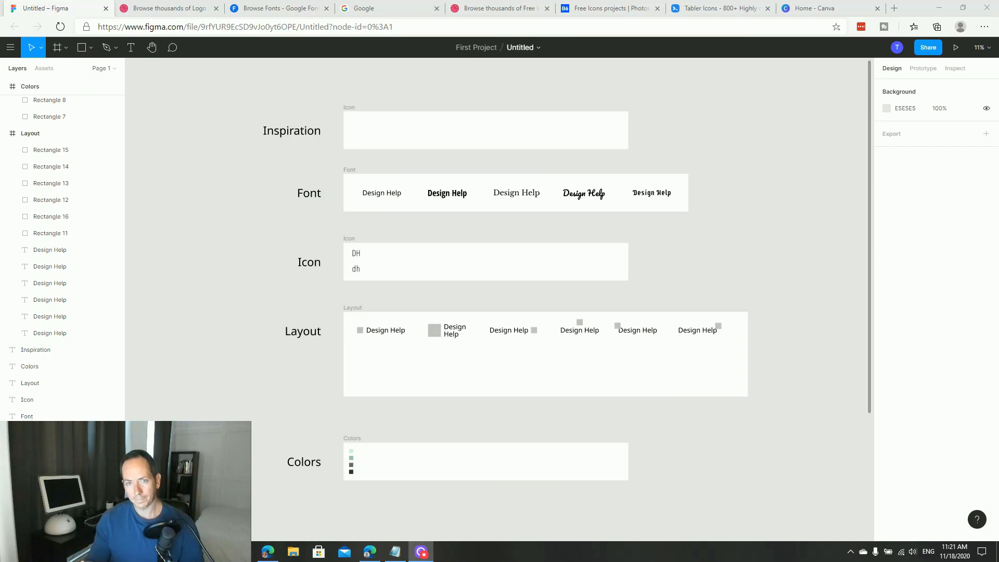
Bring the Inspiration and Font sections of the logo board into close view
click(249, 263)
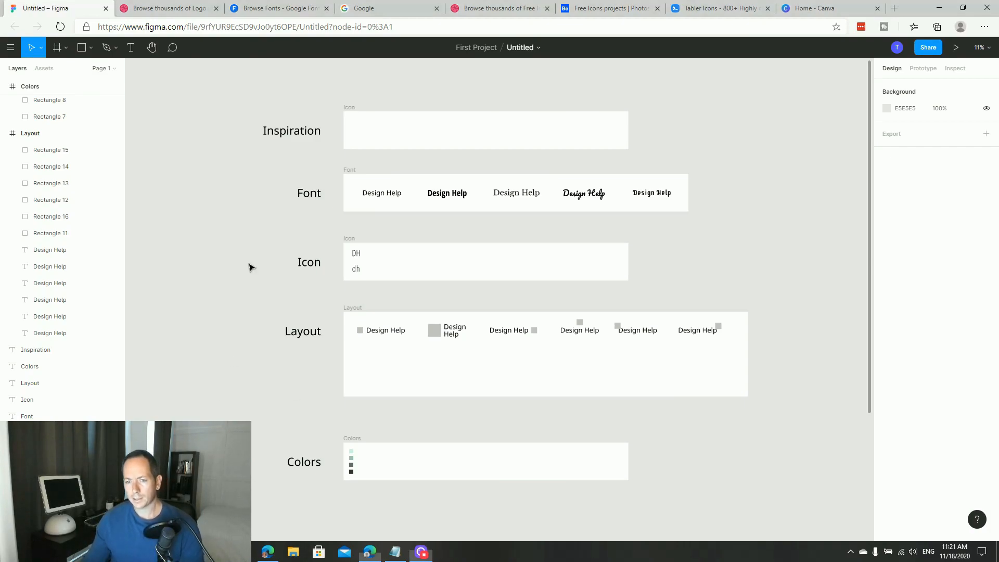
key(ctrl+plus)
key(space)
drag(277, 152, 426, 435)
drag(352, 304, 463, 348)
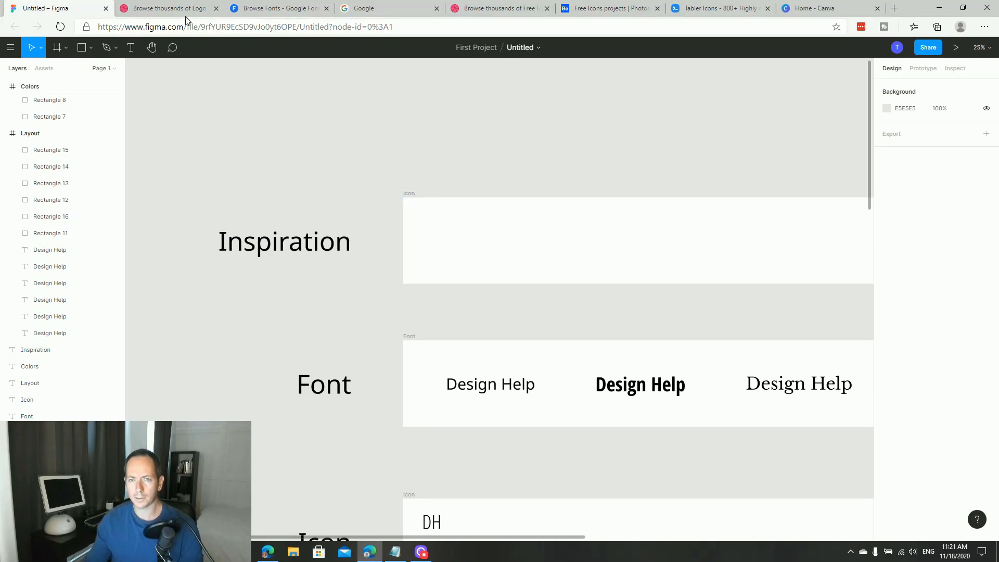
Switch to Dribbble and examine the popular logo shots for inspiration on icons, lettering and layouts
click(166, 8)
scroll(116, 237, up, 10)
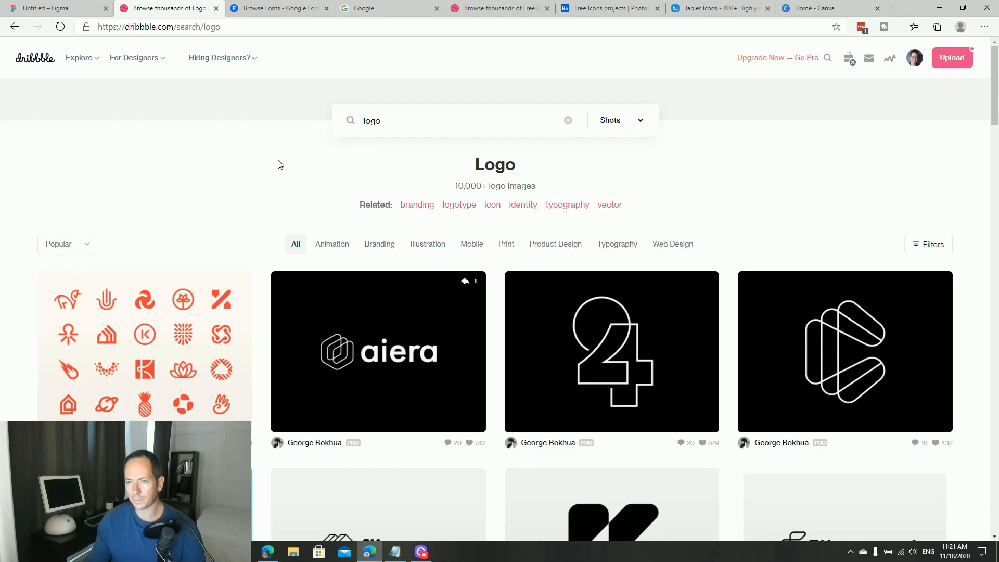
scroll(26, 244, down, 4)
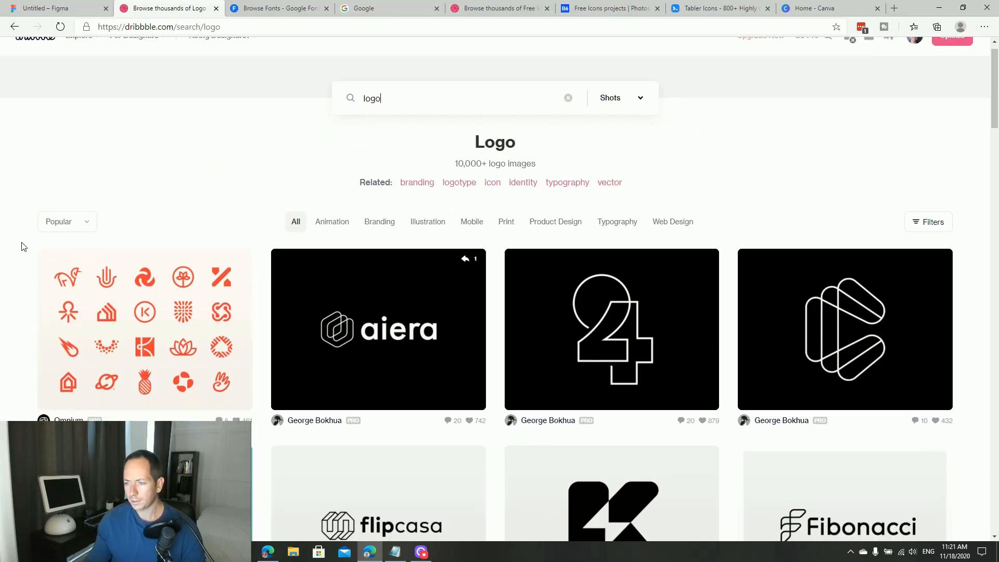
scroll(22, 246, down, 2)
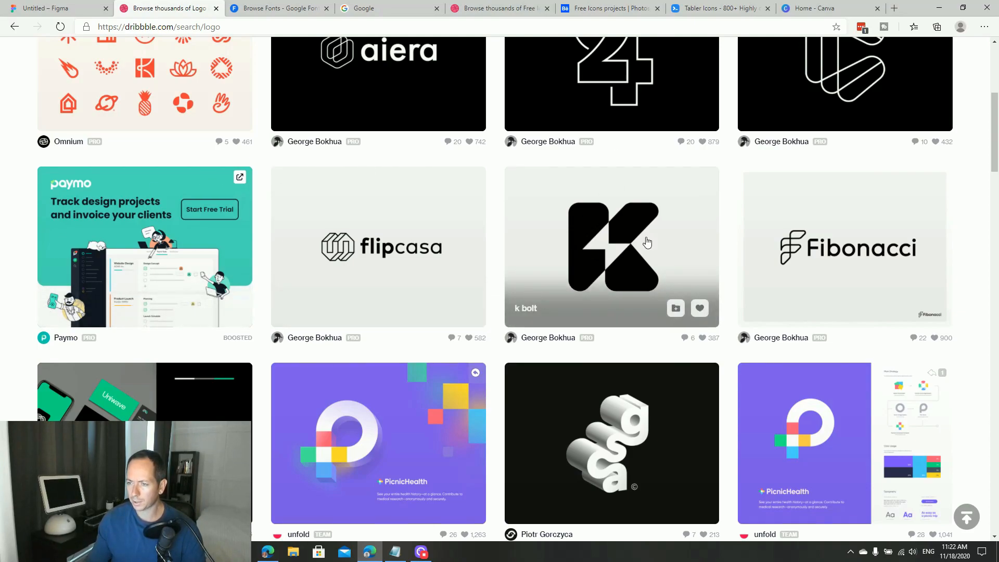
scroll(185, 327, down, 4)
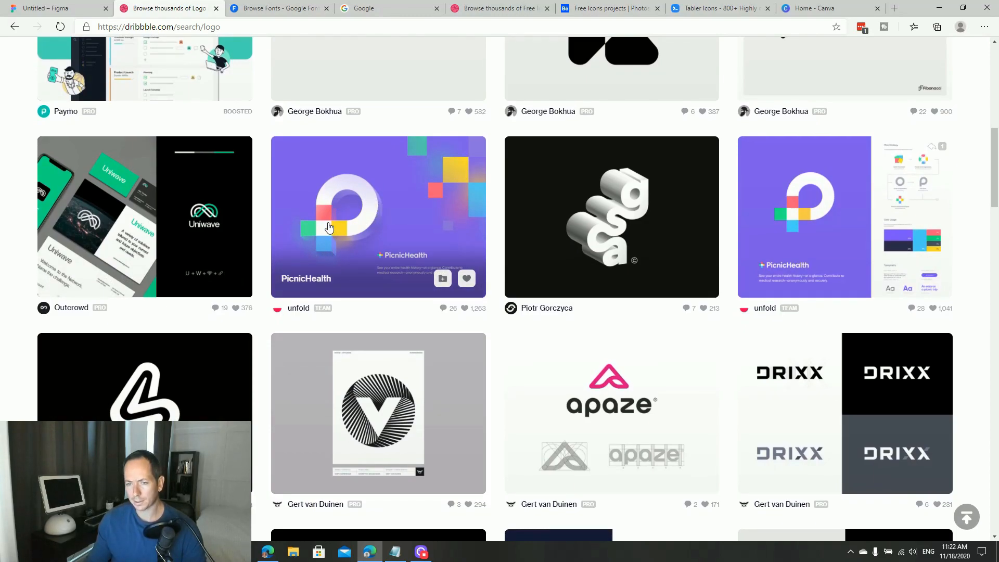
scroll(208, 252, down, 2)
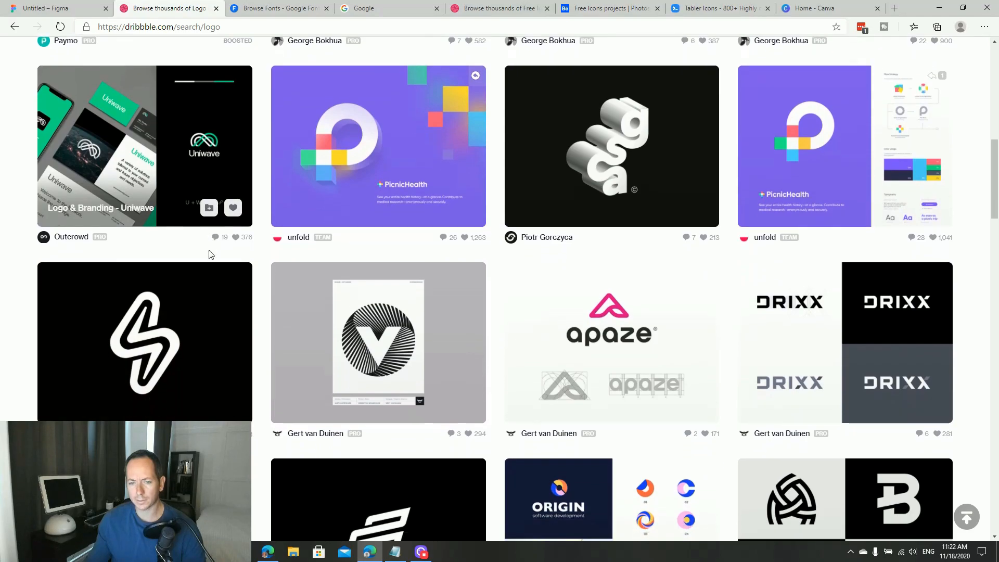
scroll(219, 255, down, 2)
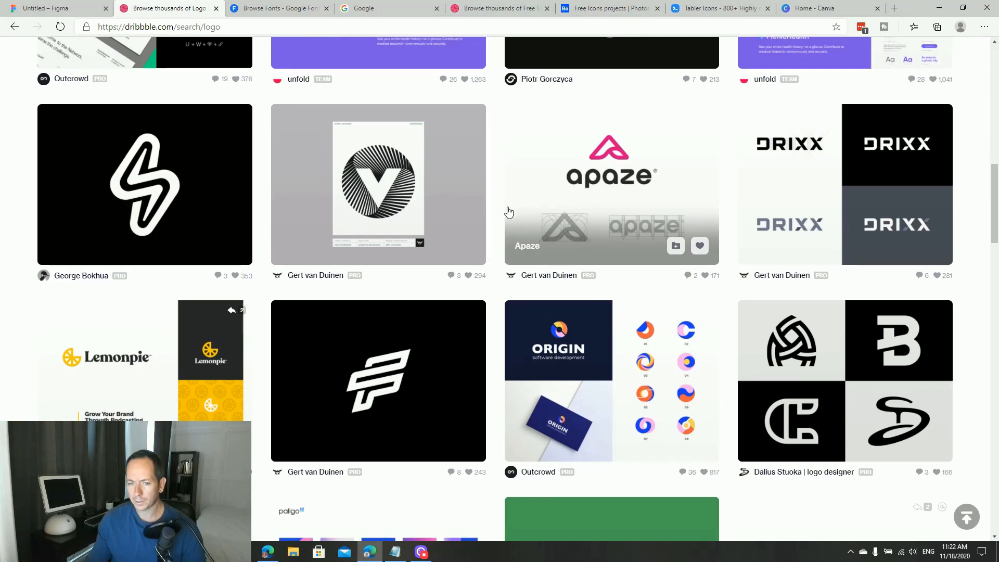
scroll(508, 212, down, 3)
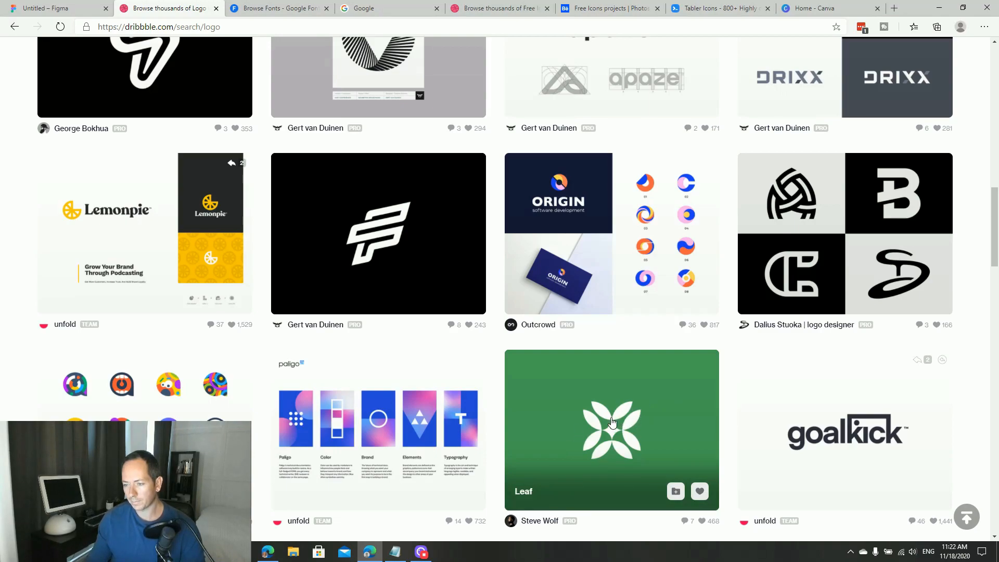
scroll(614, 422, down, 1)
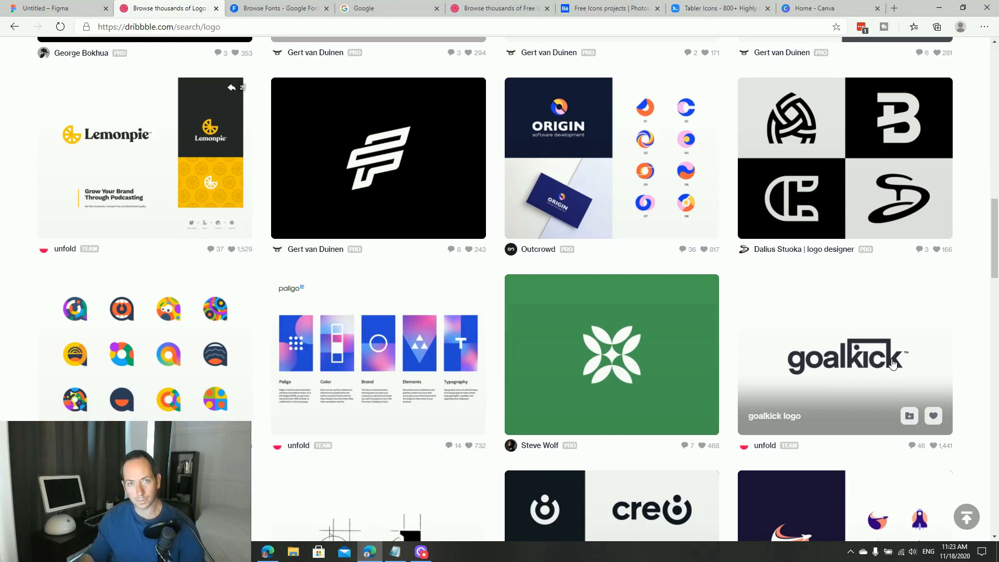
Return to the Figma board and view the Font section with its "Design Help" samples
click(63, 12)
scroll(230, 310, down, 5)
scroll(227, 310, up, 1)
scroll(228, 310, up, 2)
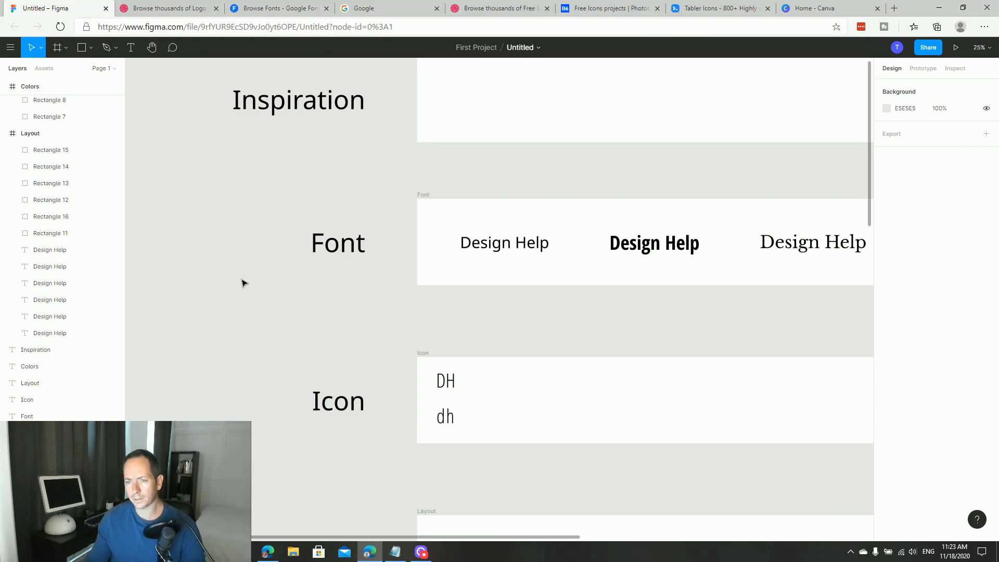
Switch to Google Fonts and set the custom preview text to "Design Help"
click(276, 8)
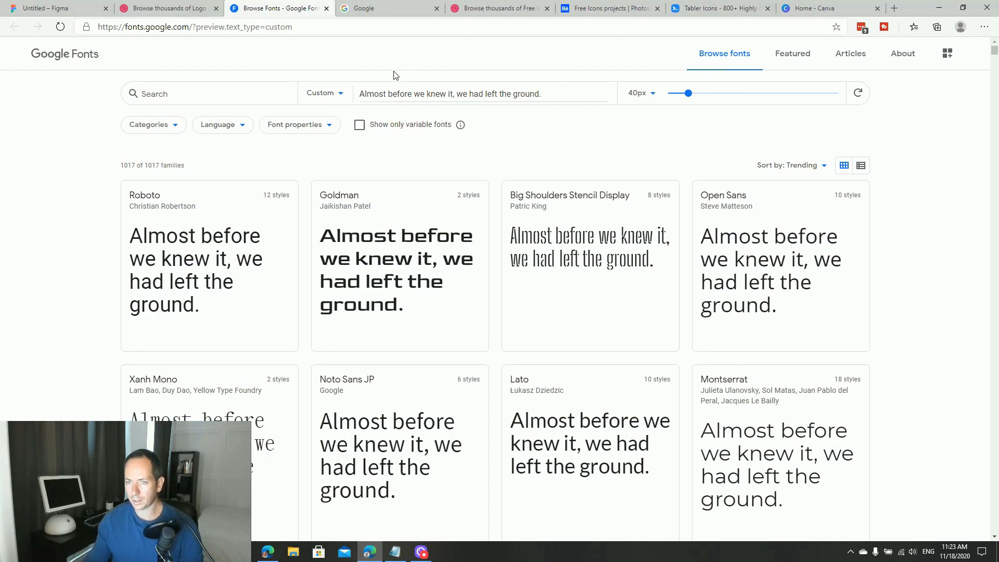
drag(453, 94, 349, 93)
text(Des)
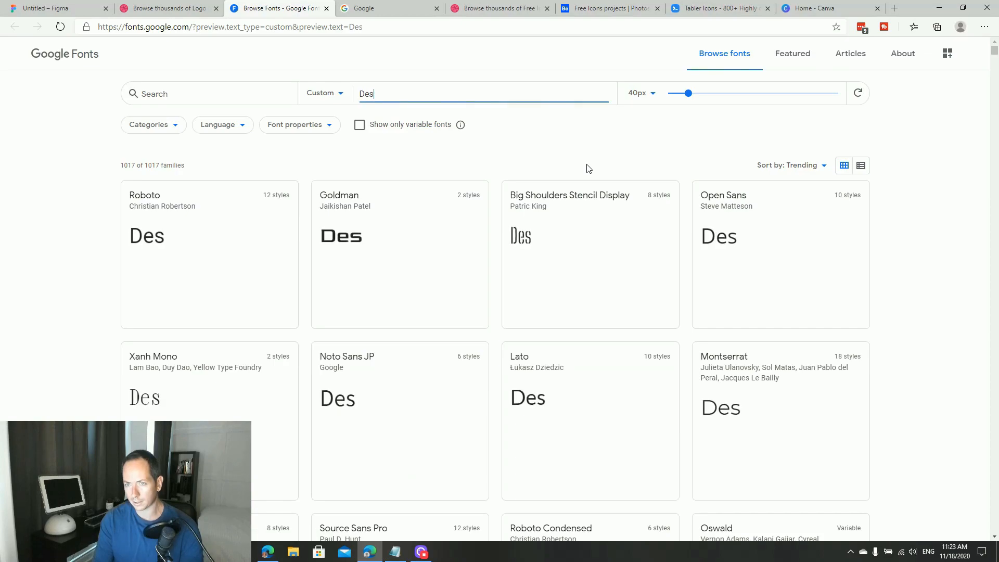
text(ign Help)
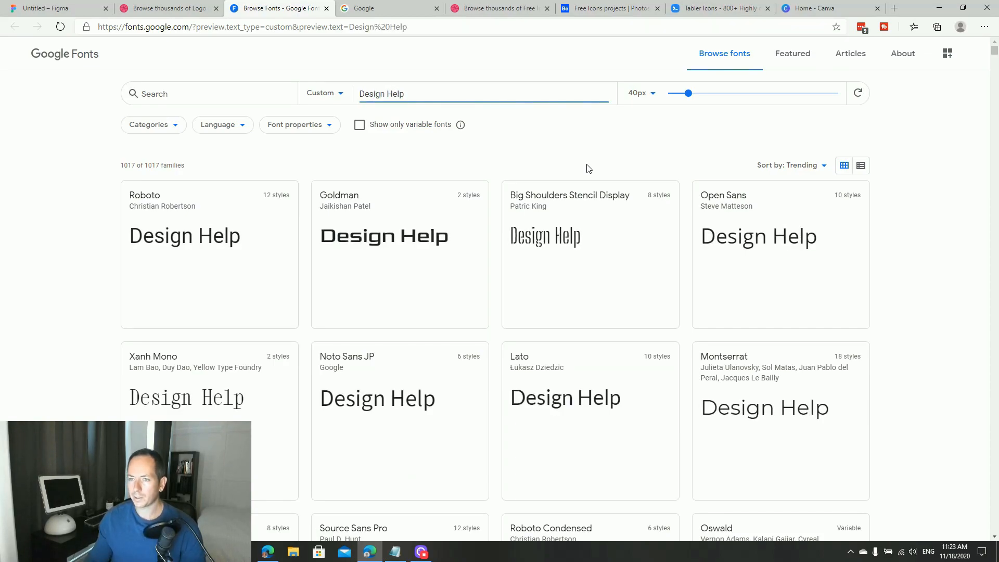
click(97, 211)
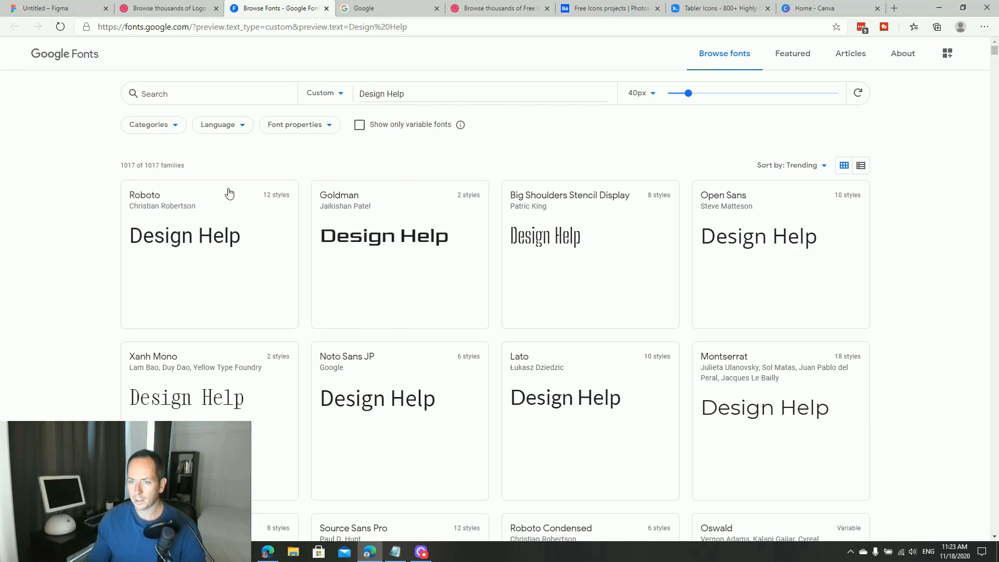
Browse the trending font families to compare how "Design Help" looks in each
scroll(68, 268, down, 1)
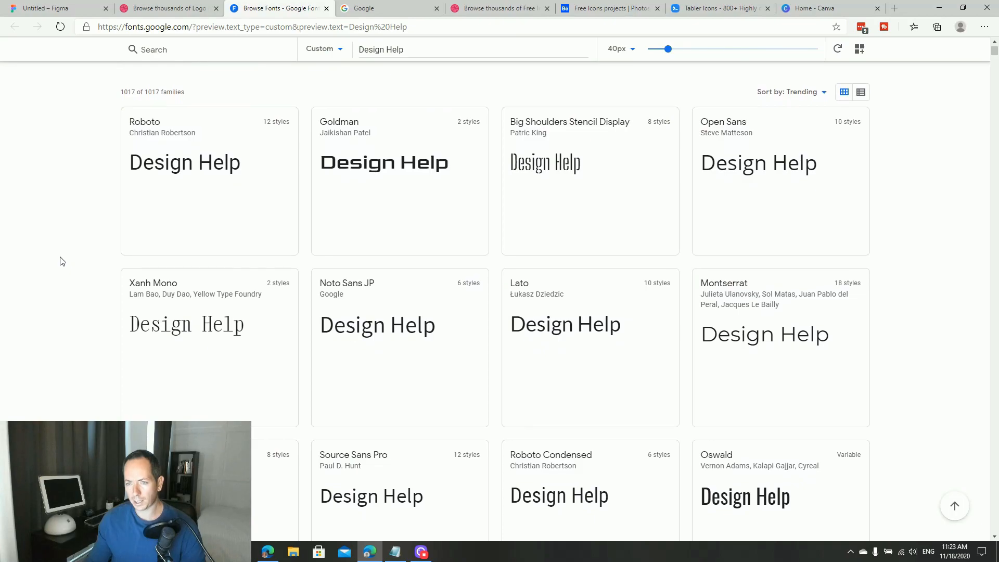
scroll(61, 261, up, 1)
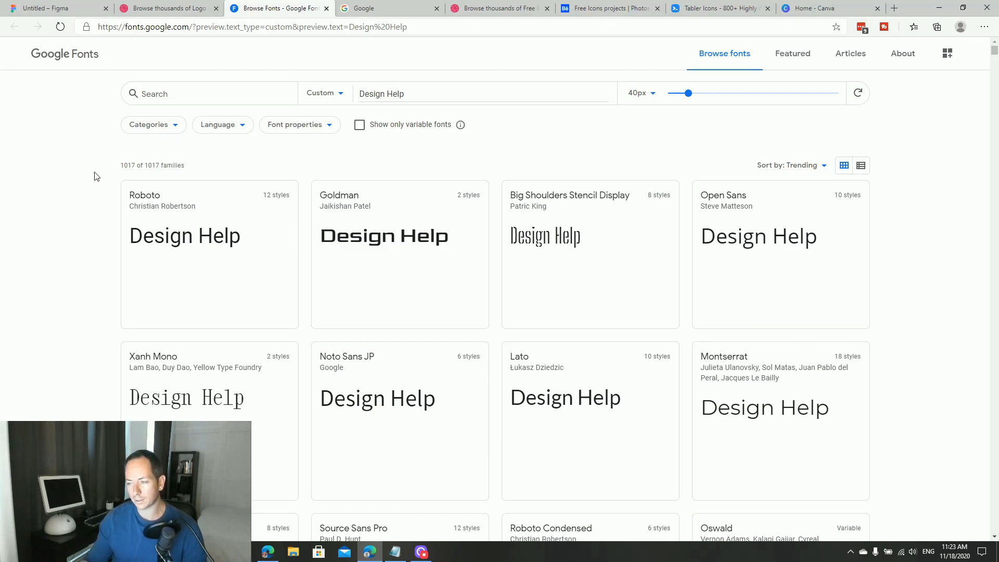
scroll(115, 166, down, 5)
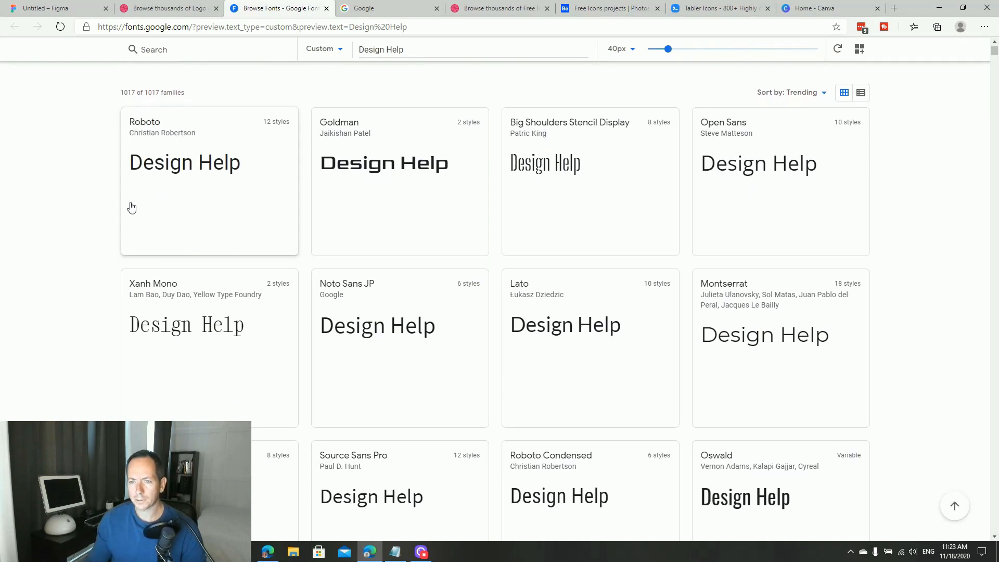
scroll(75, 221, down, 5)
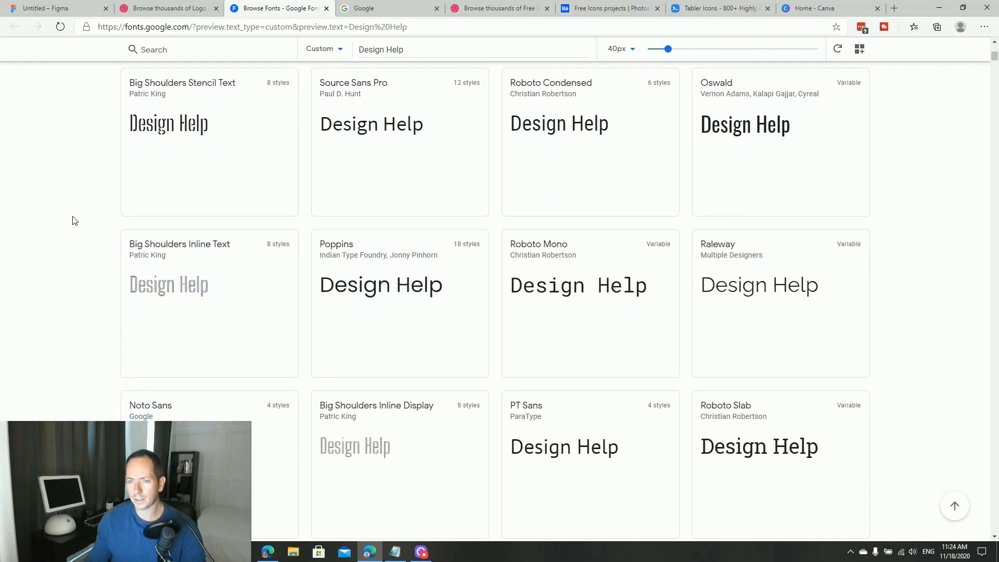
scroll(74, 221, down, 5)
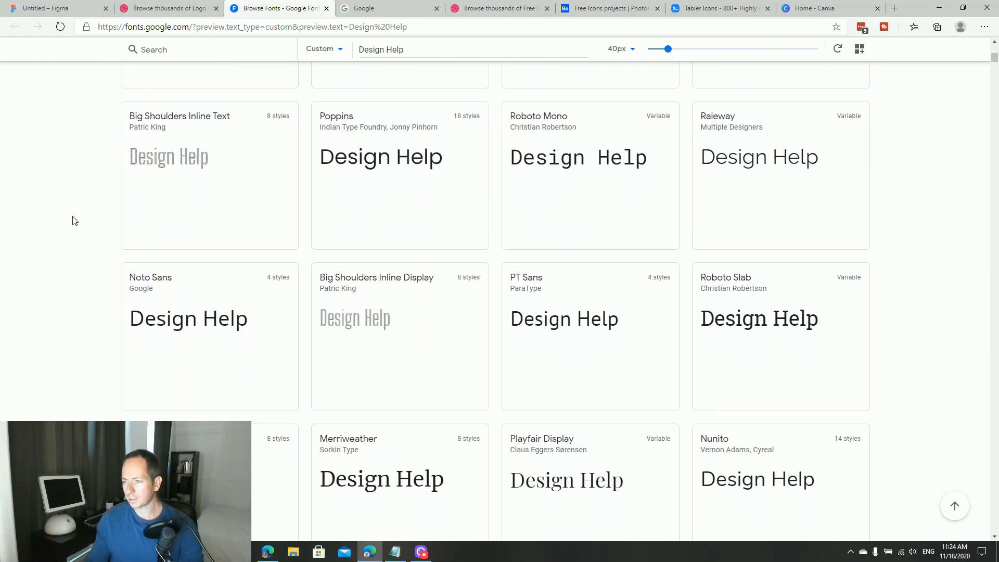
scroll(75, 220, down, 3)
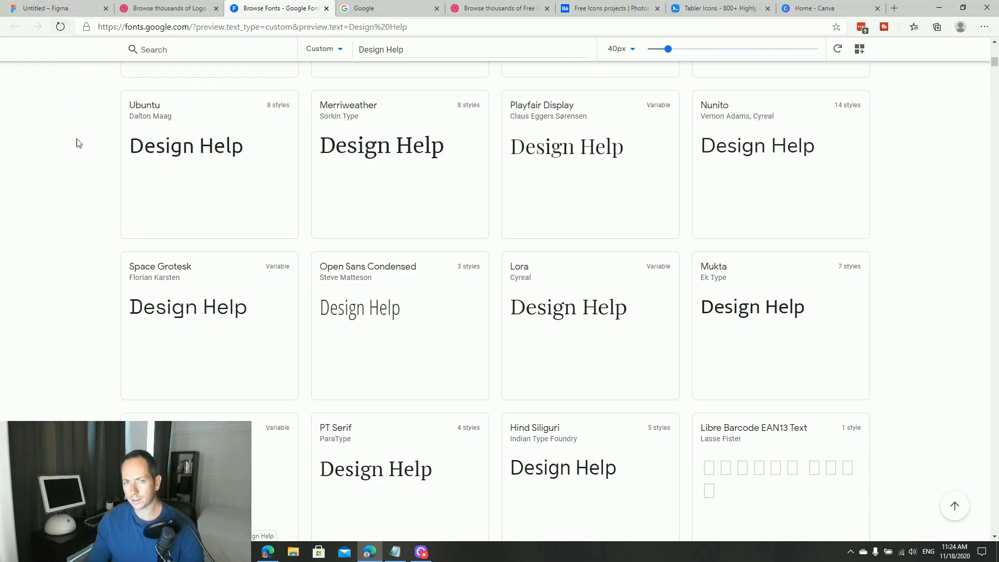
Return to the Figma board and inspect the five "Design Help" font samples in the Font frame one after another
click(78, 8)
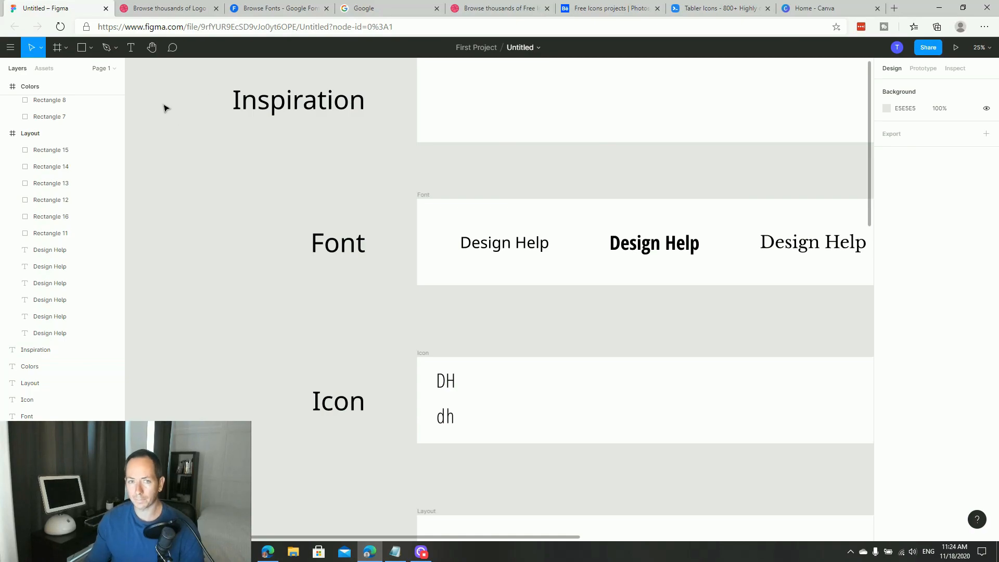
scroll(304, 294, right, 3)
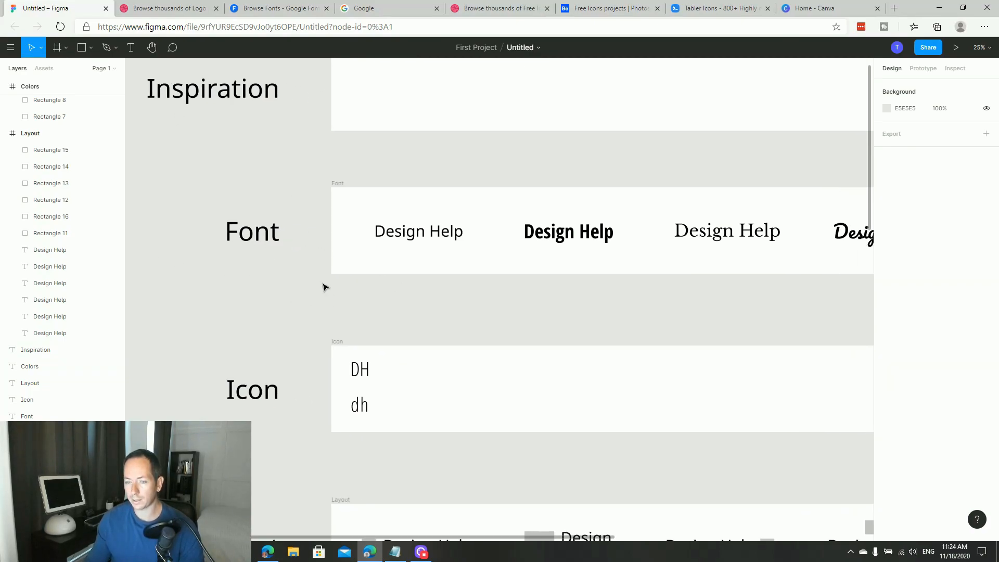
scroll(401, 286, right, 1)
click(425, 237)
click(531, 239)
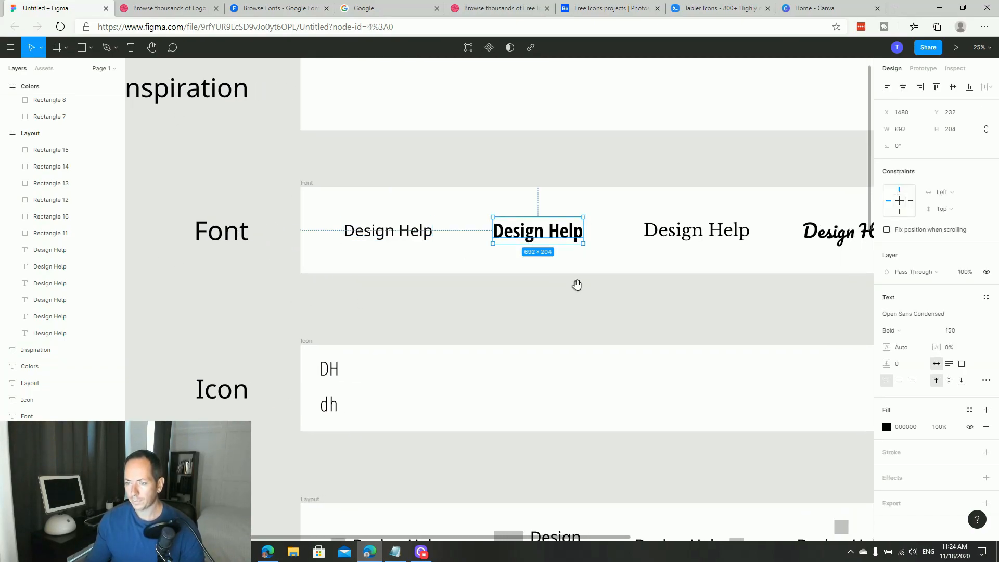
scroll(521, 284, right, 6)
click(553, 232)
click(601, 290)
drag(600, 290, 511, 288)
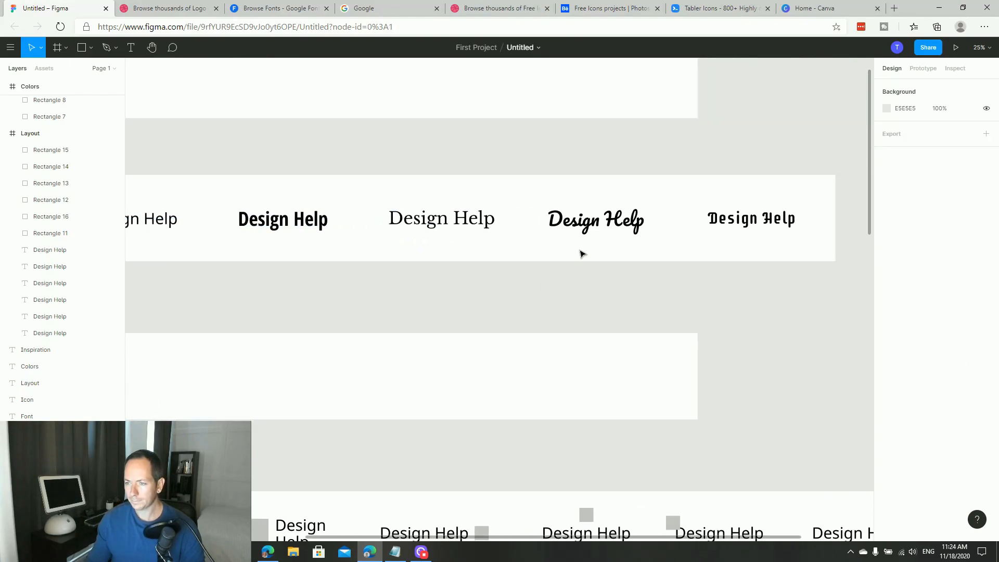
click(598, 227)
click(788, 223)
click(746, 281)
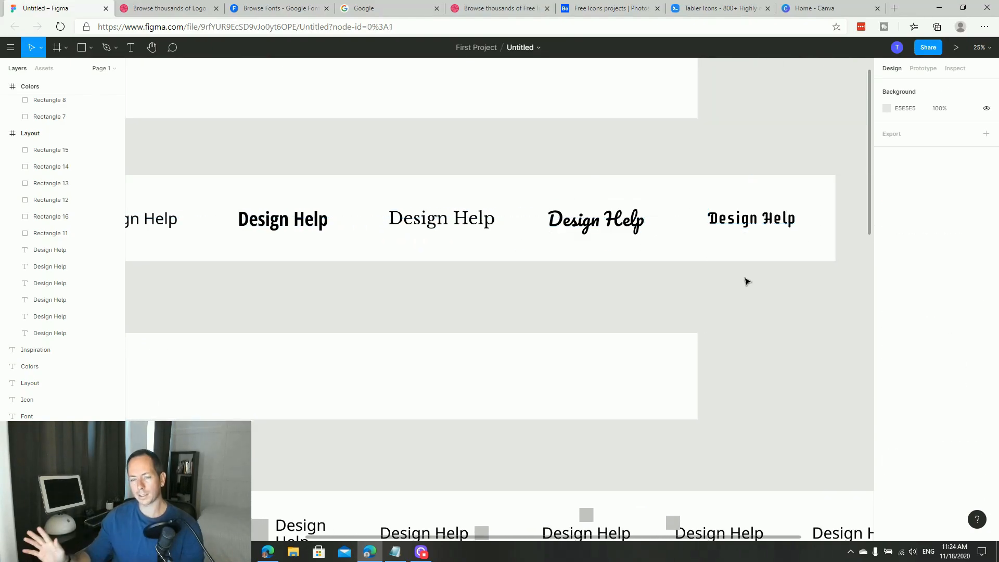
drag(731, 289, 781, 265)
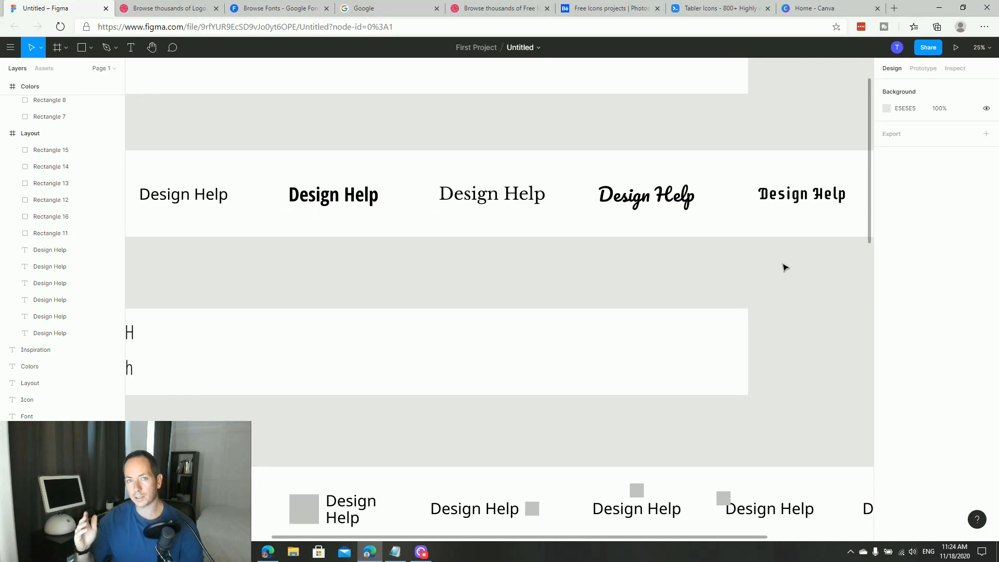
drag(769, 273, 793, 277)
drag(674, 278, 608, 284)
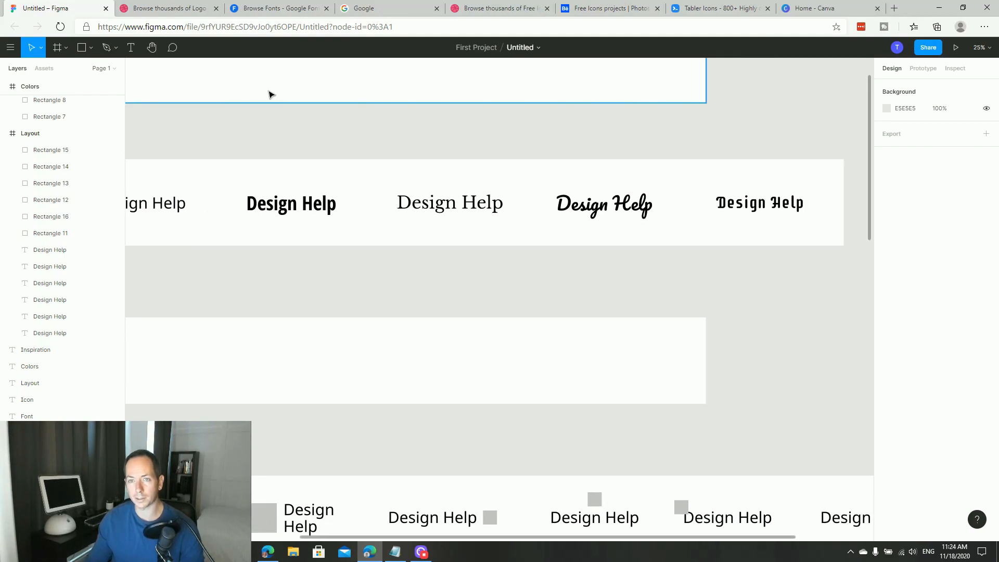
Switch back to Google Fonts and look through more font families previewing "Design Help"
click(277, 9)
drag(415, 50, 327, 54)
click(65, 298)
scroll(77, 299, down, 3)
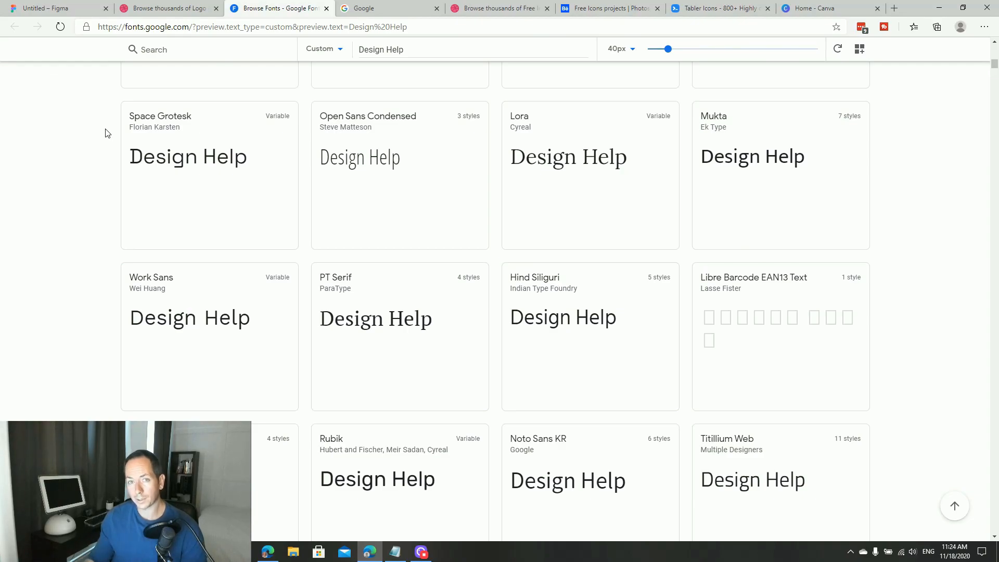
Return to the Figma board, review the Font frame and select the bold Open Sans Condensed "Design Help" sample
click(49, 8)
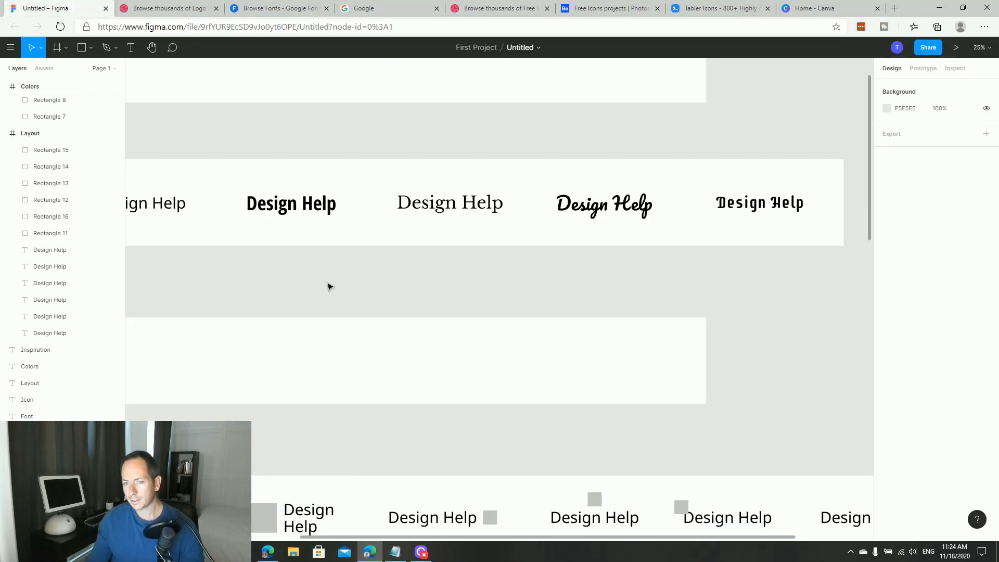
scroll(319, 281, right, 2)
scroll(318, 281, left, 3)
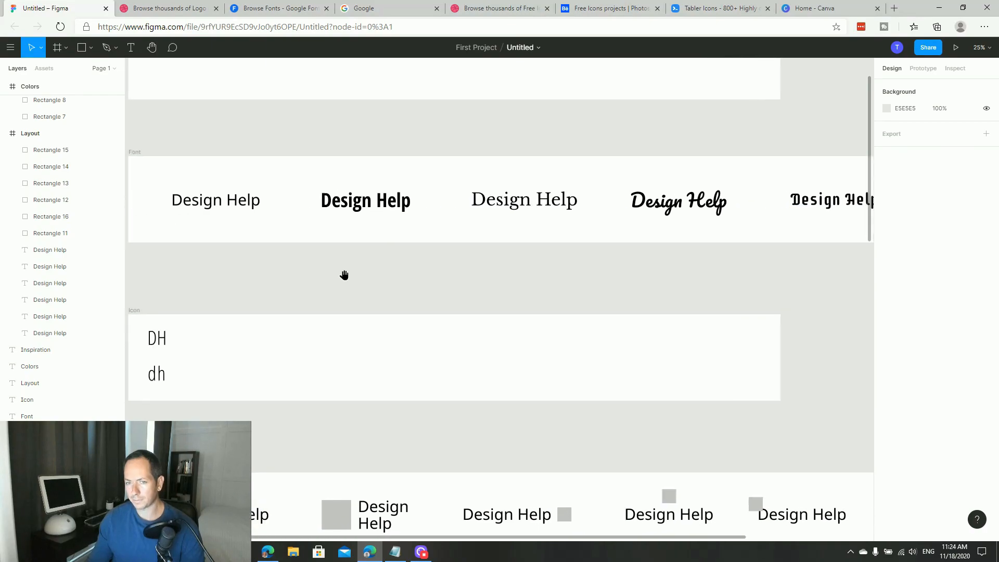
scroll(315, 272, left, 1)
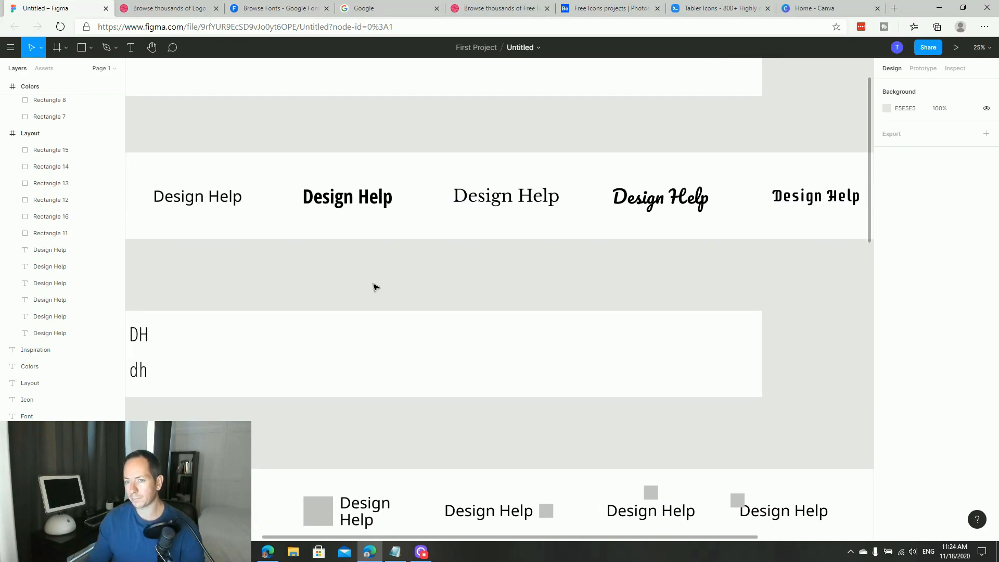
drag(350, 279, 424, 270)
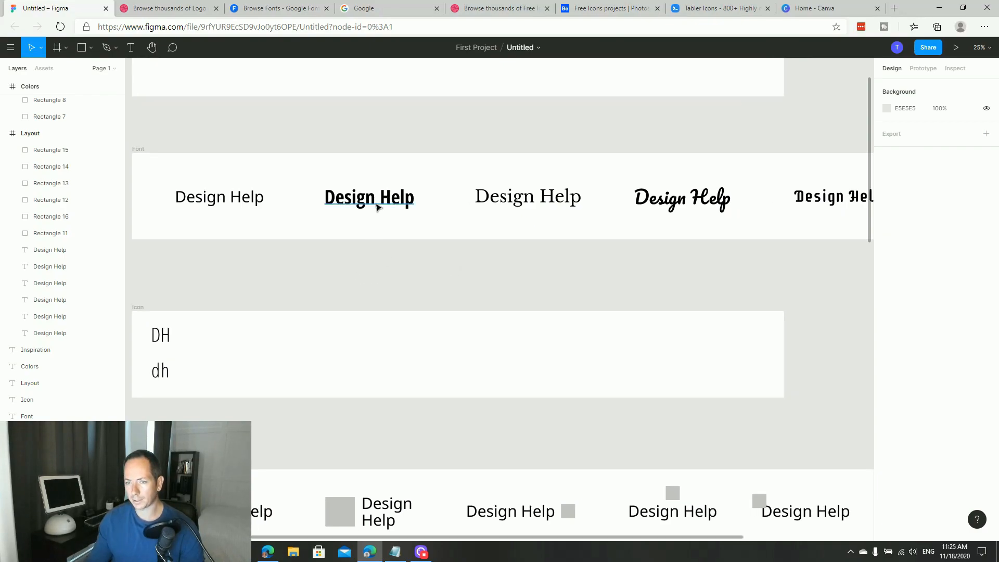
scroll(506, 308, down, 2)
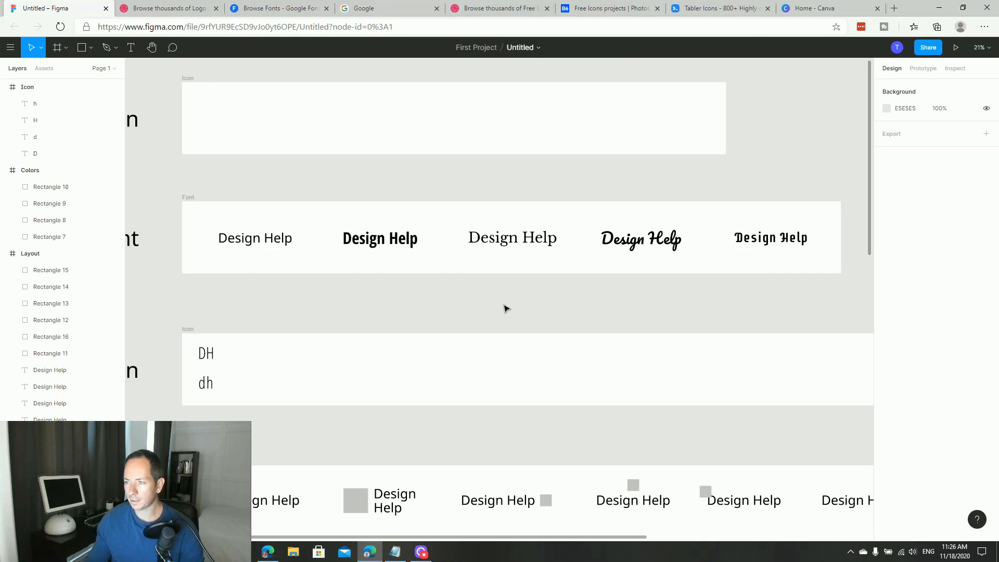
click(399, 243)
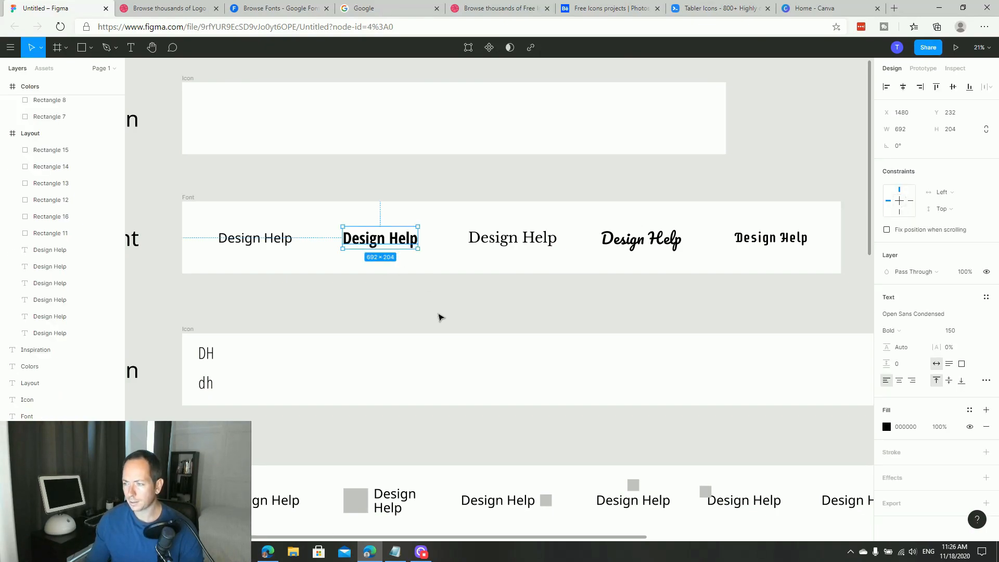
Examine the Font, Icon and Layout frames around the bold "Design Help" sample
click(436, 294)
click(411, 244)
click(434, 287)
drag(437, 298, 678, 211)
drag(683, 170, 250, 328)
click(275, 358)
scroll(270, 351, down, 1)
click(239, 306)
click(365, 341)
scroll(452, 336, right, 5)
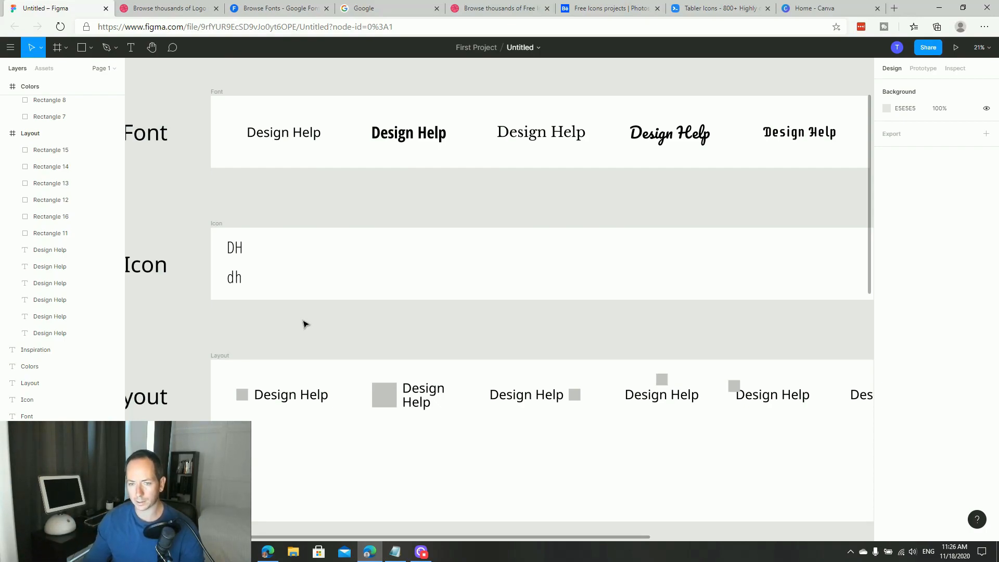
Place two copies of the bold "Design Help" text in the Icon frame, one directly below the other
drag(228, 337, 438, 328)
drag(186, 289, 543, 262)
click(565, 319)
drag(583, 326, 486, 312)
drag(322, 189, 593, 351)
drag(467, 247, 469, 277)
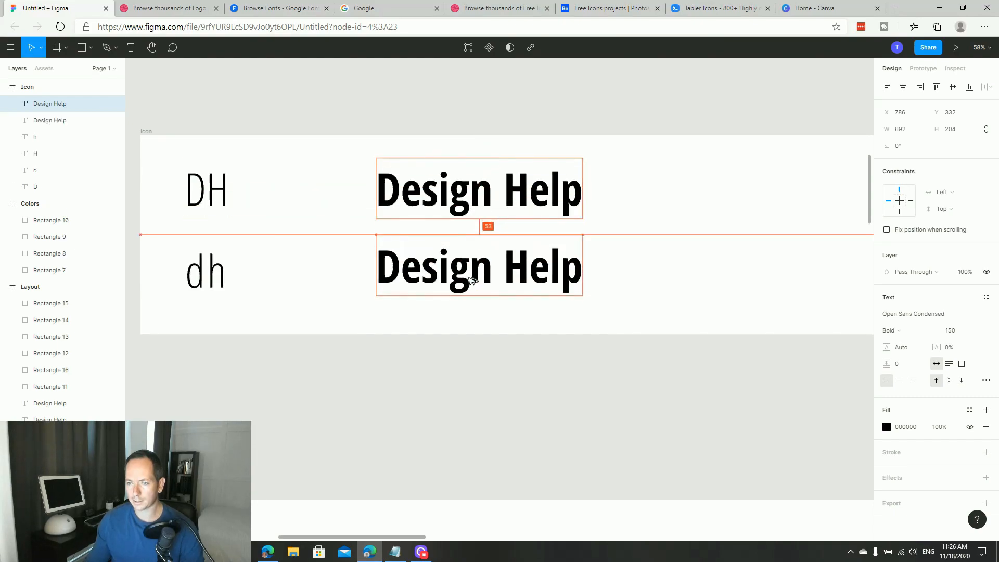
Shorten the upper bold "Design Help" copy in the Icon frame to the single letter D
click(511, 366)
click(459, 194)
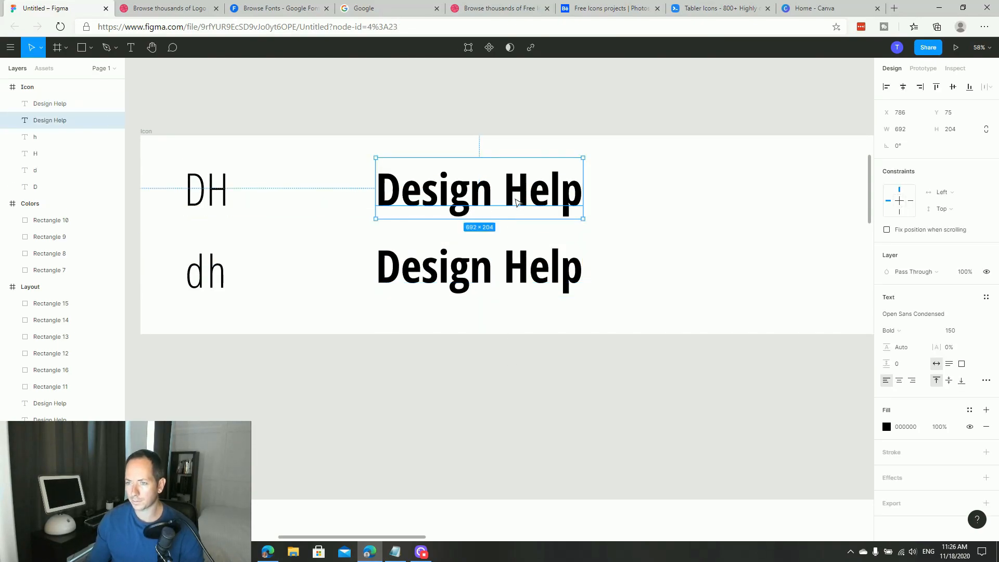
double_click(402, 193)
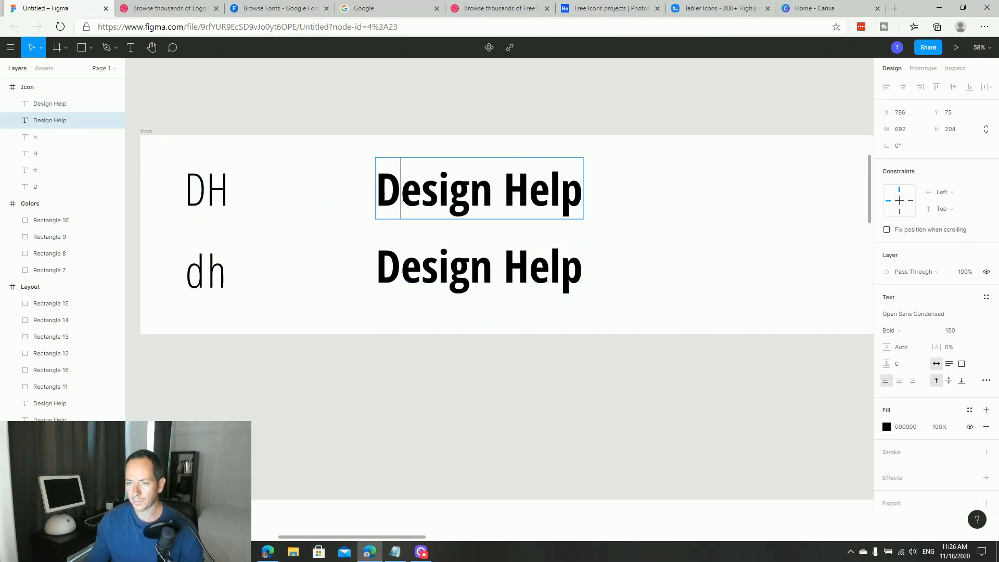
drag(402, 194, 622, 199)
key(BackSpace)
key(Escape)
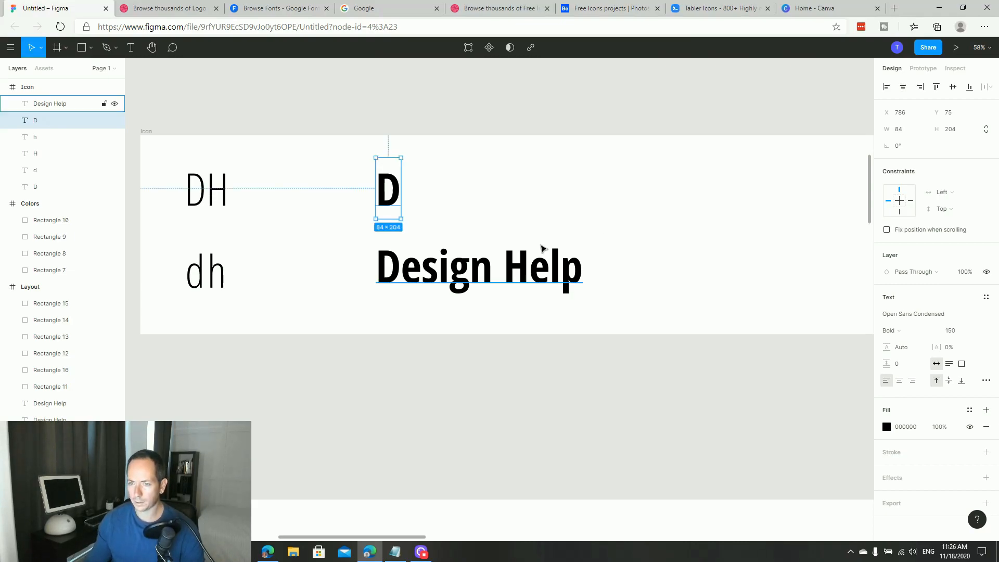
Replace the lower bold copy's text with H and move it beside the D to form a bold DH
click(436, 266)
double_click(437, 265)
drag(401, 266, 638, 273)
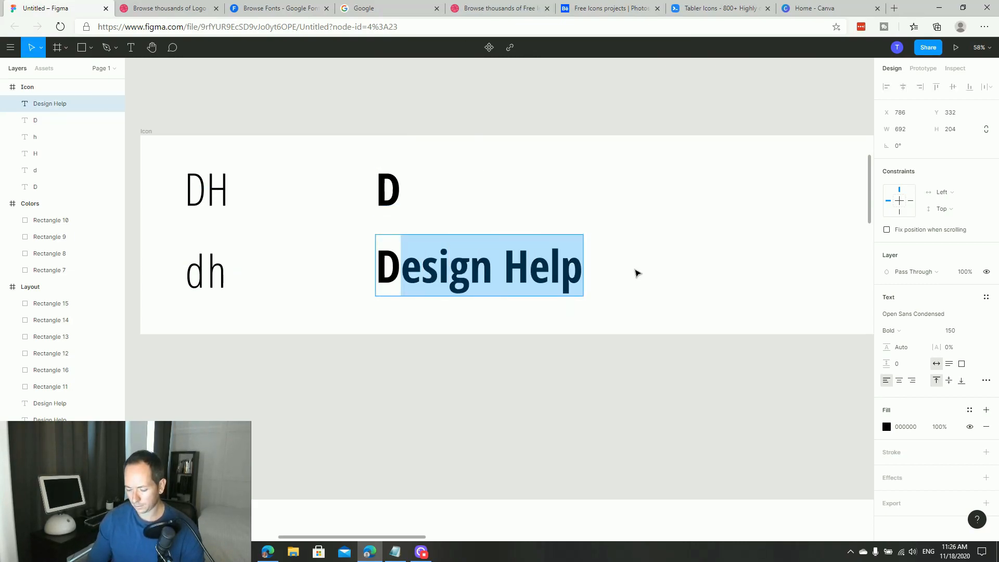
key(ctrl+a)
text(H)
key(Escape)
key(Escape)
drag(407, 264, 432, 187)
click(470, 224)
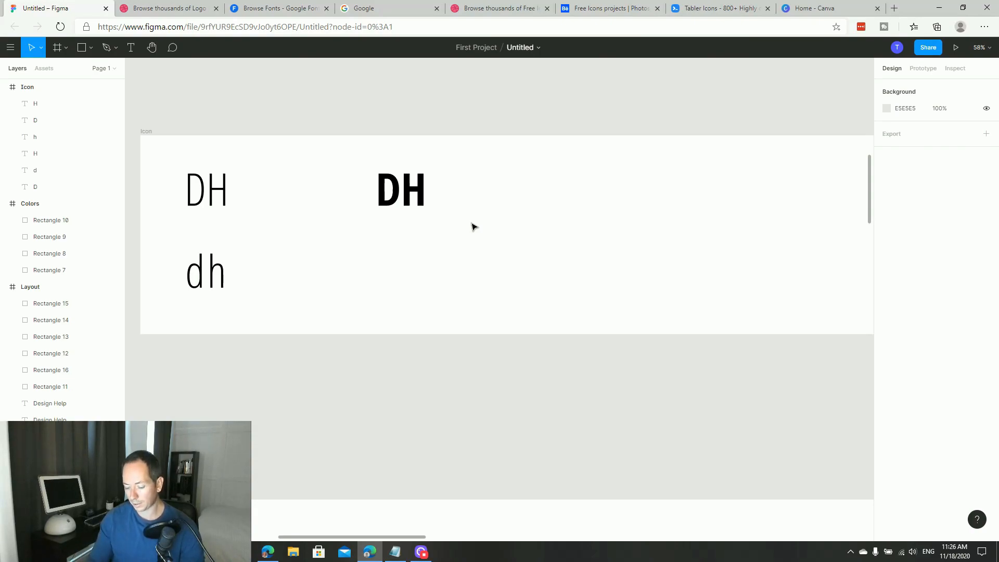
Move the spare bold "Design Help" text from beside the Icon label into the Icon frame, just after the bold DH
key(shift+1)
drag(240, 229, 397, 209)
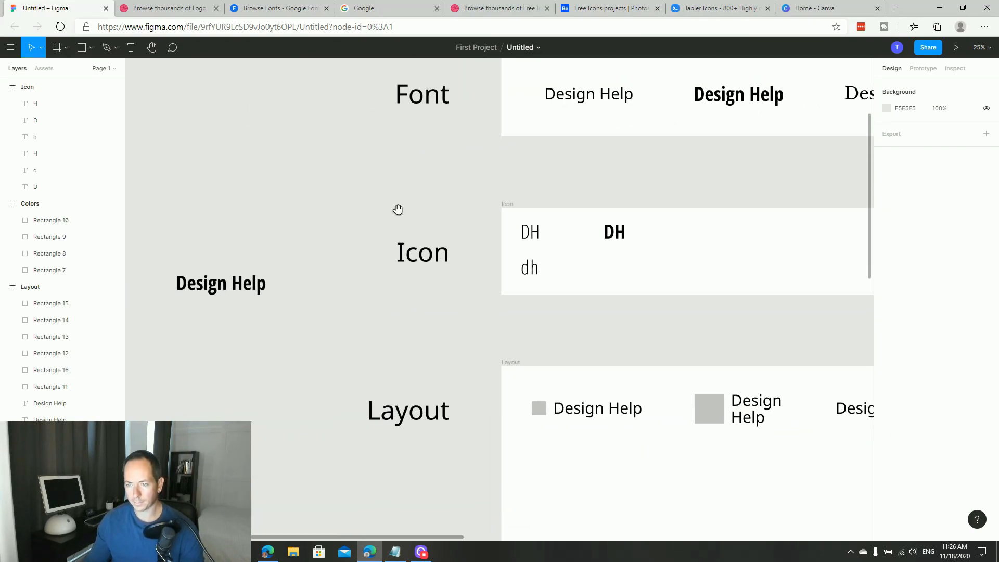
drag(215, 291, 585, 258)
click(680, 270)
drag(384, 181, 689, 314)
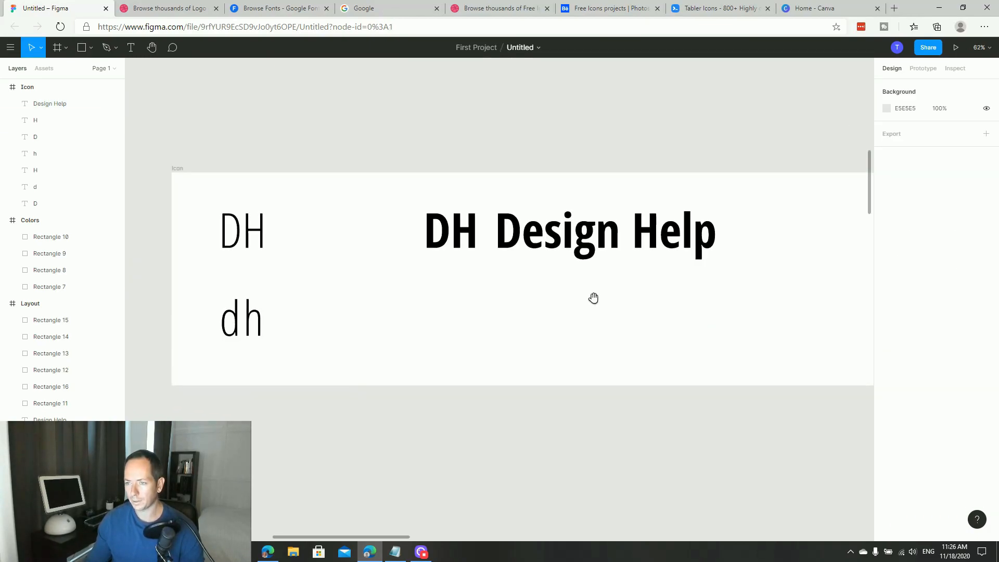
Change the fill of the bold D and H to the muted green from the document colors
scroll(593, 299, right, 3)
click(318, 232)
shift+click(287, 234)
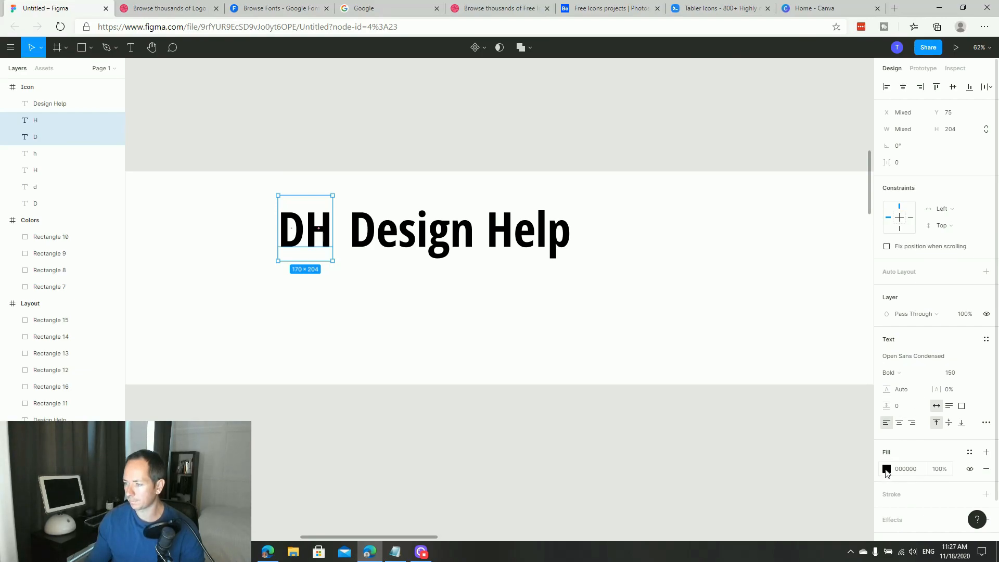
click(886, 470)
drag(753, 384, 732, 340)
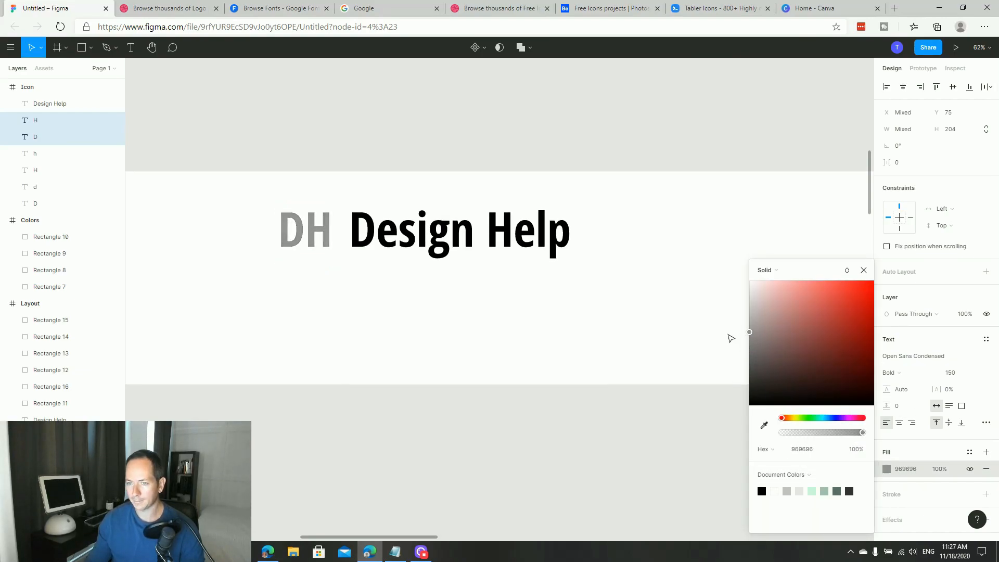
click(826, 489)
click(639, 465)
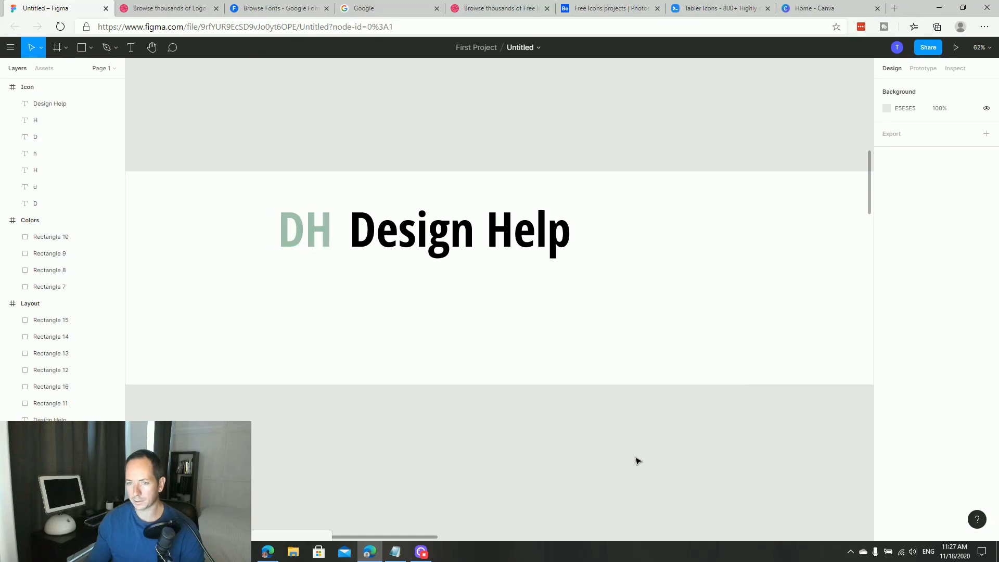
Delete the bold "Design Help" text next to the green DH in the Icon frame
scroll(599, 442, right, 1)
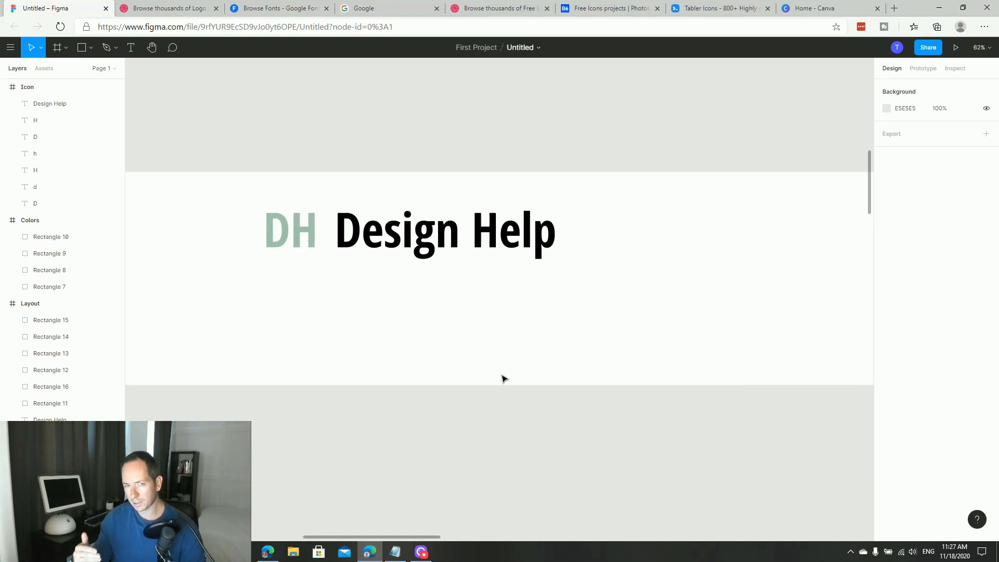
key(minus)
key(minus)
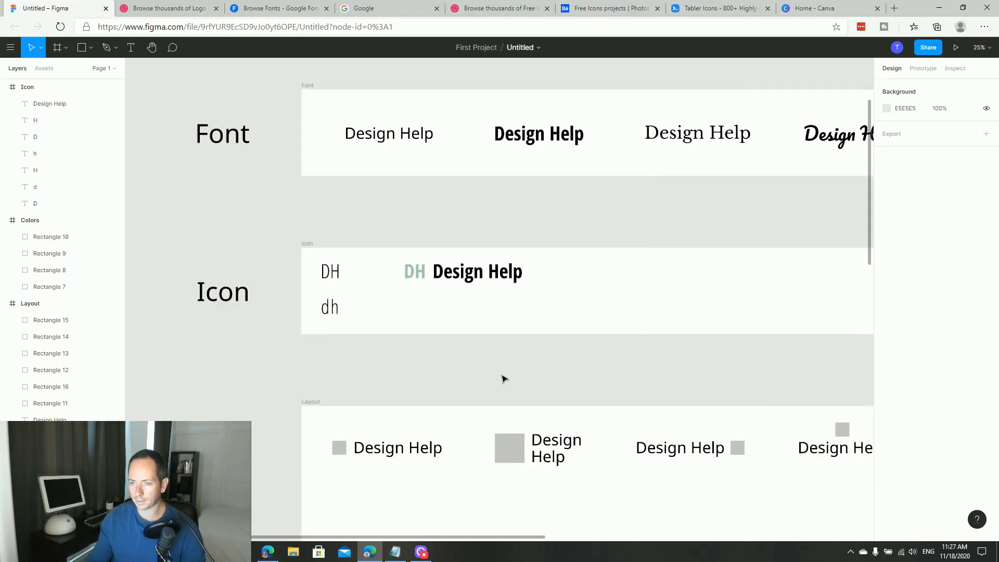
click(501, 276)
key(Delete)
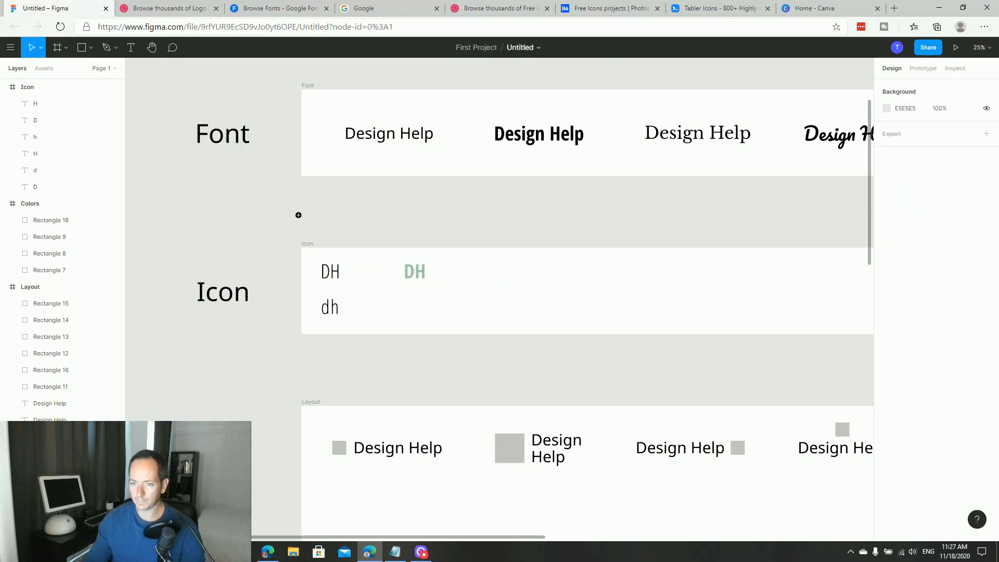
Compare the thin DH and dh monograms with the bold green DH in the Icon frame
drag(298, 214, 533, 364)
scroll(366, 338, down, 1)
scroll(366, 339, left, 1)
click(284, 325)
click(336, 287)
drag(318, 232, 250, 224)
click(348, 242)
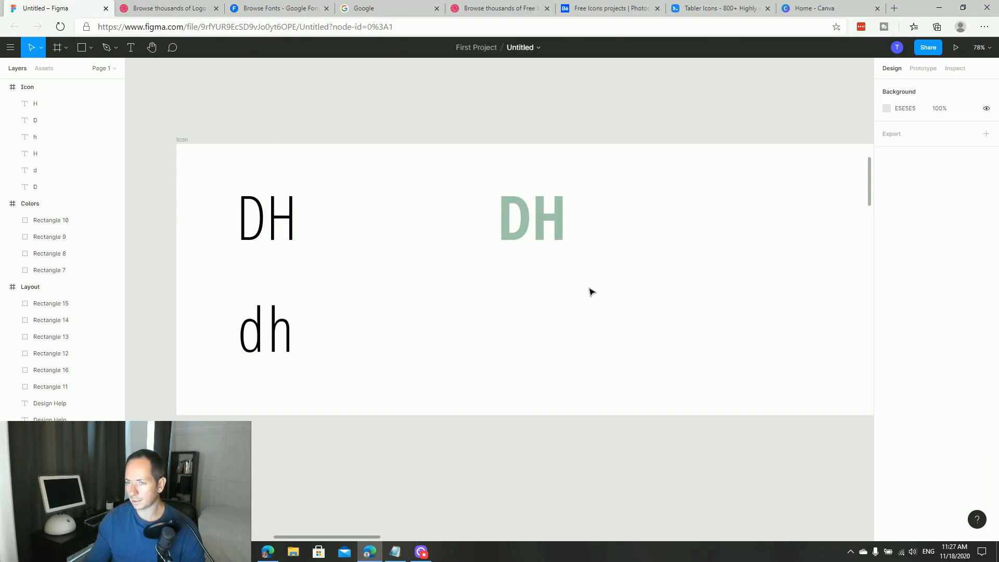
drag(607, 314, 497, 230)
click(539, 374)
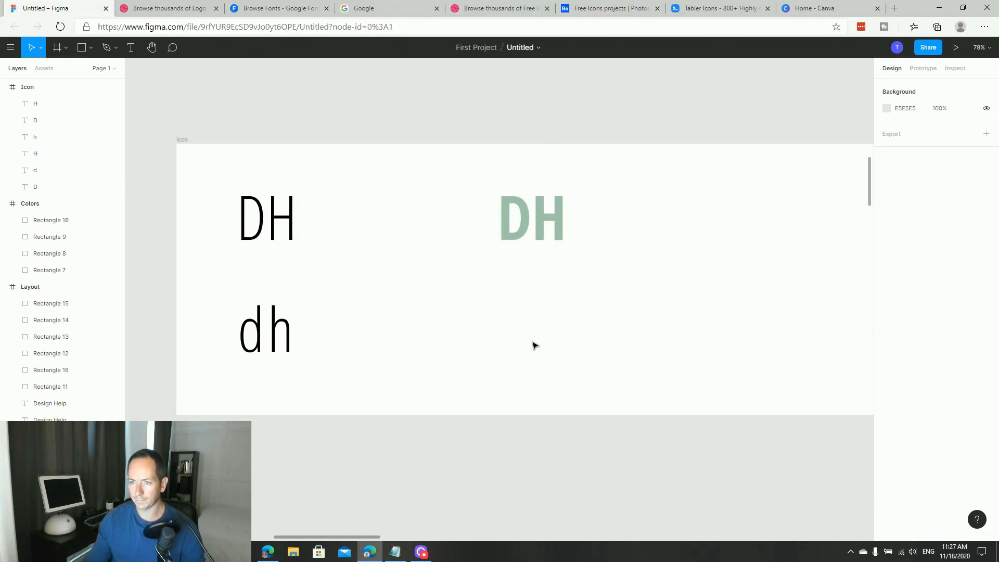
drag(352, 341, 209, 321)
click(386, 354)
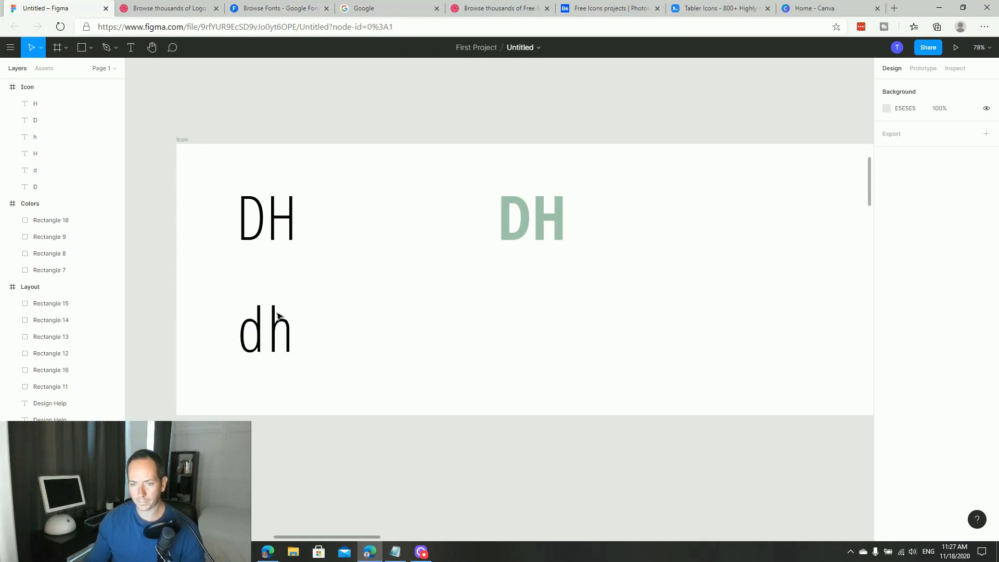
Duplicate the thin lowercase dh and place the copy in line with the original in the Icon frame
scroll(202, 216, up, 3)
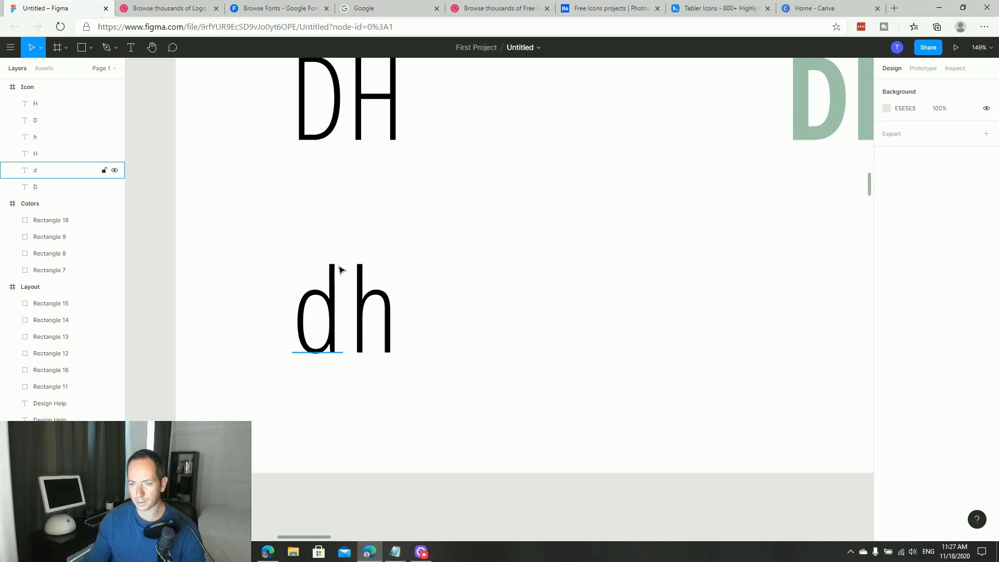
scroll(494, 313, up, 2)
drag(334, 345, 646, 345)
click(549, 357)
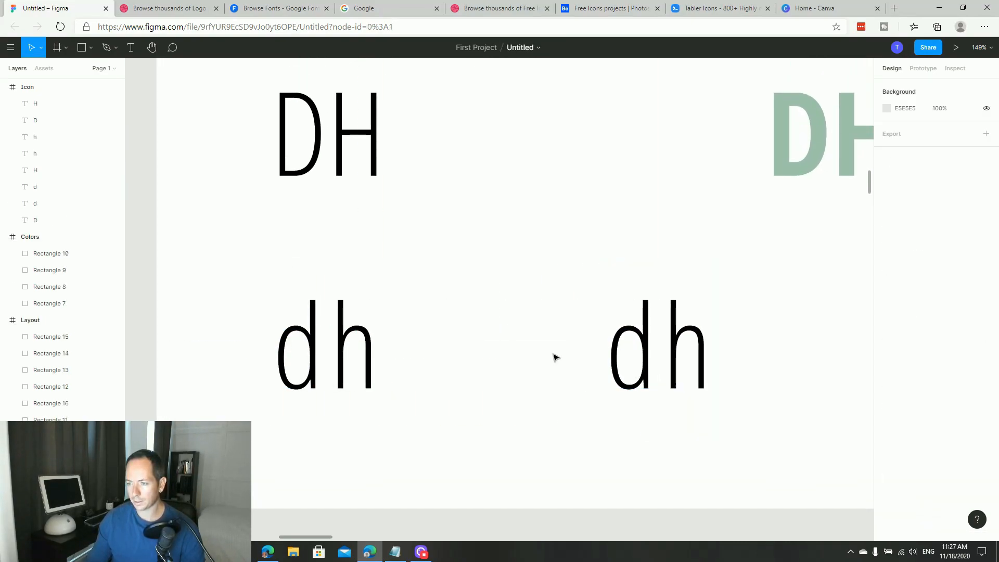
Move the h of the copied dh closer to its d
scroll(488, 300, up, 2)
scroll(489, 300, right, 3)
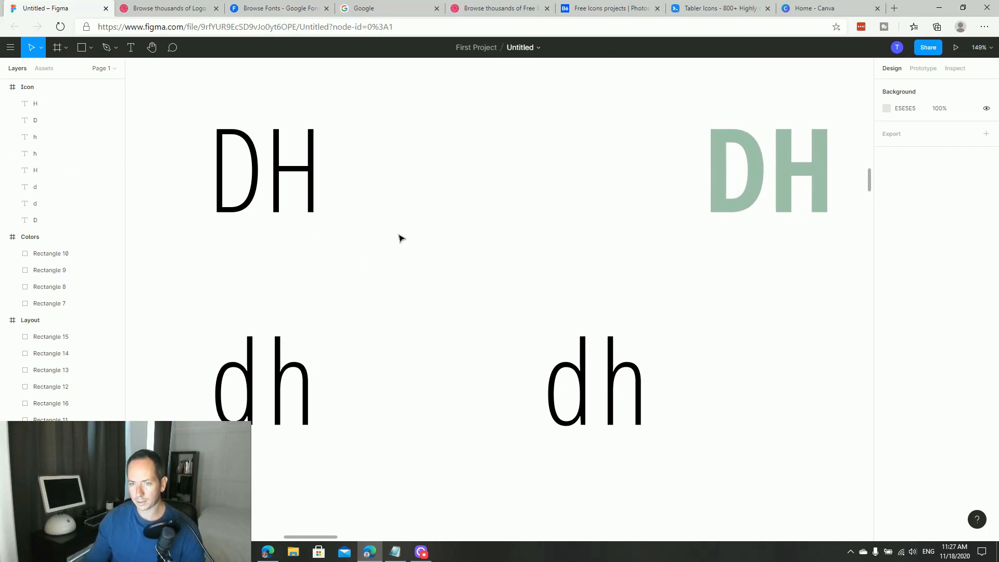
scroll(339, 350, down, 3)
scroll(580, 335, right, 3)
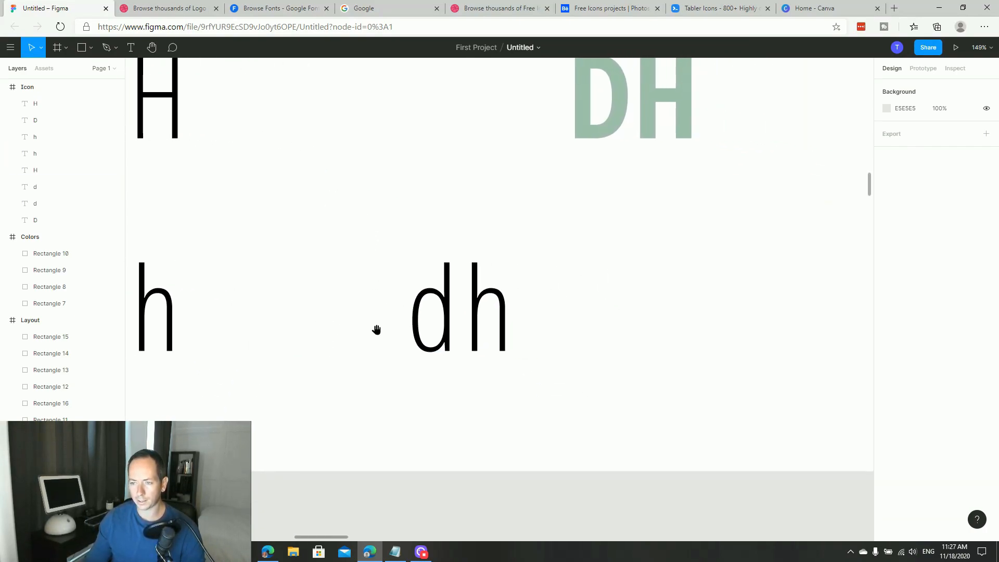
drag(512, 310, 501, 311)
Try a staggered version by duplicating the tightened dh beside it and lowering the copy's h
drag(565, 306, 706, 301)
click(636, 333)
drag(608, 343, 372, 345)
drag(512, 316, 510, 343)
click(580, 390)
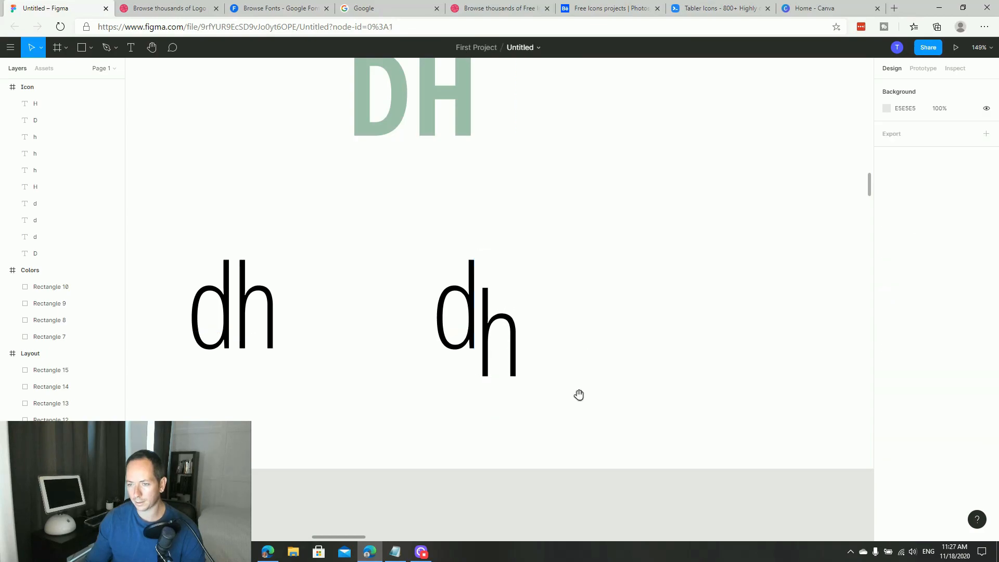
Delete the staggered dh copy
scroll(588, 388, down, 1)
scroll(588, 388, left, 1)
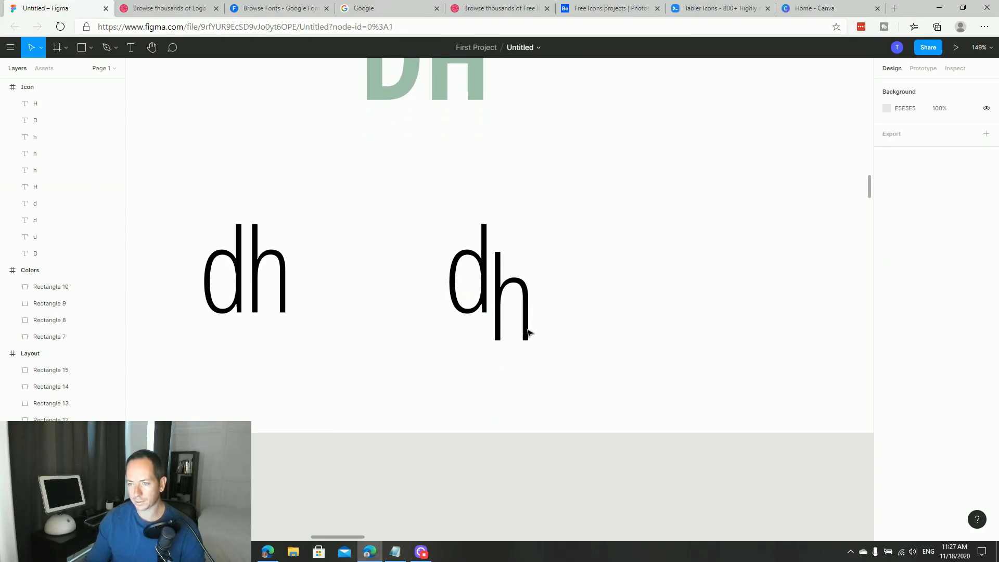
drag(567, 319, 652, 326)
key(Delete)
Fine-tune the letter spacing of the tightened dh by nudging its h to X 638
key(shift+0)
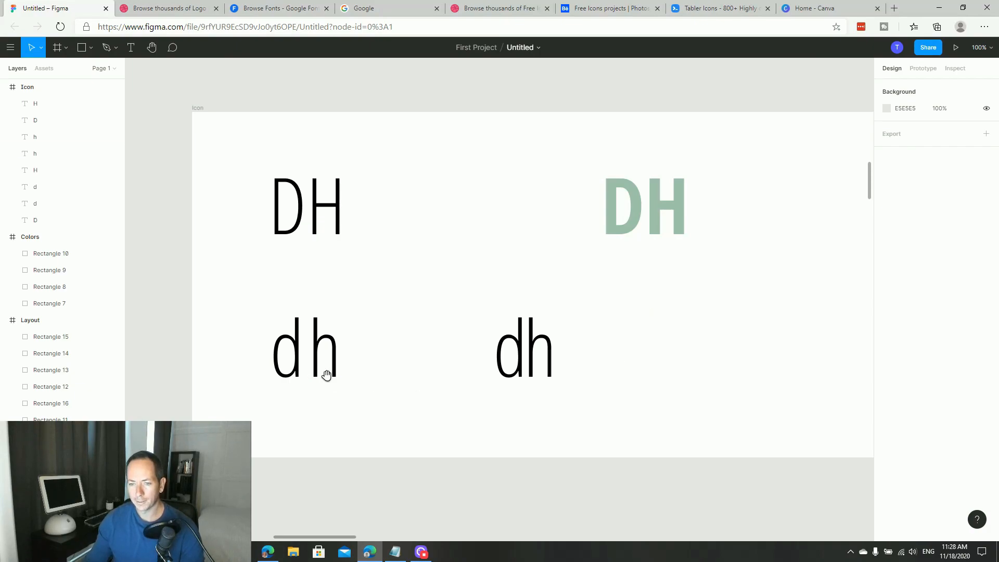
scroll(365, 333, down, 1)
drag(330, 183, 763, 455)
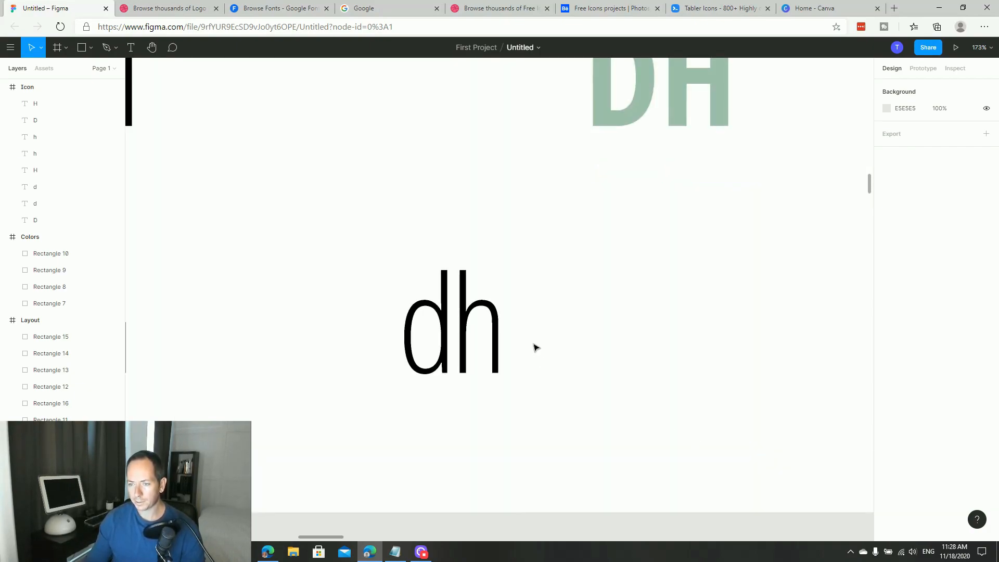
click(500, 341)
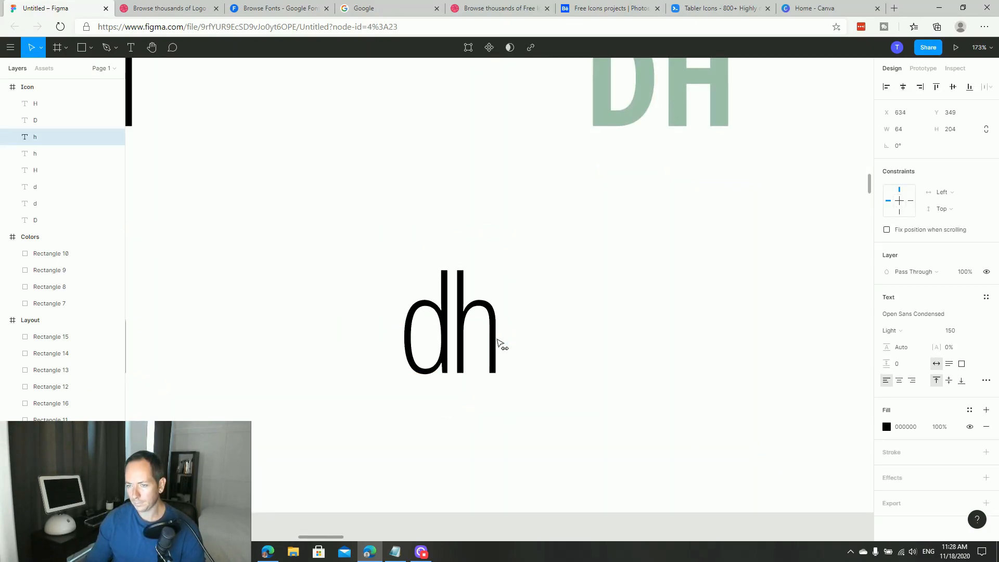
click(566, 353)
key(shift+0)
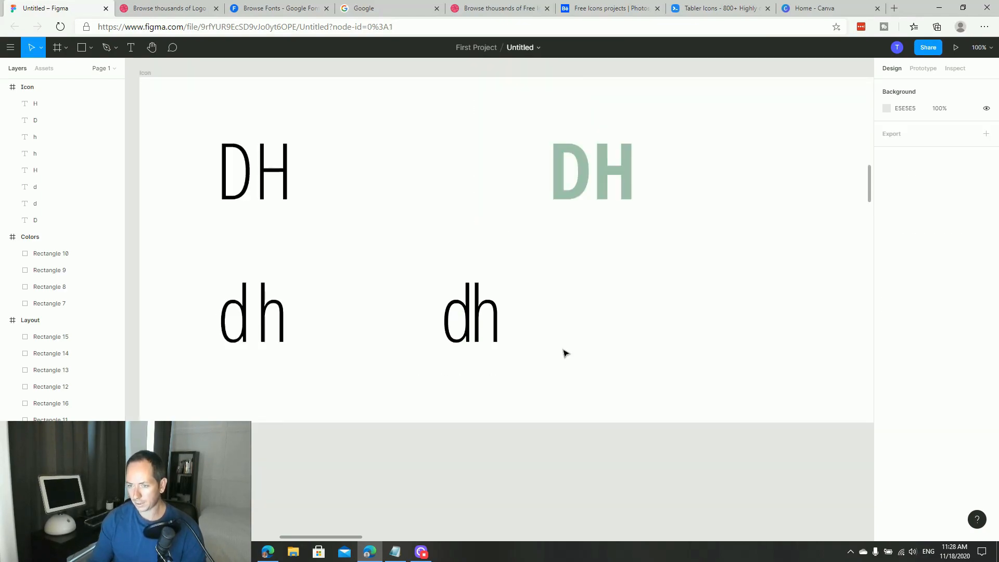
drag(357, 151, 703, 399)
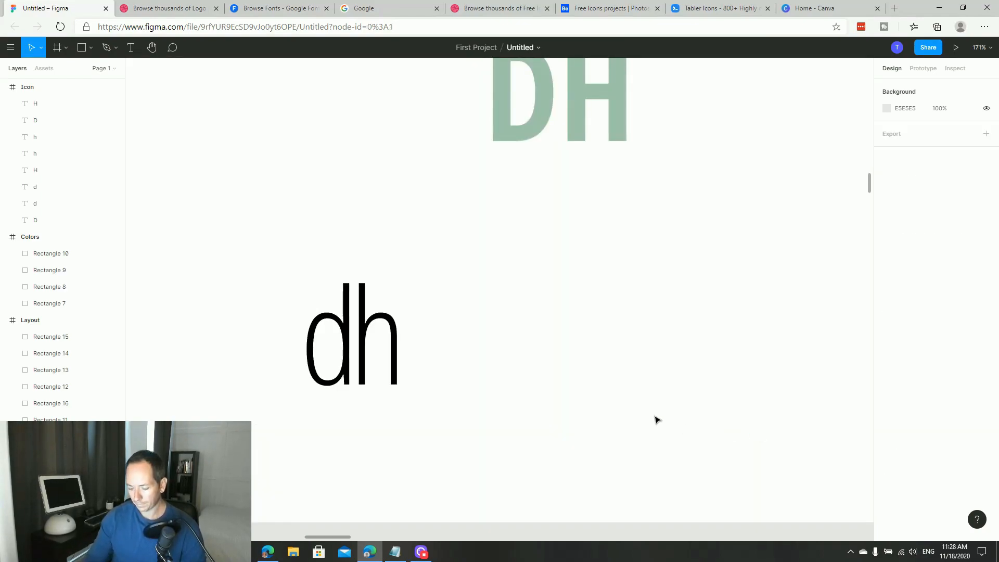
key(minus)
key(minus)
click(470, 318)
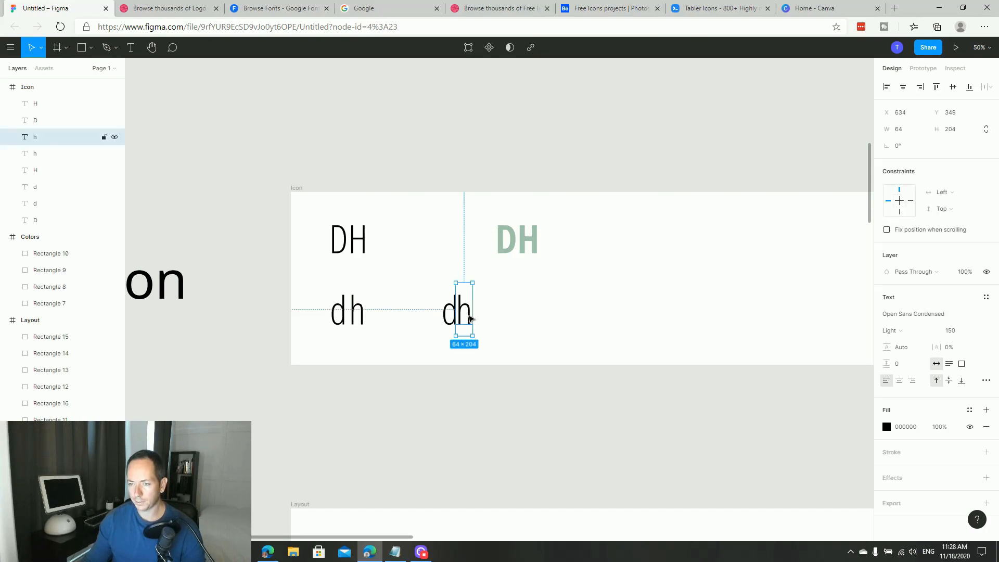
key(Right)
key(Right)
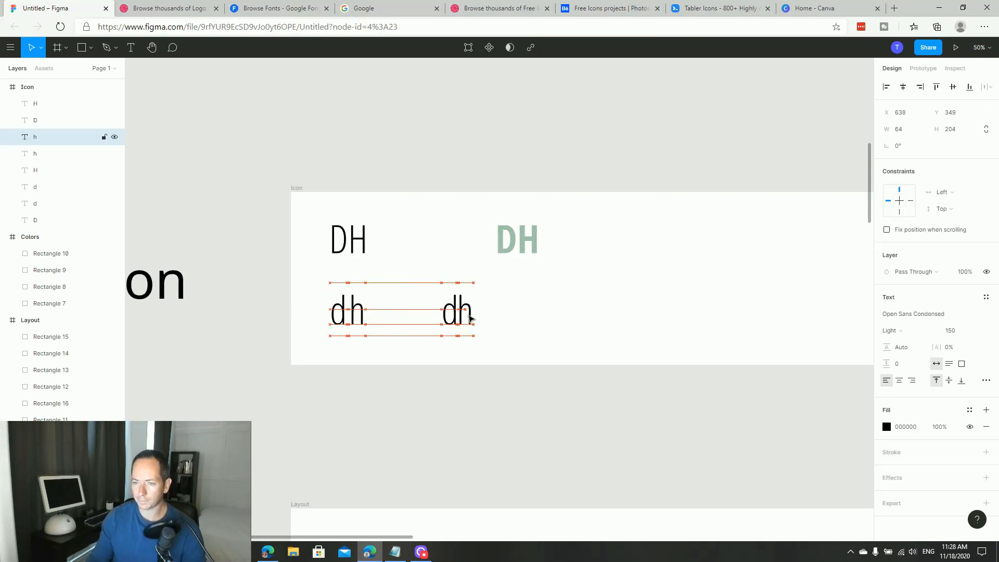
click(532, 323)
Move the bold green DH closer to the thin DH, above the tightened dh
click(533, 250)
shift+click(509, 246)
drag(527, 248, 467, 240)
click(540, 261)
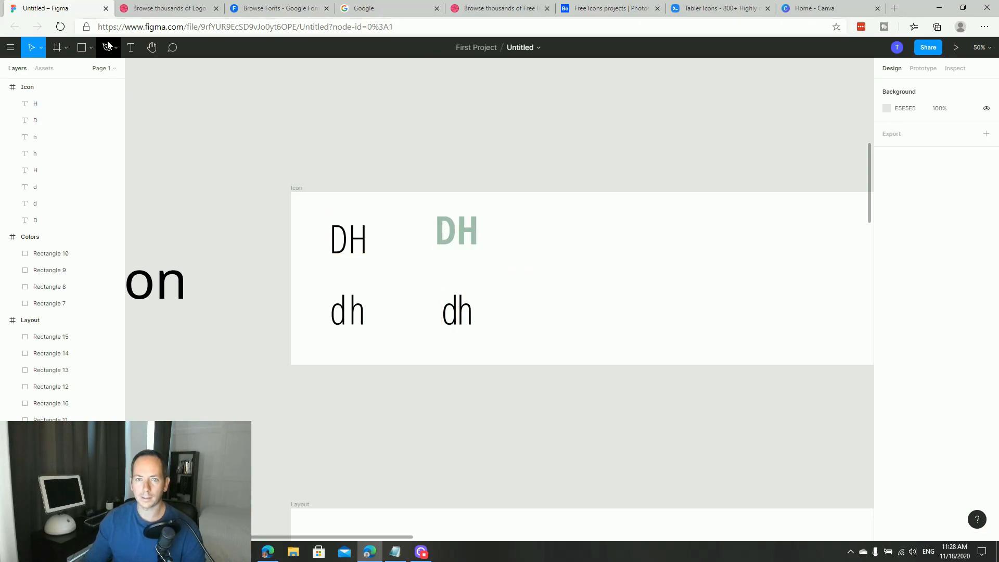
Draw a 154 × 154 gray square over the tightened dh and send it behind the letters
click(85, 49)
drag(440, 289, 480, 329)
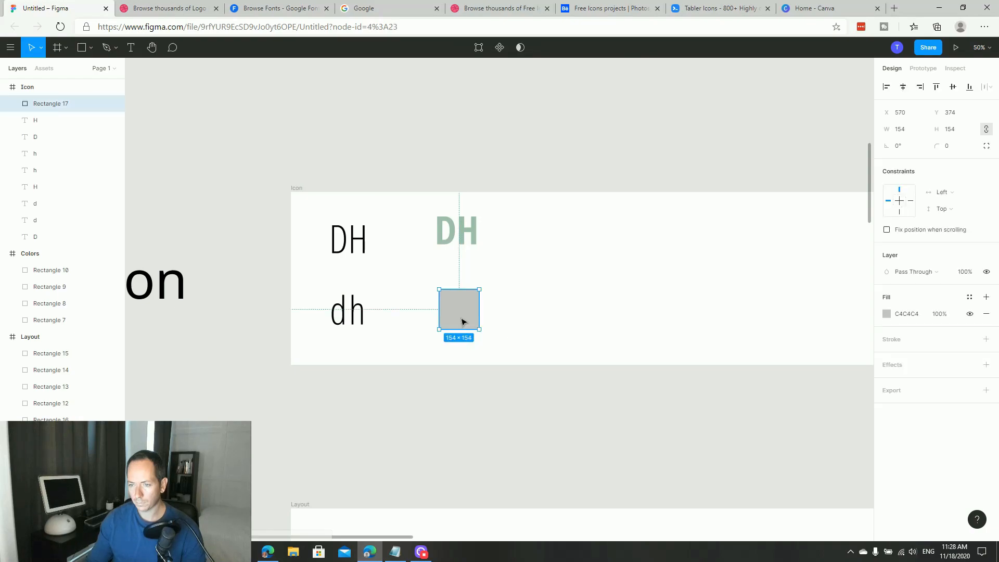
key(bracketleft)
click(528, 320)
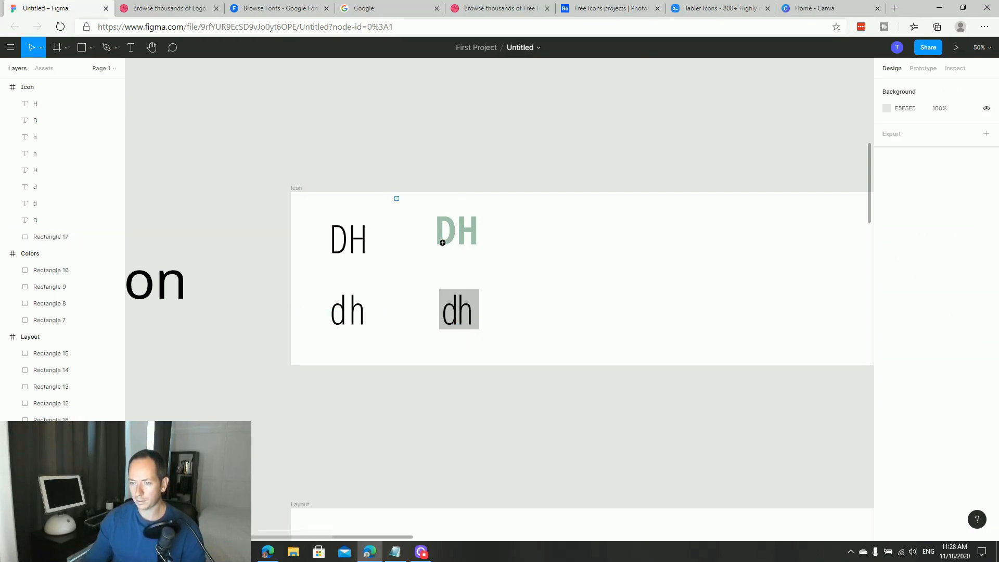
Nudge the gray square to X 566, Y 375 so it is centered behind the dh
ctrl+scroll(531, 310, up, 5)
click(407, 359)
key(Left)
key(Left)
key(Left)
key(Down)
key(Down)
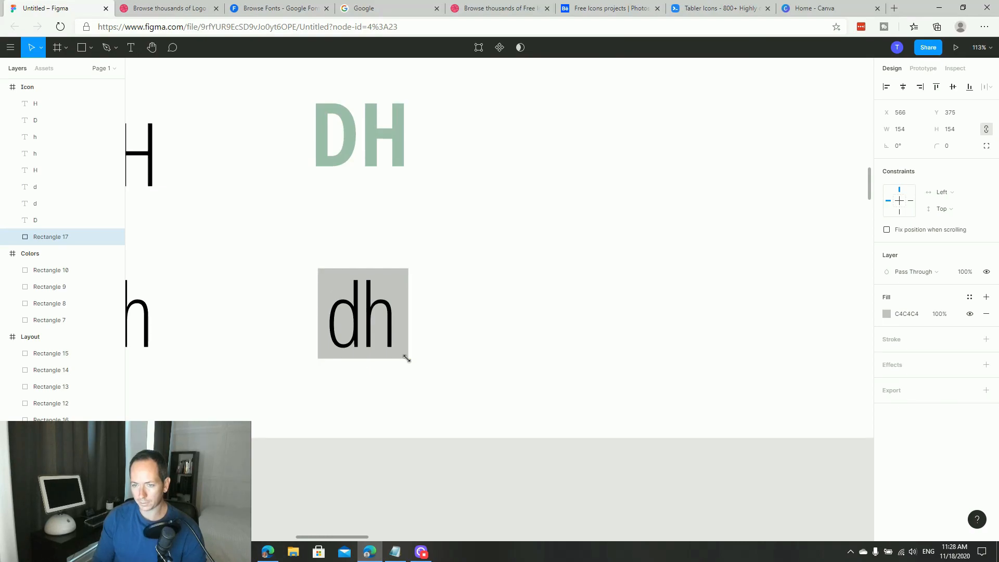
Duplicate the gray square with its dh letters and place the copy beside the original in the Icon frame
click(466, 376)
drag(461, 384, 317, 322)
drag(315, 313, 512, 314)
click(424, 360)
drag(423, 361, 329, 353)
drag(183, 164, 702, 432)
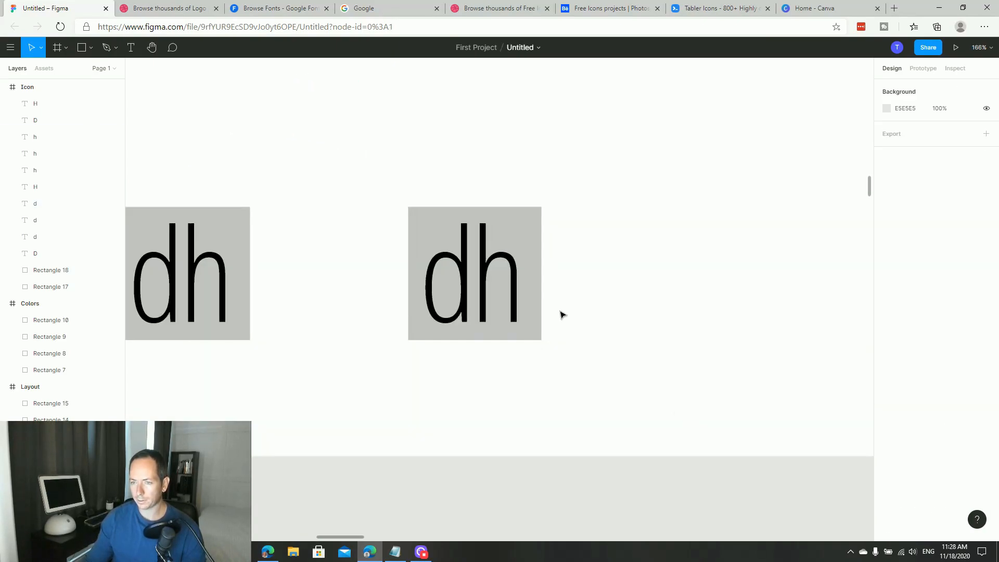
Set the font size of the duplicated d and h to 200
click(458, 282)
shift+click(510, 262)
drag(525, 359, 537, 372)
key(ctrl+z)
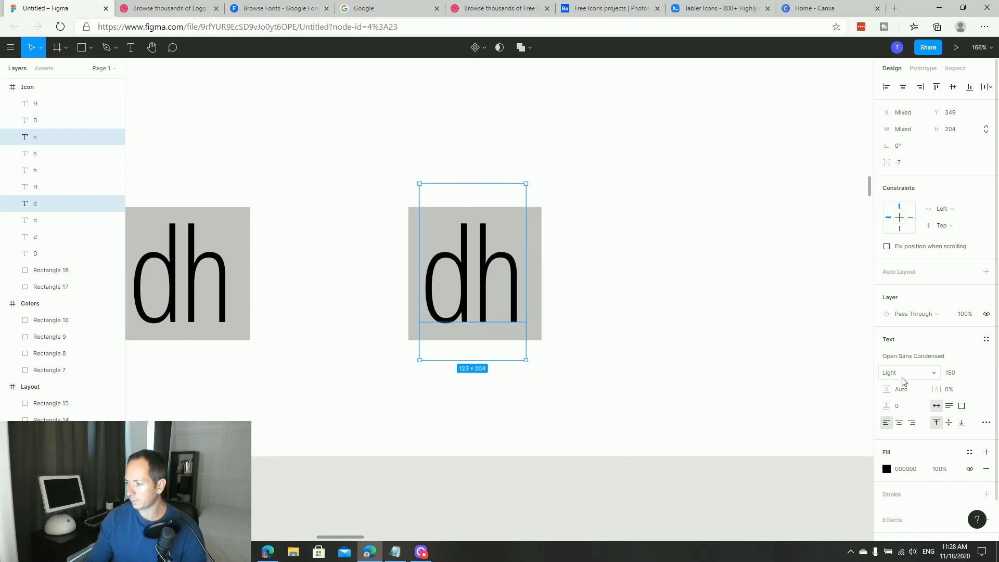
key(shift+Up)
key(shift+Up)
key(shift+Up)
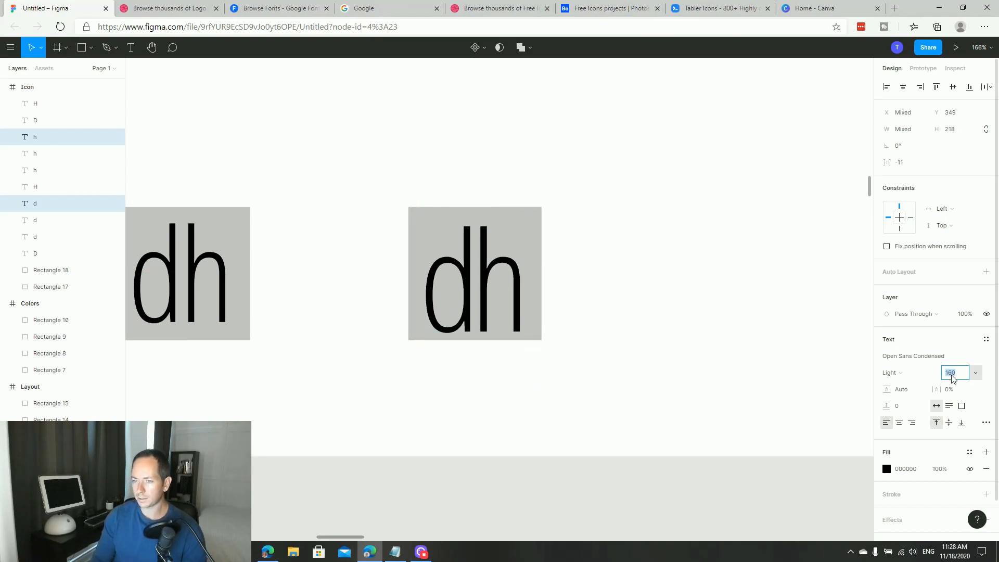
key(shift+Up)
key(shift+Up)
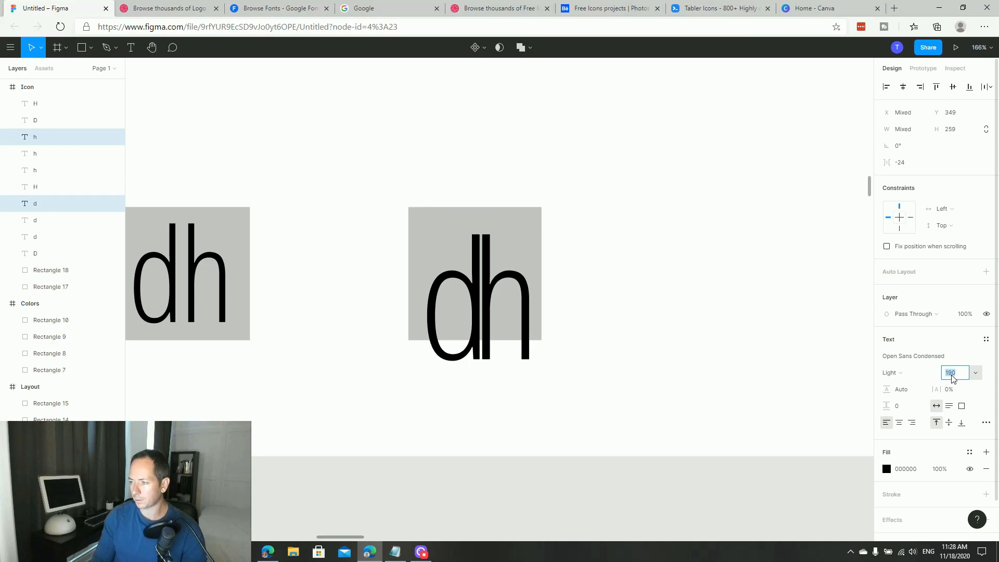
click(555, 344)
Shift the enlarged d away from the h and move both letters up to Y 315 over the duplicated gray square
drag(441, 354, 430, 354)
shift+click(502, 312)
drag(484, 315, 484, 286)
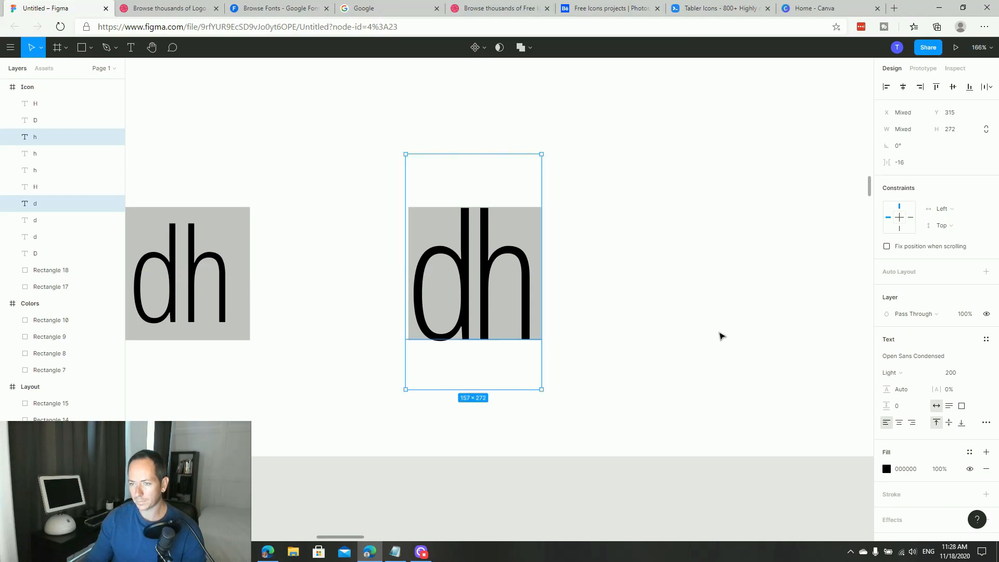
Fine-tune the font size of the enlarged dh letters to 203
click(960, 374)
key(Up)
key(Up)
key(Up)
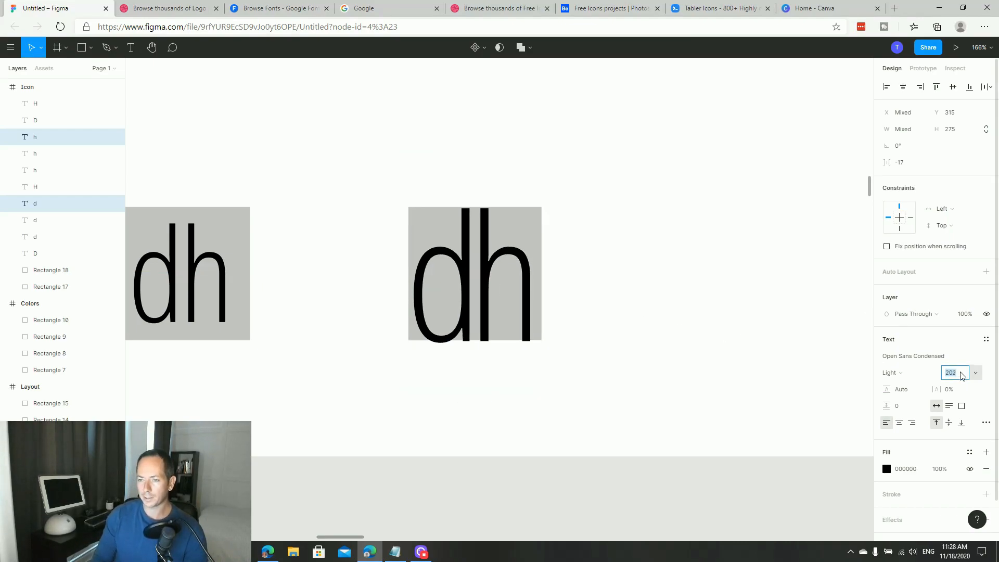
Nudge the enlarged dh letters to Y 314 and center them horizontally on their gray square
click(465, 332)
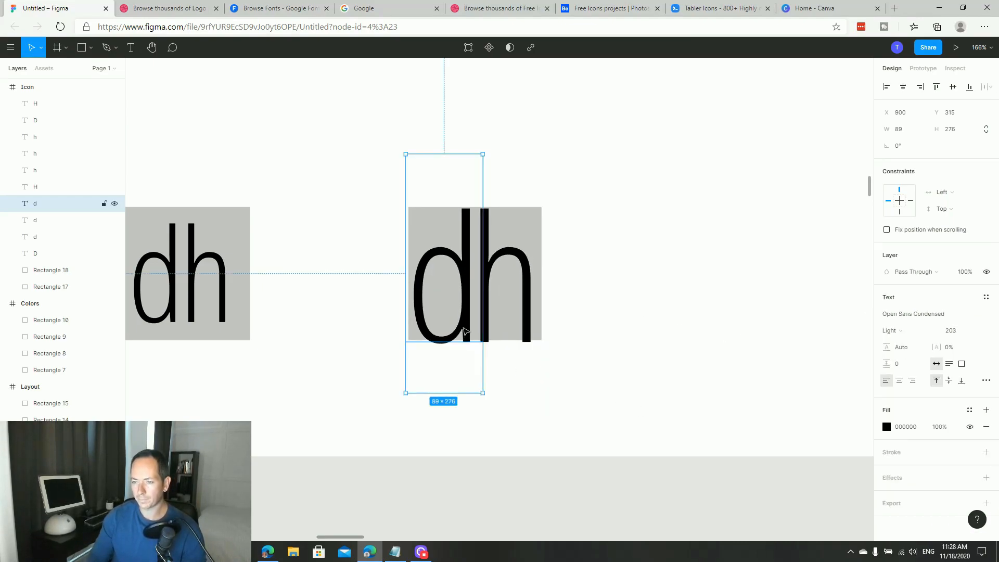
shift+click(529, 323)
key(Up)
key(Up)
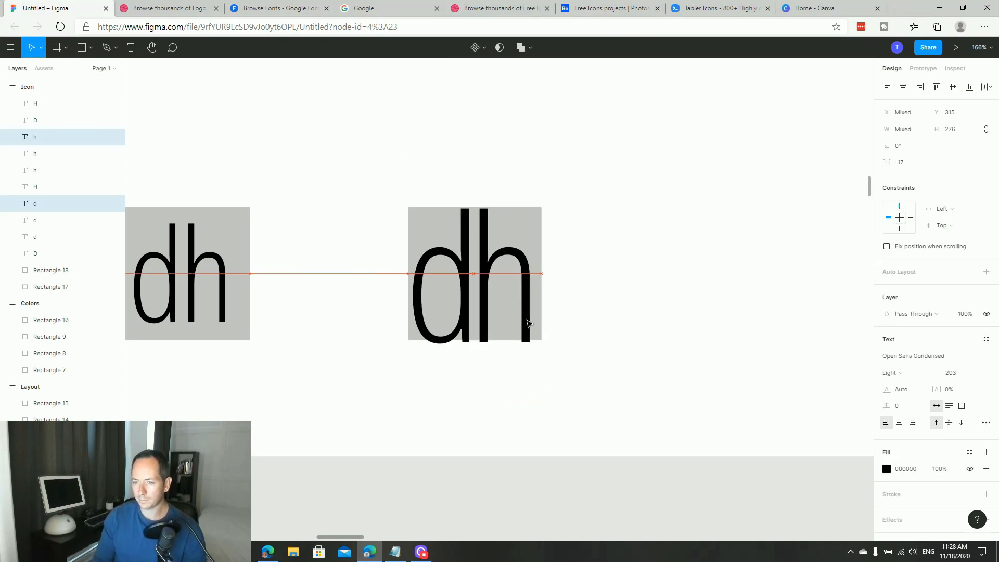
key(Down)
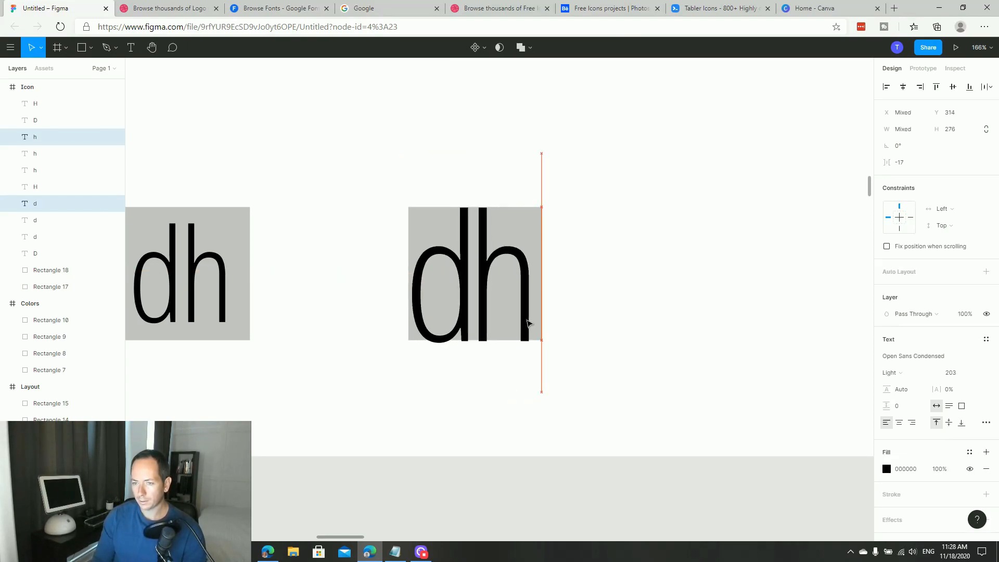
key(Right)
key(Right)
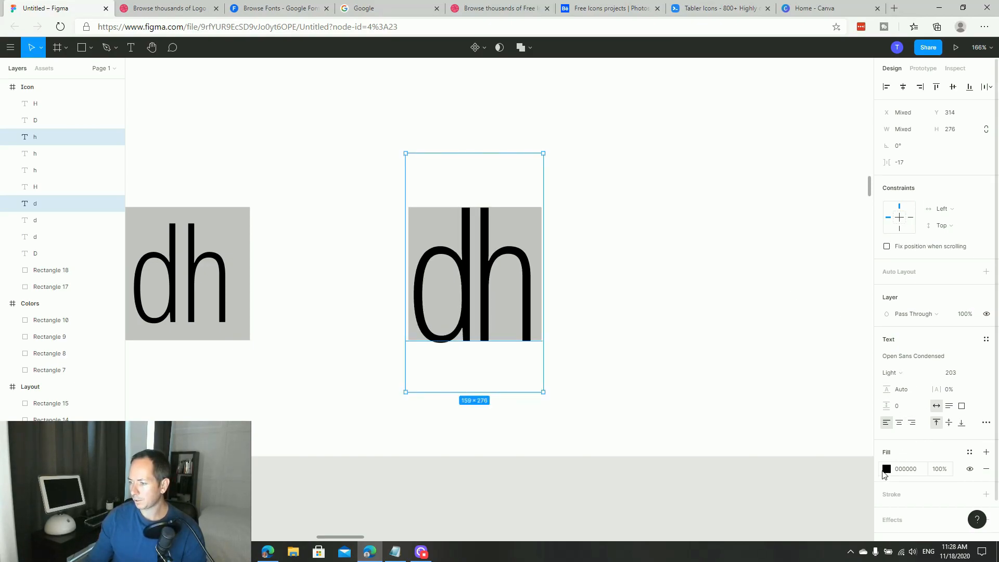
Change the fill of the enlarged dh letters to white
click(887, 469)
drag(770, 333, 714, 247)
click(669, 332)
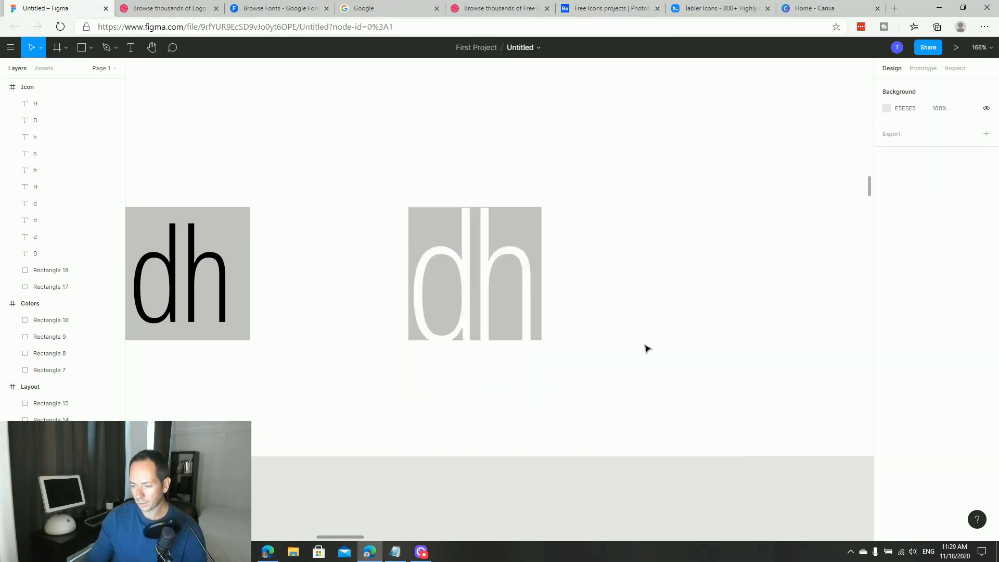
key(minus)
key(minus)
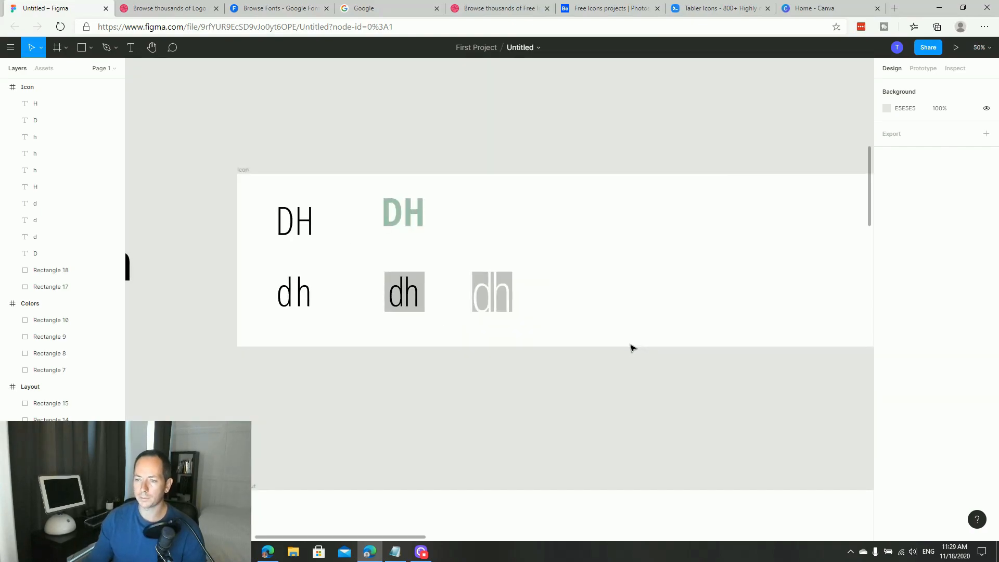
drag(583, 329, 525, 323)
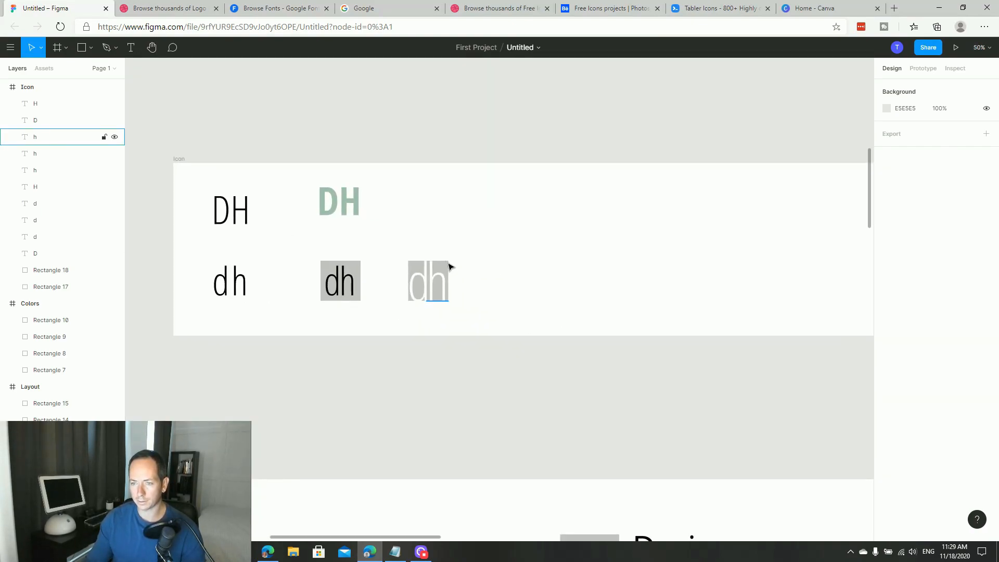
drag(420, 216, 467, 324)
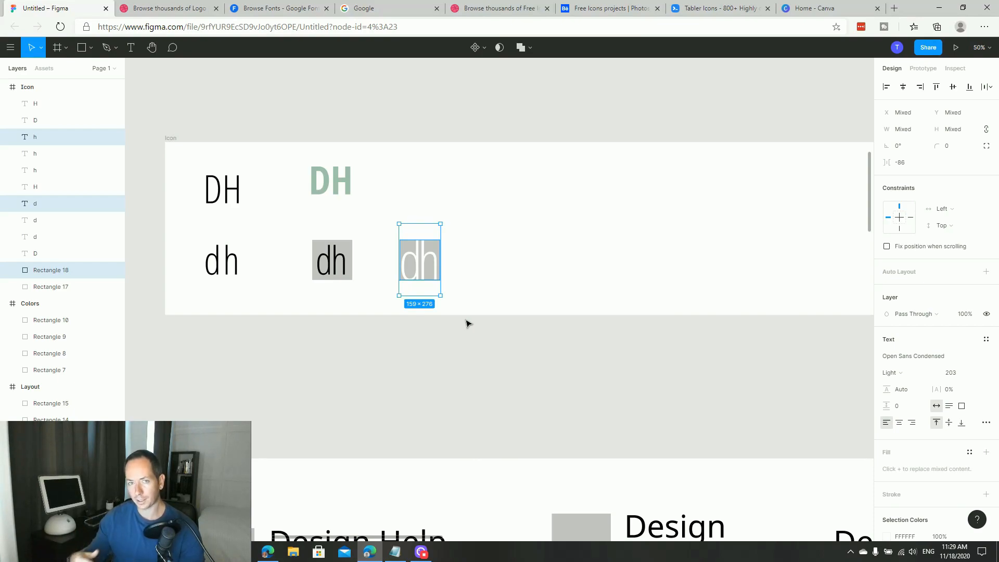
click(522, 368)
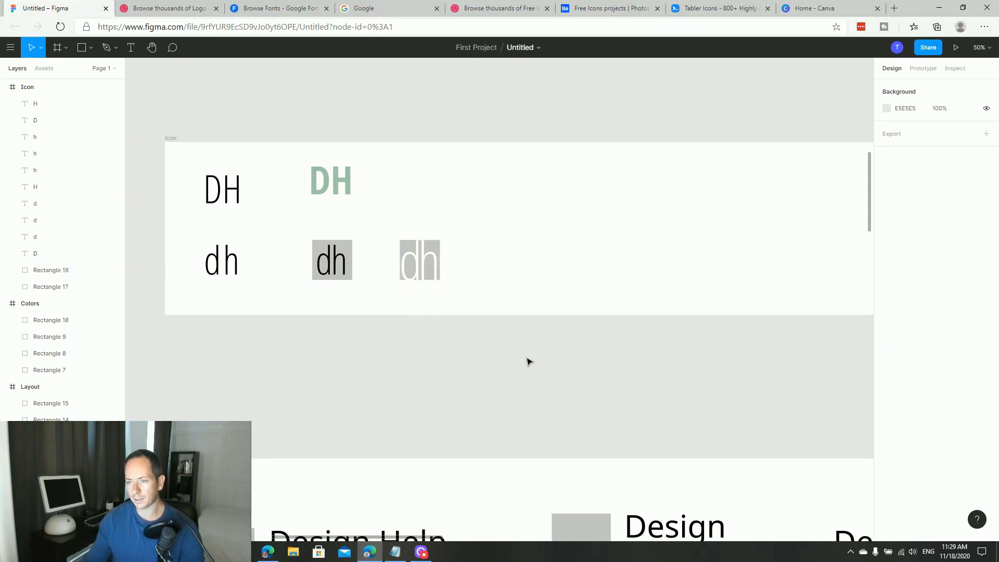
Try a copy of the bold Open Sans Condensed Design Help text directly beside the white dh icon
scroll(522, 350, up, 10)
drag(476, 367, 483, 329)
drag(583, 222, 538, 235)
drag(479, 200, 482, 340)
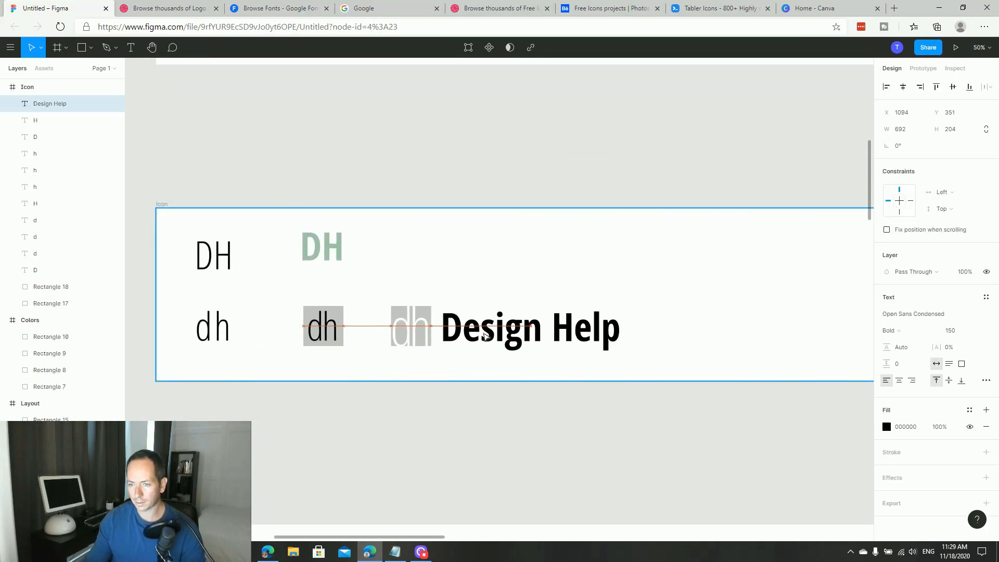
click(489, 368)
drag(508, 400, 478, 346)
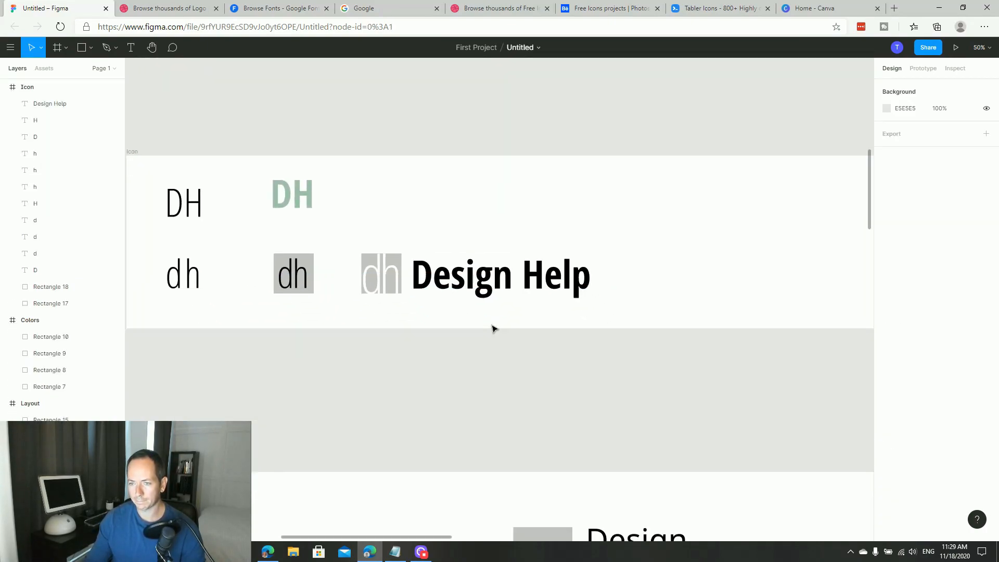
Remove the trial Design Help text from the Icon frame, keeping the white dh icon
drag(625, 357, 351, 222)
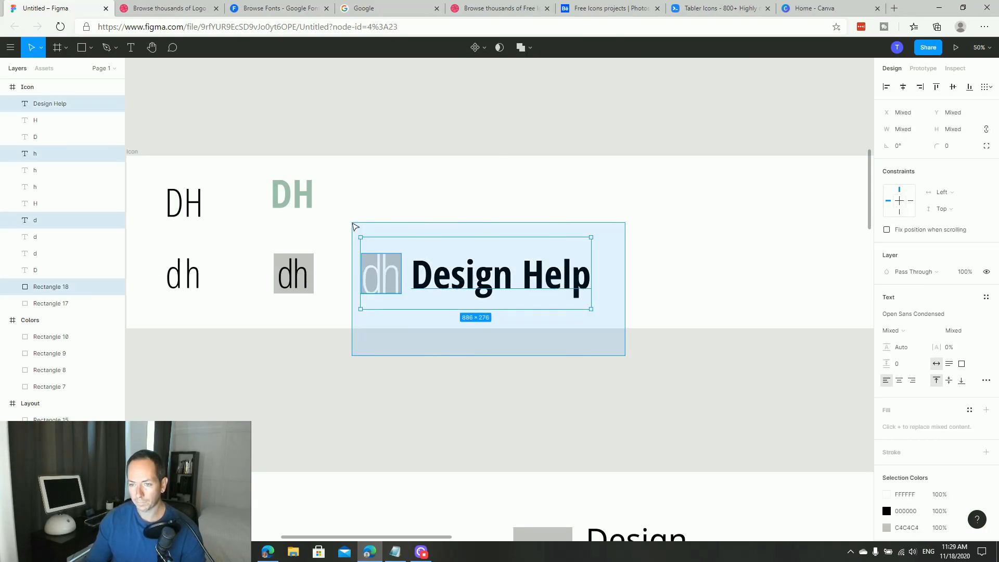
key(Delete)
key(minus)
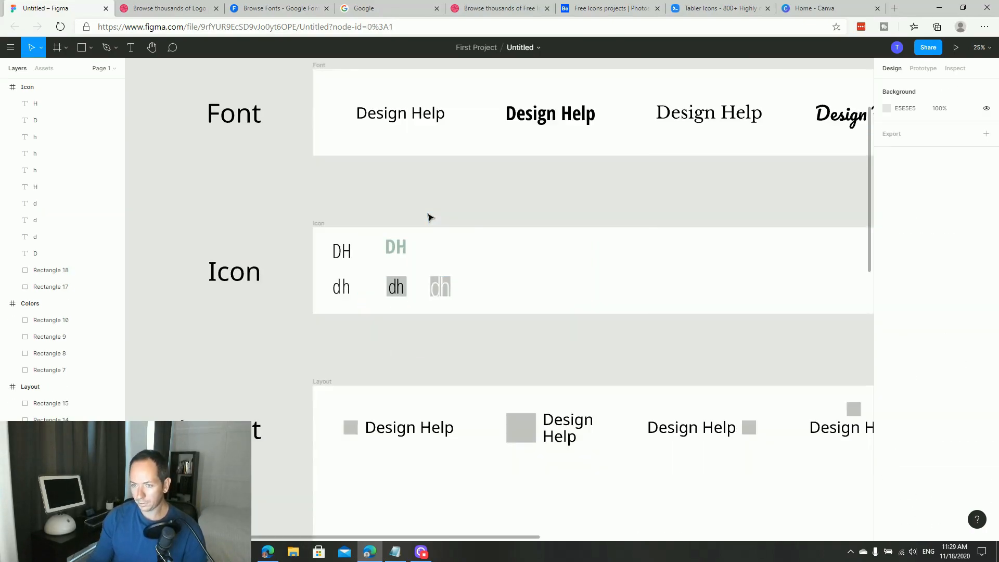
scroll(515, 258, right, 2)
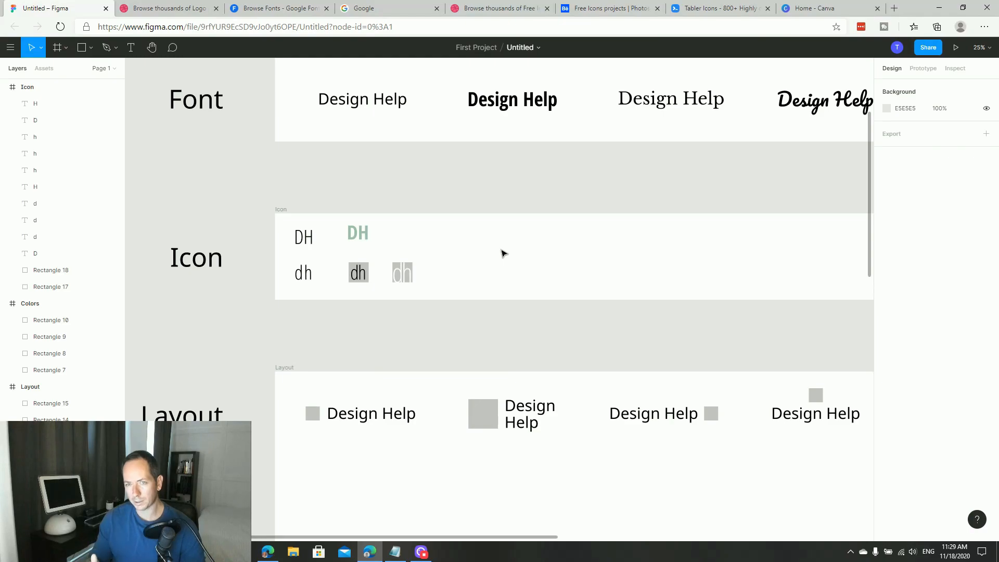
Switch to Google and search for images of "design help"
click(378, 10)
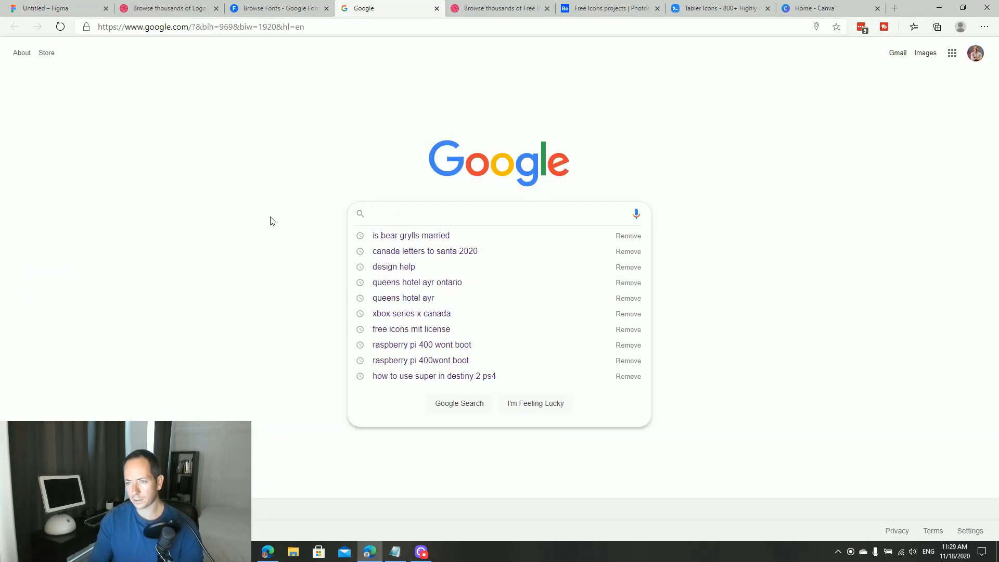
text(design help)
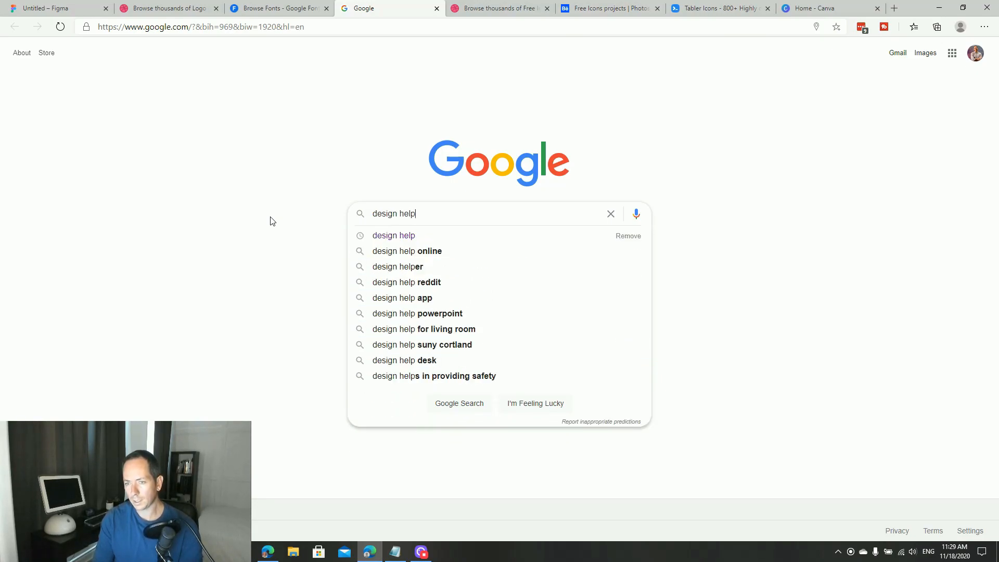
key(Return)
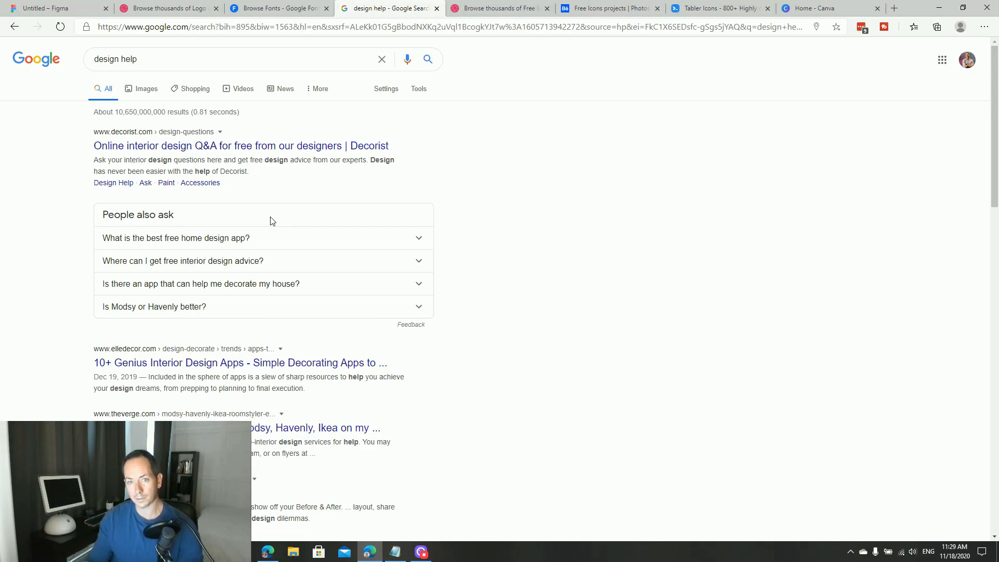
click(150, 93)
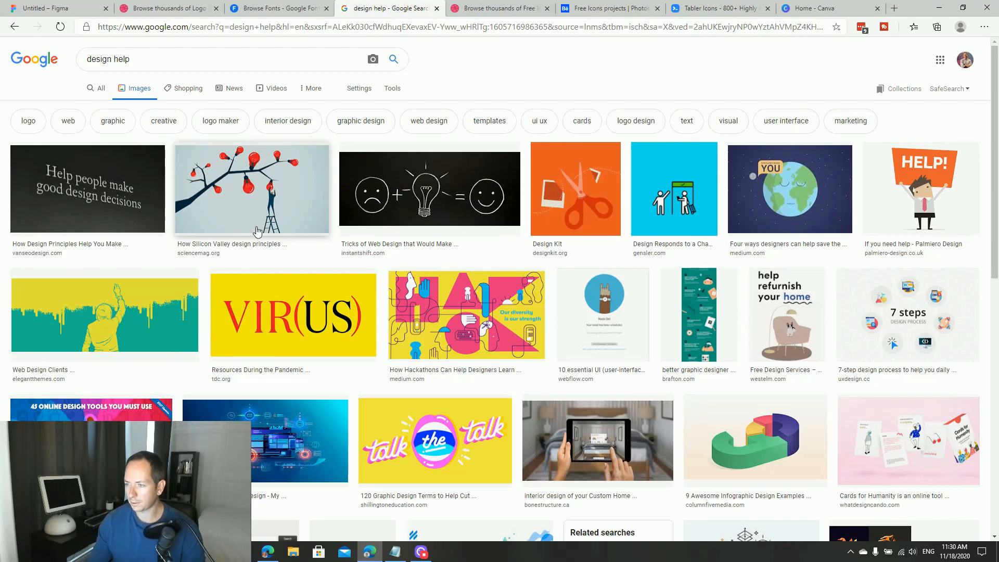
Examine the design help image results for visual ideas for the logo icon
scroll(248, 240, down, 2)
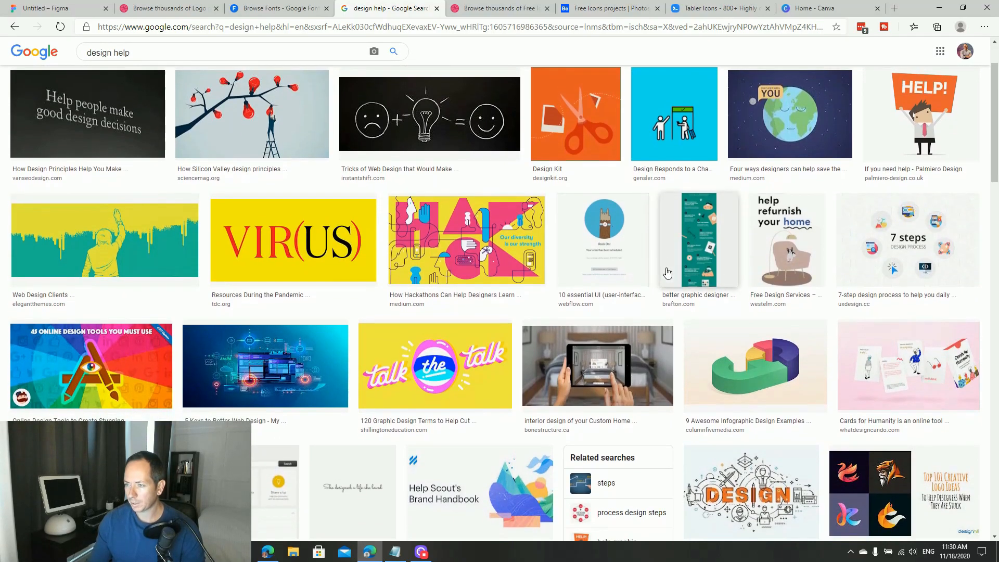
scroll(575, 314, down, 2)
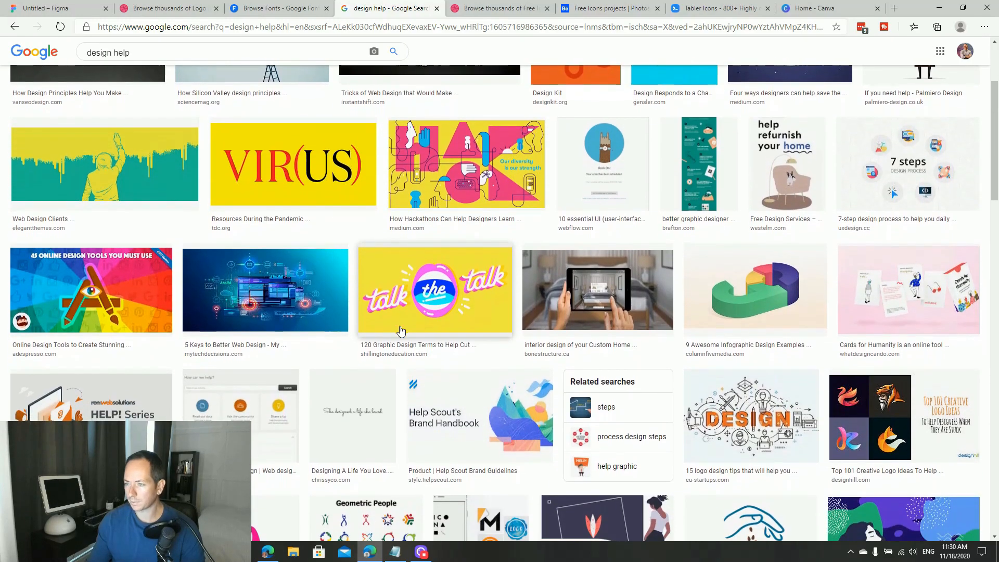
scroll(364, 328, down, 2)
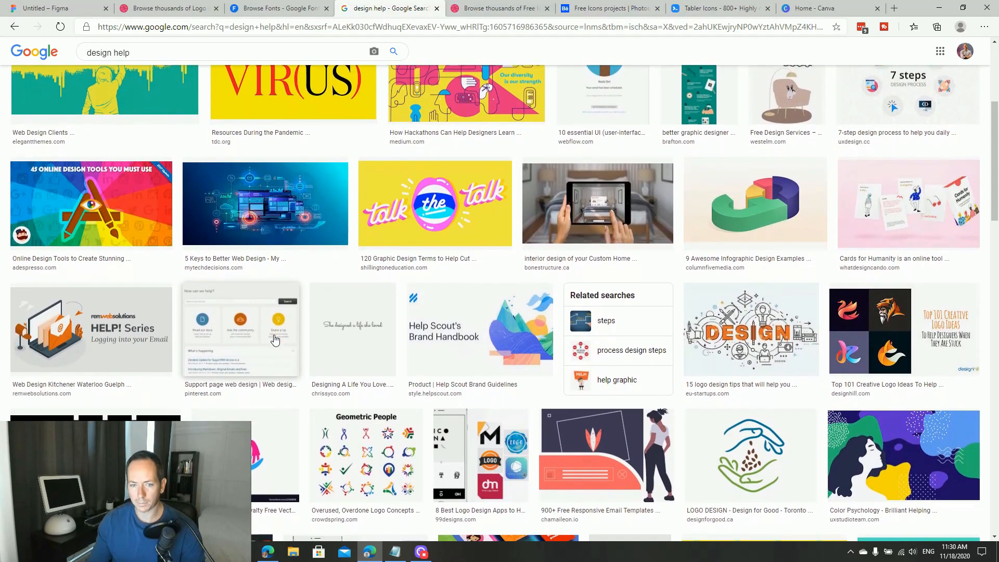
scroll(167, 289, down, 1)
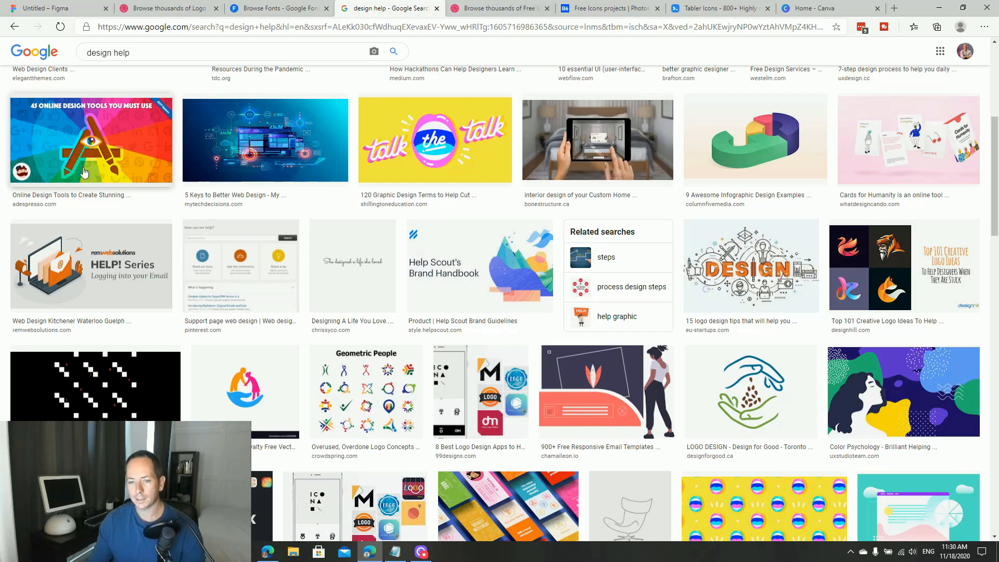
scroll(208, 286, down, 2)
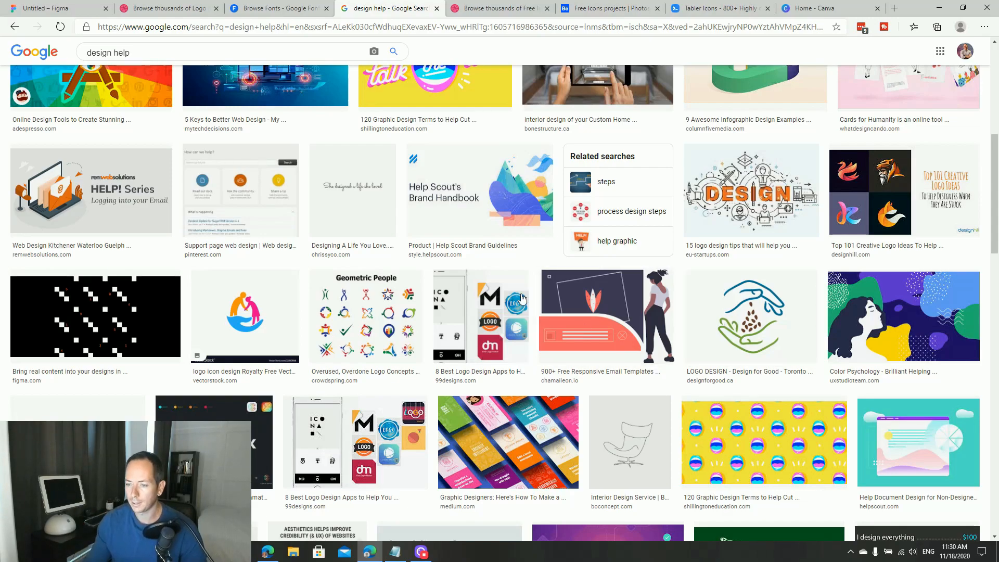
scroll(531, 297, down, 5)
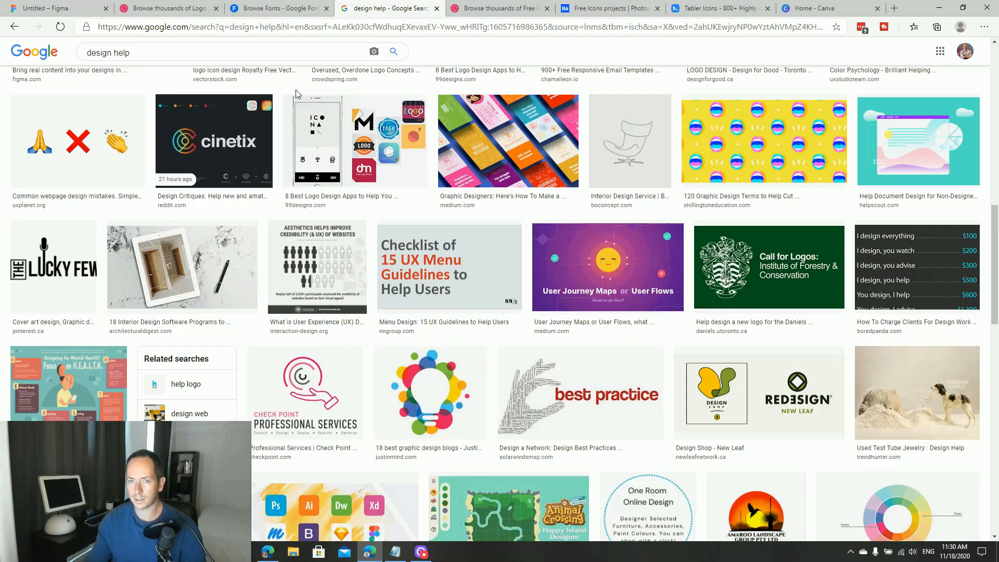
scroll(296, 185, up, 10)
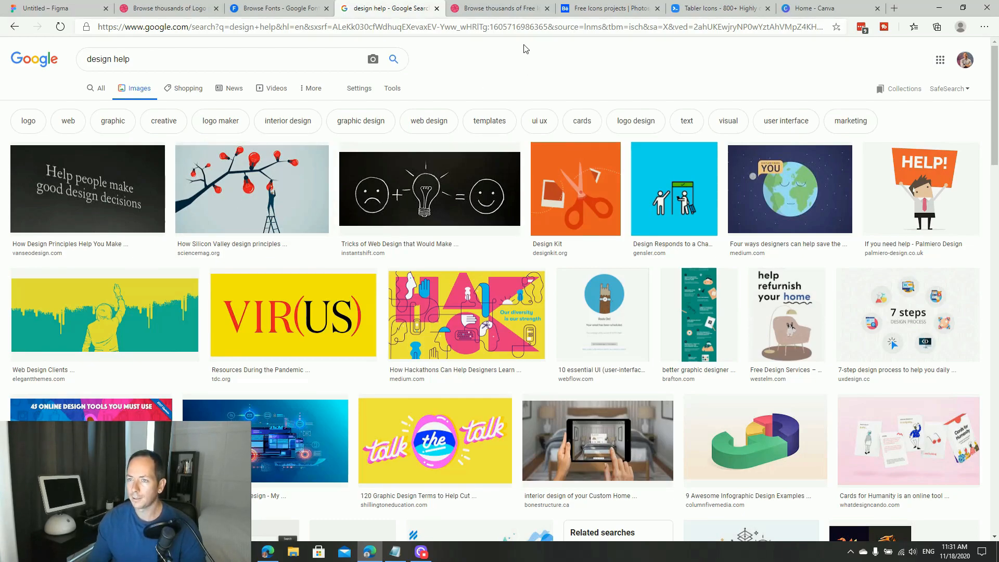
Browse the free icons results on Dribbble and open the Icons Library for Figma users shot to examine its icons
click(512, 12)
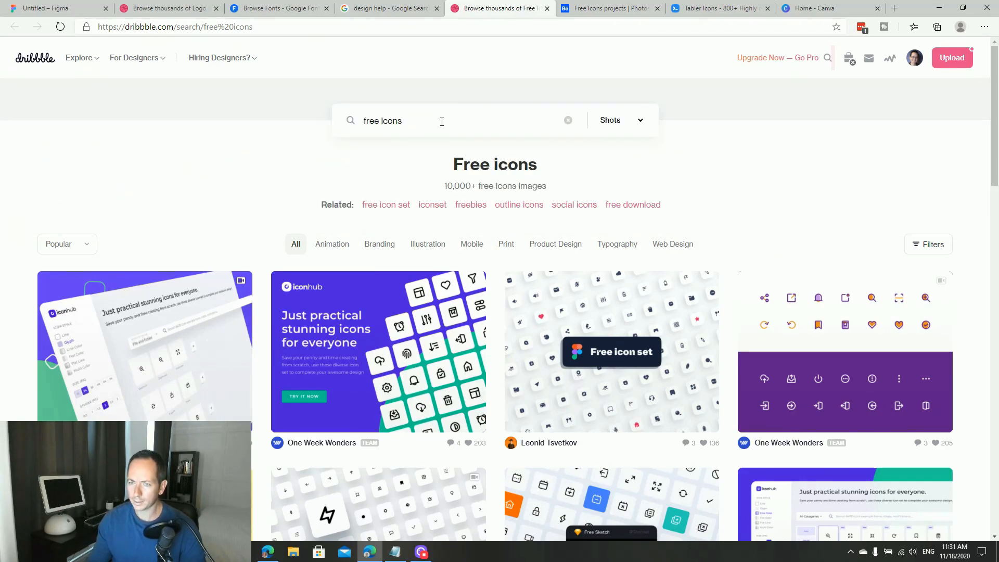
scroll(22, 261, down, 5)
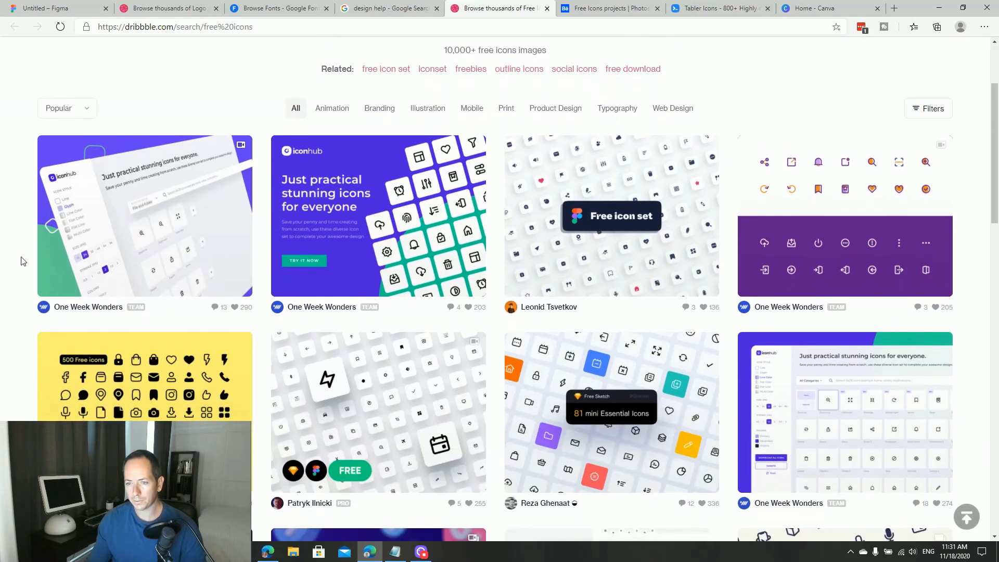
scroll(22, 260, down, 3)
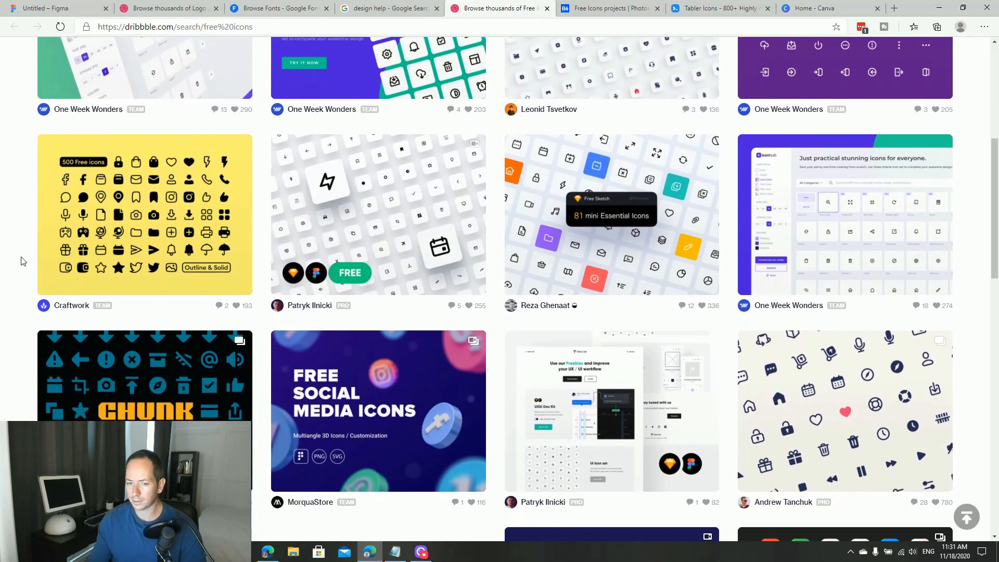
scroll(21, 261, down, 2)
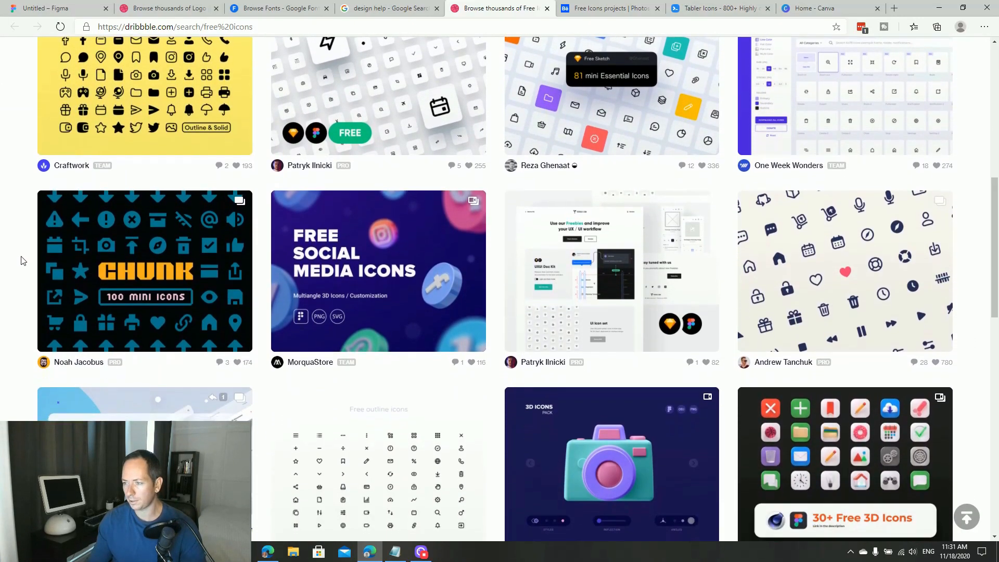
scroll(21, 261, down, 3)
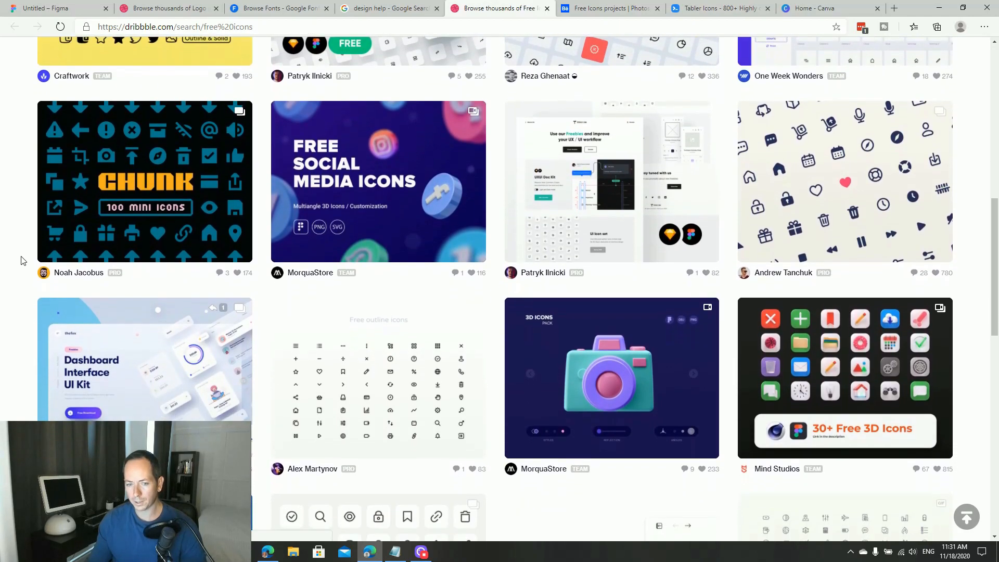
scroll(22, 260, down, 2)
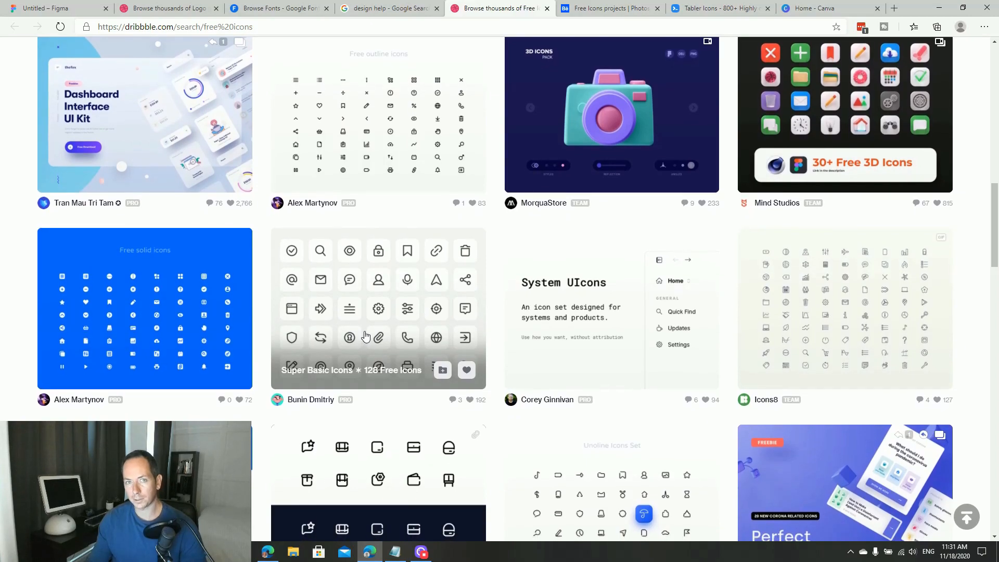
scroll(359, 337, up, 2)
scroll(366, 337, up, 1)
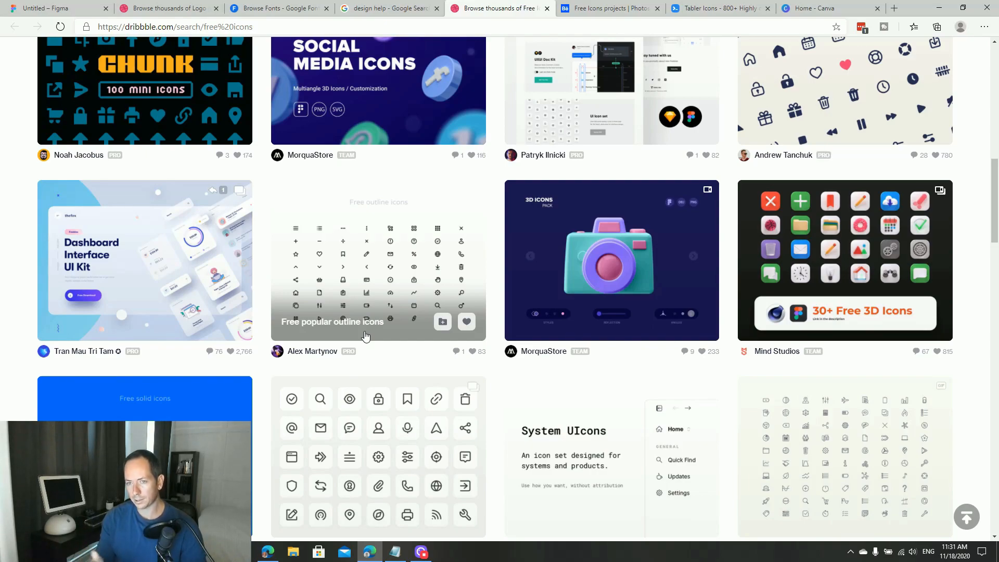
scroll(458, 354, up, 3)
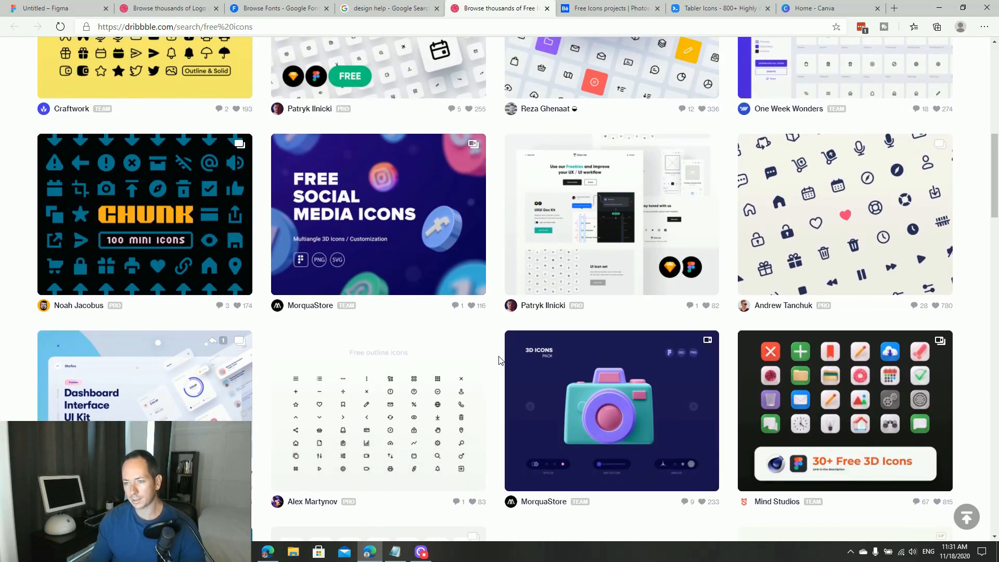
scroll(501, 358, up, 1)
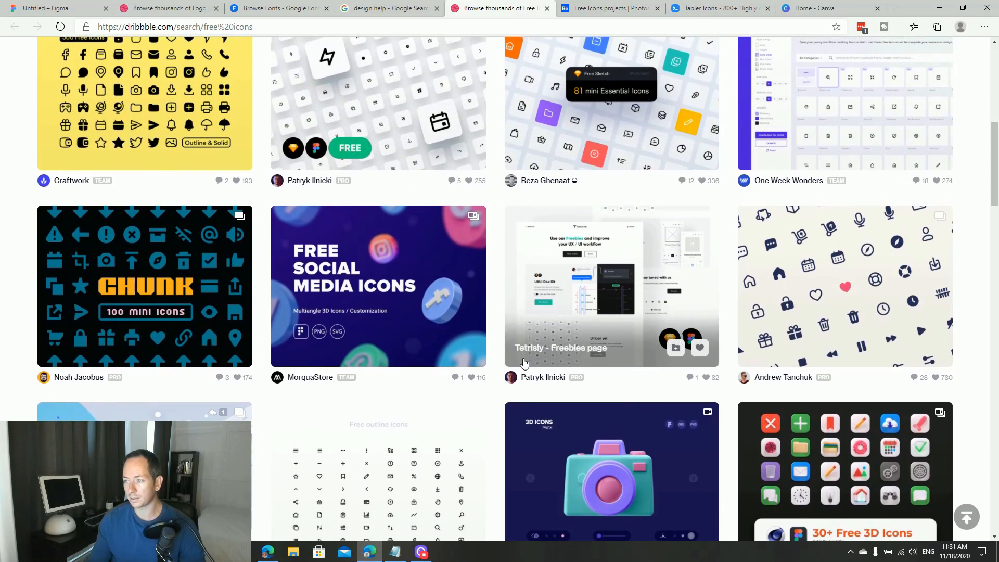
click(860, 292)
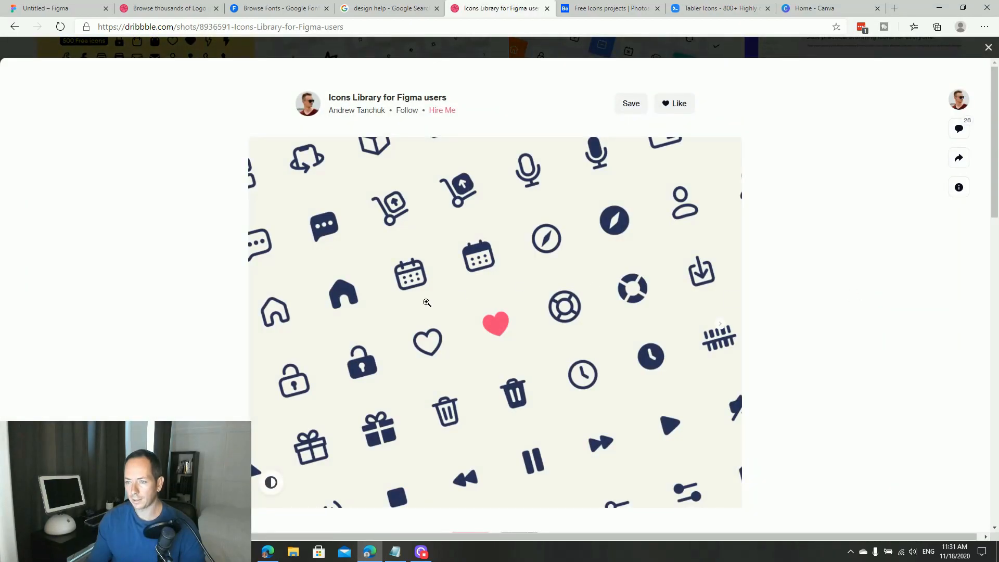
scroll(260, 250, down, 1)
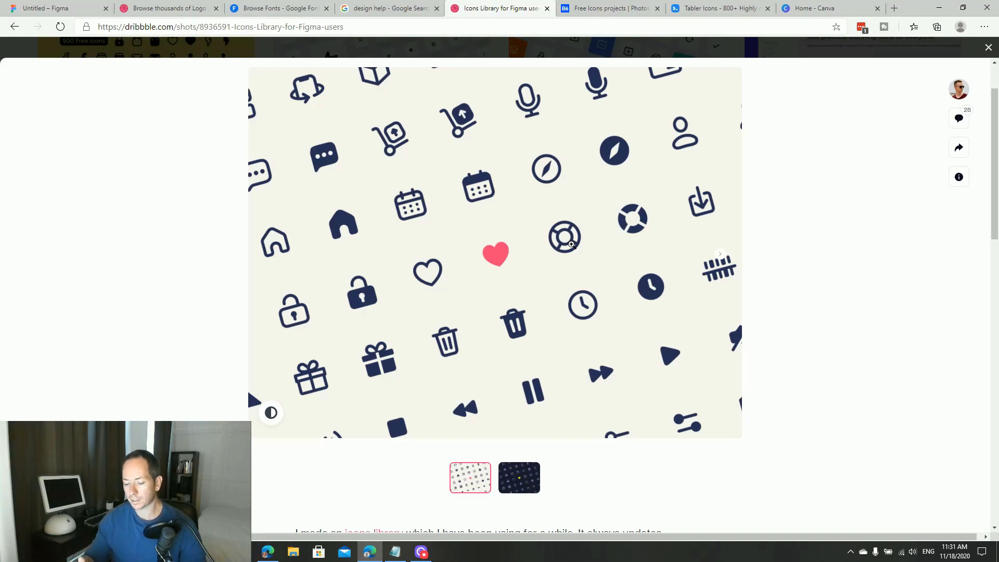
Switch to the free icons results on Behance and examine the Icons Free project's icon set
click(609, 8)
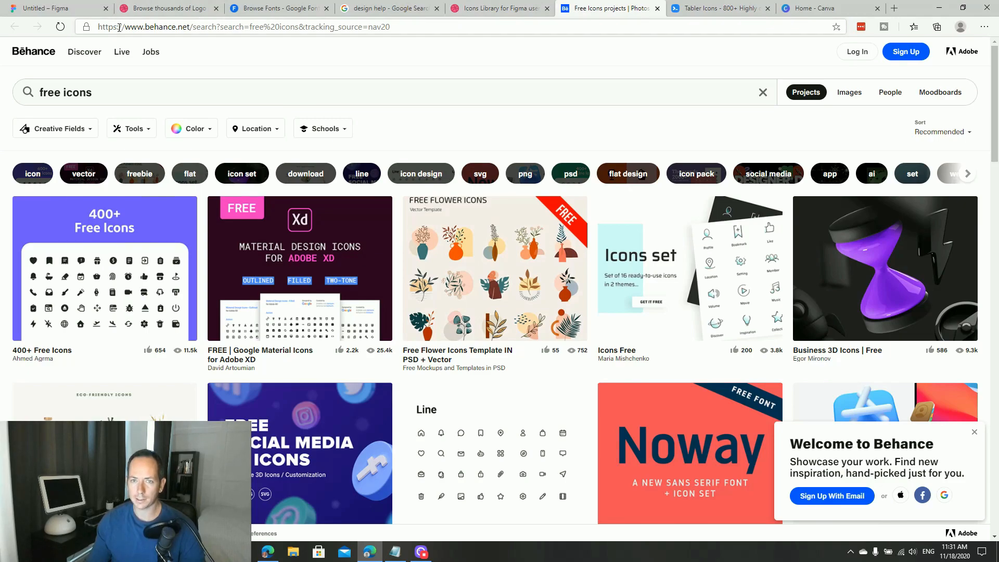
drag(190, 26, 137, 26)
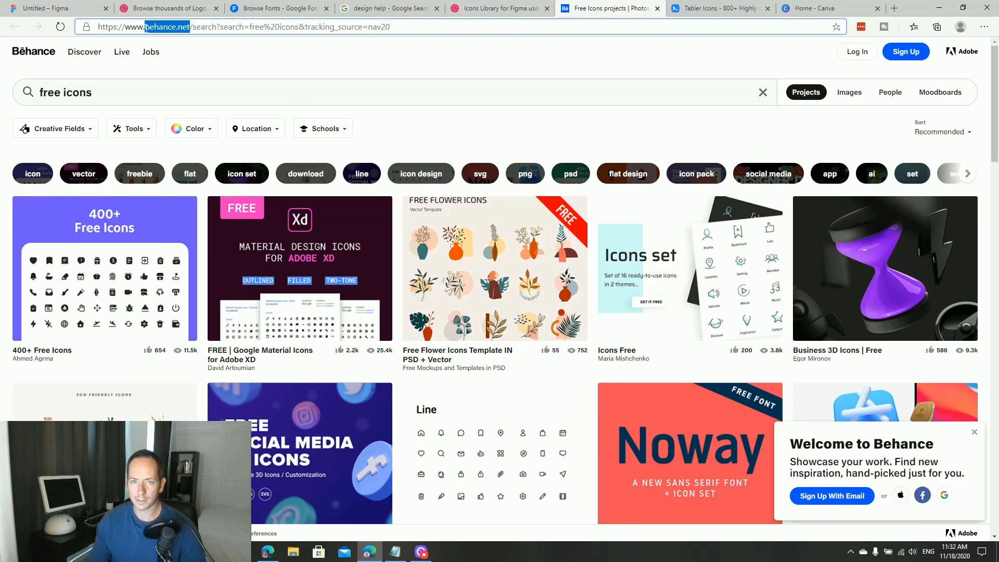
click(8, 117)
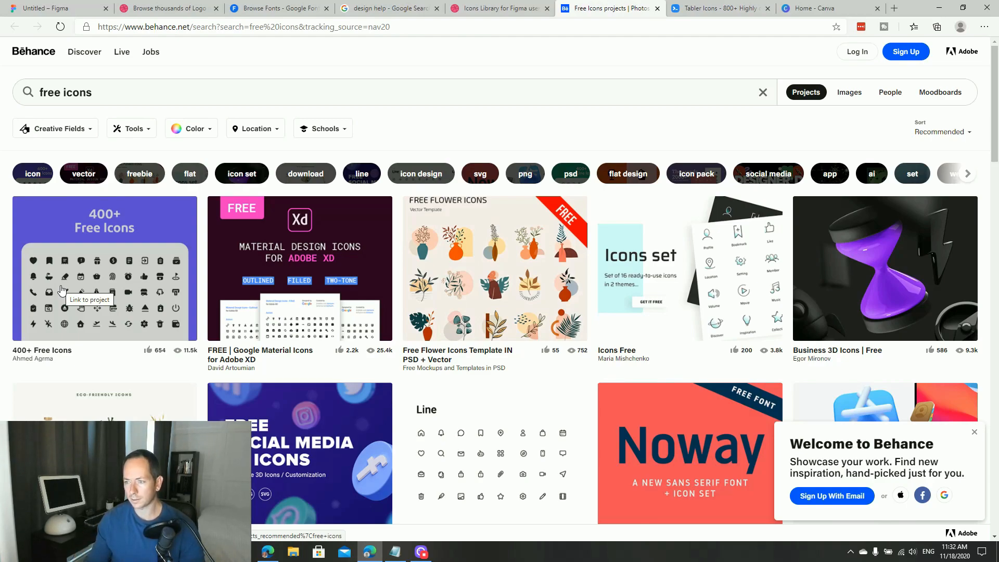
click(708, 291)
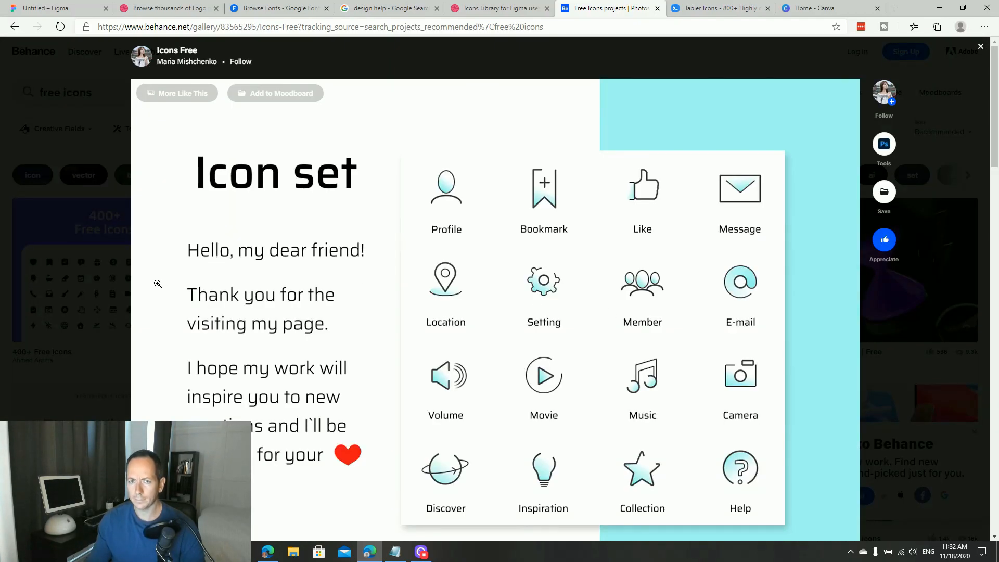
scroll(158, 284, down, 2)
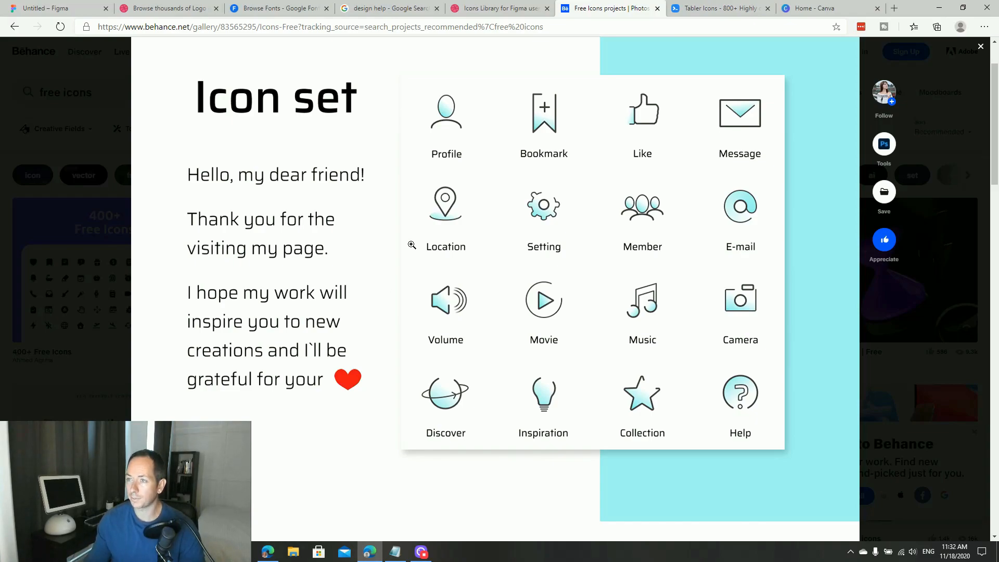
Switch to the Tabler Icons site and search its icon collection for "help"
click(724, 16)
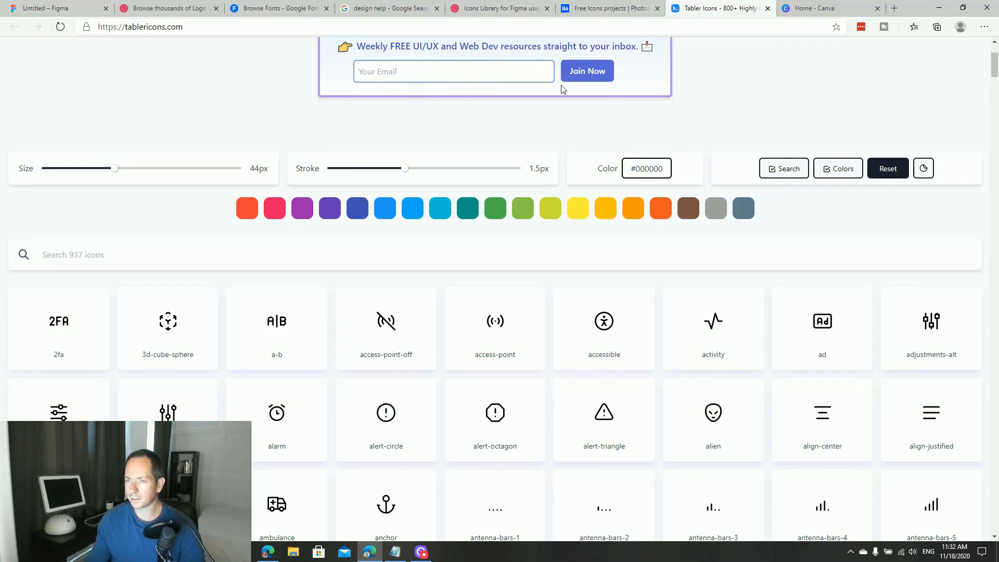
scroll(219, 174, up, 3)
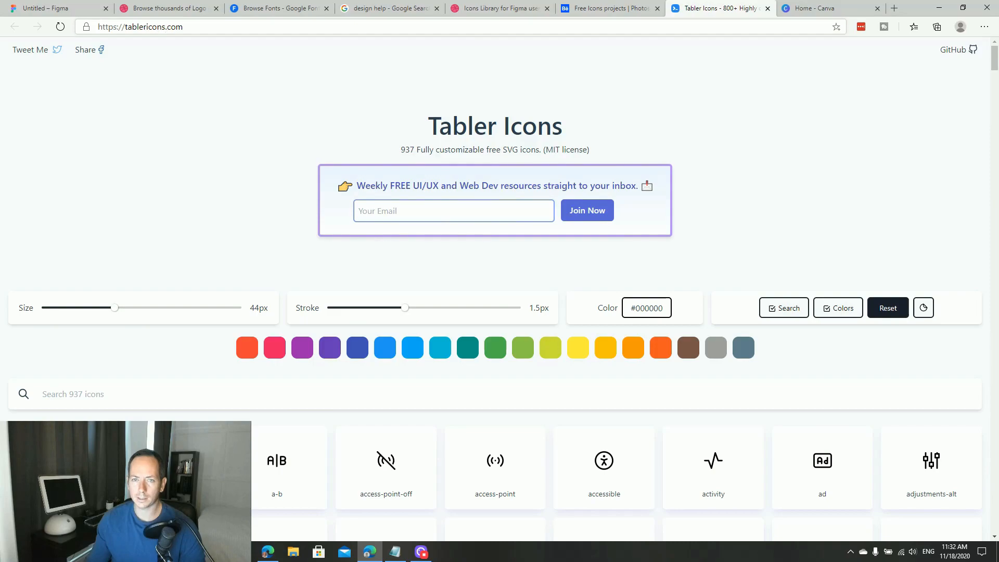
double_click(166, 29)
click(156, 146)
scroll(66, 266, down, 5)
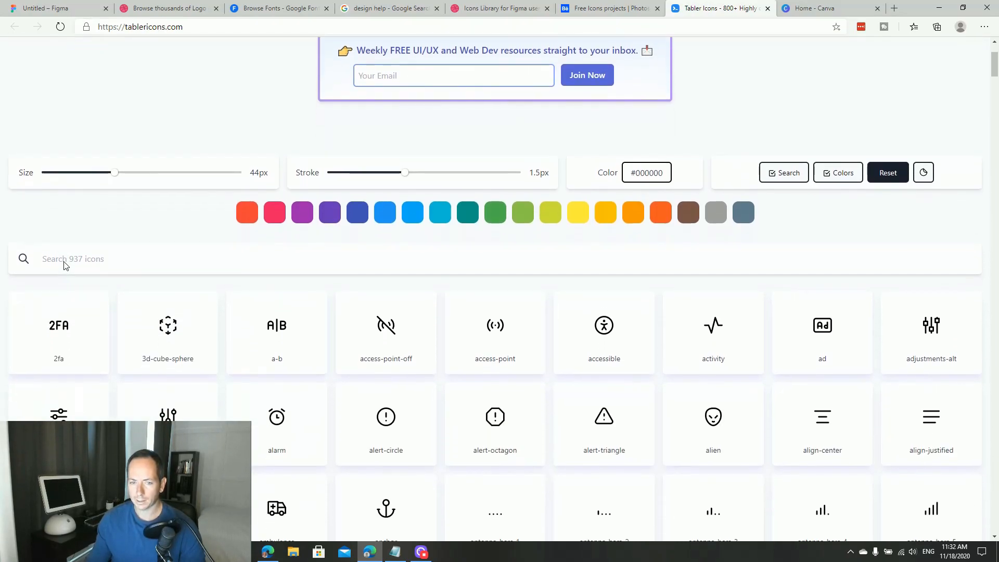
scroll(38, 192, up, 2)
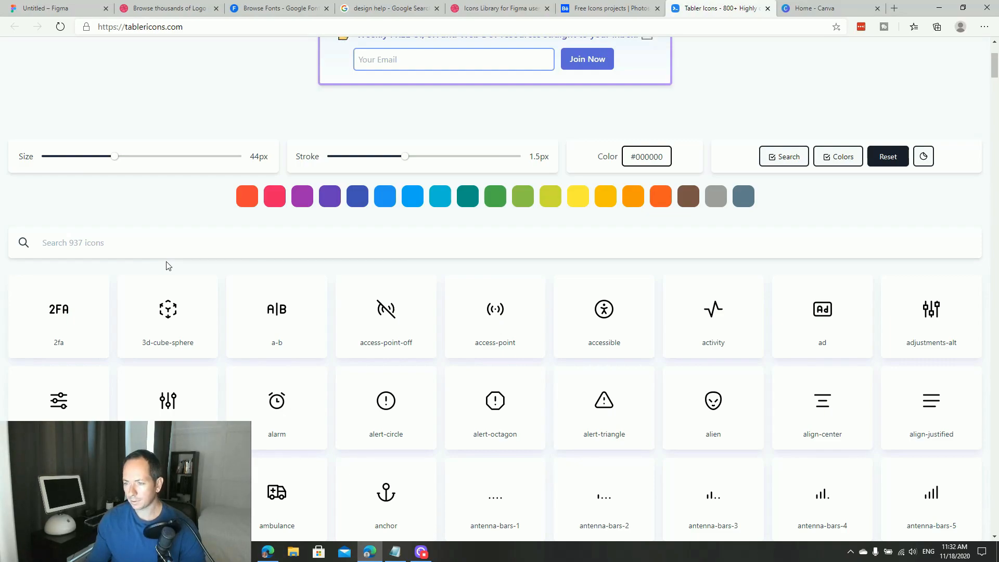
click(108, 244)
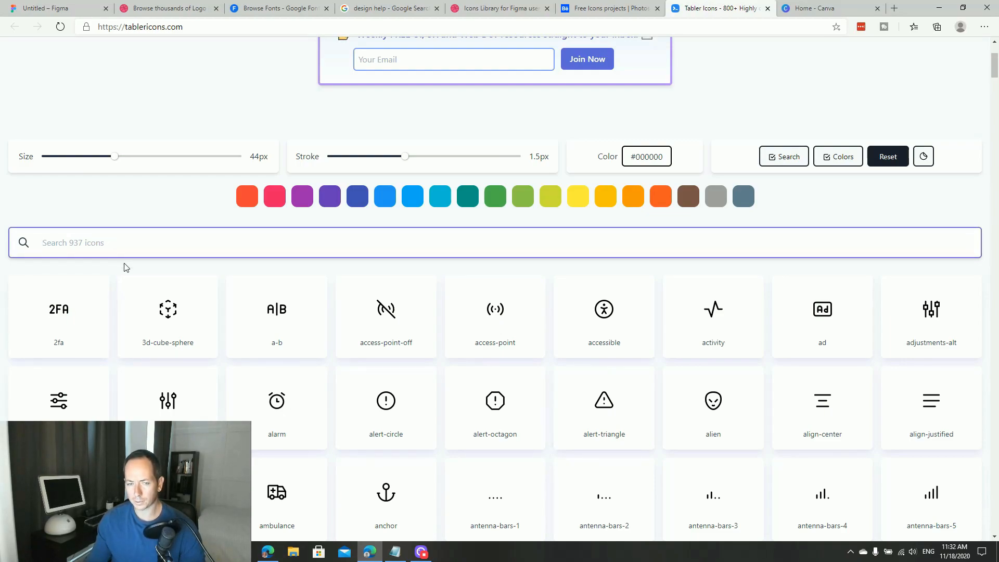
text(help)
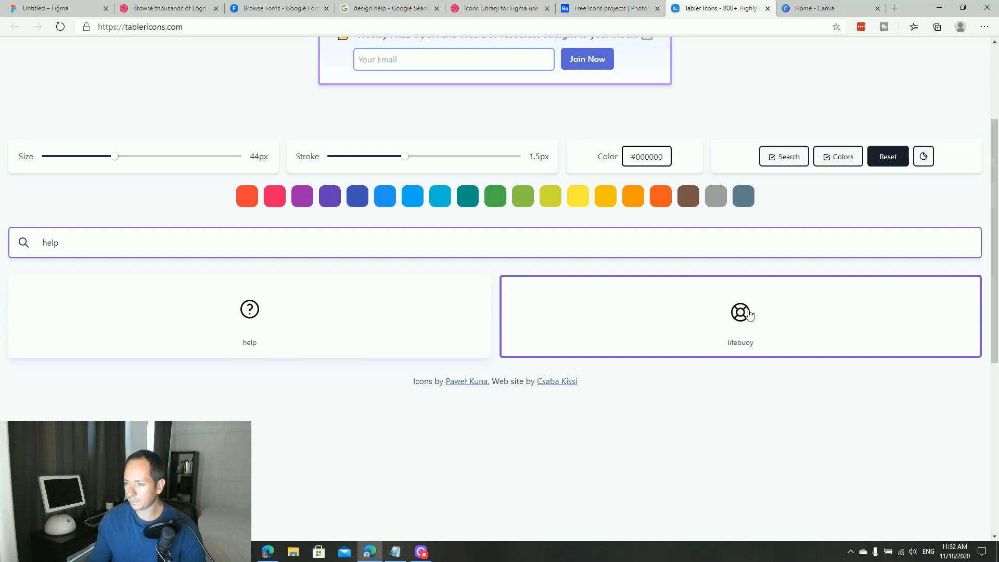
Copy the lifebuoy icon from Tabler Icons and paste it into the Icon frame in Figma
click(746, 319)
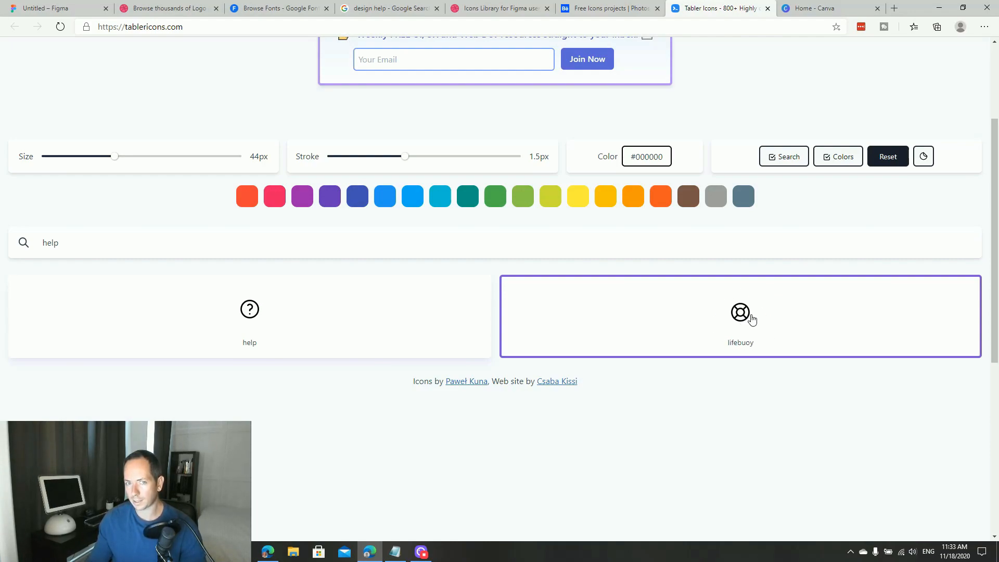
click(61, 9)
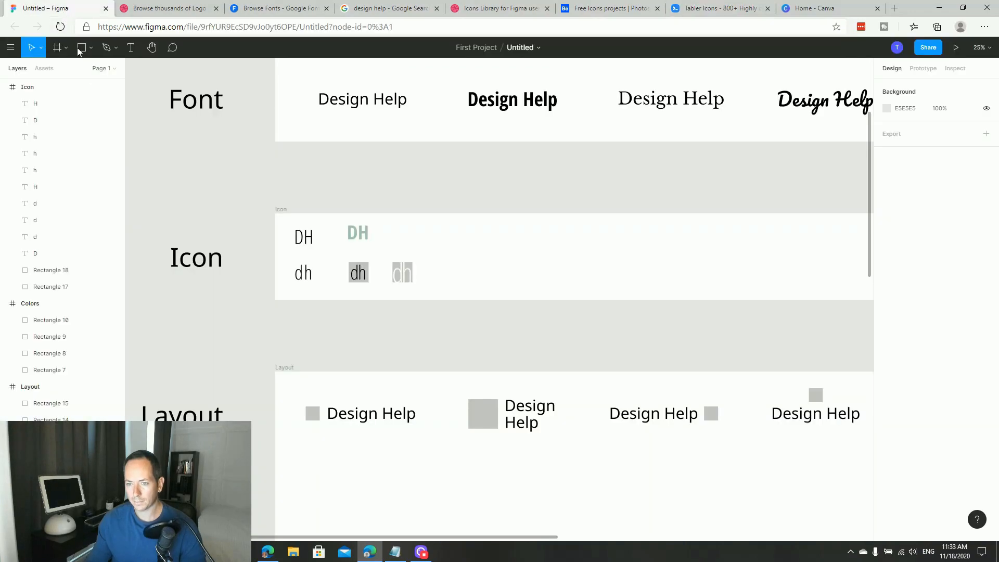
drag(425, 329, 276, 351)
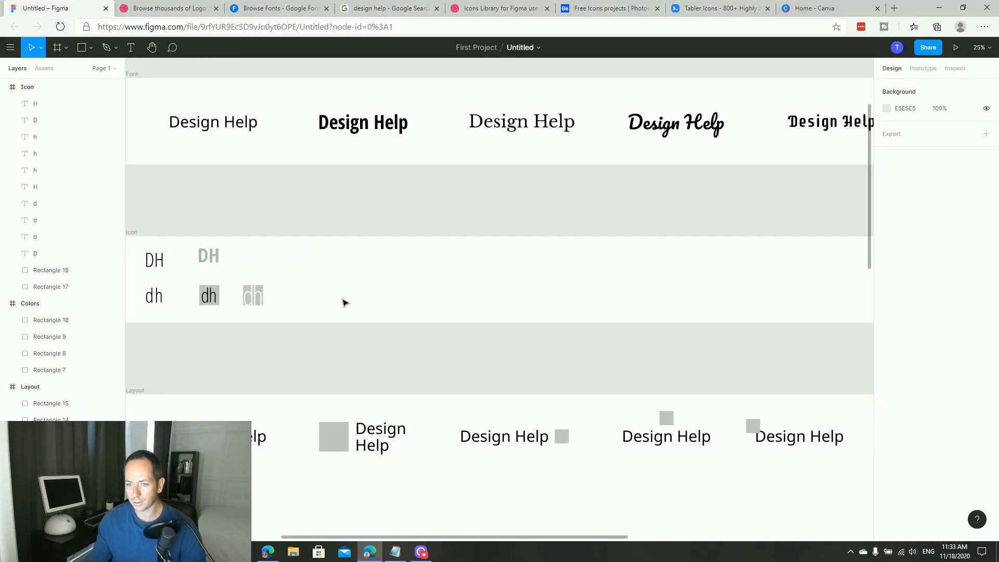
key(ctrl+v)
click(516, 355)
key(z)
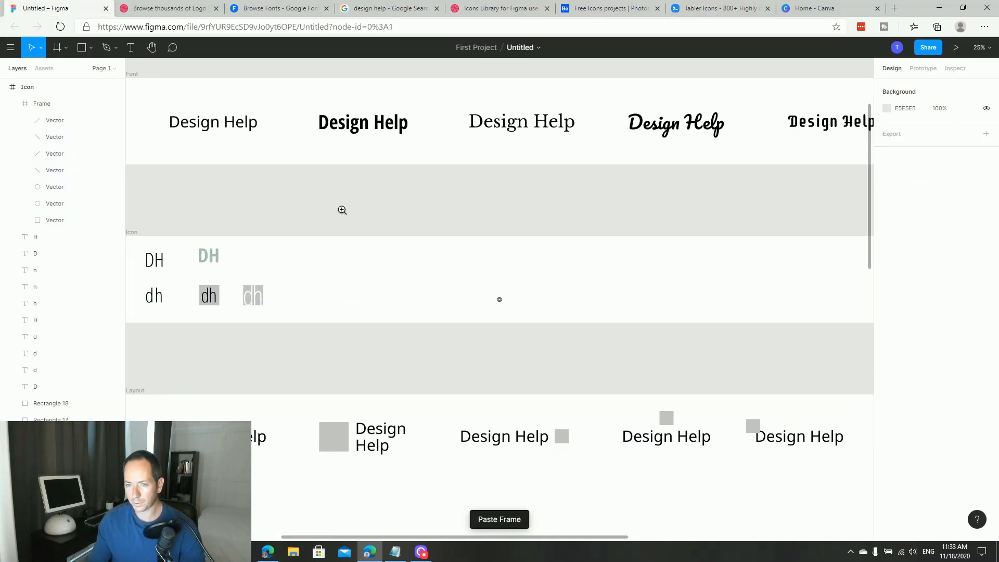
Enlarge the pasted lifebuoy icon to 210 × 210 and move it closer to the dh monograms within the Icon frame
drag(354, 214, 611, 389)
click(549, 288)
drag(555, 283, 617, 226)
drag(593, 262, 377, 265)
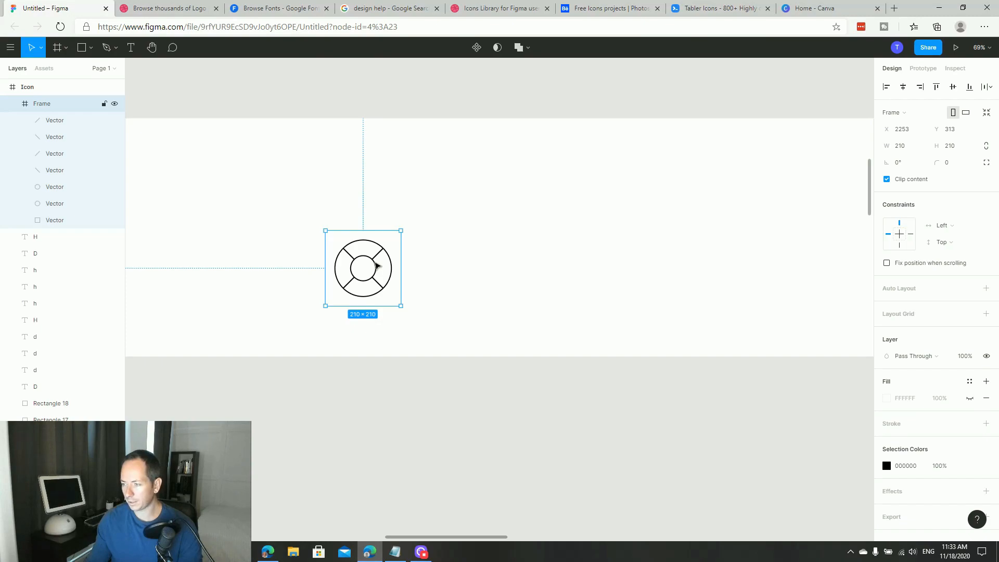
Try a different color for the black lines of the lifebuoy icon
click(887, 465)
click(815, 367)
mouse_move(814, 367)
mouse_down()
mouse_move(785, 328)
mouse_move(838, 296)
mouse_move(862, 304)
mouse_move(848, 355)
mouse_move(763, 330)
mouse_move(792, 330)
mouse_move(781, 300)
mouse_move(748, 423)
mouse_up()
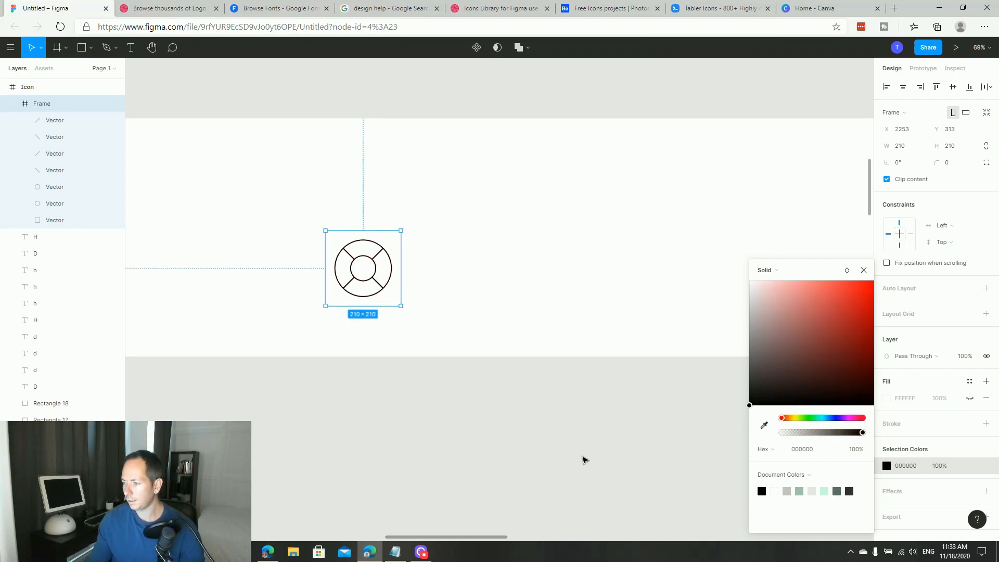
click(620, 433)
Try a thicker stroke on the lifebuoy's inner circle, restore the 2.75 weight and deselect the circle
click(358, 284)
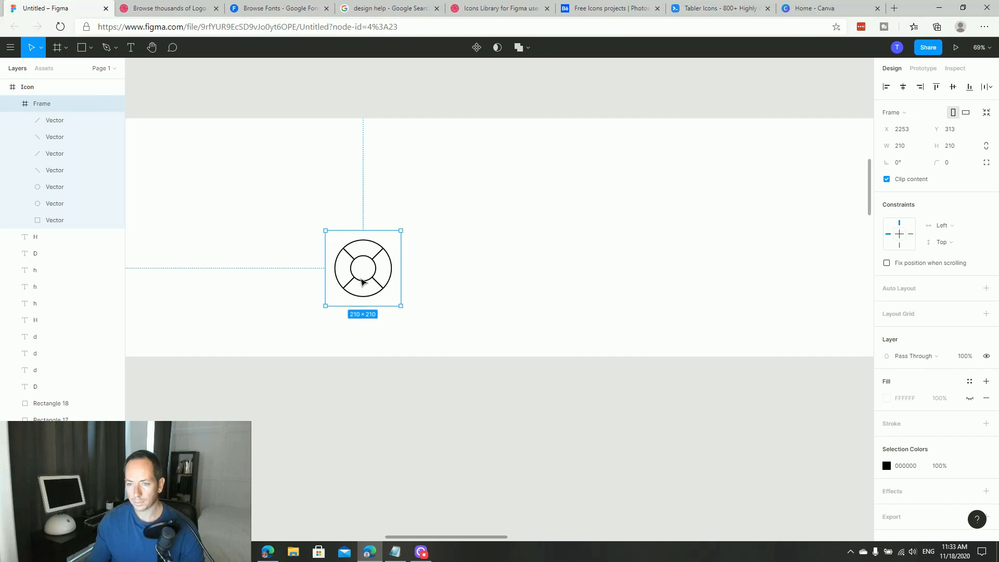
click(362, 284)
click(906, 341)
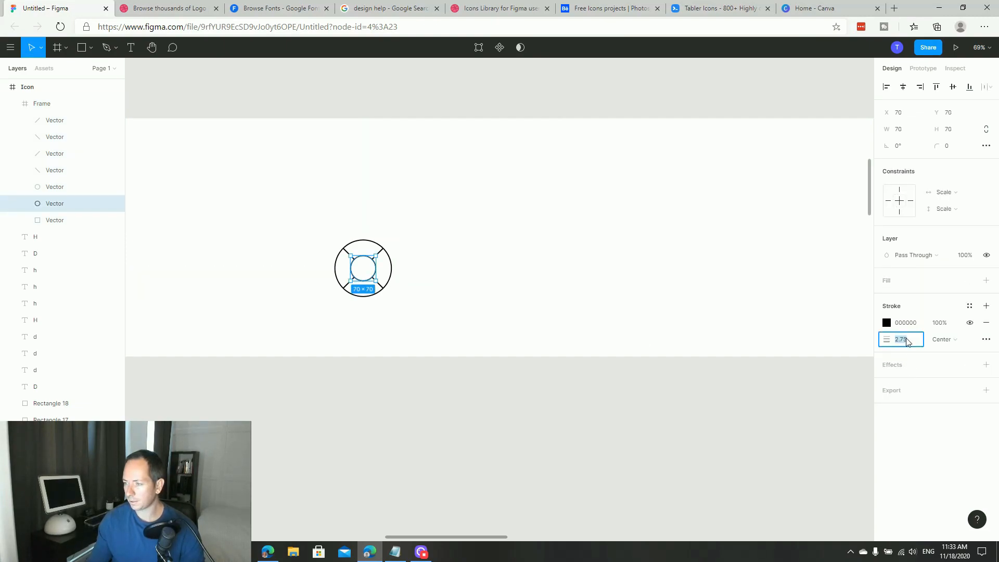
key(shift+Up)
key(shift+Down)
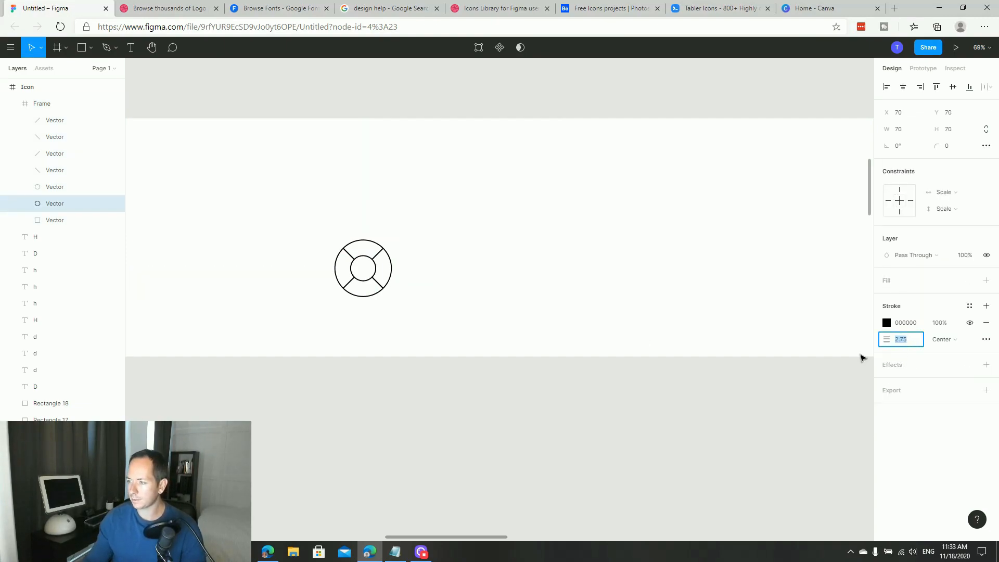
click(656, 414)
drag(515, 388, 562, 394)
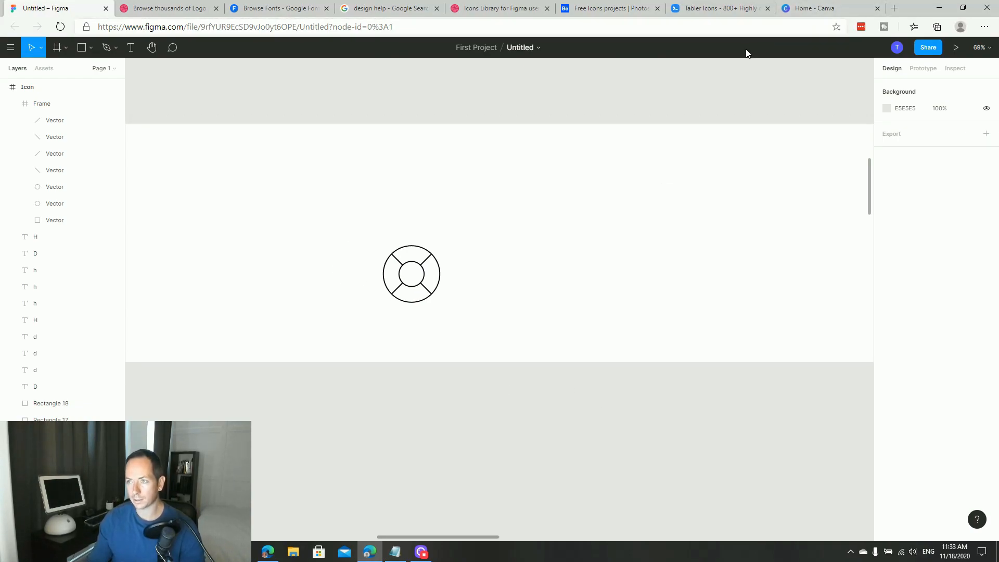
Copy the lifebuoy icon's SVG code from Tabler Icons and paste it into an empty Notepad document
click(726, 8)
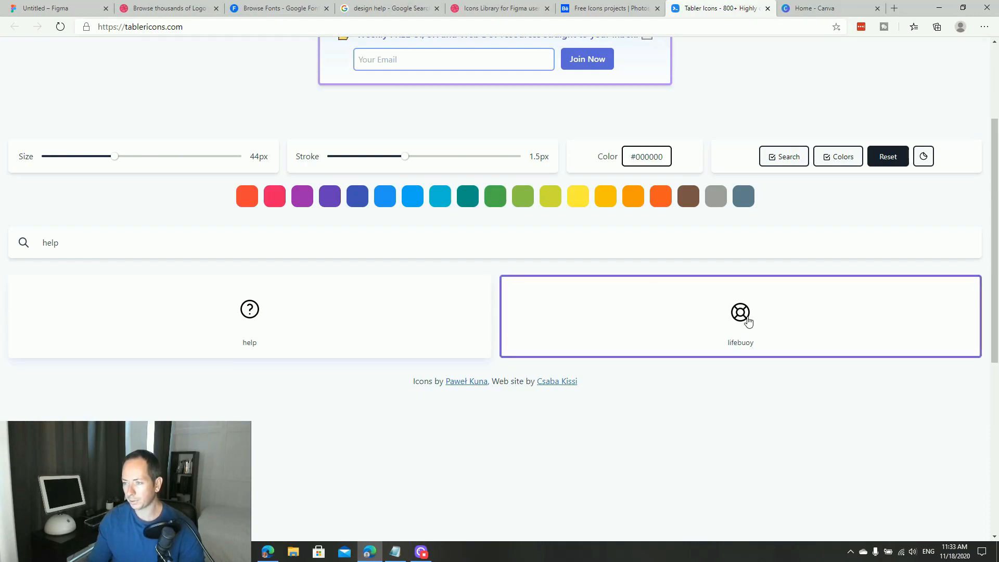
click(743, 321)
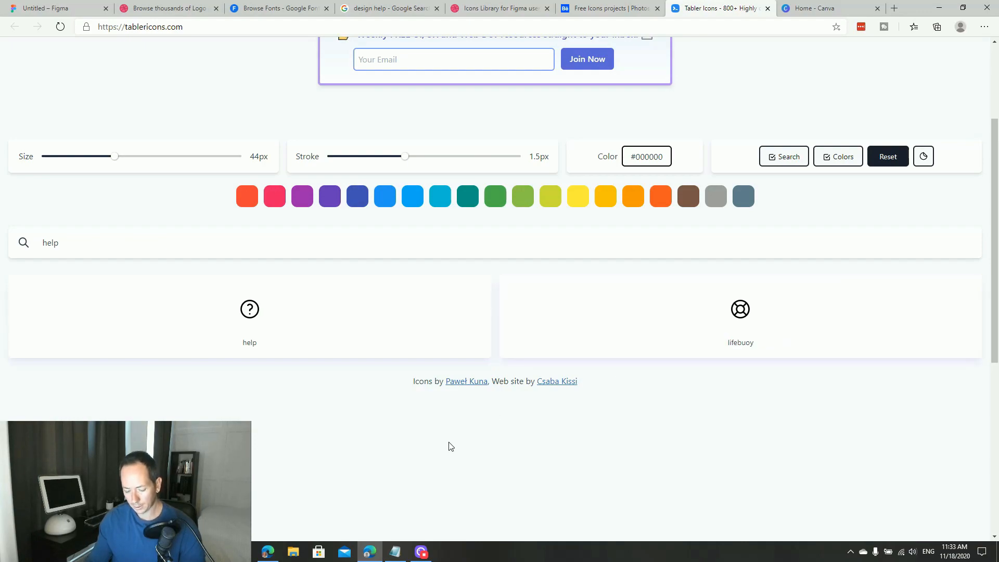
click(395, 552)
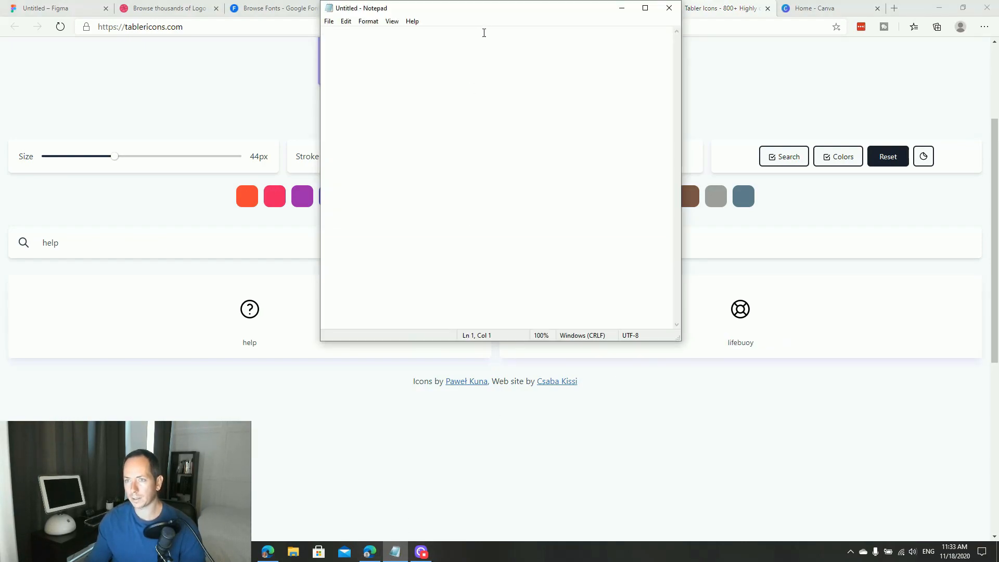
drag(492, 12, 497, 60)
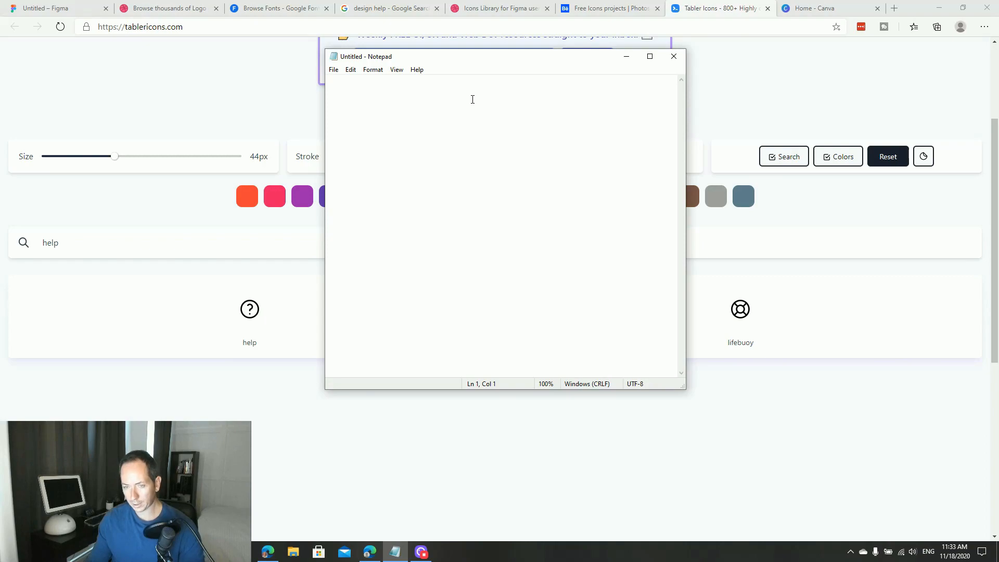
key(ctrl+v)
drag(396, 173, 361, 163)
key(ctrl+a)
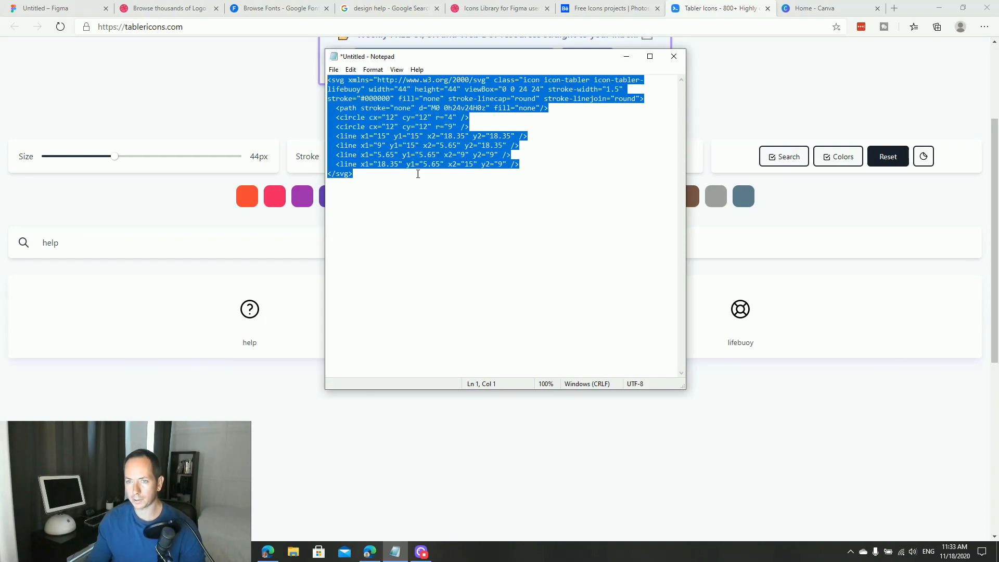
Save the SVG code as lifesaver.svg in the Icons folder on the desktop
key(ctrl+s)
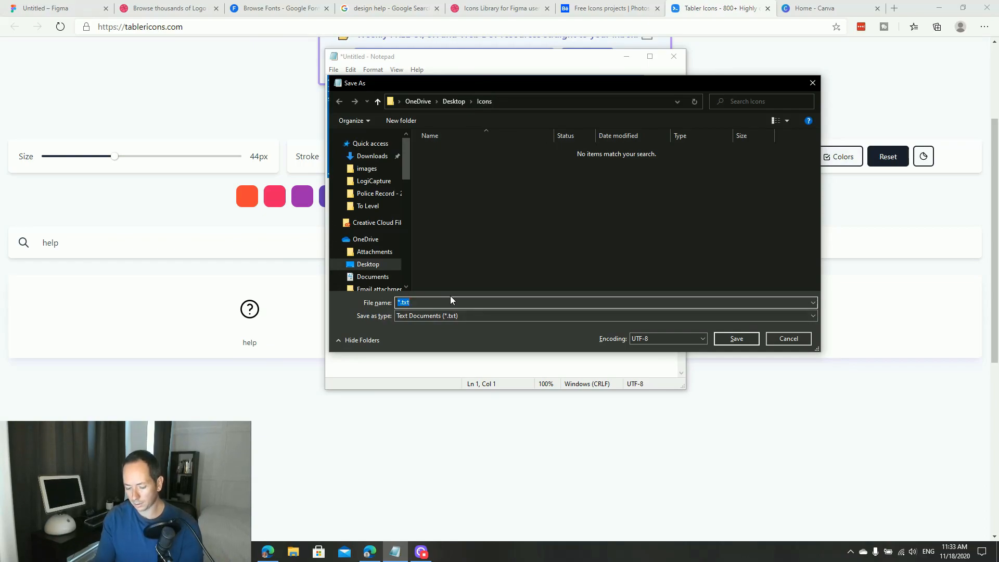
text(s)
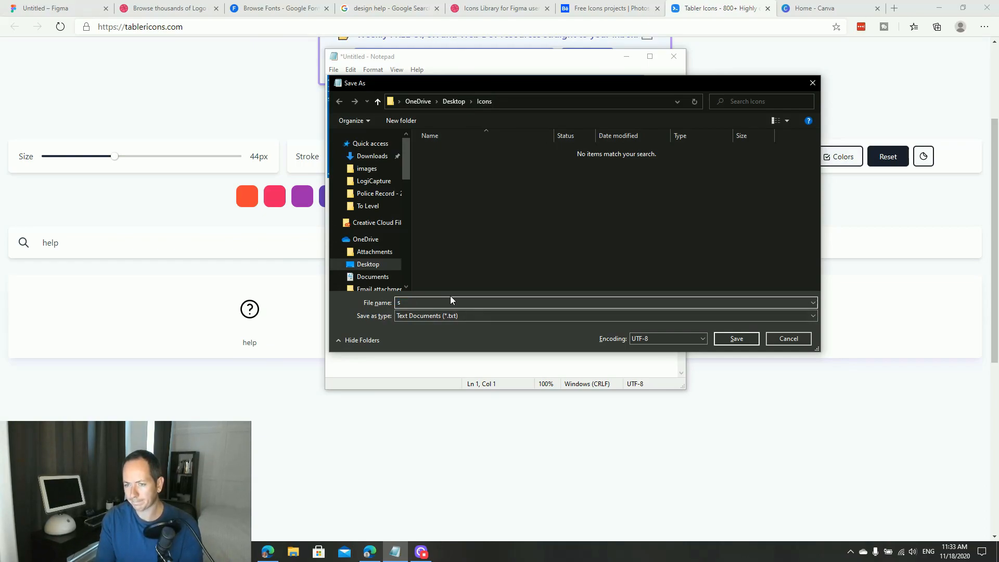
text(lifesaver.svg)
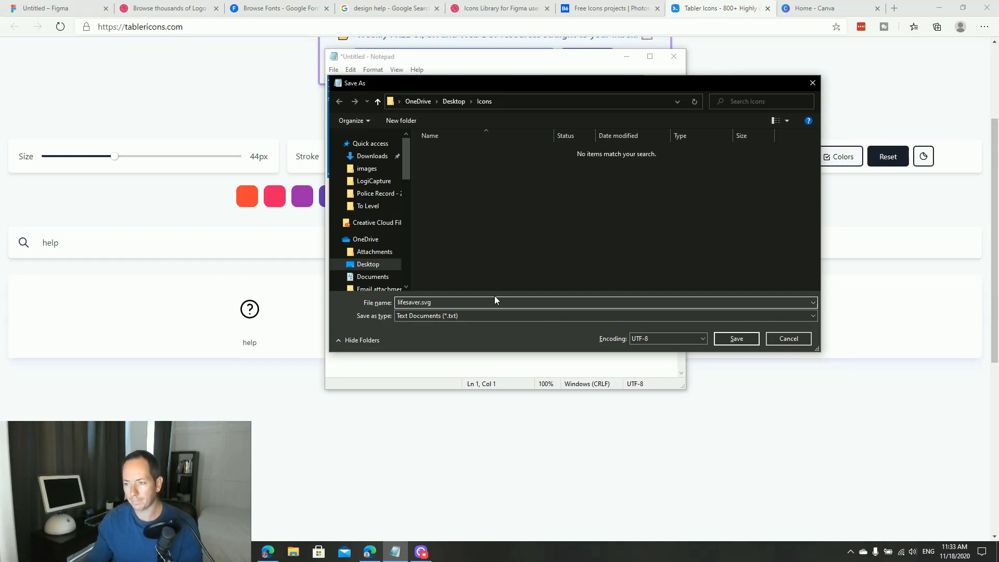
click(734, 338)
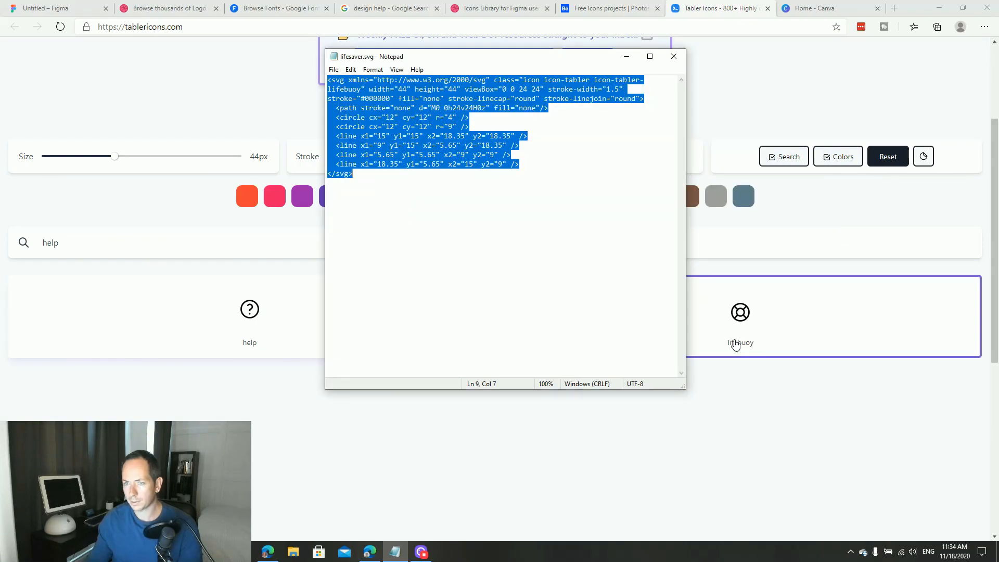
Import lifesaver.svg from the Icons folder into the Icon frame in Figma and enlarge it to 244 × 244
click(293, 551)
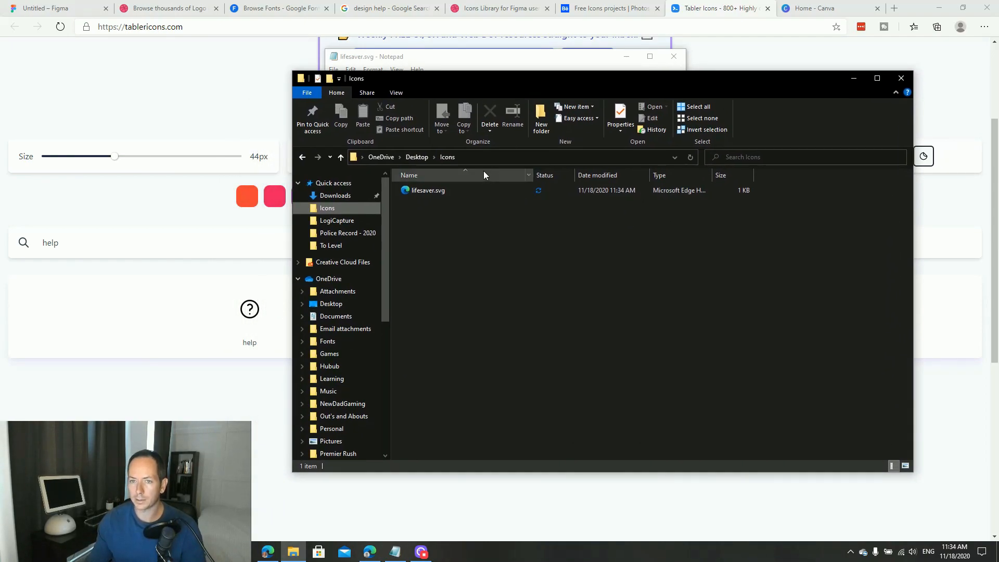
click(52, 8)
key(alt+Tab)
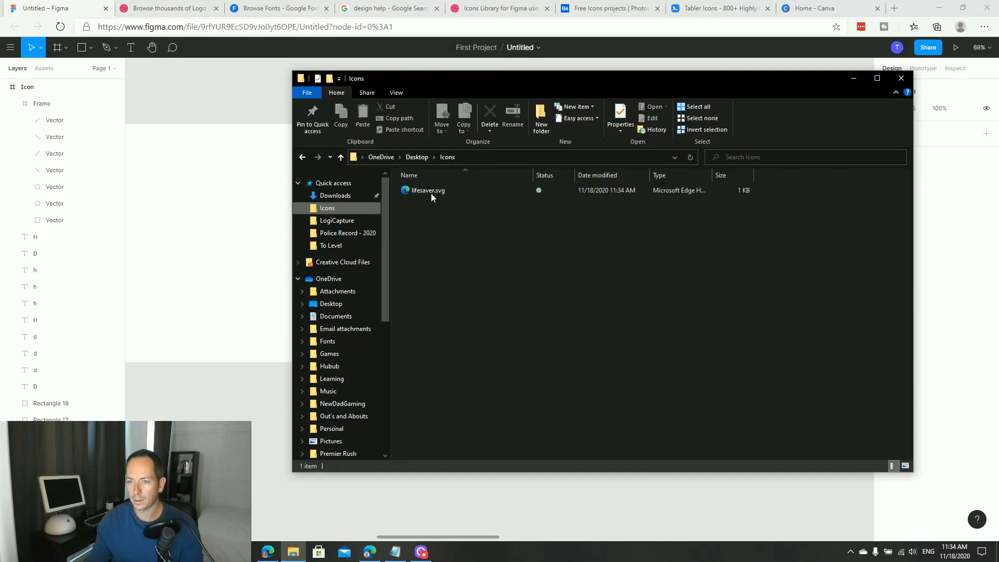
drag(430, 190, 305, 276)
click(241, 232)
click(230, 215)
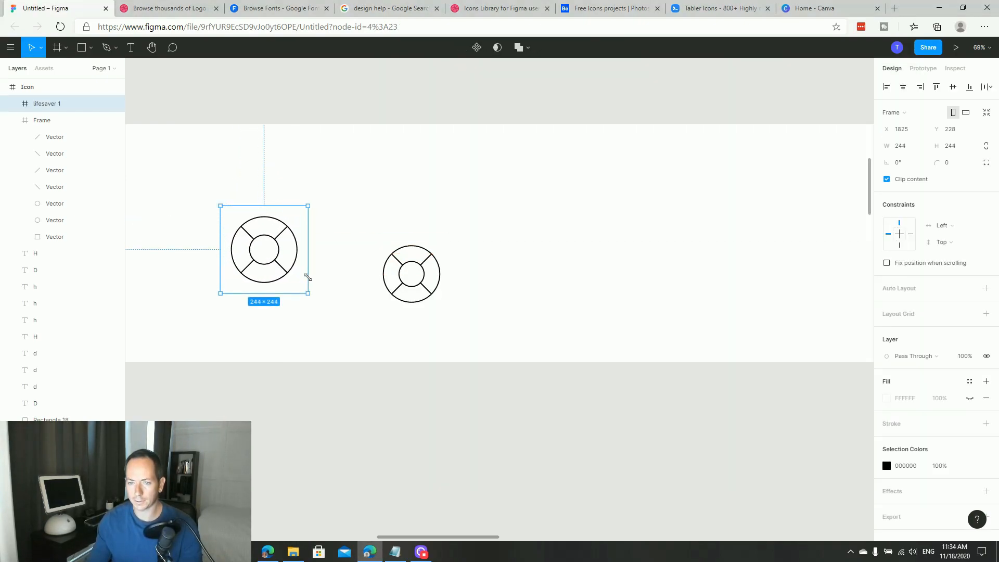
click(349, 322)
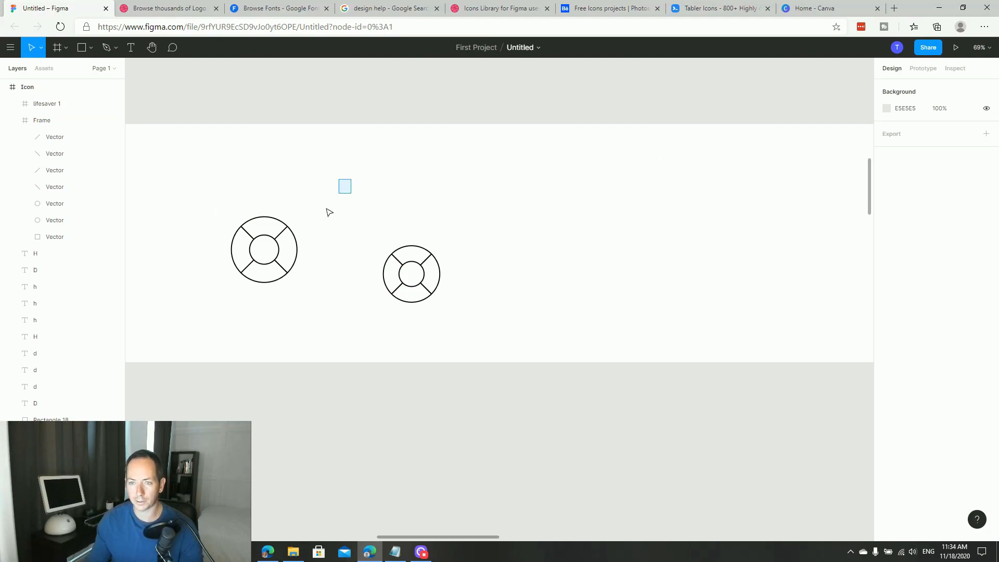
Delete the imported lifesaver icon, keeping the original lifebuoy in the Icon frame
click(272, 260)
key(Delete)
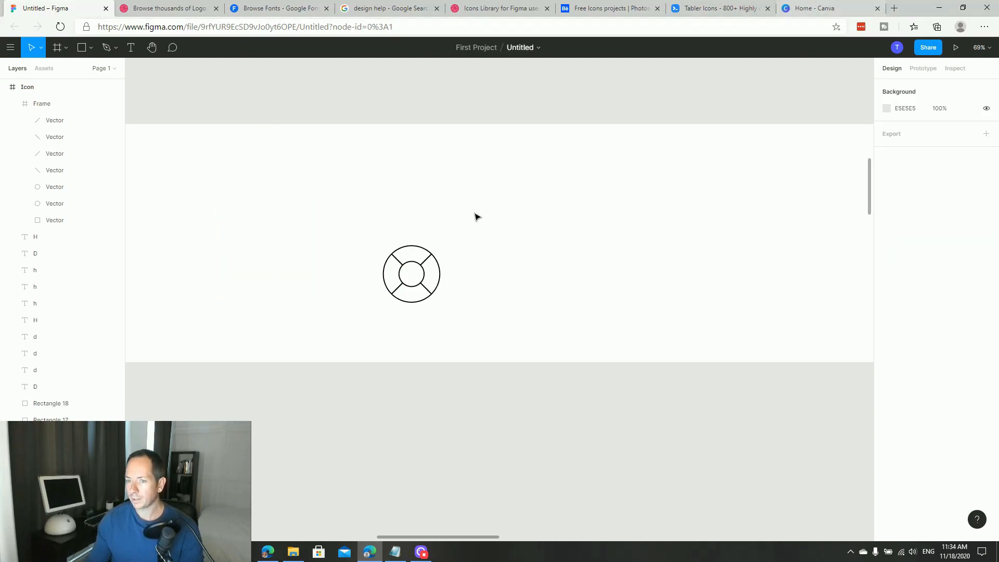
scroll(560, 186, left, 5)
scroll(560, 185, down, 1)
drag(623, 216, 417, 179)
click(520, 138)
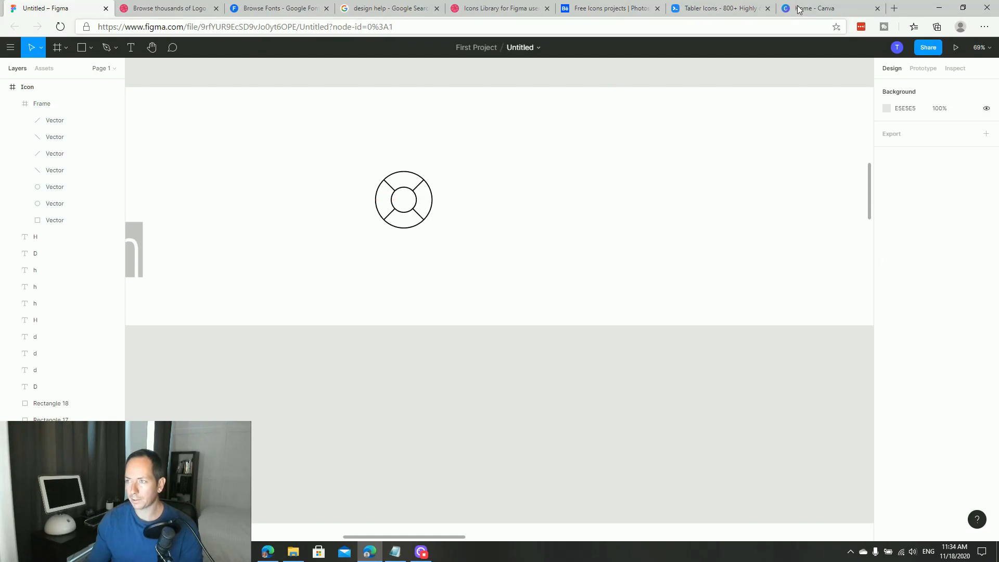
Search Tabler Icons for "band" and copy the bandage icon
click(715, 13)
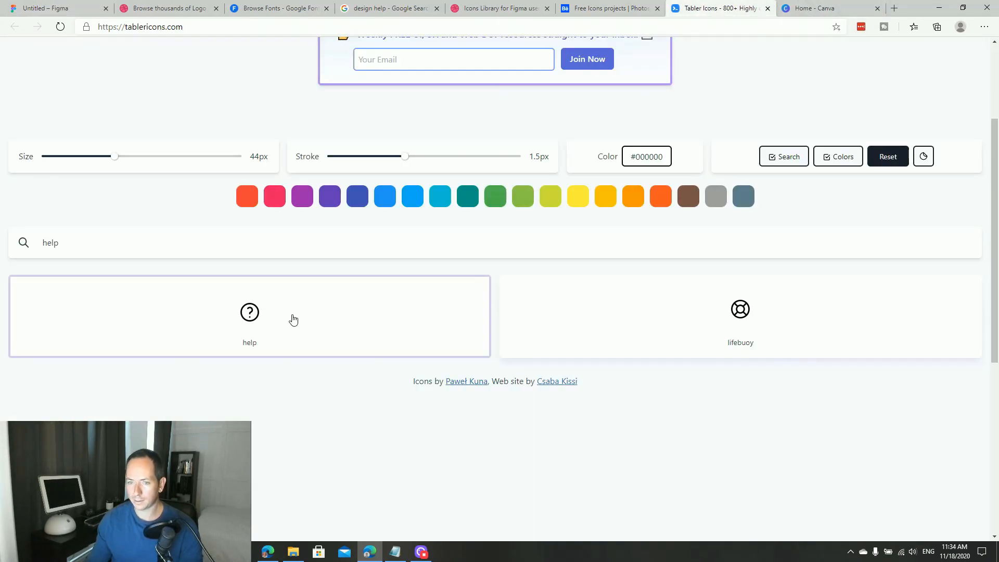
drag(84, 237, 24, 249)
text(banda)
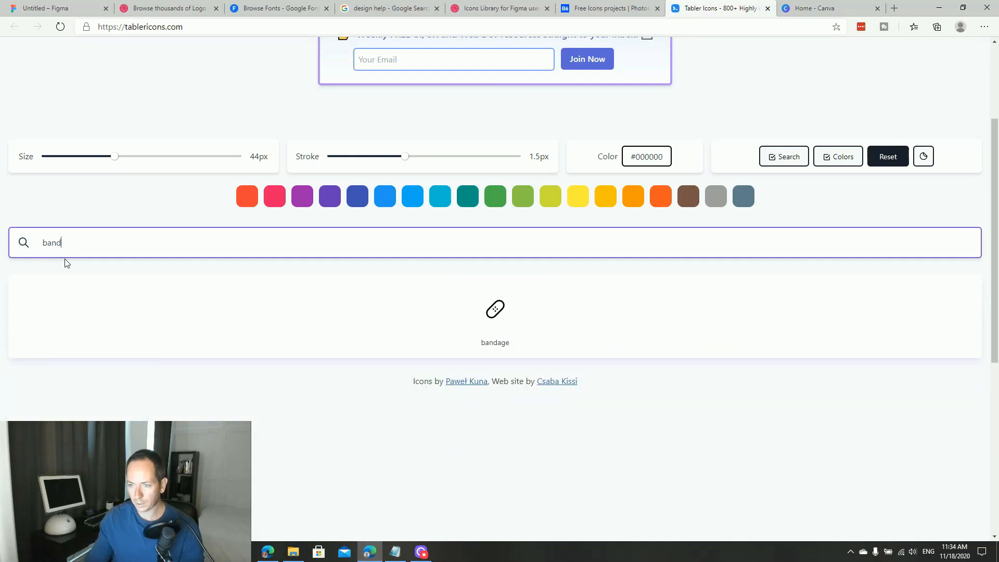
click(495, 319)
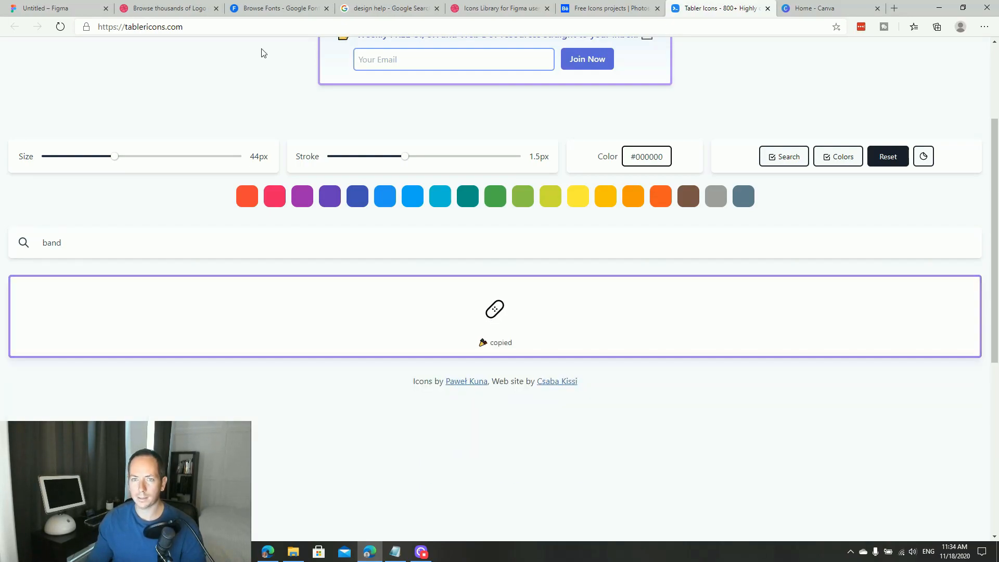
Paste the bandage icon into the Icon frame in Figma, enlarge it to 238 × 238 and place it beside the lifebuoy
click(51, 10)
key(ctrl+v)
click(535, 304)
click(501, 297)
drag(522, 276, 578, 222)
click(598, 243)
click(508, 266)
click(462, 247)
Set the stroke weight of the bandage icon's outline to 6.75
key(shift+1)
scroll(465, 248, up, 3)
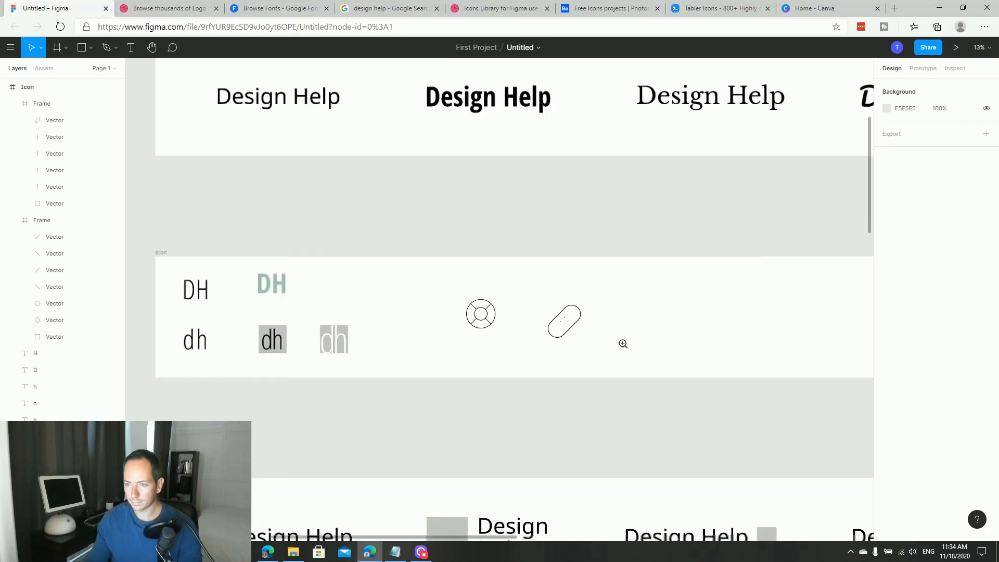
scroll(622, 344, down, 2)
scroll(586, 291, right, 4)
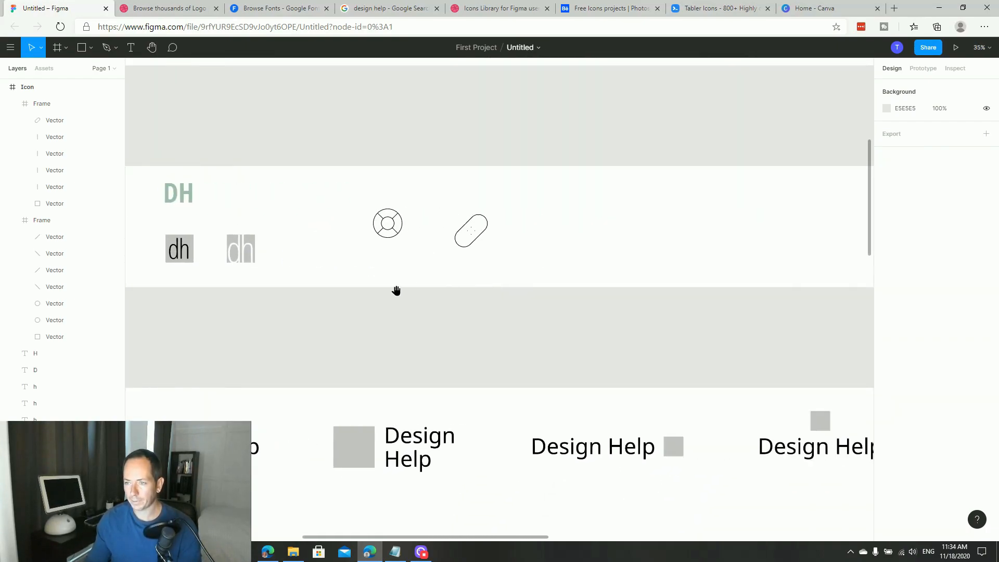
drag(272, 186, 306, 179)
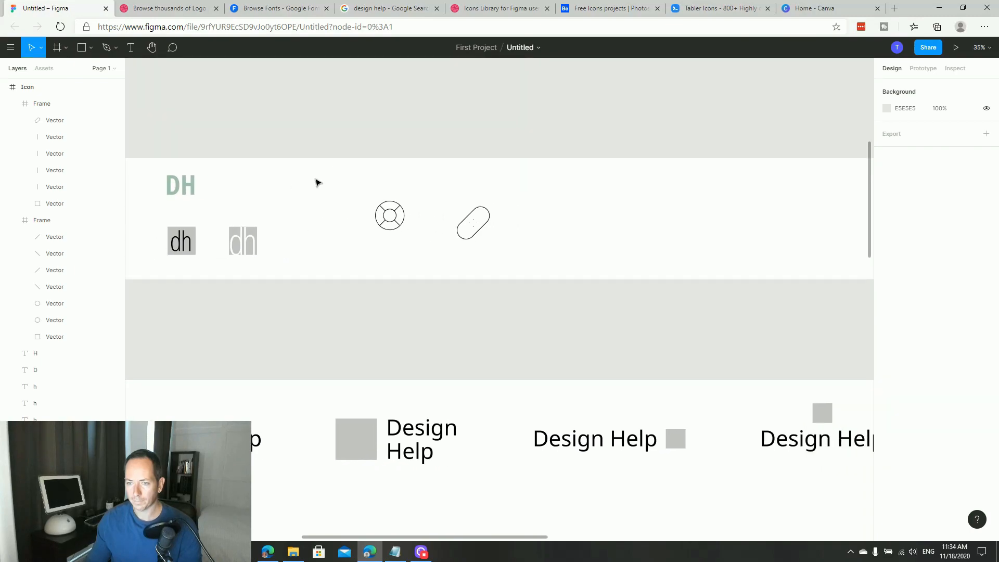
drag(308, 126, 659, 350)
drag(502, 276, 522, 258)
key(z)
drag(361, 116, 698, 390)
click(476, 314)
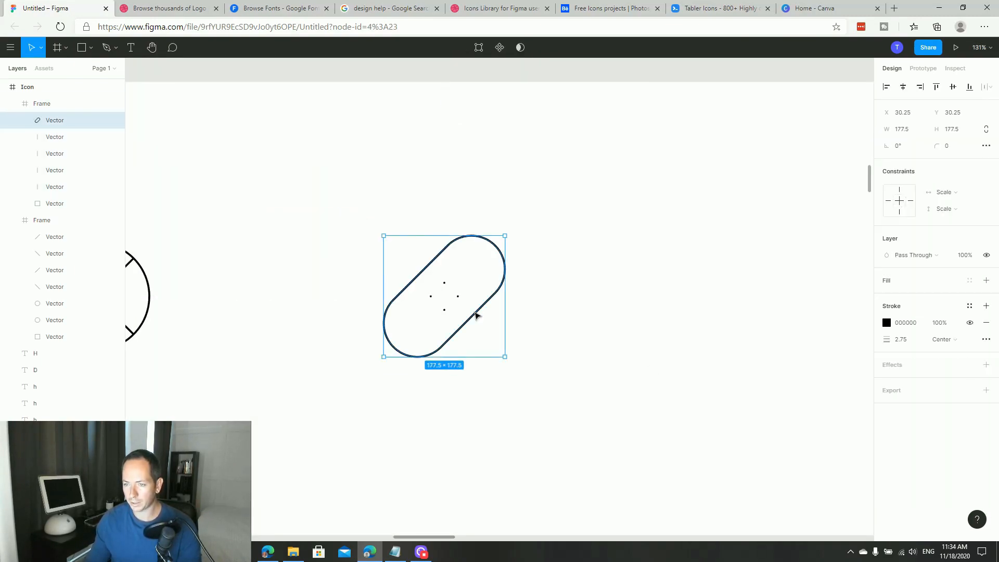
click(903, 341)
key(Up)
key(Up)
key(Up)
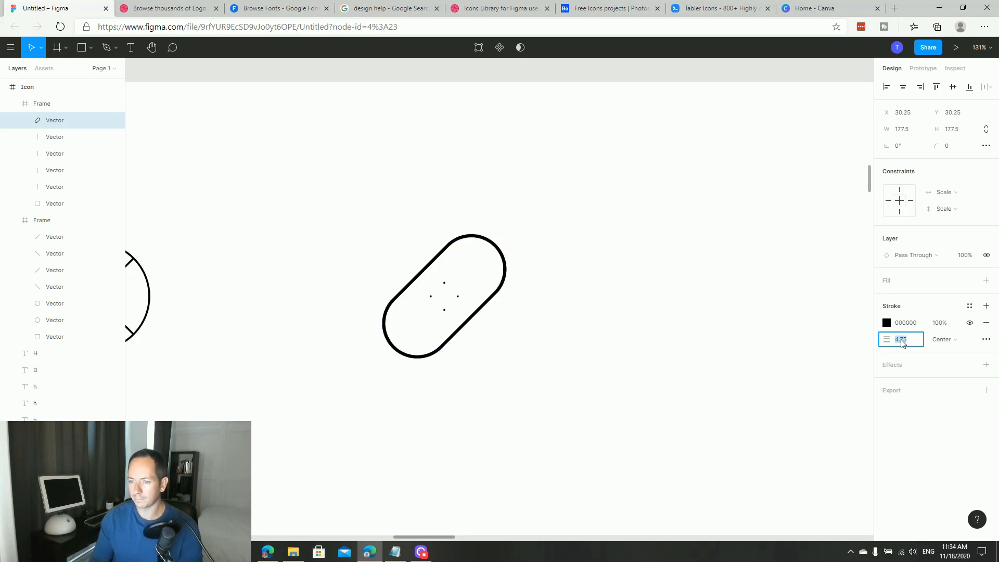
key(Up)
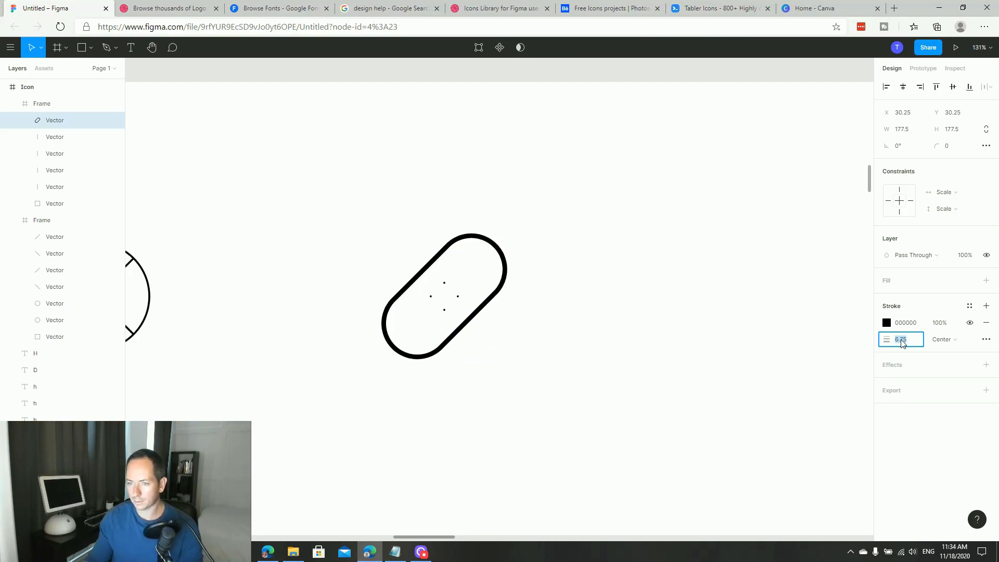
Thicken the stroke of all four dots in the center of the bandage icon and deselect them
click(444, 284)
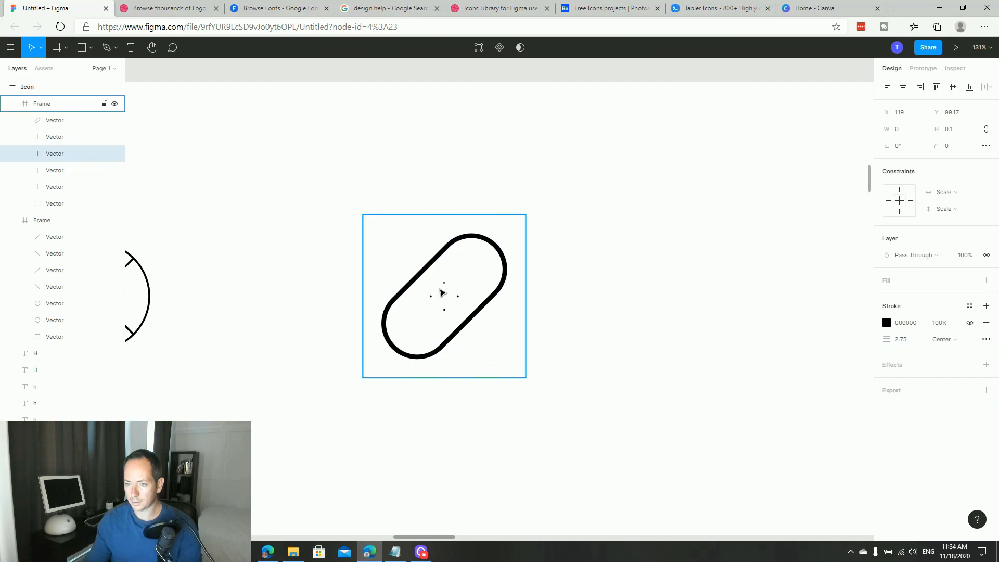
shift+click(431, 298)
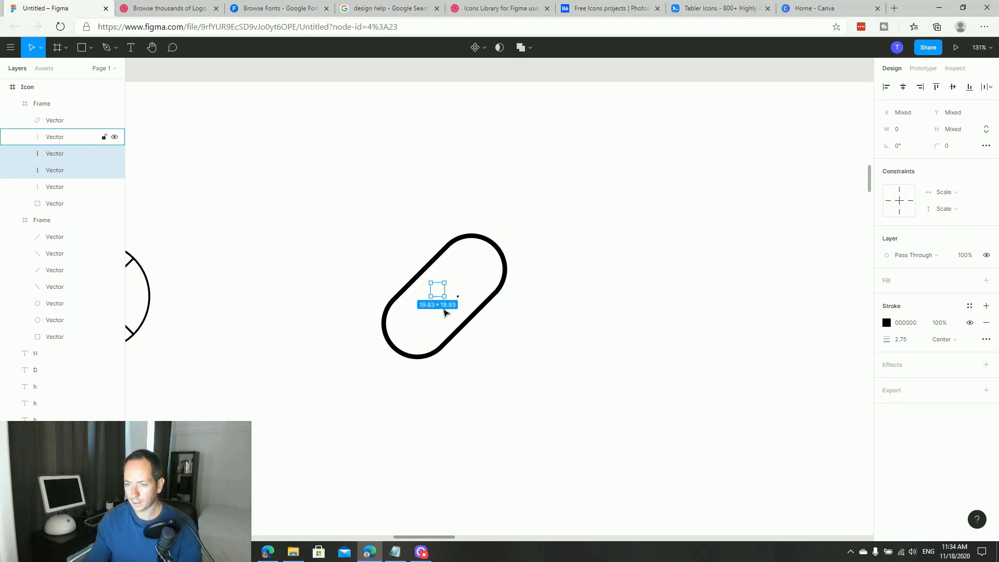
shift+click(444, 312)
shift+click(458, 297)
click(908, 342)
text(4.75)
key(Return)
key(Up)
click(730, 433)
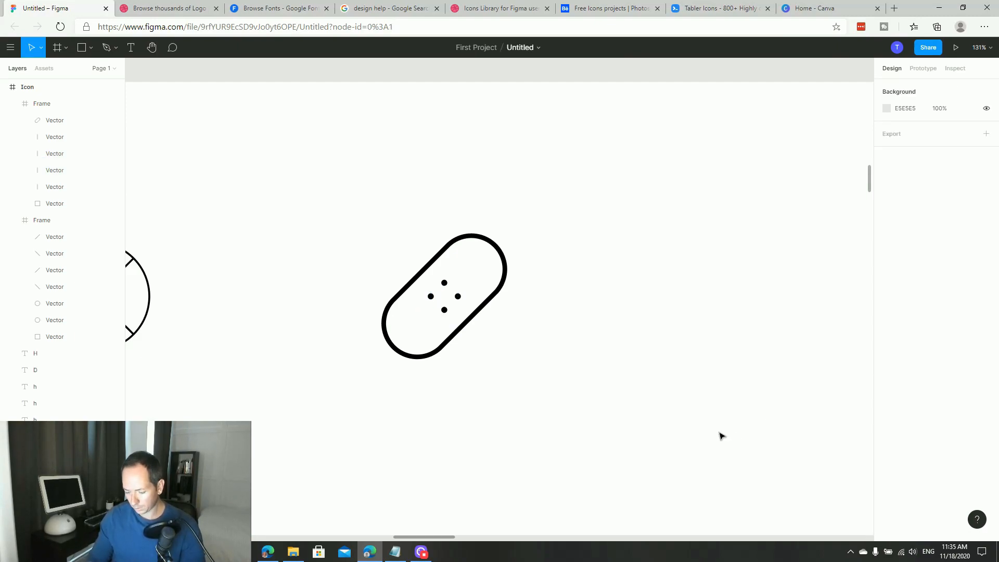
Compare the bandage icon with the lifebuoy and the dh monograms in the Icon frame
key(ctrl+minus)
key(ctrl+minus)
key(ctrl+minus)
drag(174, 216, 578, 355)
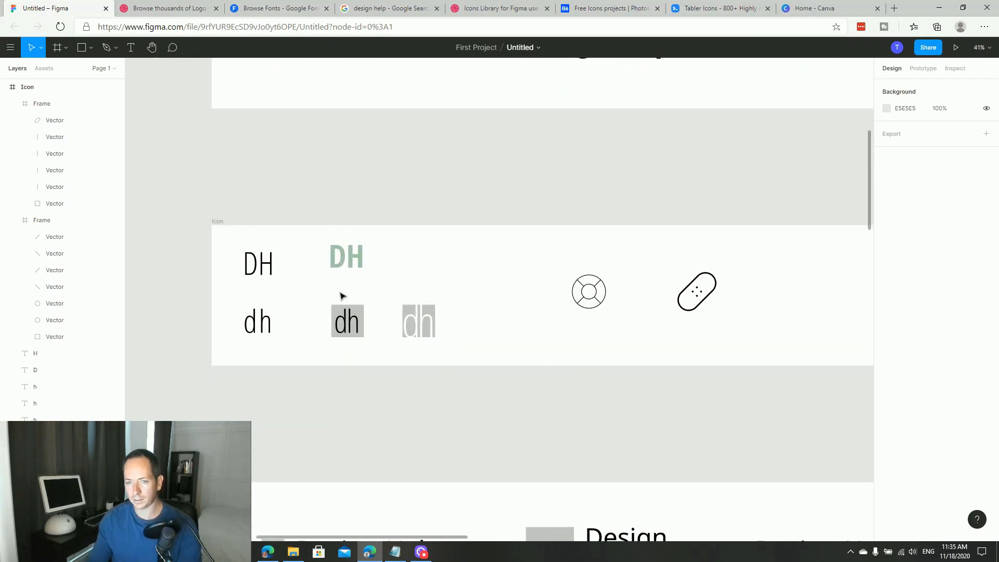
scroll(557, 324, right, 3)
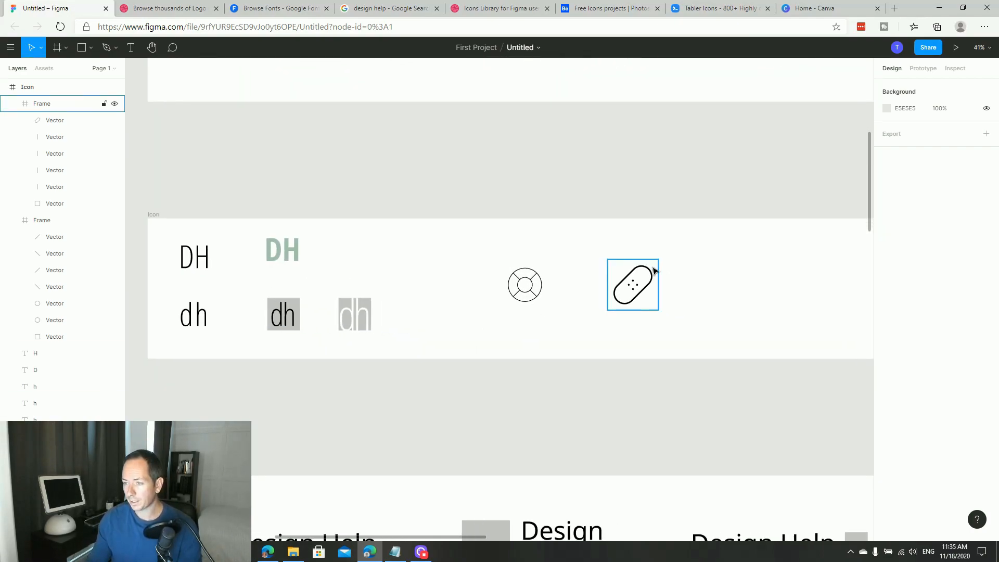
drag(673, 316, 608, 310)
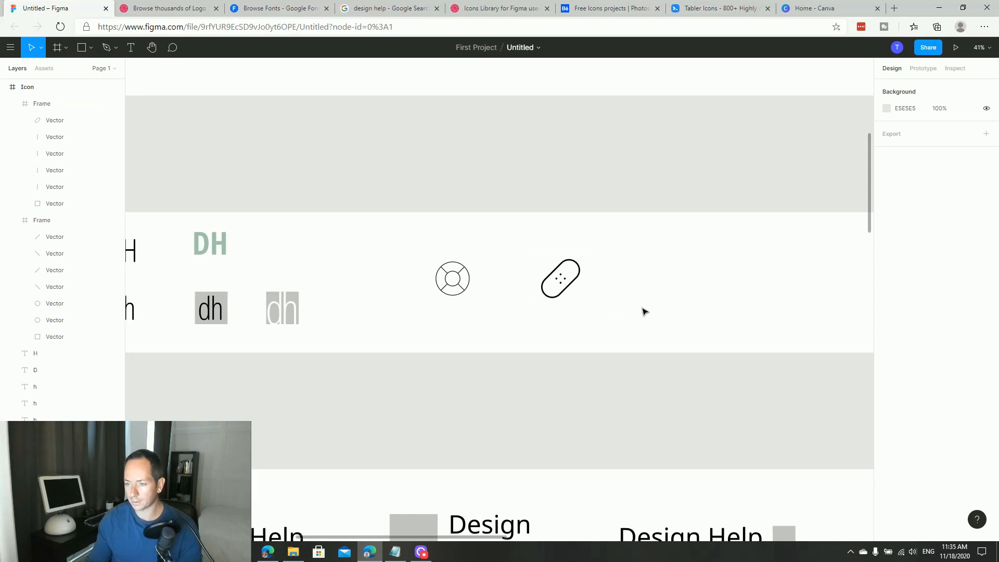
scroll(629, 311, down, 2)
click(569, 178)
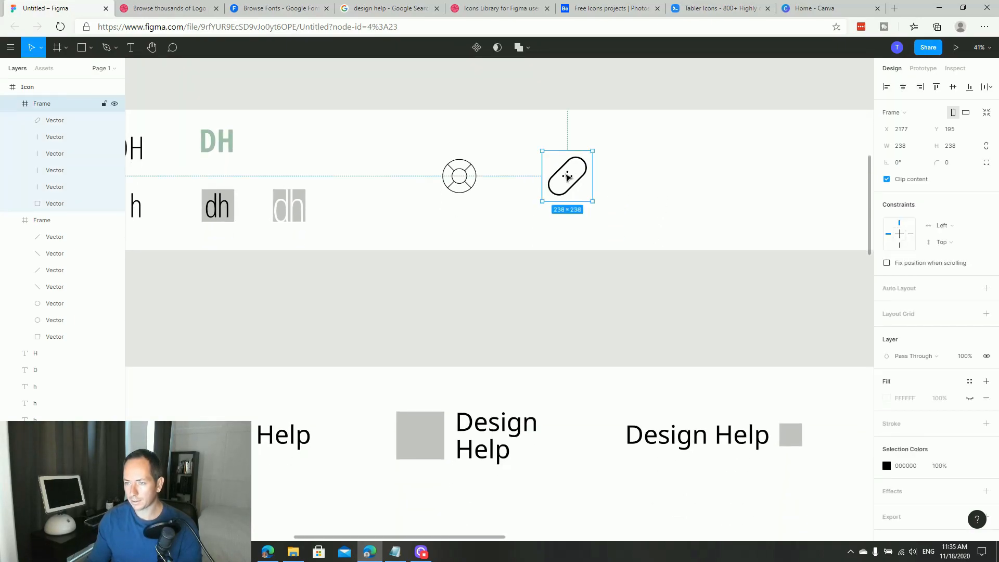
click(575, 191)
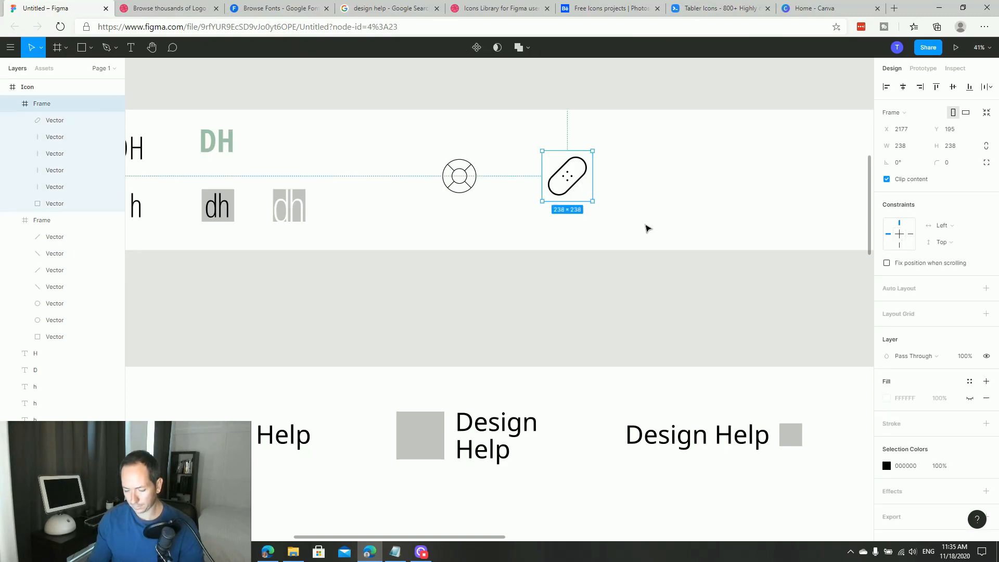
click(608, 245)
Review the icon candidates together with the Font, Layout and Colors frames
drag(415, 339, 701, 181)
drag(463, 267, 406, 215)
scroll(511, 311, down, 5)
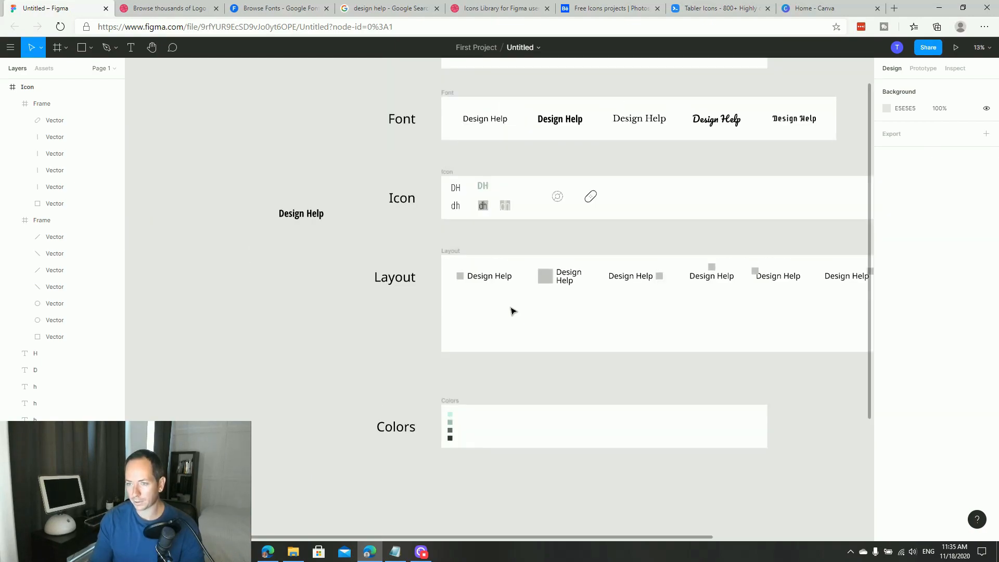
drag(508, 307, 438, 311)
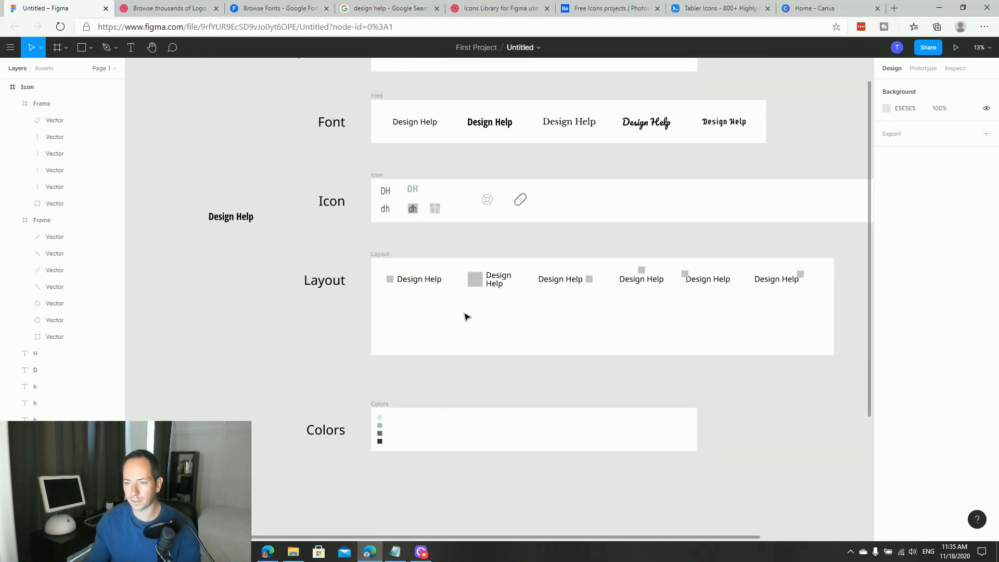
drag(409, 155, 670, 298)
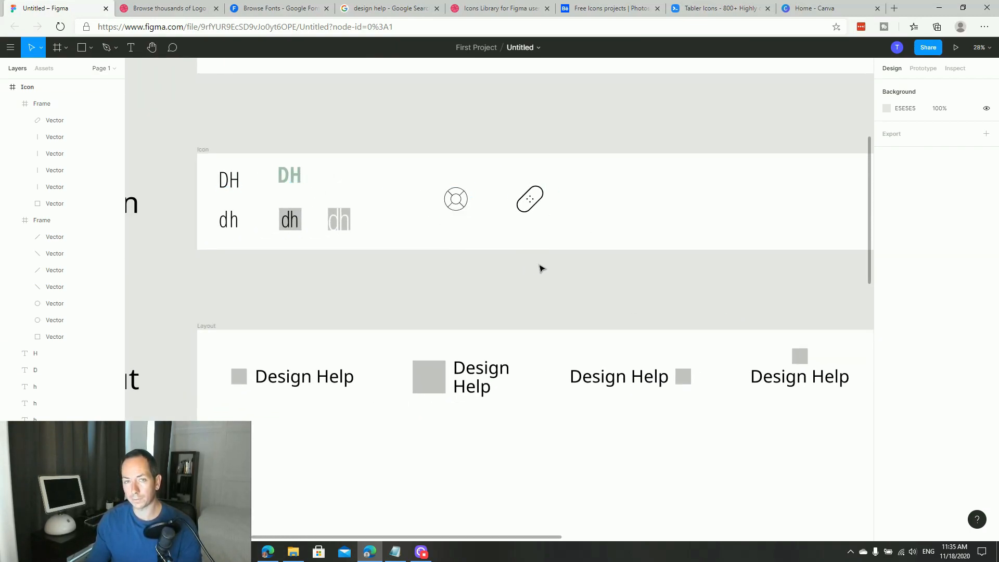
Move the bandage icon from the Icon frame into the Layout frame, below the first Design Help layout
drag(556, 284, 606, 222)
click(598, 151)
drag(597, 147, 322, 390)
click(390, 362)
scroll(388, 361, down, 1)
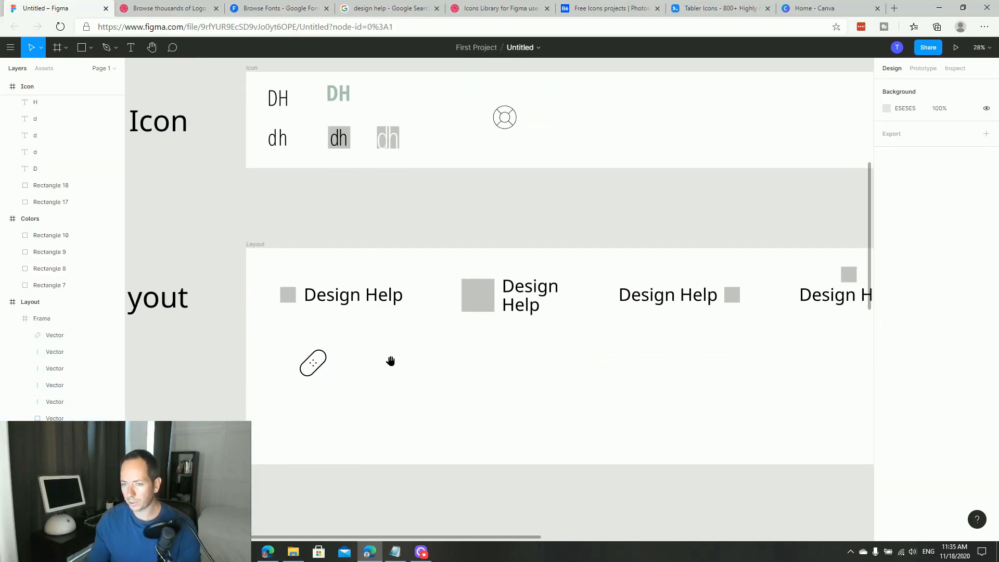
Set the font of all six Design Help texts in the Layout frame to Open Sans Condensed
click(373, 302)
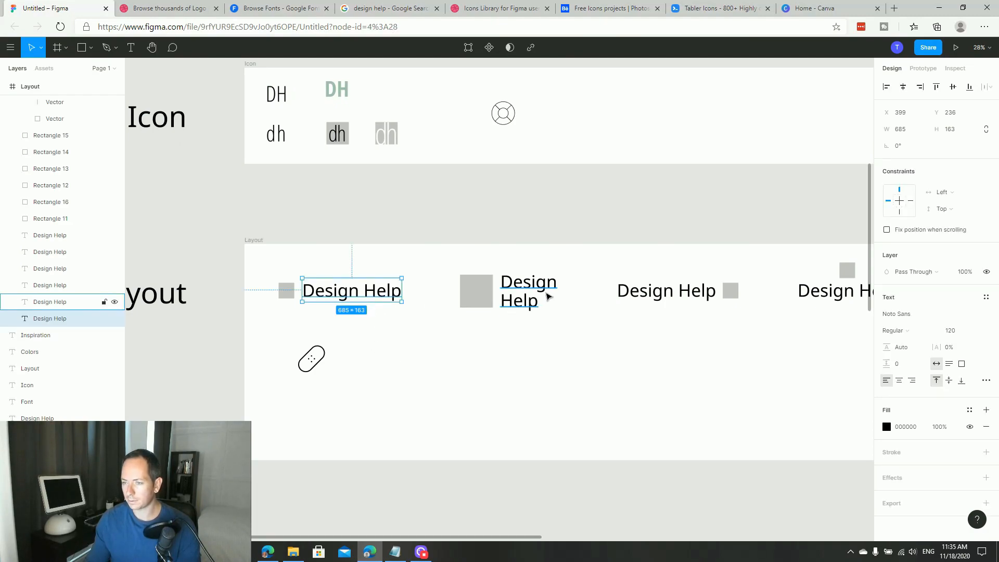
shift+click(549, 298)
shift+click(677, 292)
shift+click(817, 294)
scroll(486, 359, right, 3)
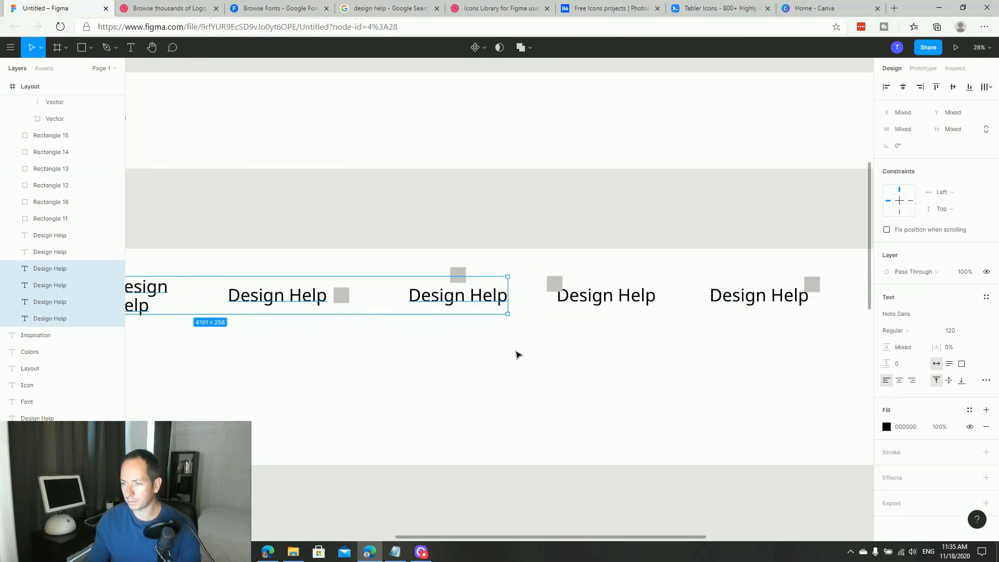
shift+click(610, 311)
shift+click(730, 298)
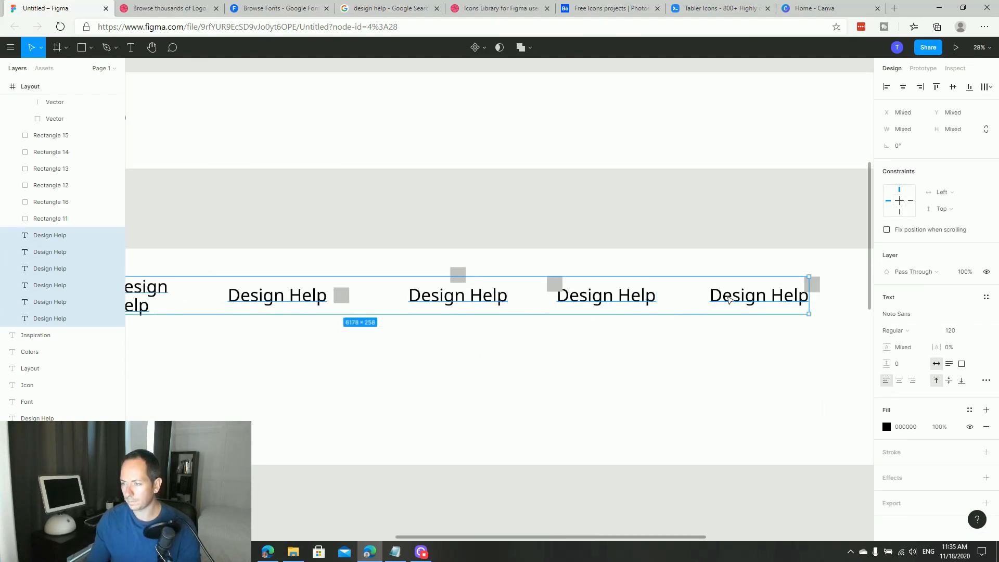
click(907, 331)
key(Escape)
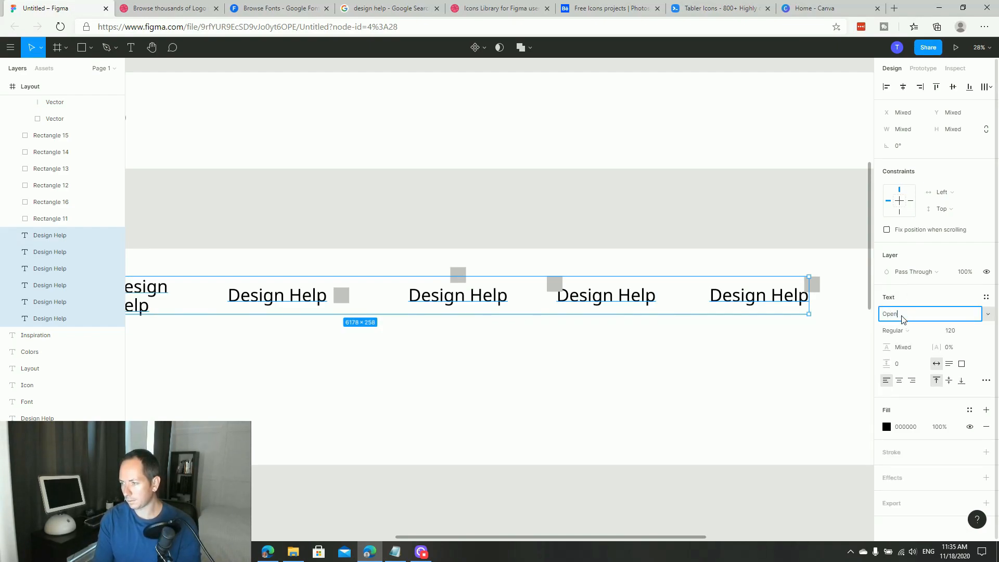
key(Return)
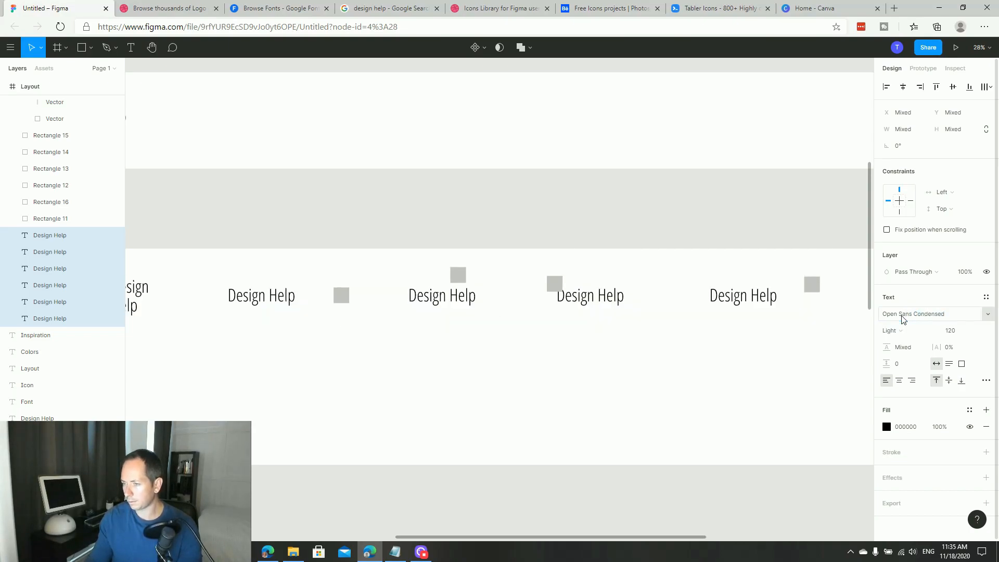
Change the weight of the six Design Help layout texts to Bold and deselect them
click(901, 333)
click(897, 364)
click(573, 393)
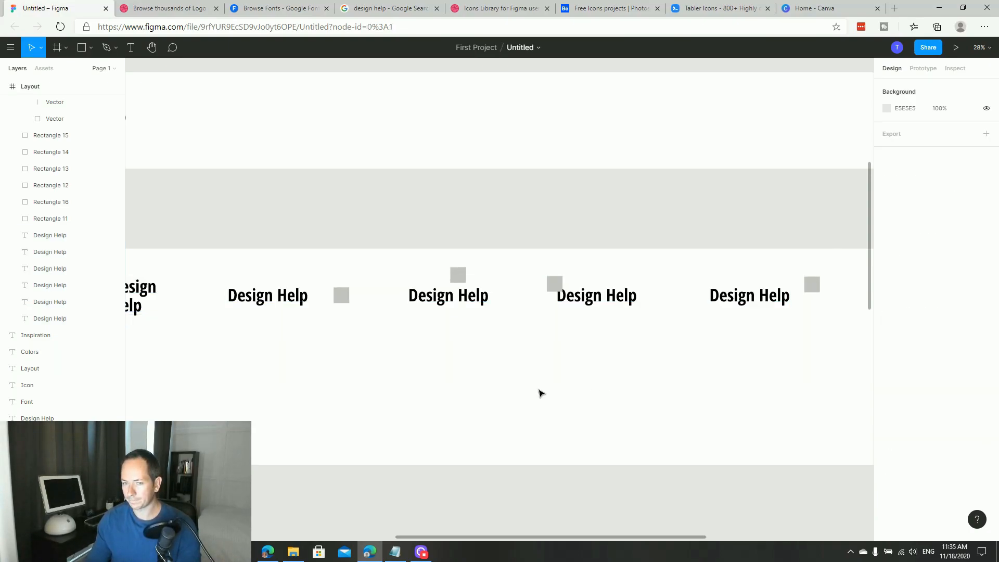
Move the third layout's Design Help text closer to the gray square that follows it
drag(431, 387, 638, 379)
scroll(498, 364, left, 5)
click(471, 284)
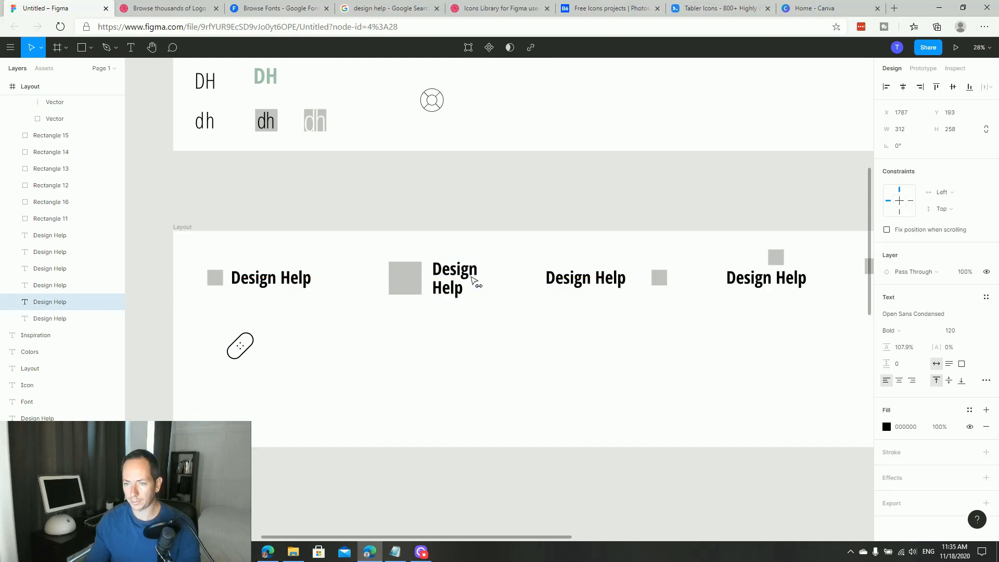
click(515, 310)
drag(580, 313, 551, 288)
click(607, 315)
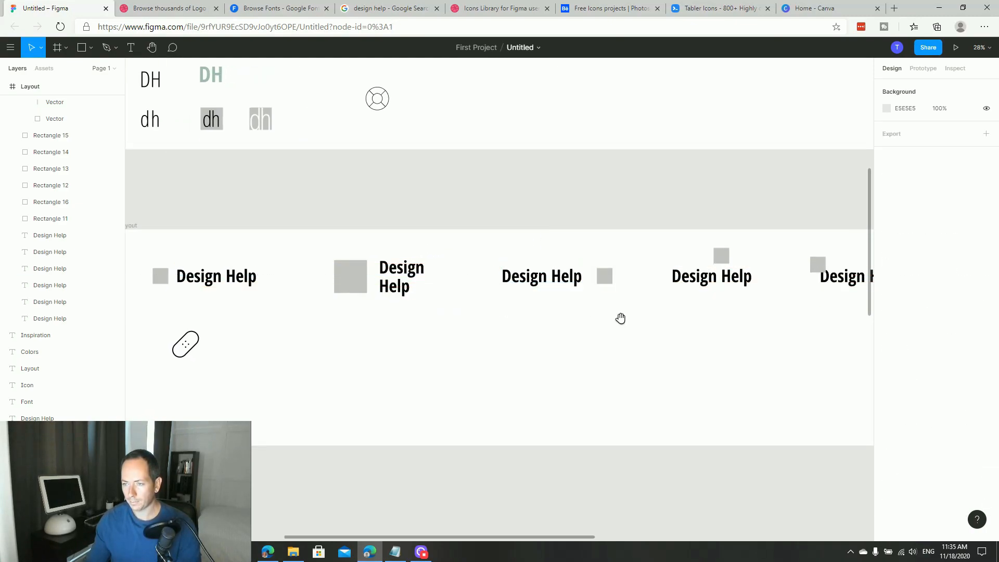
Center the fourth layout's text under its gray square and shift the last layout's text closer to its square
drag(631, 322, 475, 312)
drag(386, 282, 393, 282)
click(457, 324)
mouse_move(552, 277)
mouse_down()
mouse_move(573, 273)
mouse_move(561, 278)
mouse_up()
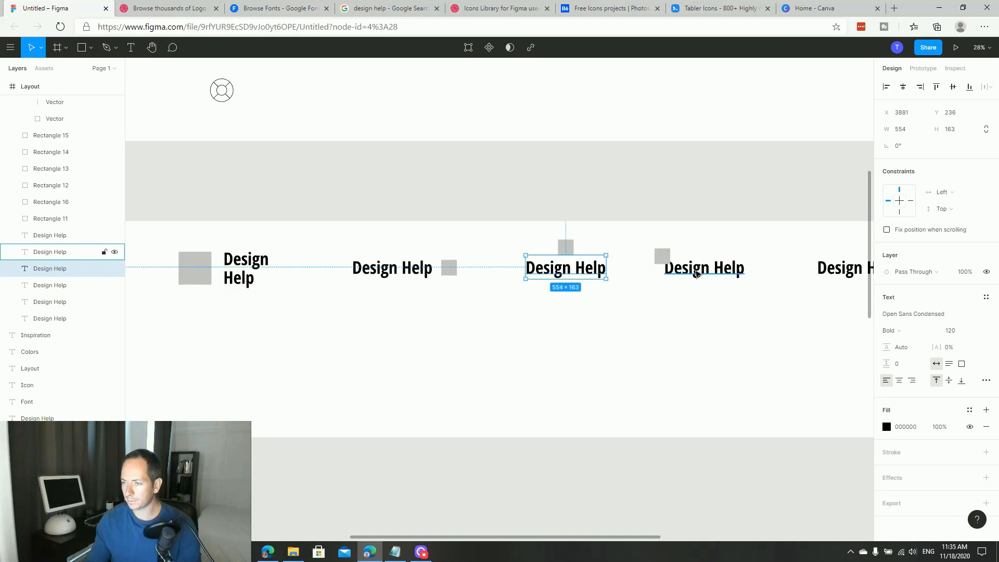
scroll(595, 315, right, 5)
drag(720, 276, 737, 276)
click(730, 326)
Move the bandage icon out of the Layout frame onto the empty canvas below the Layout heading
drag(549, 351, 597, 382)
drag(383, 373, 479, 332)
drag(373, 323, 244, 336)
click(362, 319)
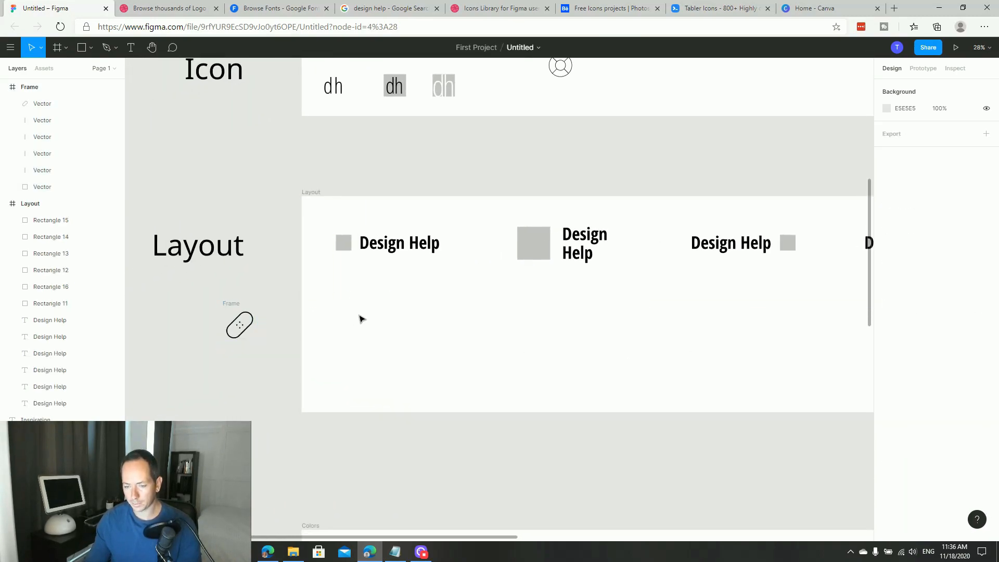
Duplicate the whole row of six Design Help layouts as a second row beneath it in the Layout frame
scroll(363, 319, down, 5)
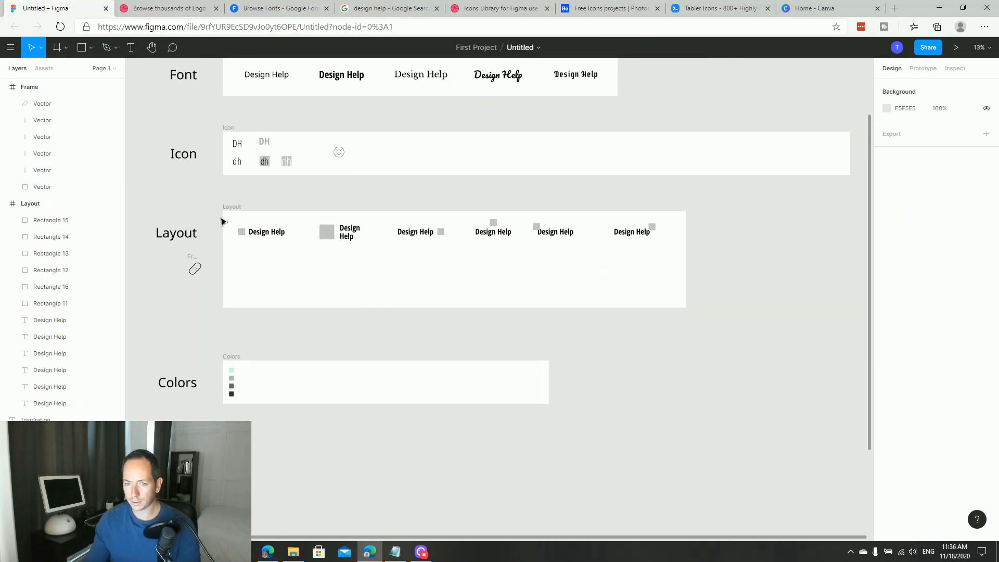
drag(228, 218, 732, 264)
drag(627, 238, 634, 283)
click(649, 321)
drag(645, 323, 709, 278)
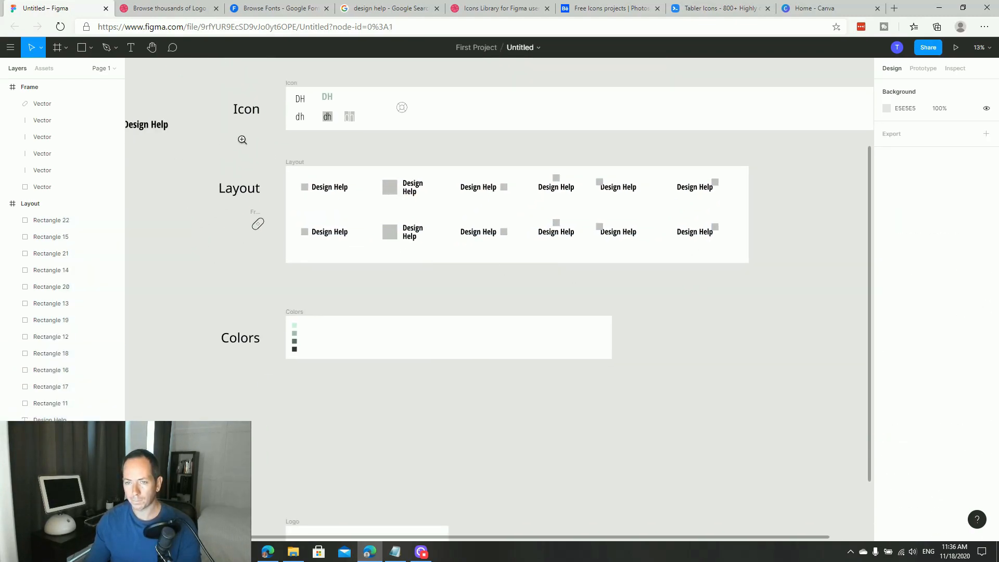
Switch to Dribbble, examine how the logo examples combine symbols and text, and return to the Figma layouts
drag(260, 149, 825, 292)
drag(490, 382, 521, 351)
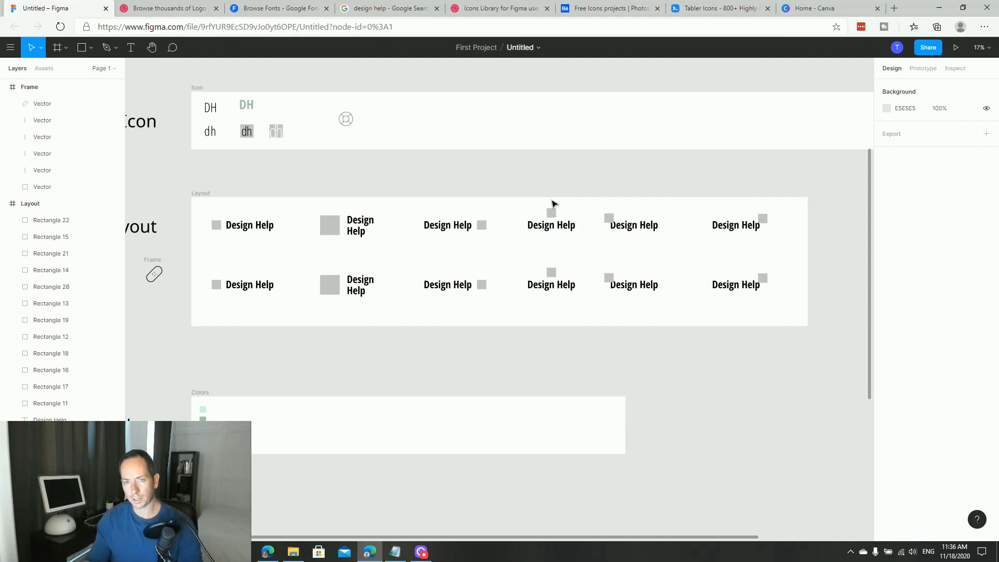
click(164, 8)
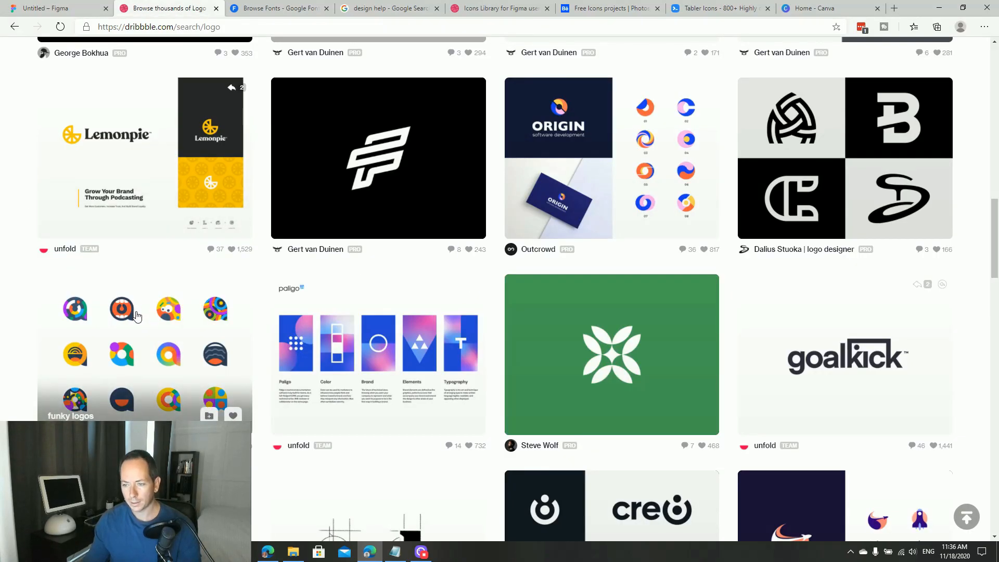
scroll(137, 313, down, 4)
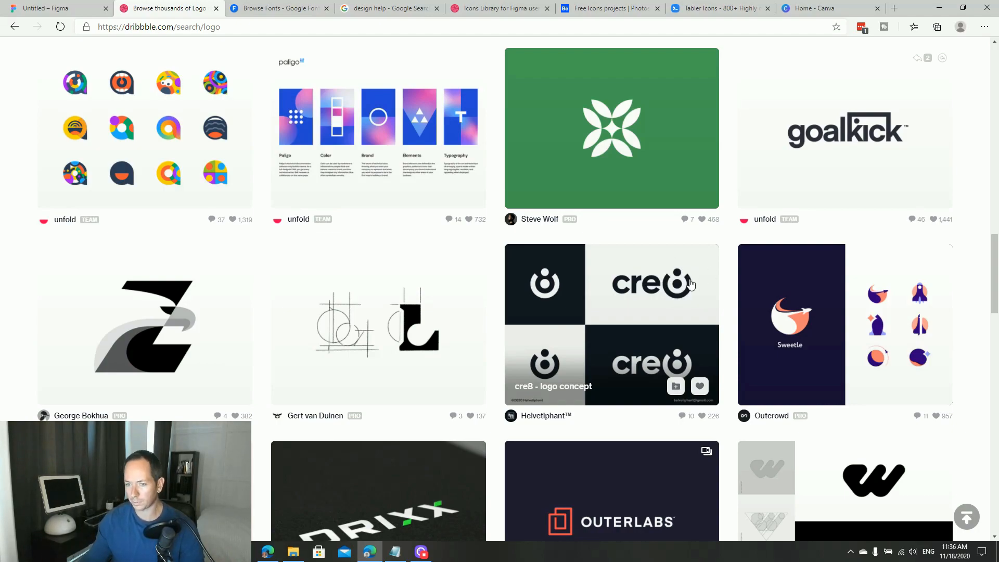
scroll(486, 256, down, 4)
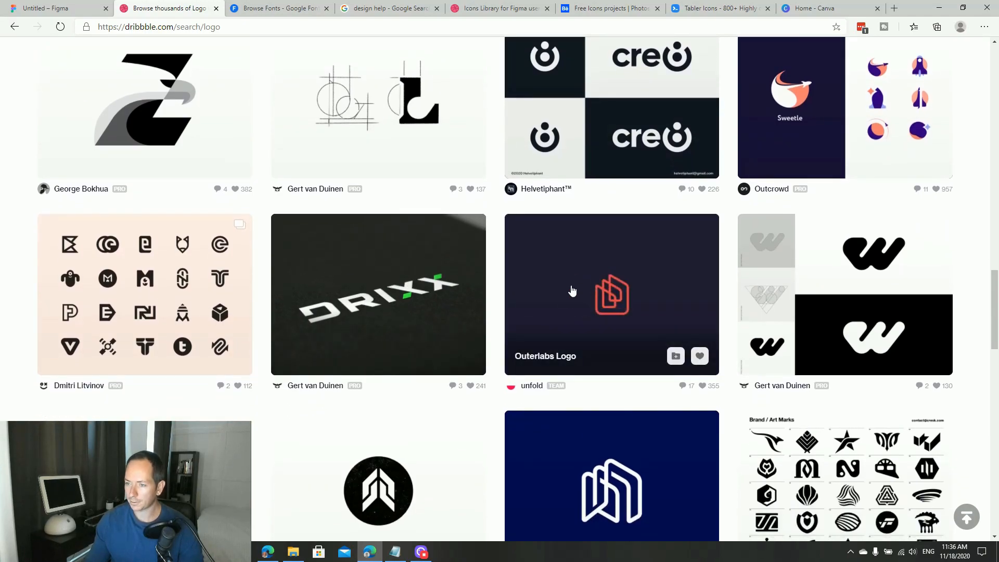
scroll(381, 310, down, 6)
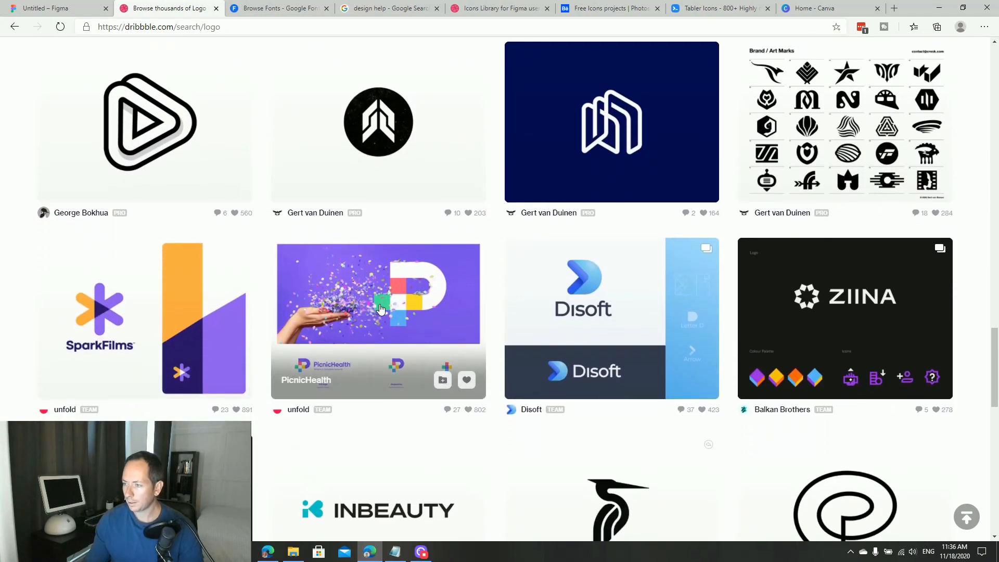
scroll(446, 307, down, 3)
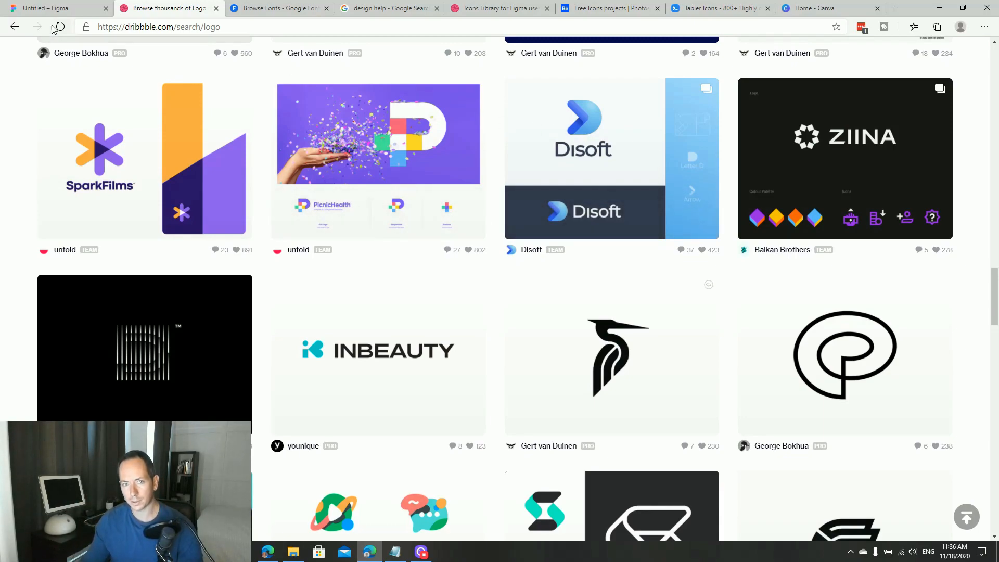
click(50, 9)
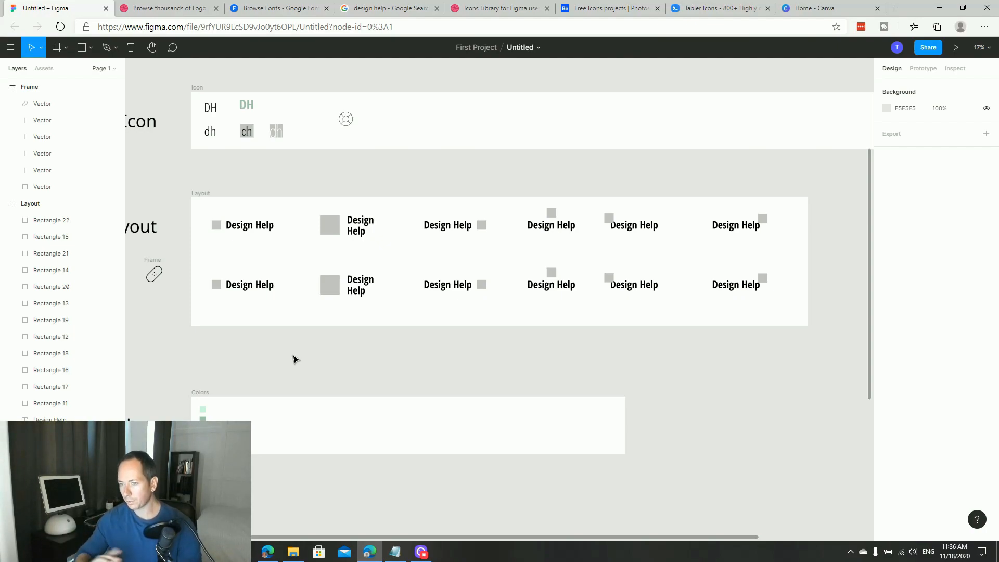
drag(274, 358, 380, 339)
drag(209, 165, 589, 372)
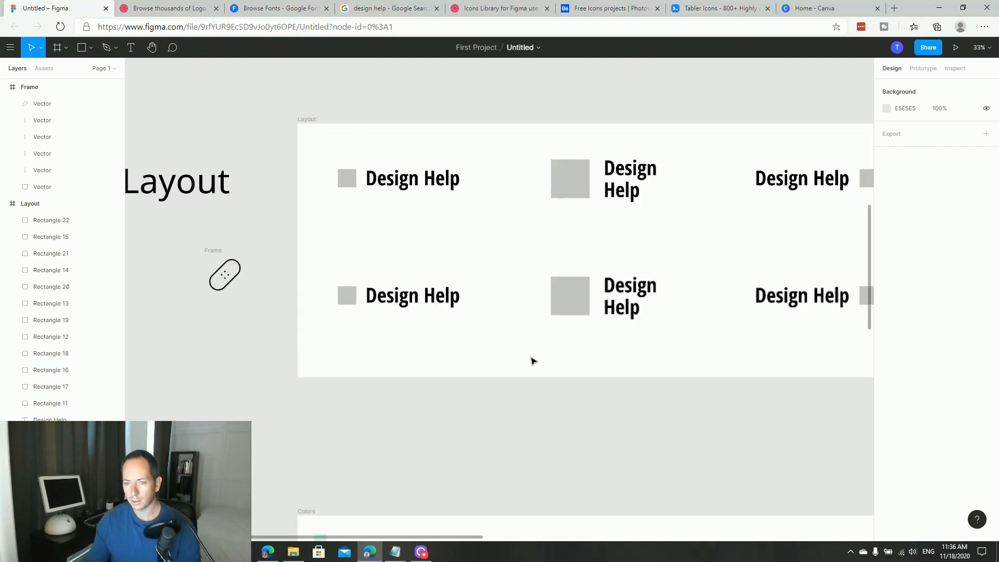
click(230, 282)
drag(231, 281, 380, 265)
key(ctrl+z)
Move all parts of the bandage icon into the Layout frame above the second row's first text and group them
drag(250, 293, 201, 271)
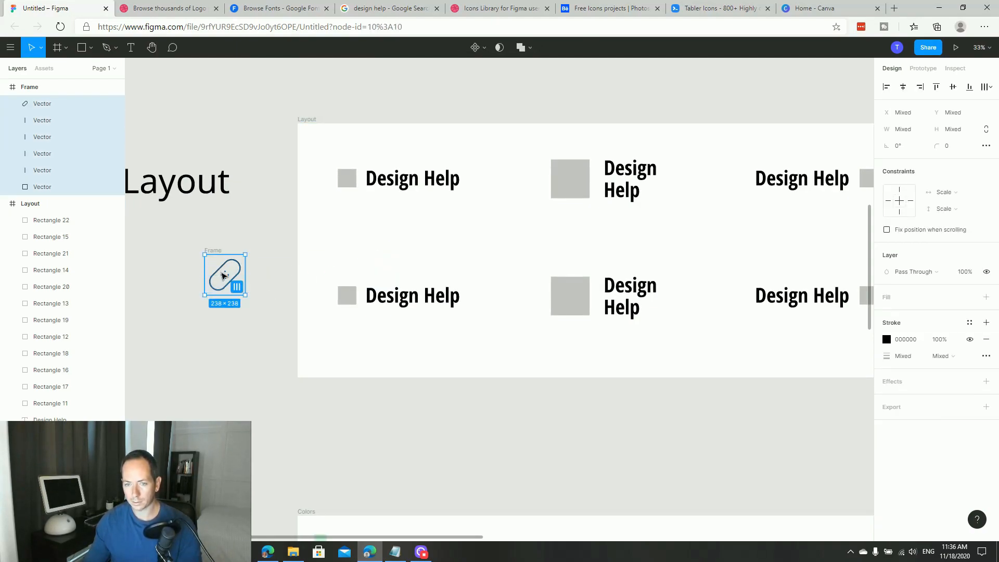
drag(339, 268, 392, 271)
click(335, 254)
key(ctrl+g)
click(385, 273)
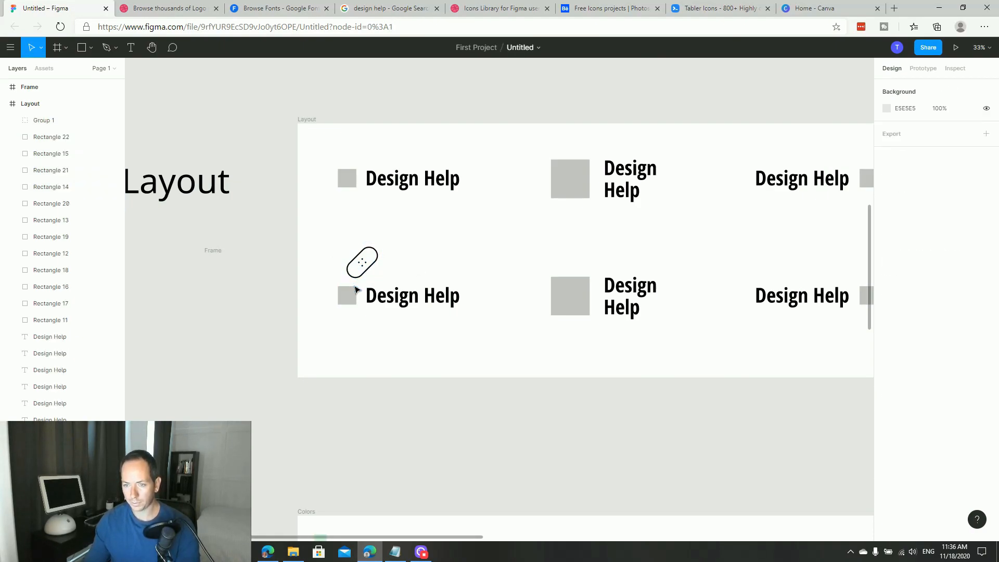
Delete all six gray placeholder squares from the second row of layouts
click(347, 295)
shift+click(569, 305)
key(Delete)
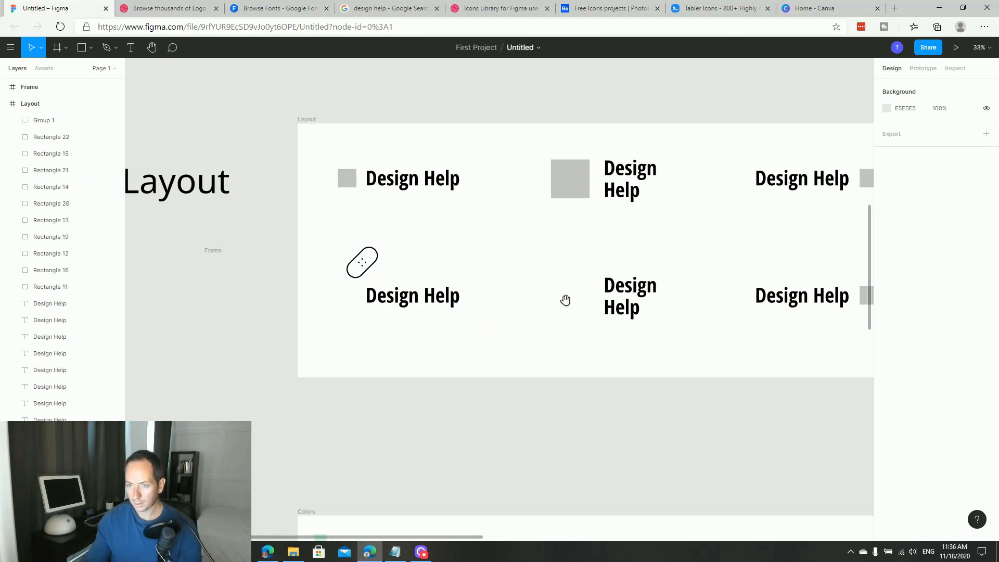
drag(567, 302, 424, 319)
click(636, 307)
scroll(573, 308, right, 3)
shift+click(587, 273)
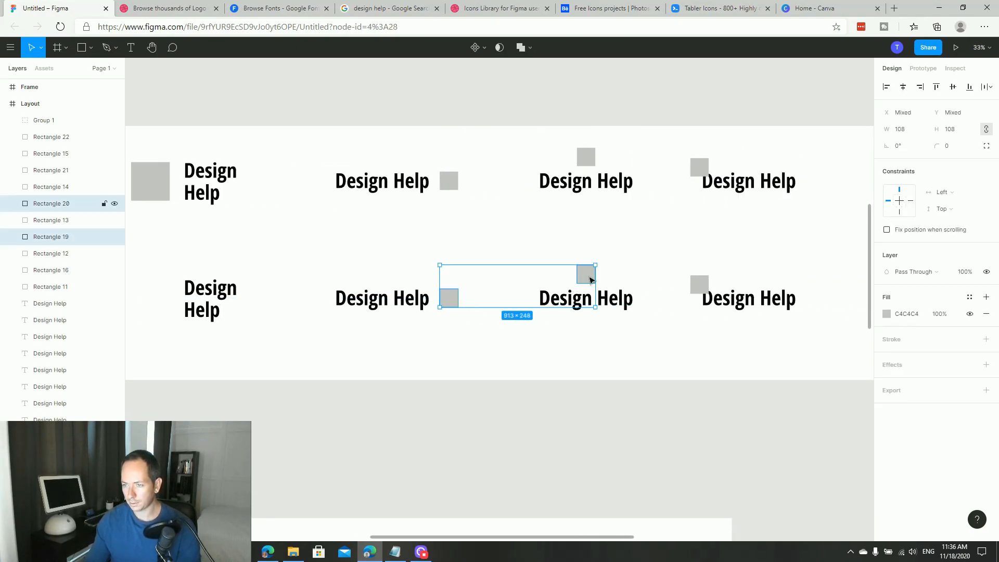
shift+click(691, 288)
key(Delete)
scroll(572, 302, right, 4)
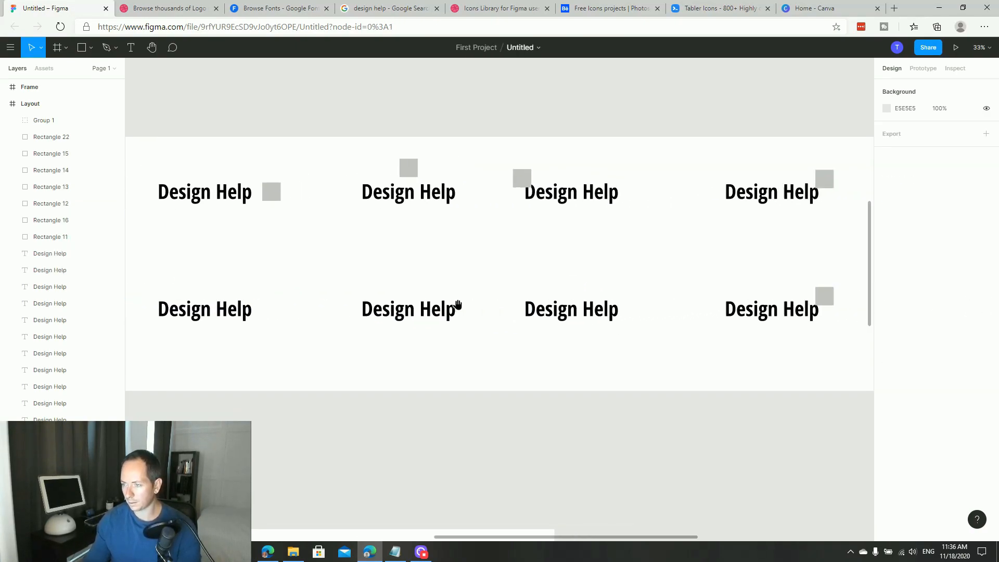
click(763, 298)
key(Delete)
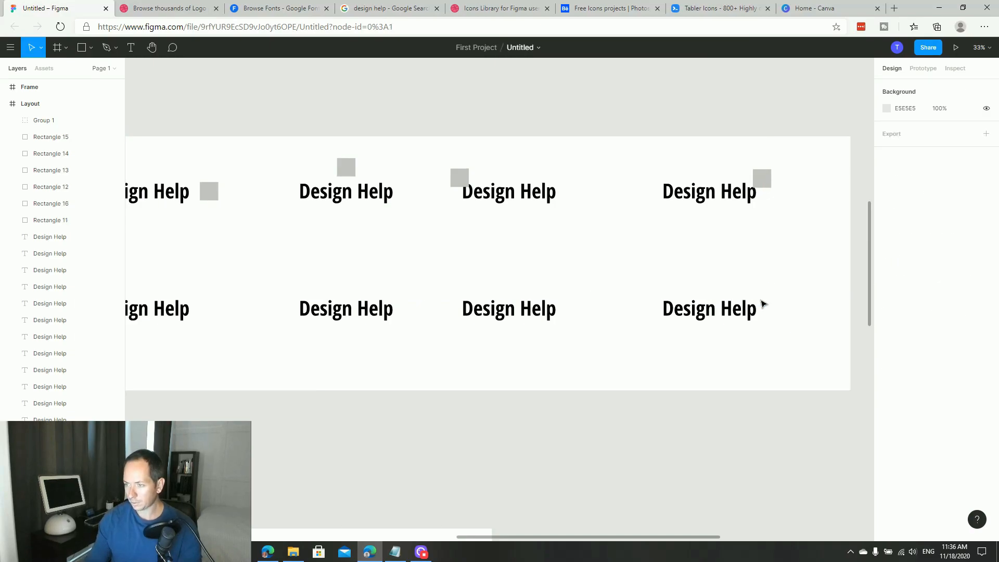
Move the grouped bandage icon back into the Icon frame, beside the lifebuoy
scroll(718, 328, left, 8)
scroll(580, 328, up, 5)
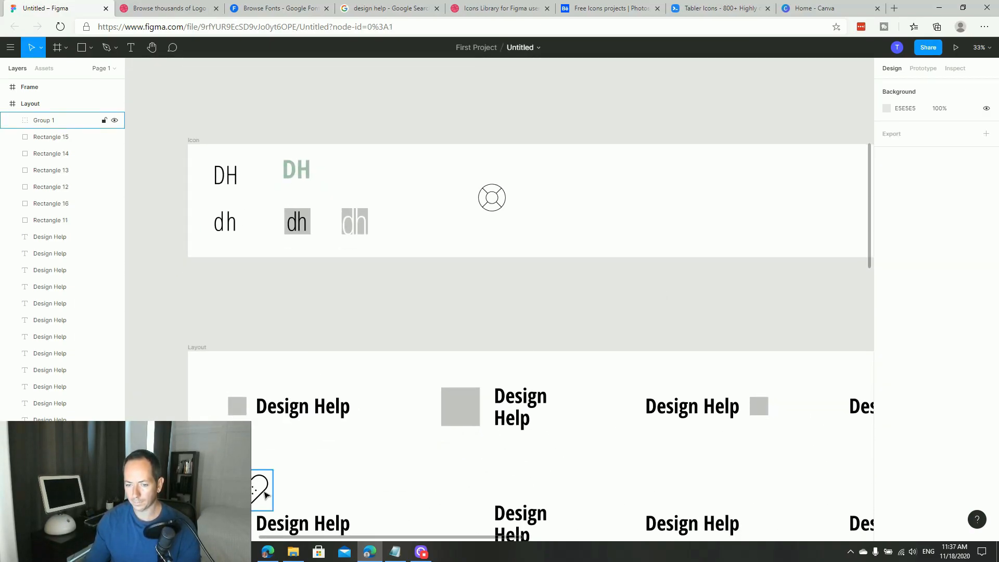
drag(265, 494, 635, 211)
Duplicate the bandage icon, rotate the copy to -90°, and place it over the original to form a cross
scroll(687, 223, right, 2)
scroll(572, 202, up, 5)
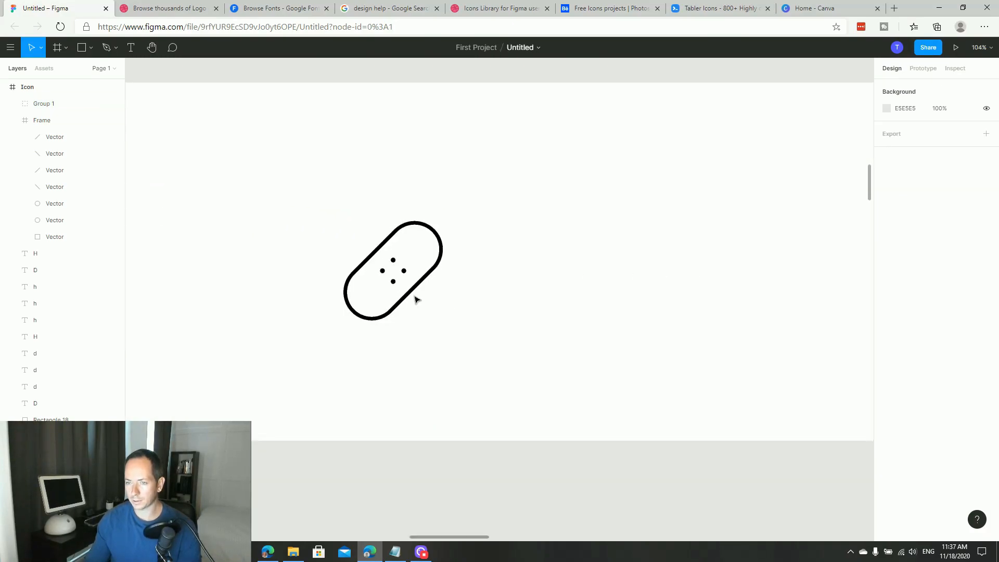
click(416, 289)
alt+drag(420, 292, 652, 292)
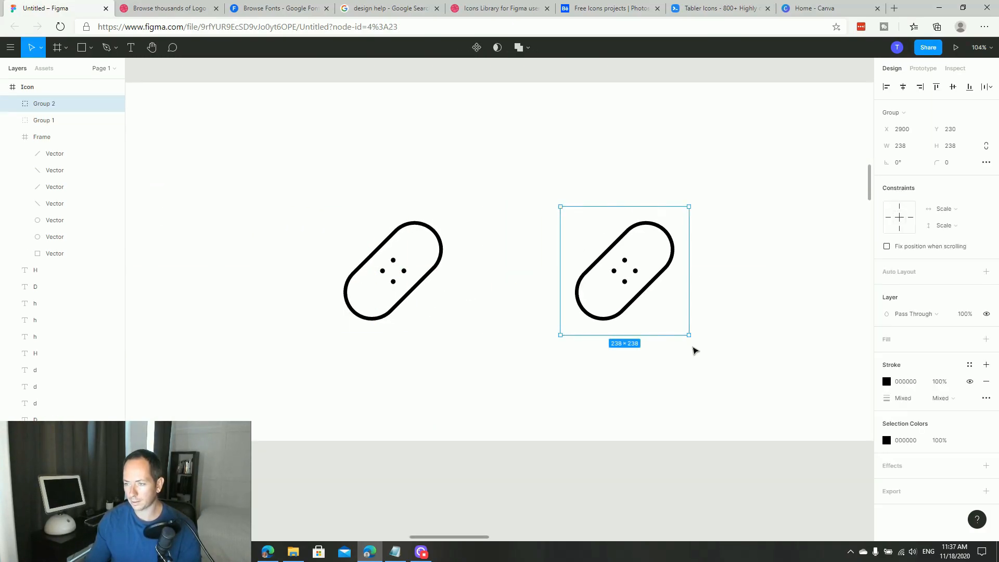
drag(690, 341, 552, 325)
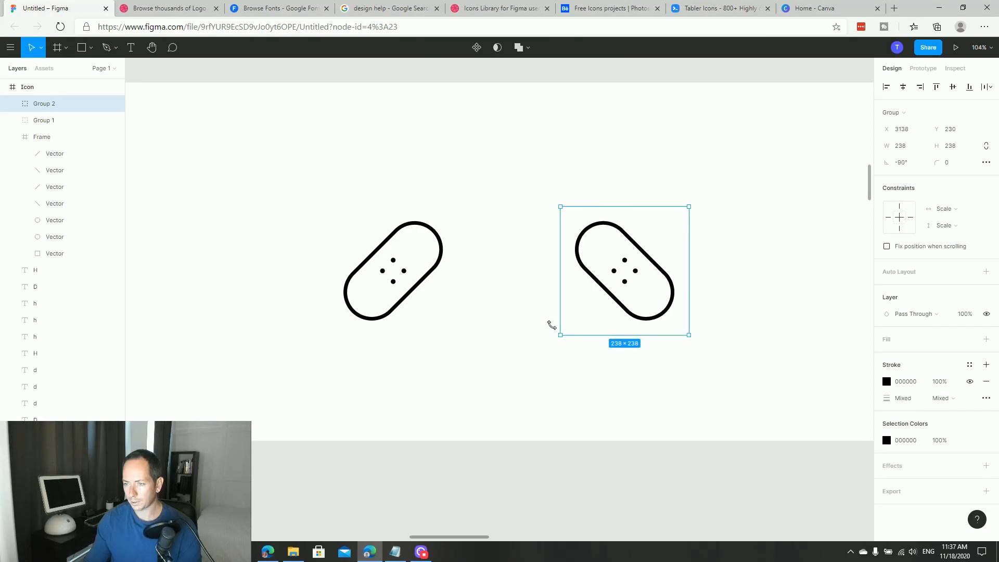
click(603, 375)
drag(628, 320, 396, 316)
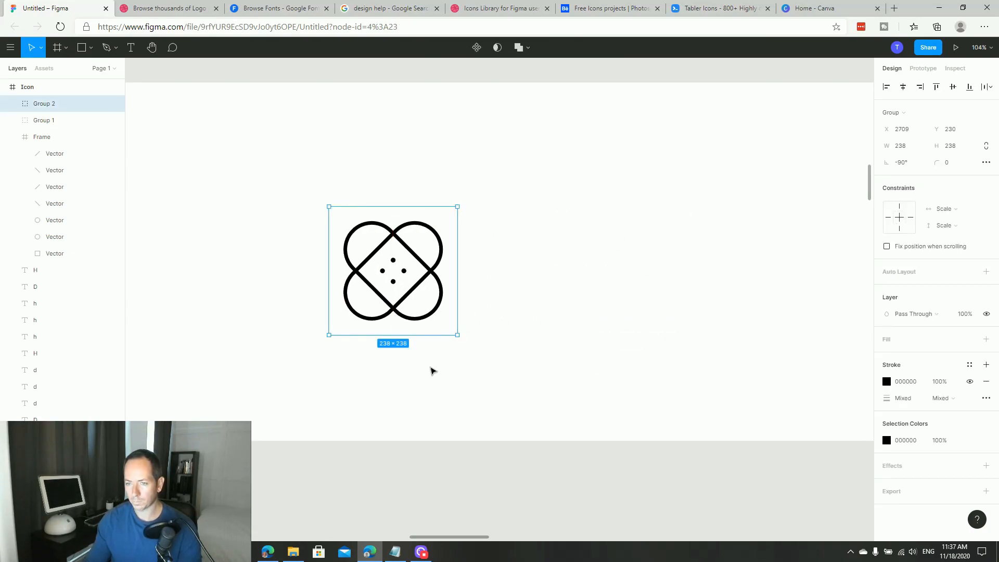
Add a white FFFFFF fill to the outline of the rotated bandage
double_click(427, 318)
click(986, 281)
click(887, 297)
drag(755, 308, 705, 238)
Send the rotated bandage behind the original and move its four dots aside from the cross
click(404, 279)
key(ctrl+[)
drag(421, 307, 509, 328)
click(571, 377)
scroll(509, 328, up, 5)
Ungroup the rotated bandage, stack its filled outline and dots above the other bandage, and group both into one icon
click(562, 292)
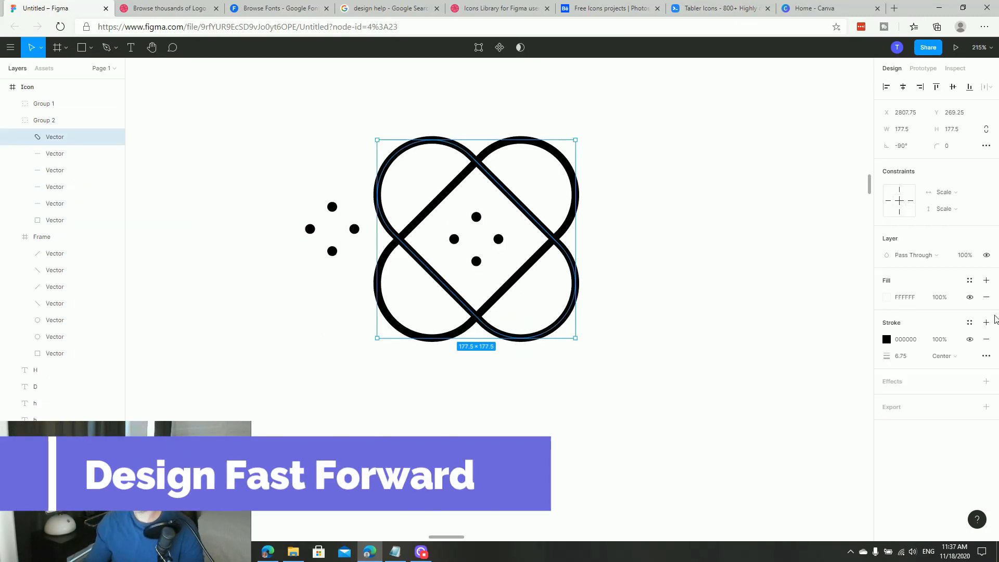
right_click(567, 238)
click(636, 364)
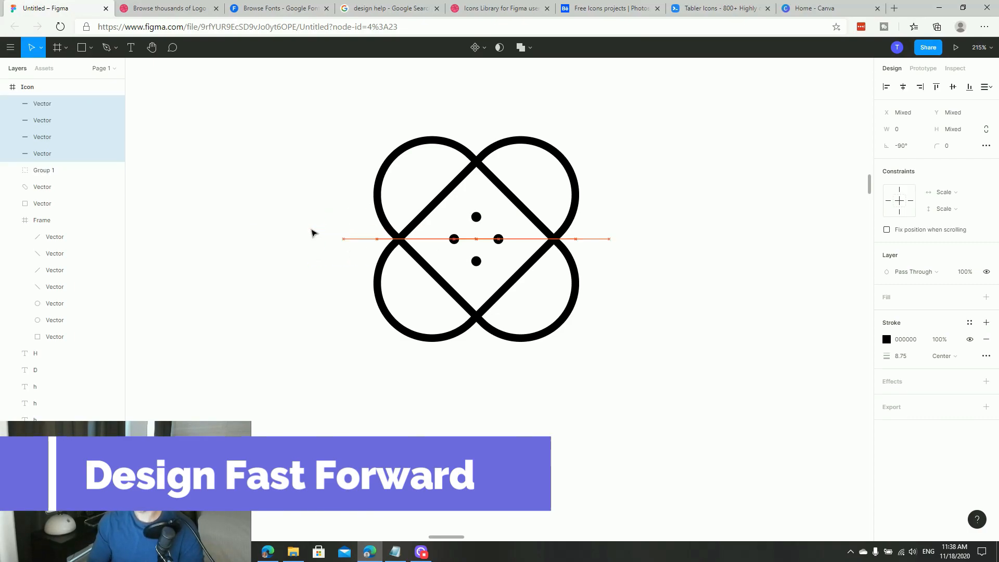
key(ctrl+z)
click(245, 295)
scroll(564, 413, down, 5)
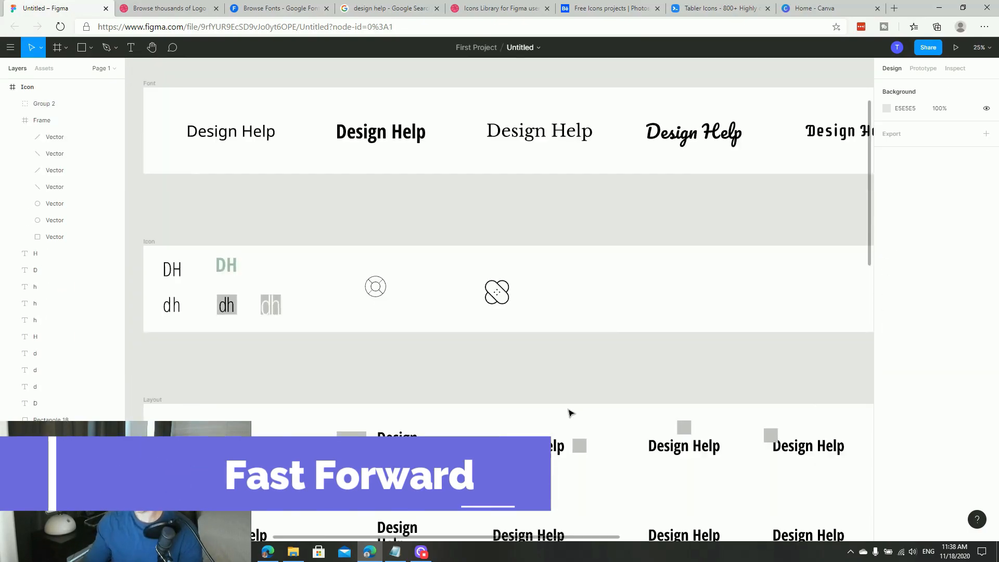
right_click(449, 237)
click(339, 295)
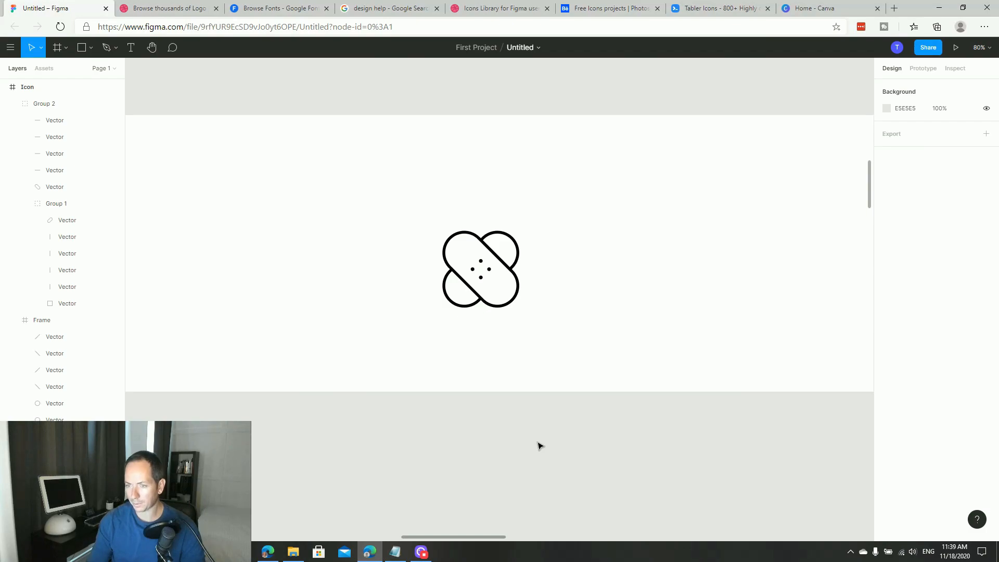
Place the single and crossed bandage icons in the Layout frame above the second row's first Design Help text
scroll(539, 446, down, 5)
scroll(448, 361, up, 2)
click(597, 217)
drag(598, 216, 339, 347)
click(281, 438)
key(Escape)
click(337, 340)
click(235, 293)
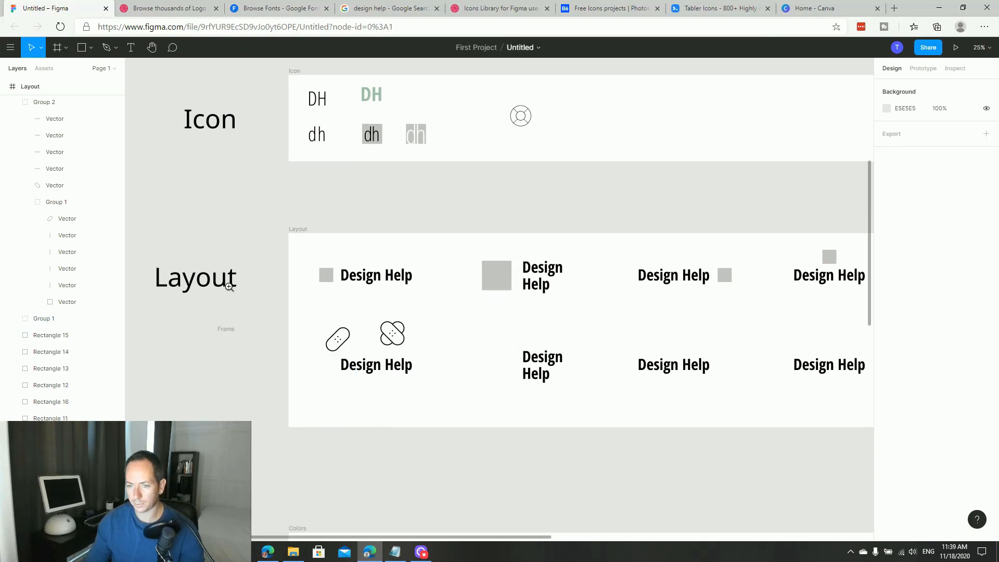
Move the single bandage aside and place the crossed bandage directly before the second row's first Design Help text
drag(263, 239, 651, 487)
click(274, 253)
drag(274, 254, 510, 223)
drag(401, 262, 267, 323)
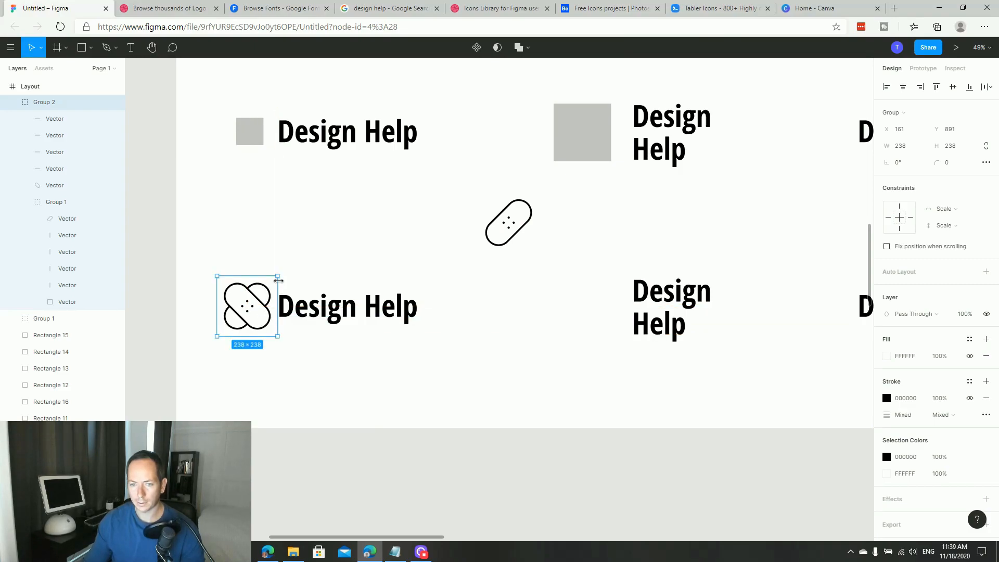
Scale the first lower-row logo's crossed-bandage icon down to 194 × 194 and shift its Design Help text slightly away from the icon
drag(279, 276, 272, 282)
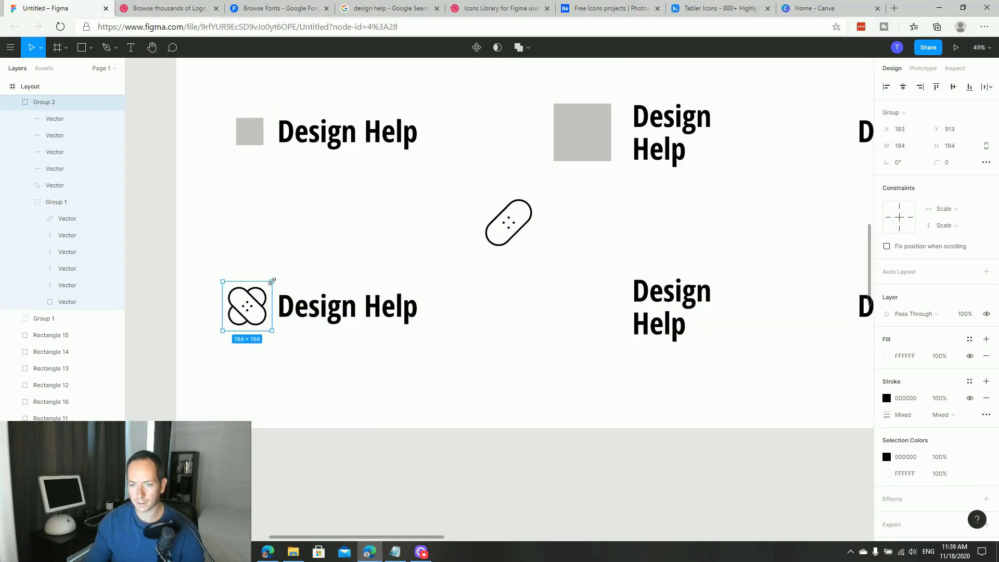
click(350, 270)
drag(350, 270, 374, 259)
click(375, 298)
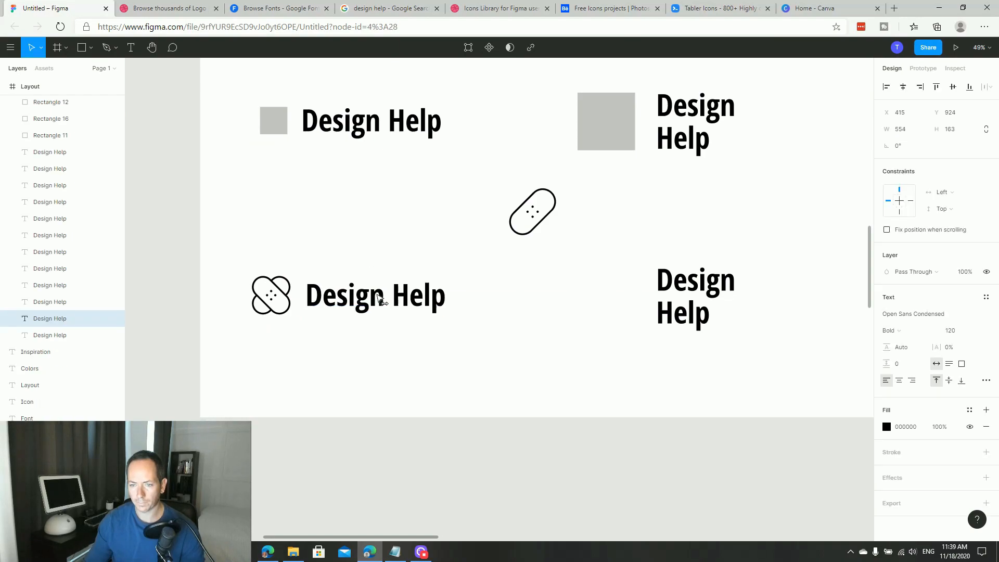
click(395, 238)
Copy the crossed-bandage icon beside the lower-row two-line Design Help text, enlarge it to 294 × 294 and centre it vertically on the text
drag(431, 235, 379, 226)
drag(202, 279, 505, 329)
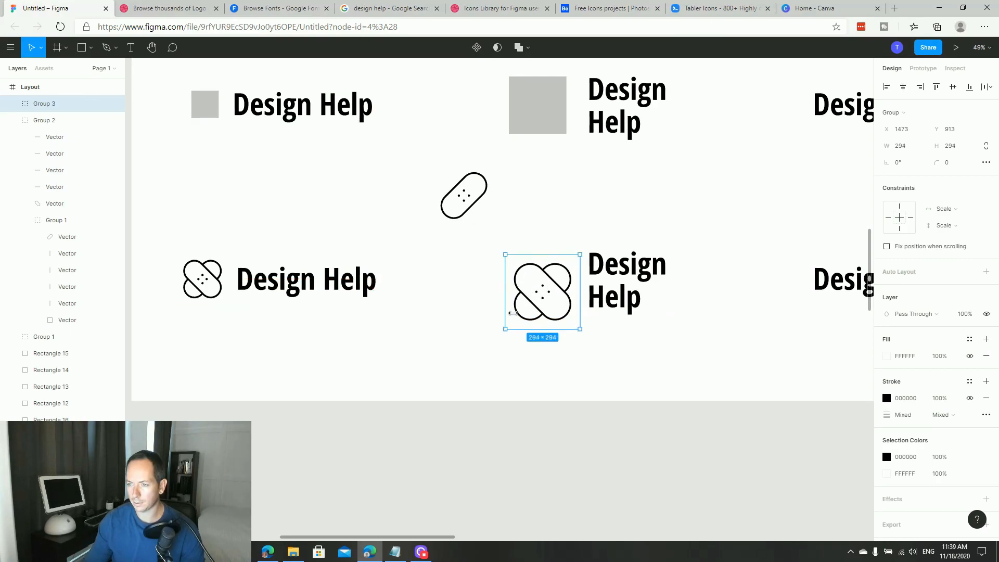
drag(547, 302, 553, 290)
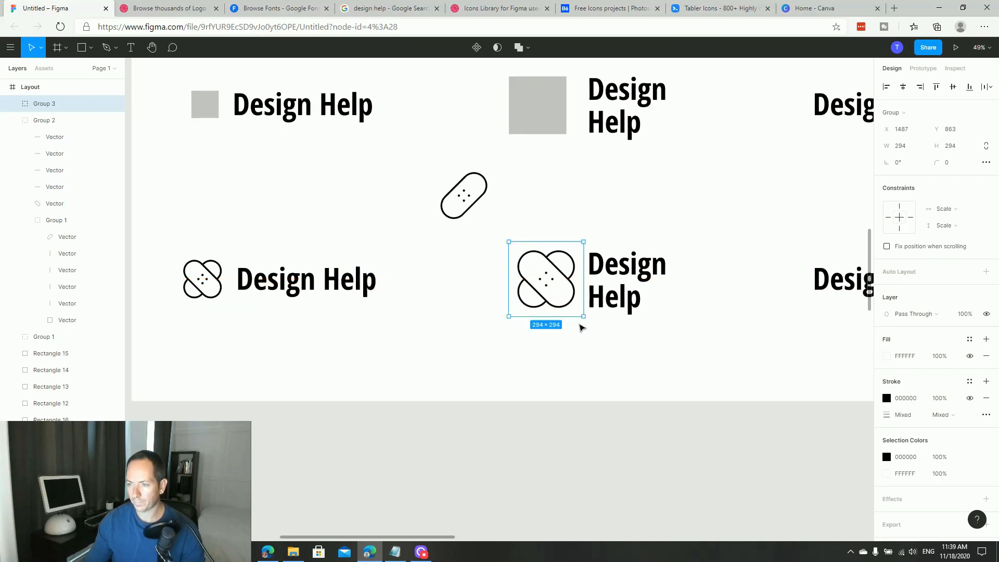
click(606, 340)
Tighten the lower-row two-line Design Help text's line height to about 94% and move the text to line up with its icon
click(622, 297)
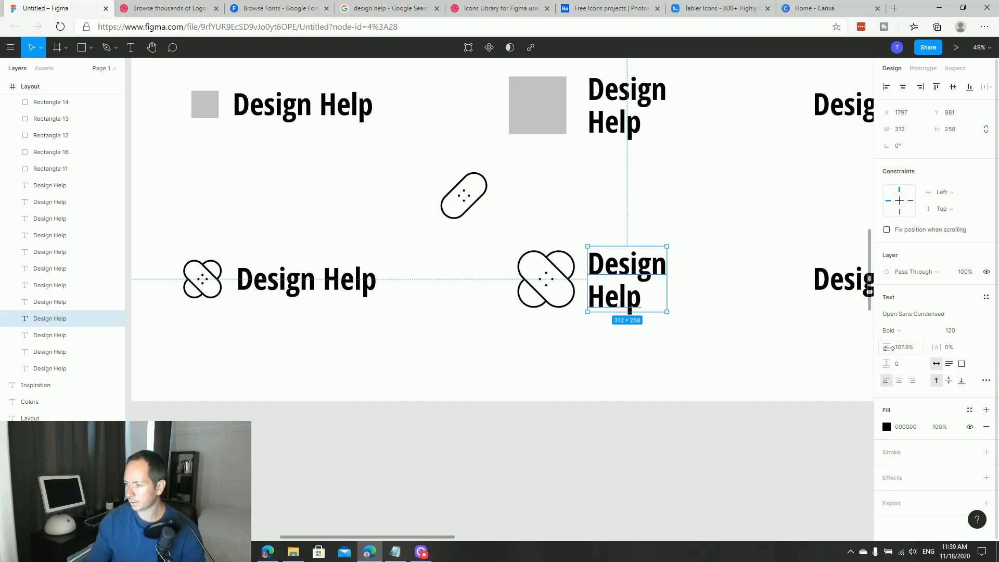
key(Down)
key(Down)
key(Down)
key(Down)
key(Down)
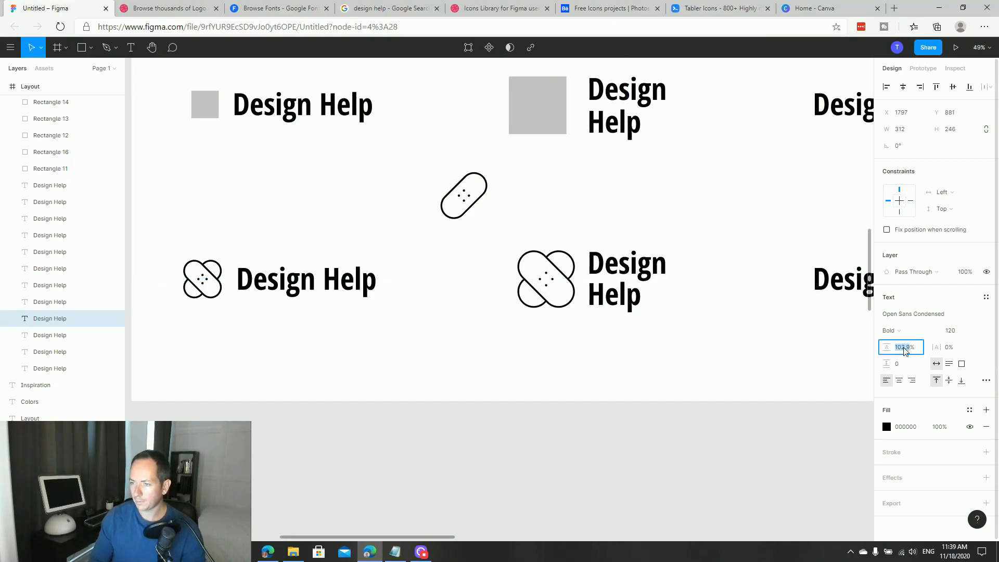
key(Down)
key(Down)
key(Down)
key(Down)
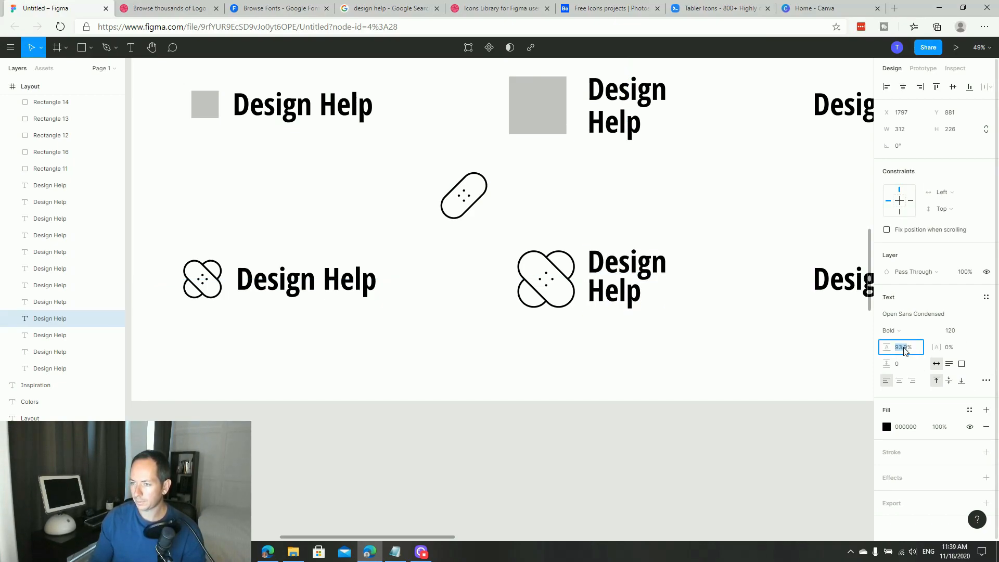
click(704, 337)
drag(635, 273, 638, 278)
click(678, 338)
Copy the first logo's small crossed-bandage icon to the end of the third lower-row Design Help text
scroll(661, 343, right, 3)
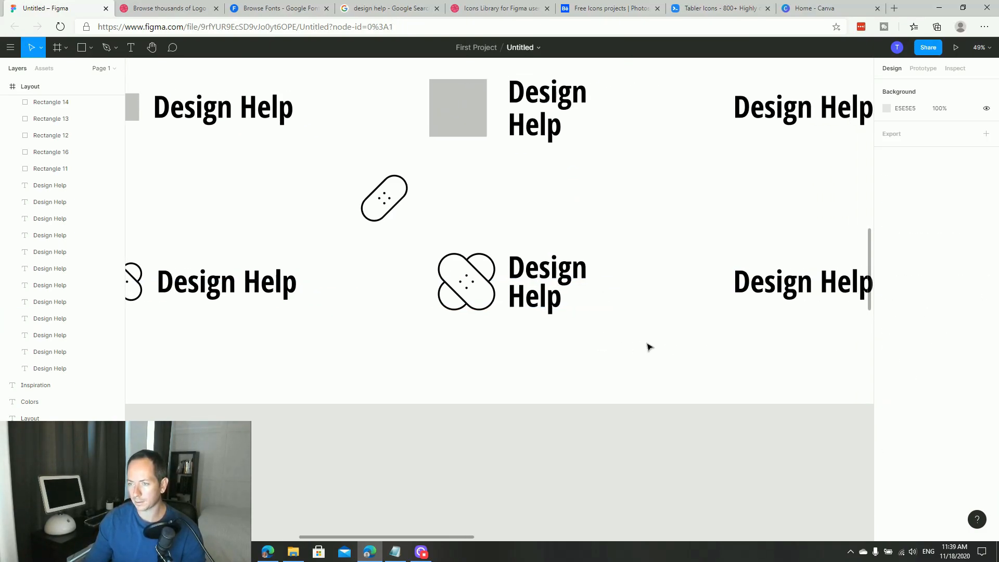
scroll(646, 347, right, 4)
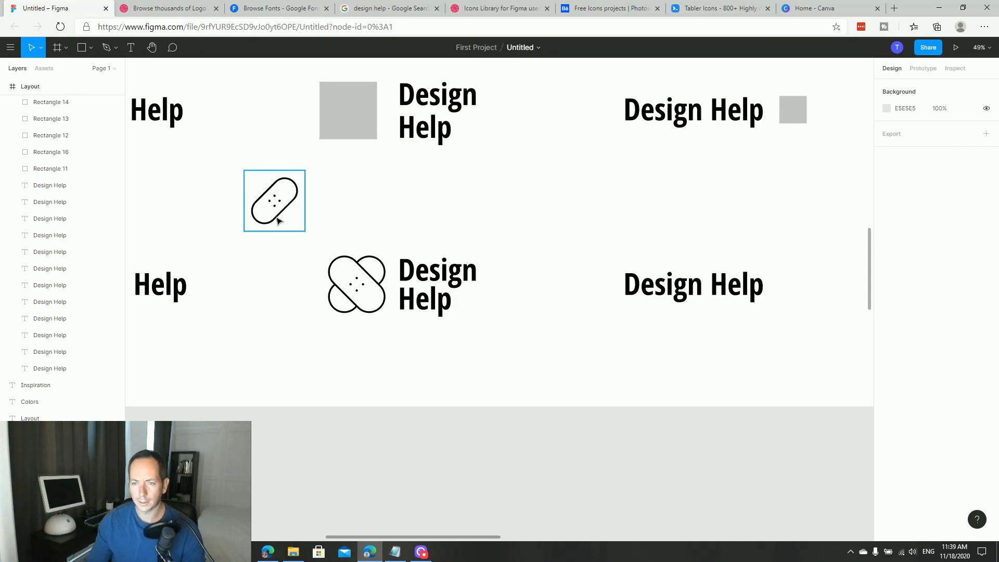
scroll(400, 239, right, 4)
scroll(411, 310, left, 9)
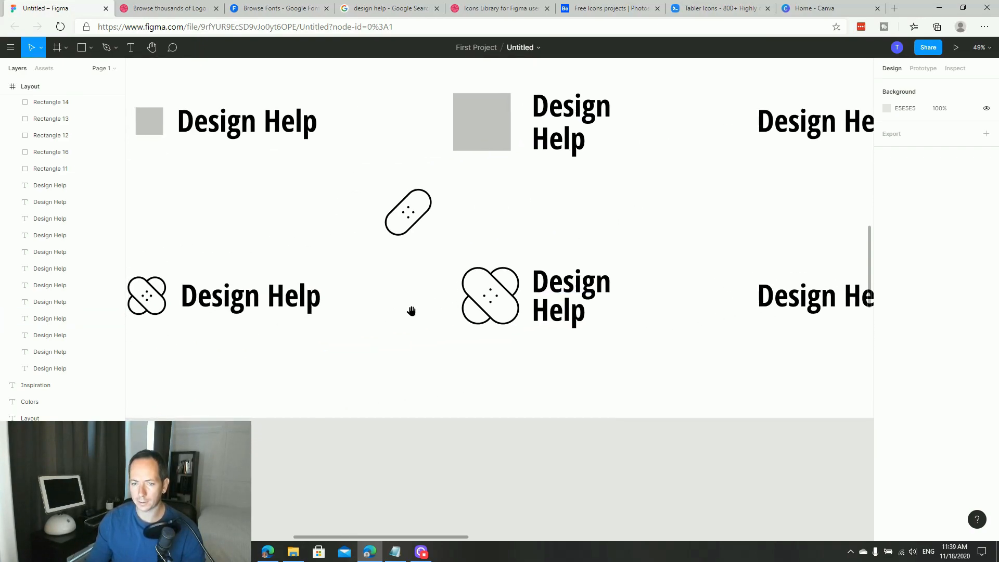
drag(168, 312, 856, 297)
click(780, 356)
drag(779, 356, 601, 352)
Shift the third lower-row Design Help text slightly left and nudge its crossed-bandage icon closer to the text
drag(592, 308, 582, 307)
click(650, 320)
mouse_move(656, 315)
mouse_down()
mouse_move(647, 315)
mouse_move(656, 315)
mouse_up()
key(Left)
key(Left)
key(Left)
key(Left)
key(Left)
key(Left)
key(Left)
key(Left)
key(Left)
key(Left)
key(Left)
key(Left)
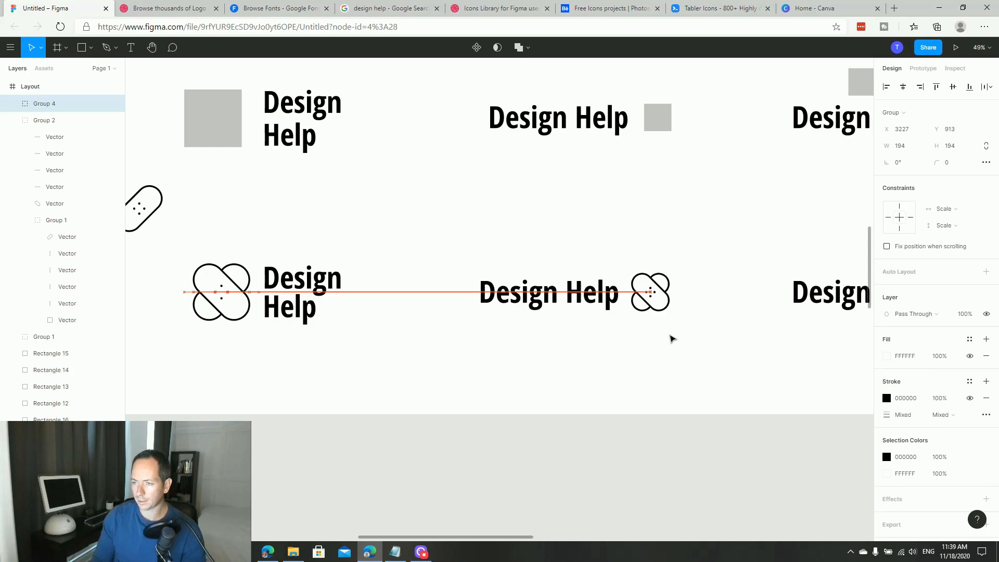
click(681, 363)
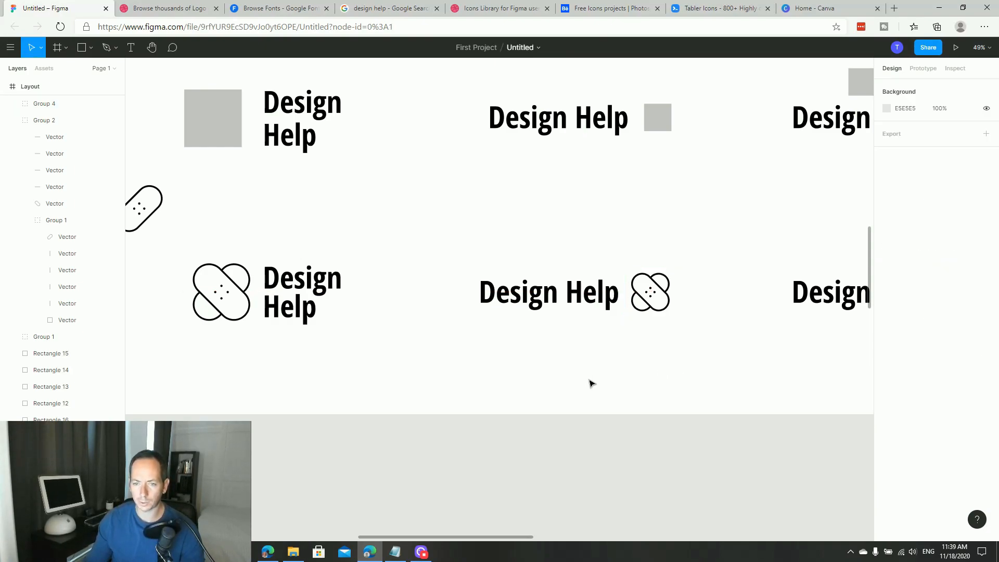
Bring the single-bandage icon along beside the third logo and copy the small crossed-bandage icon centred above the fourth lower-row Design Help text
drag(149, 208, 660, 213)
drag(731, 222, 399, 237)
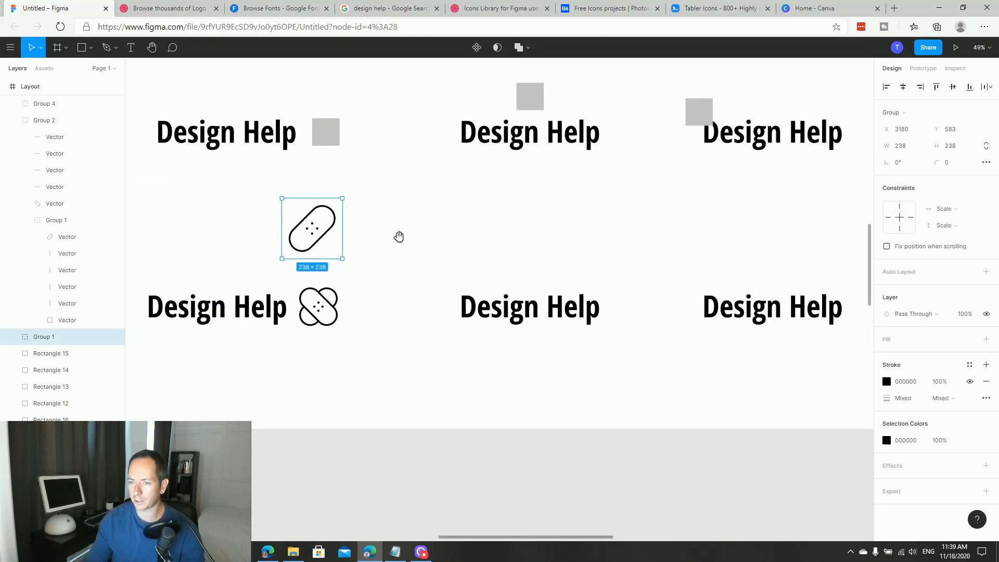
click(399, 237)
drag(344, 305, 552, 272)
click(609, 321)
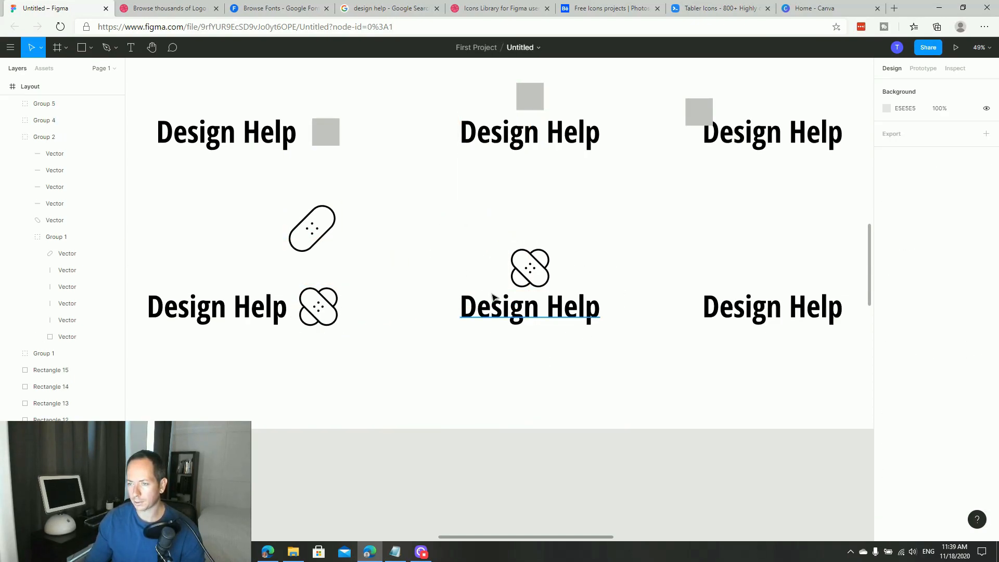
Change the fourth lower-row Design Help text to the Light font weight and centre it under its icon
drag(564, 388, 498, 383)
click(458, 308)
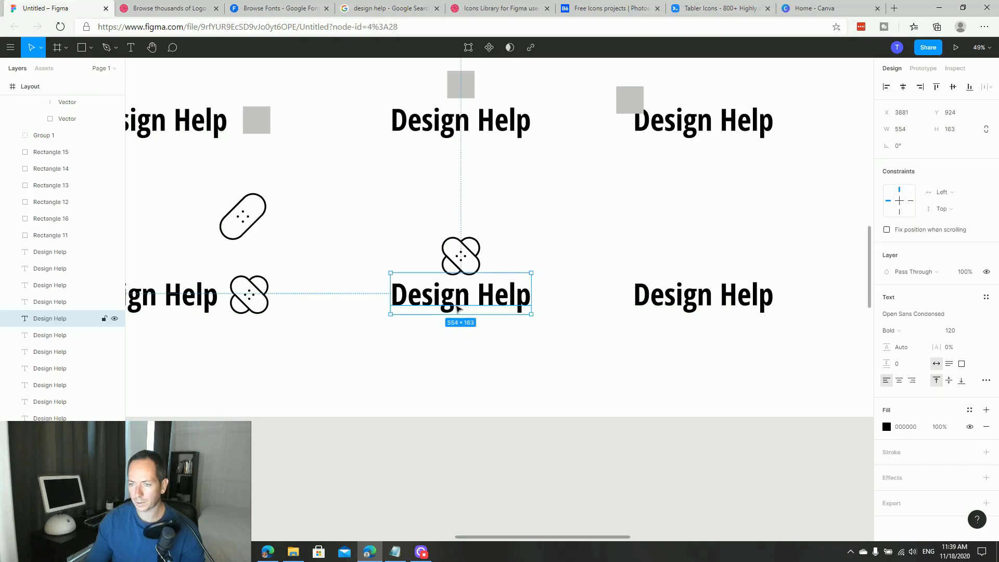
click(899, 330)
click(903, 330)
click(491, 328)
drag(490, 304, 510, 313)
click(517, 355)
click(523, 388)
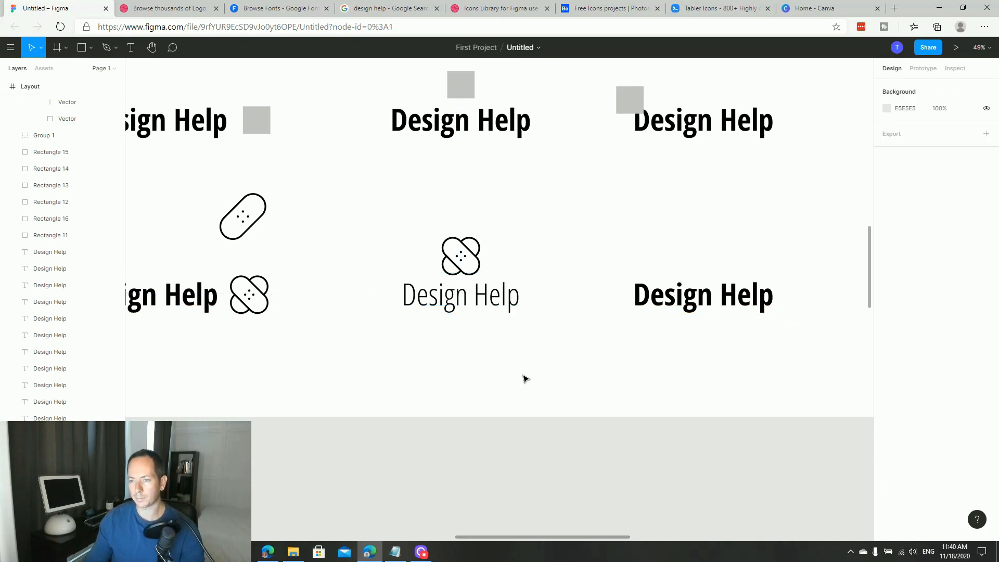
Move the single-bandage icon over the D of the fifth lower-row Design Help text and bring it to the front
scroll(292, 216, right, 1)
click(214, 214)
drag(225, 219, 380, 211)
drag(563, 218, 330, 218)
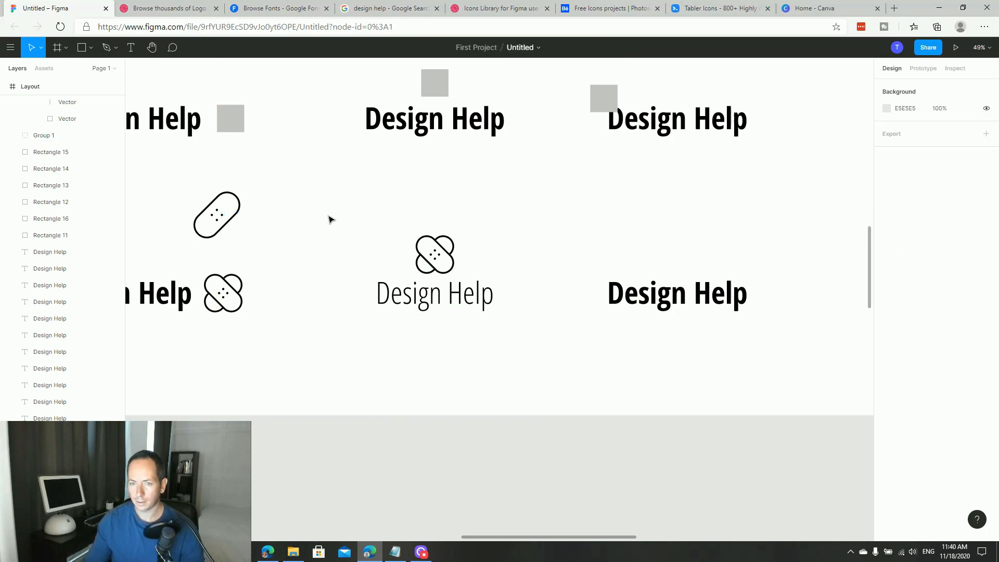
drag(223, 219, 616, 289)
key(ctrl+plus)
key(ctrl+plus)
drag(692, 332, 227, 313)
drag(502, 197, 489, 265)
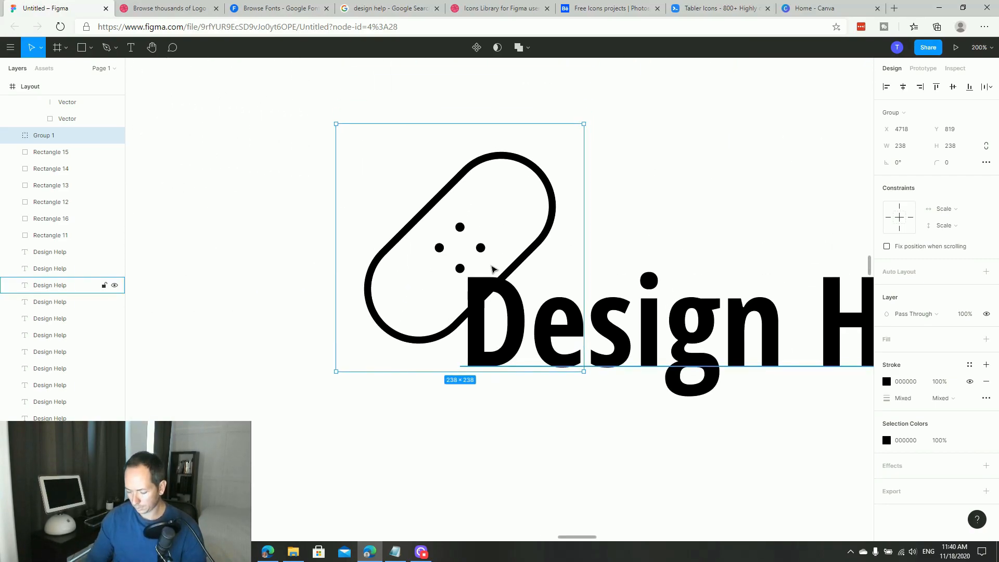
key(ctrl+shift+])
click(333, 215)
Give the single bandage's outline shape a white FFFFFF fill and send it behind the bandage's dots
click(408, 218)
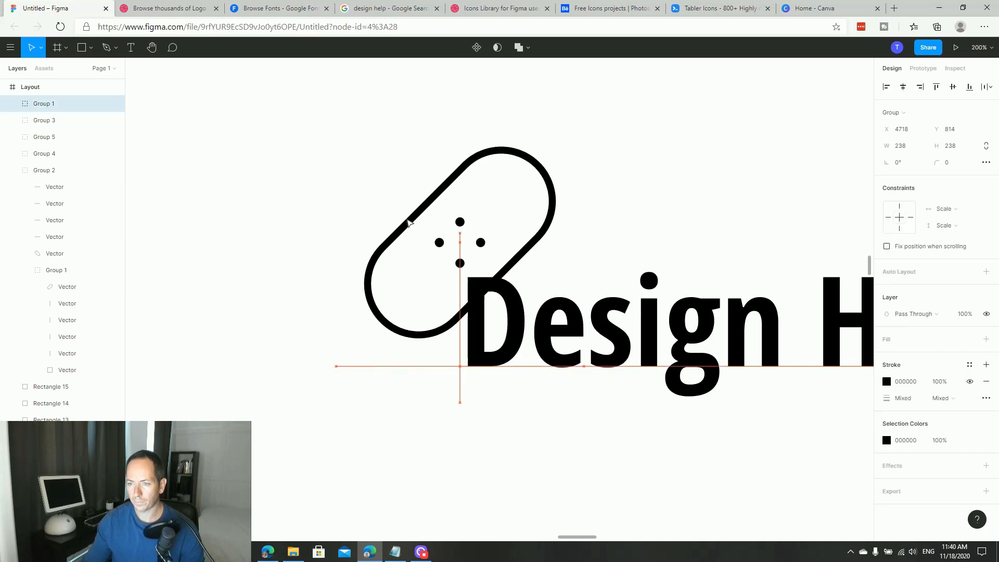
double_click(415, 223)
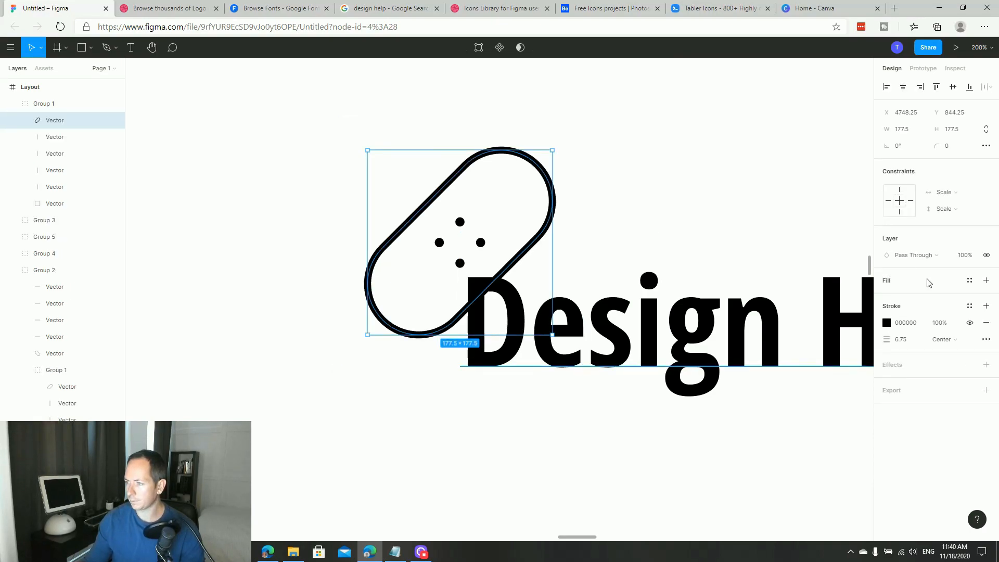
click(987, 281)
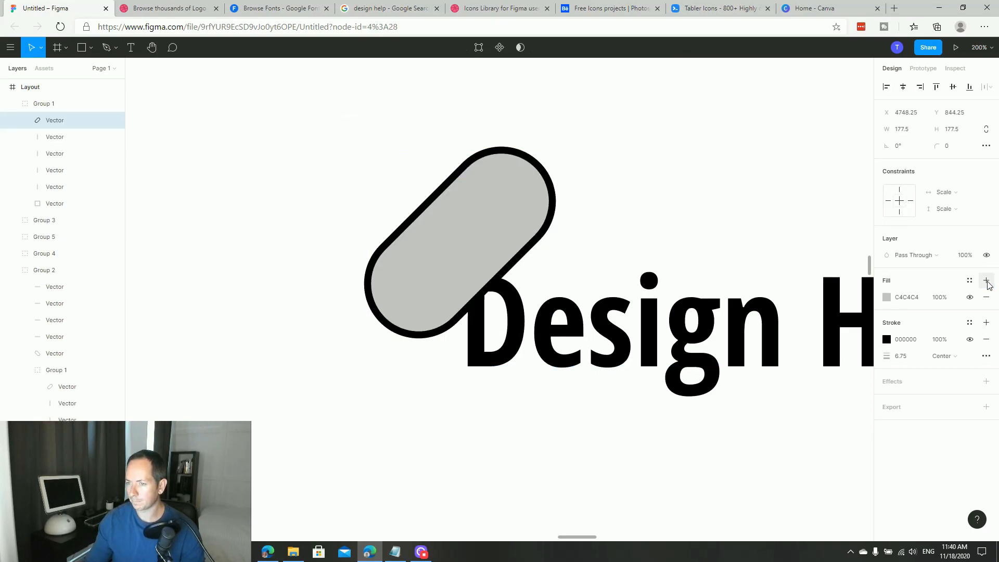
click(886, 302)
drag(779, 303, 725, 259)
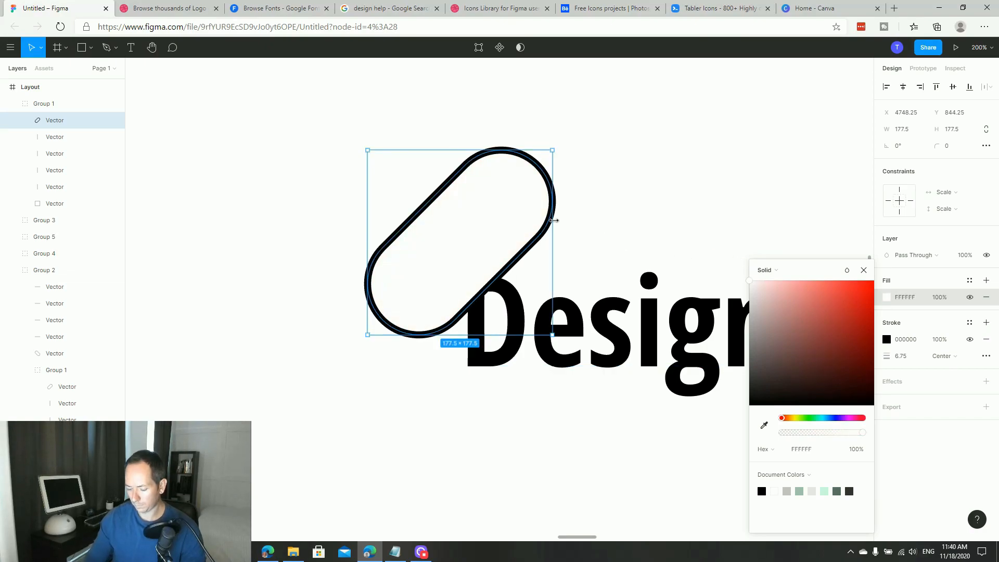
key(ctrl+shift+bracketleft)
click(661, 202)
Scale the single-bandage icon down to 130 × 130 and place it over the upper-left corner of the D
click(520, 215)
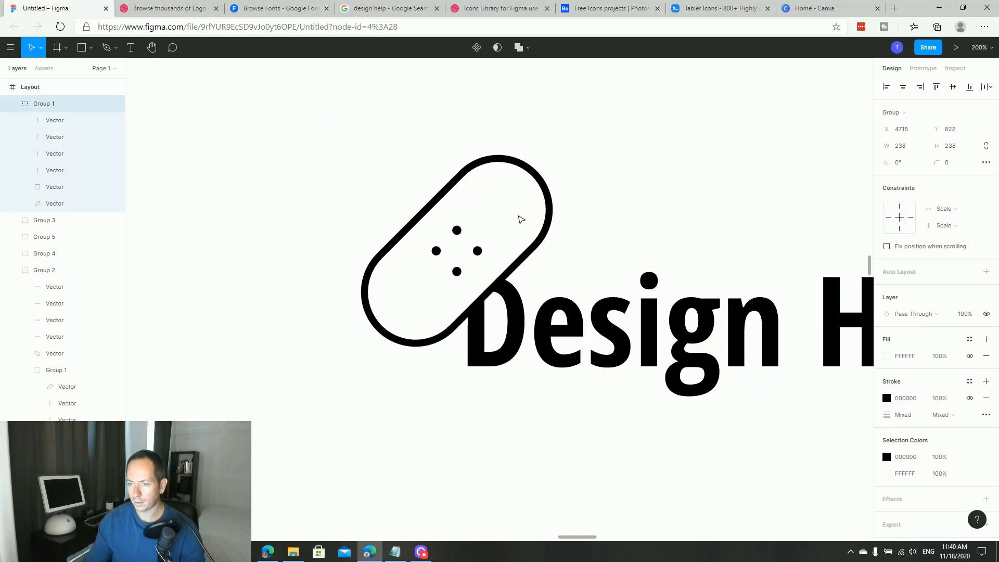
drag(579, 126, 471, 182)
drag(482, 230, 490, 243)
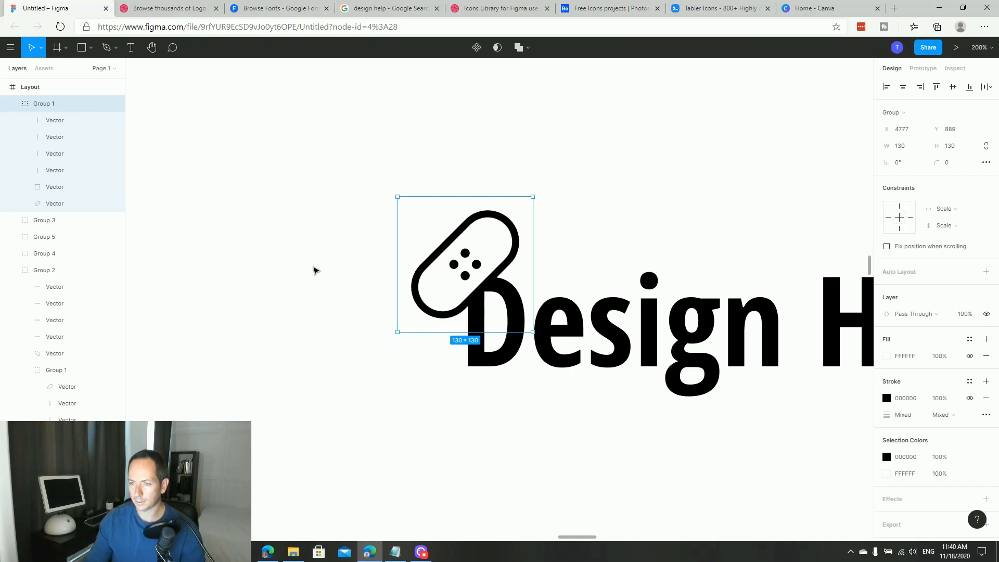
click(308, 268)
Copy the small single-bandage icon over the final p of the last lower-row Design Help text and mirror it horizontally
key(ctrl+minus)
key(ctrl+minus)
scroll(448, 198, right, 5)
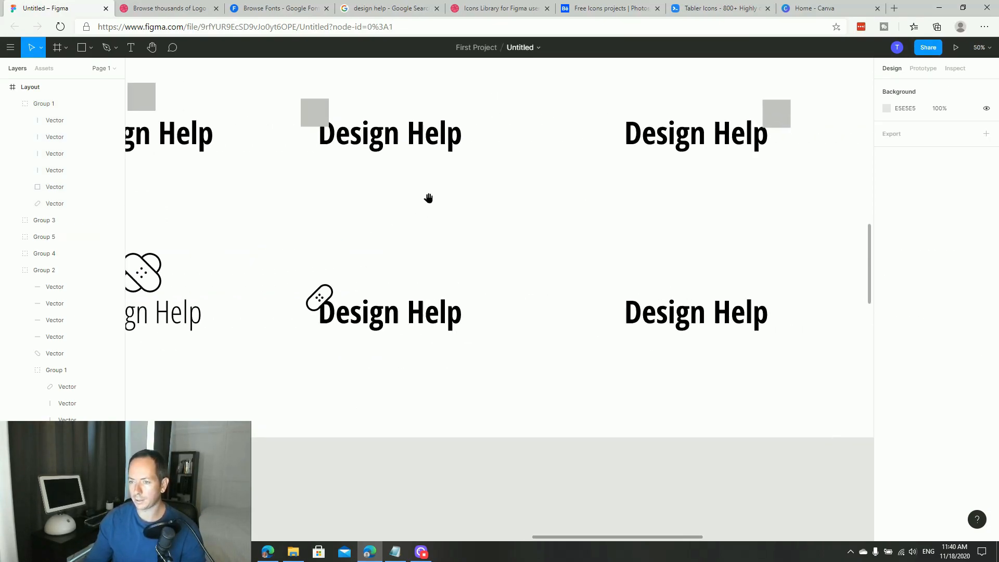
scroll(263, 310, up, 1)
drag(263, 310, 729, 333)
click(775, 340)
scroll(627, 328, down, 2)
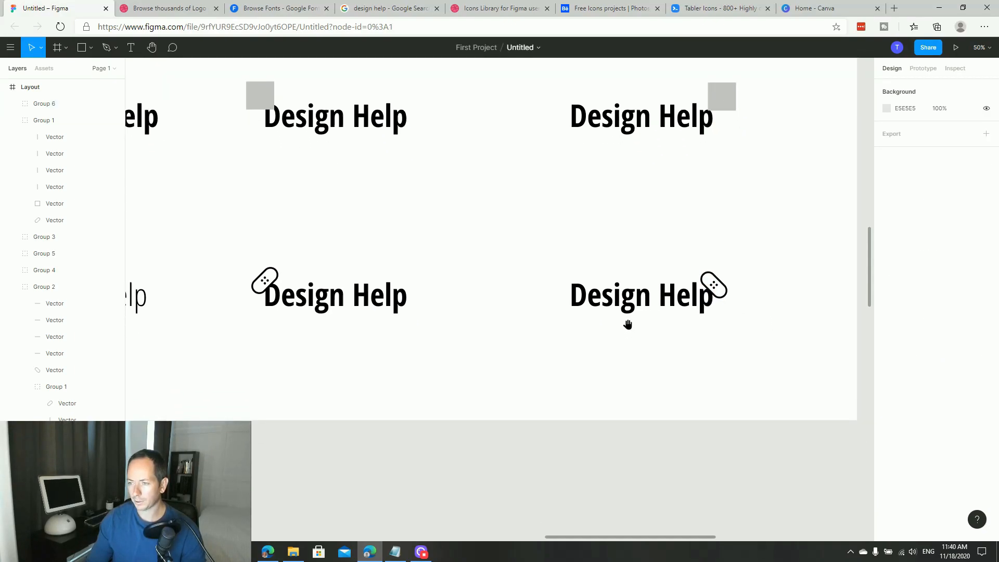
Duplicate the last lower-row Design Help text directly below itself and change the copy's wording to DESIGN HELP
scroll(633, 296, right, 2)
scroll(633, 297, up, 1)
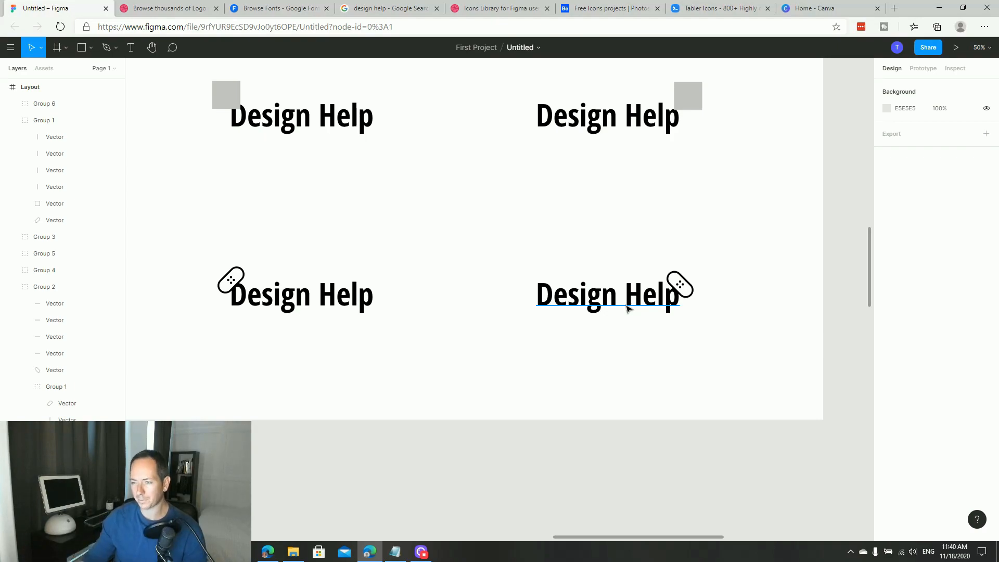
drag(629, 308, 584, 363)
double_click(584, 363)
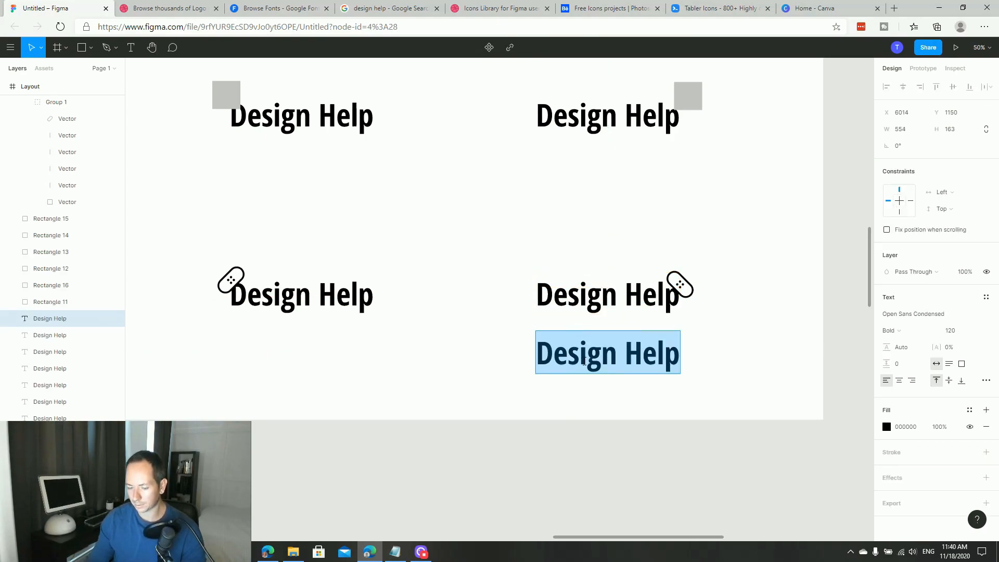
text(DESIGN HELP)
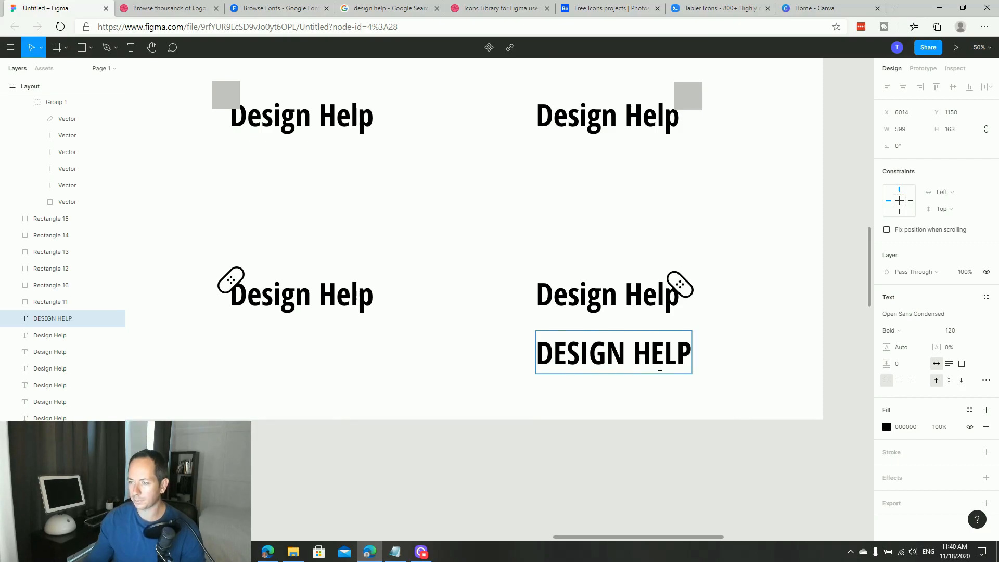
click(733, 349)
click(743, 342)
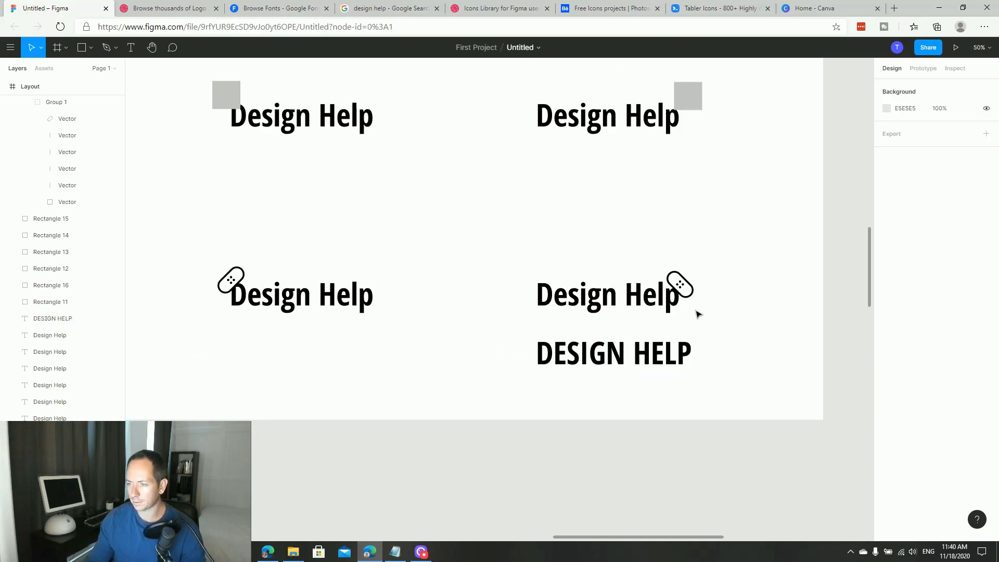
Move the mirrored bandage icon onto the P of the uppercase DESIGN HELP text
drag(692, 302, 704, 357)
click(748, 396)
drag(747, 398, 763, 372)
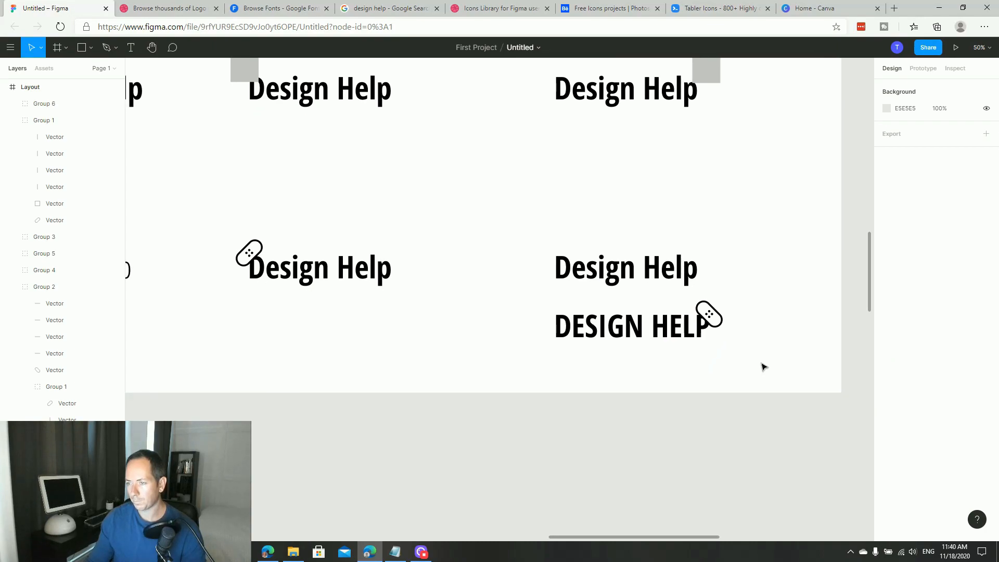
Delete the mixed-case Design Help text above DESIGN HELP and move the uppercase text with its bandage icon up into its place
click(675, 282)
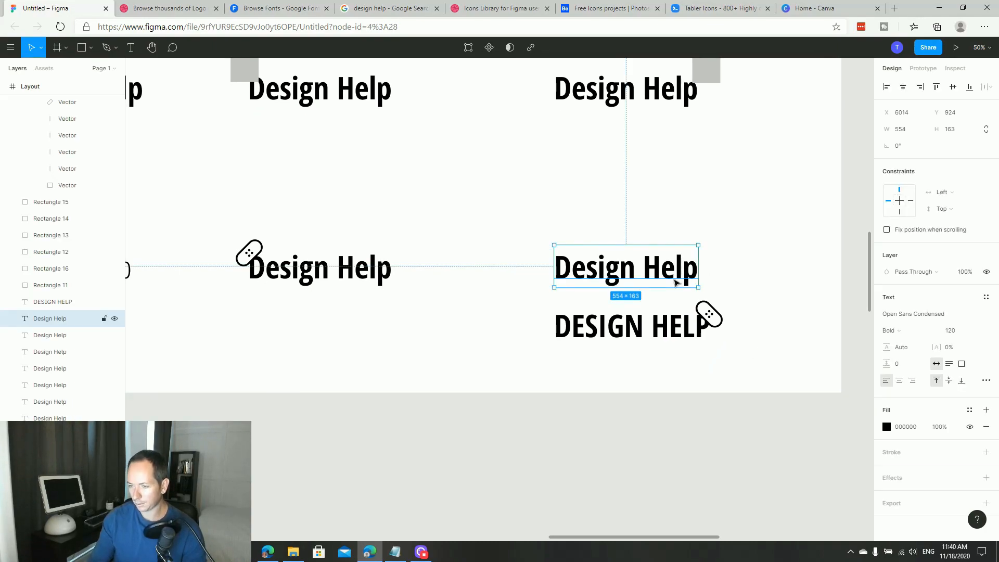
key(Delete)
click(627, 319)
shift+click(707, 316)
drag(681, 333, 689, 282)
click(642, 340)
key(ctrl+minus)
drag(569, 352, 705, 330)
drag(623, 348, 720, 345)
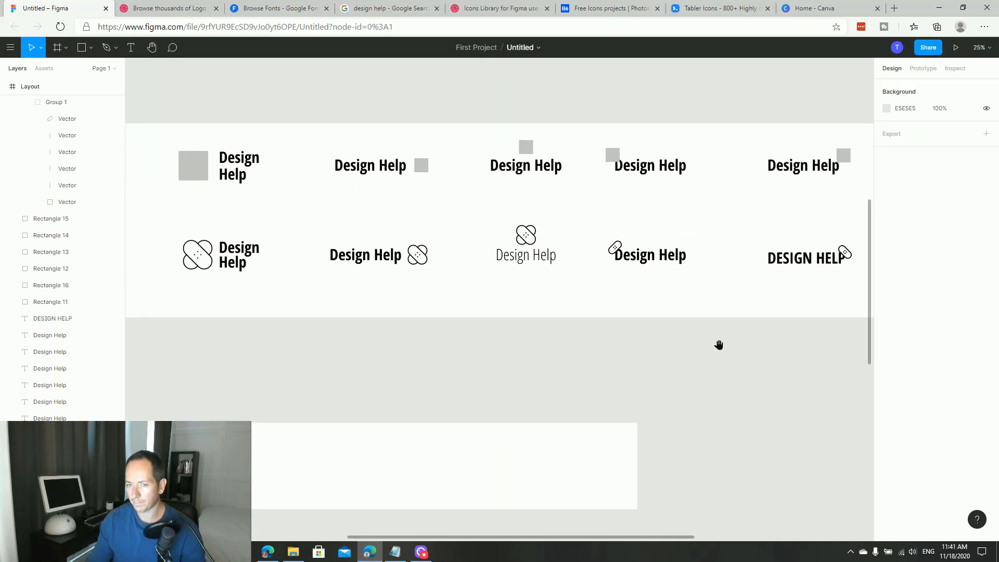
scroll(657, 350, left, 5)
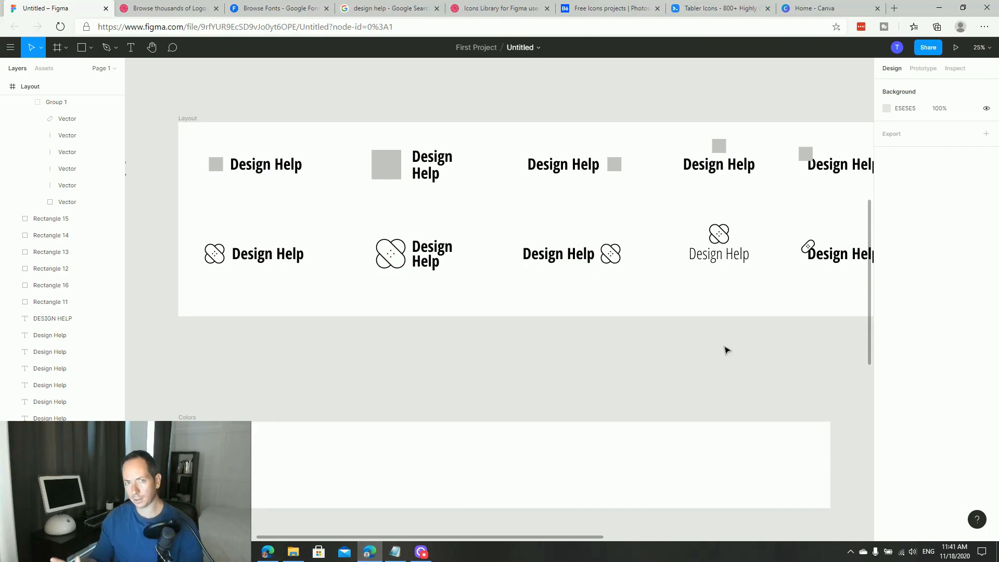
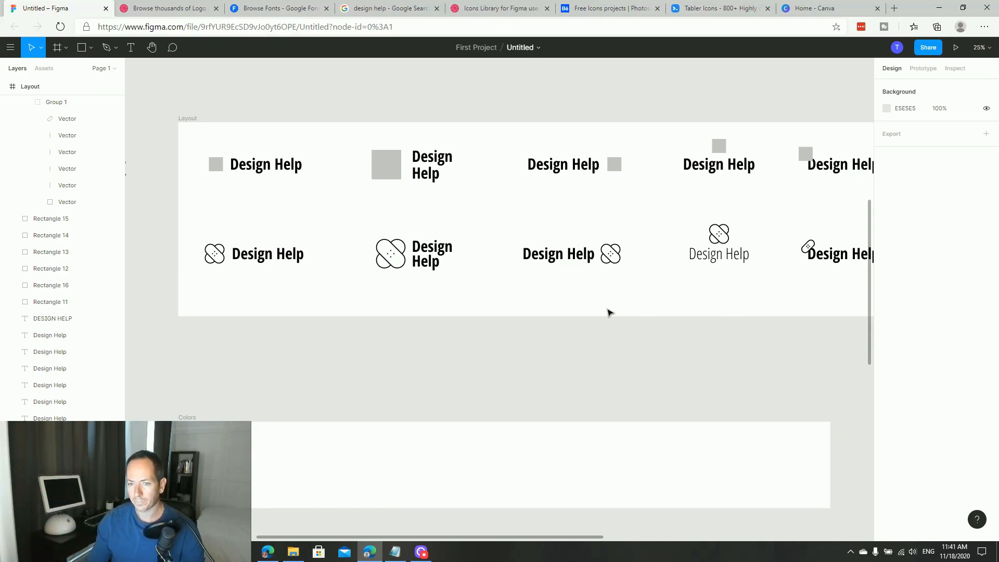
Duplicate the third lower-row Design Help logo directly below itself and move the copied bandage icon away from its text
scroll(652, 296, right, 8)
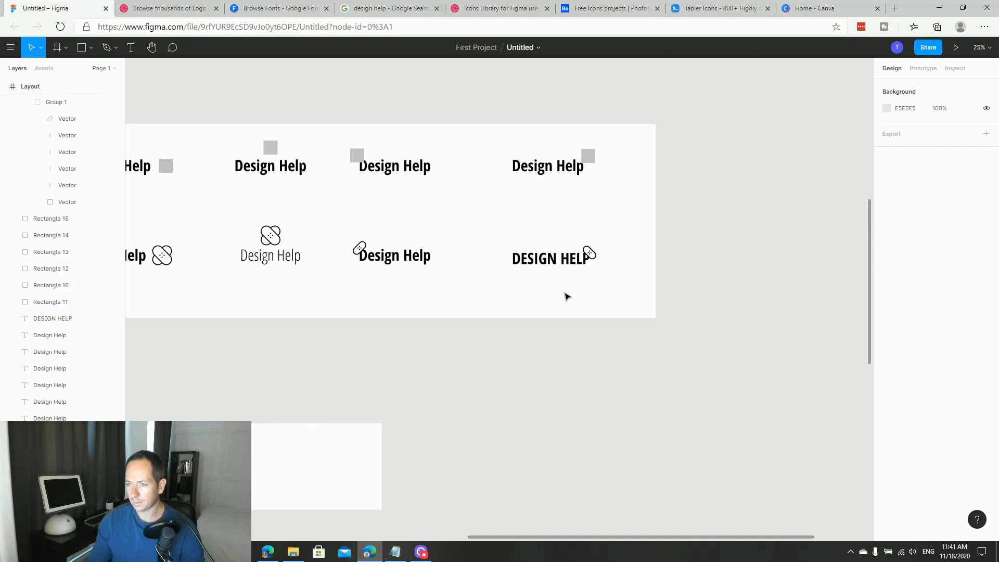
key(z)
drag(295, 196, 540, 343)
key(space)
drag(686, 322, 750, 330)
drag(353, 343, 814, 311)
drag(645, 317, 736, 313)
drag(437, 311, 712, 305)
drag(257, 134, 616, 276)
key(space)
drag(615, 281, 625, 216)
drag(600, 171, 706, 283)
click(656, 283)
click(602, 293)
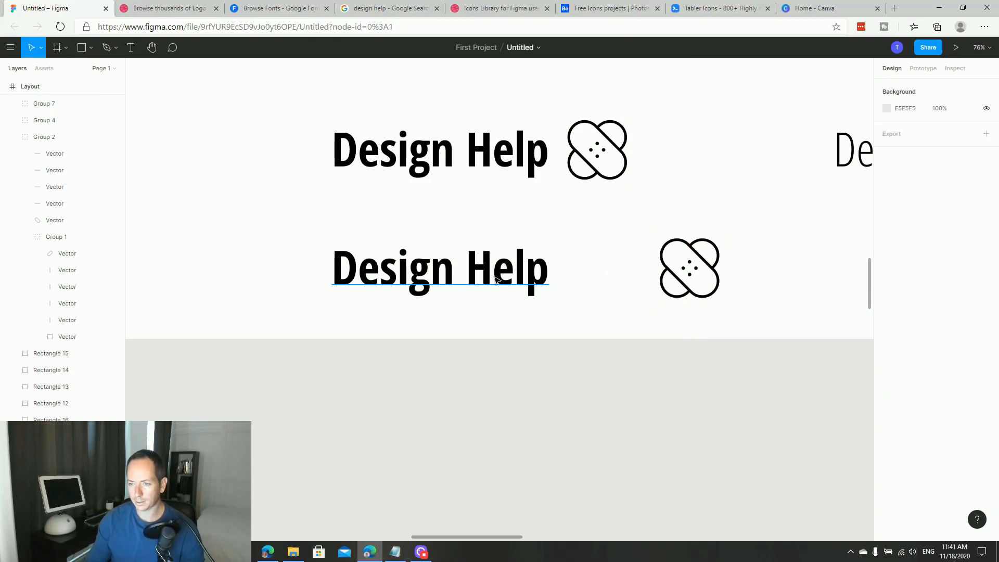
Copy the duplicated Design Help text beside itself and shorten the original's wording to Design
double_click(511, 277)
key(Escape)
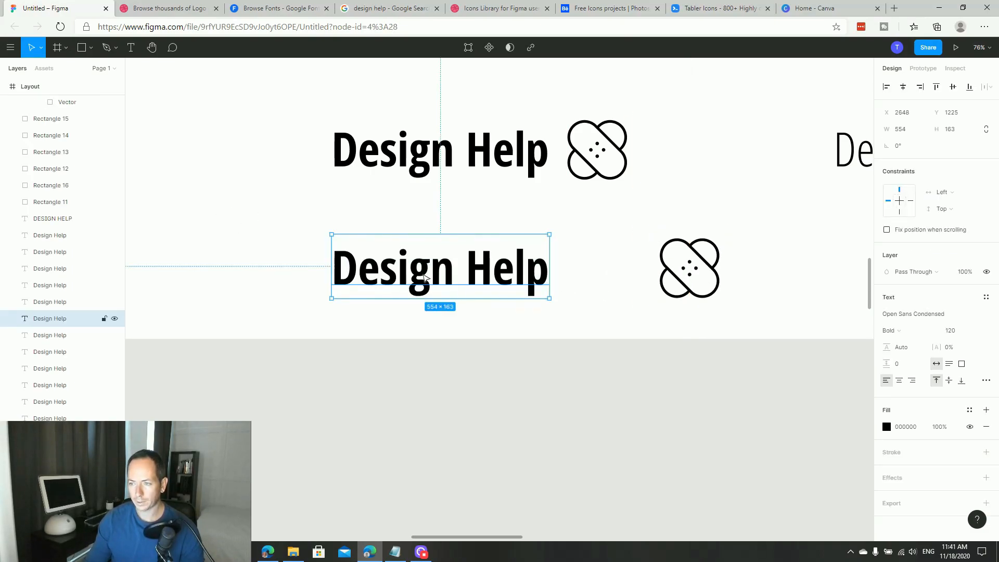
drag(426, 278, 660, 278)
double_click(501, 273)
click(491, 272)
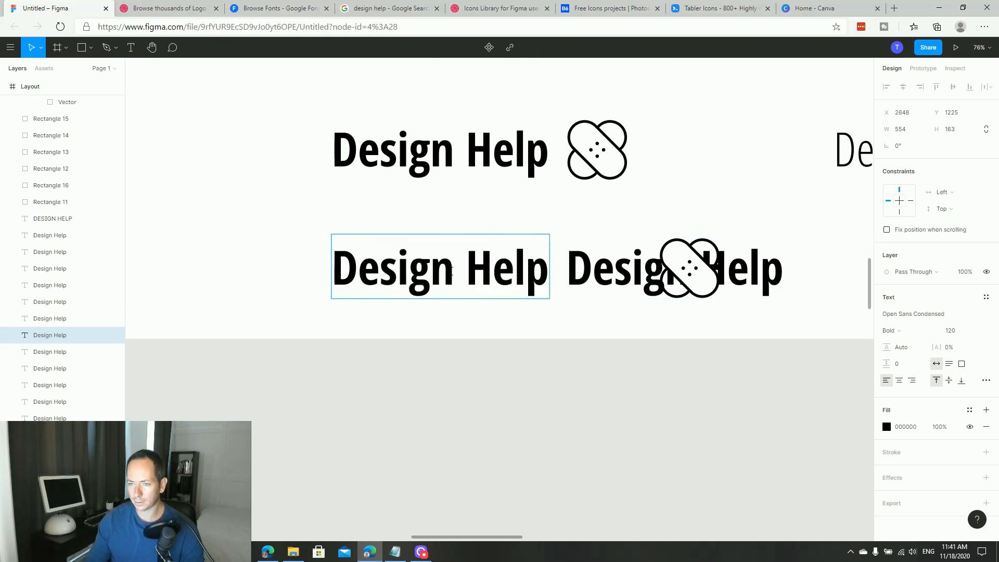
drag(452, 271, 550, 271)
key(BackSpace)
key(Escape)
Make a separate copy of the Design text beside it and change the copy's wording to H
mouse_move(399, 270)
mouse_down()
mouse_move(276, 271)
mouse_move(419, 271)
mouse_up()
double_click(400, 272)
text(h)
key(BackSpace)
text(H)
key(Escape)
Copy the H text beside itself and change the copy's wording to elp
drag(385, 268, 478, 269)
double_click(476, 270)
text(e)
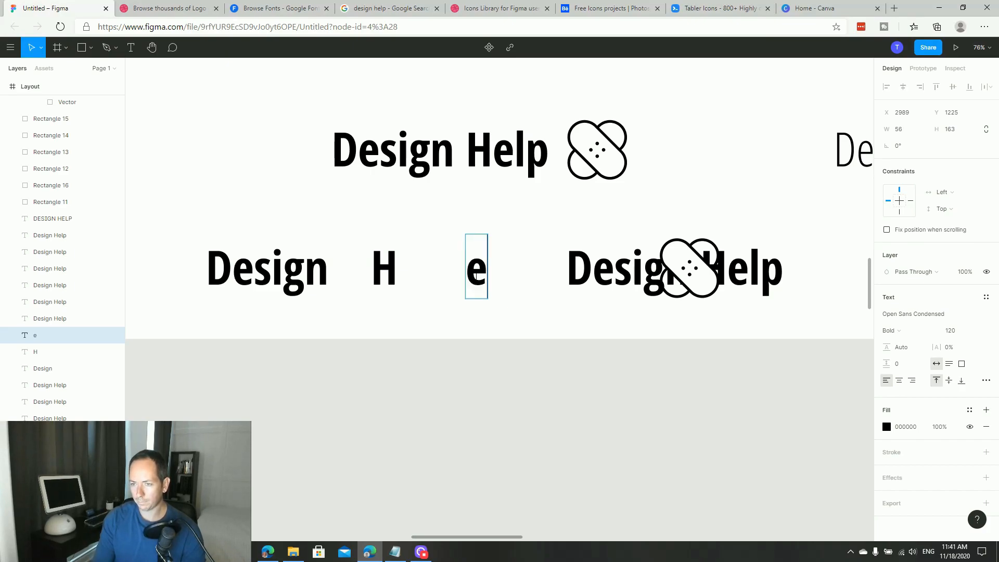
text(lp)
key(Escape)
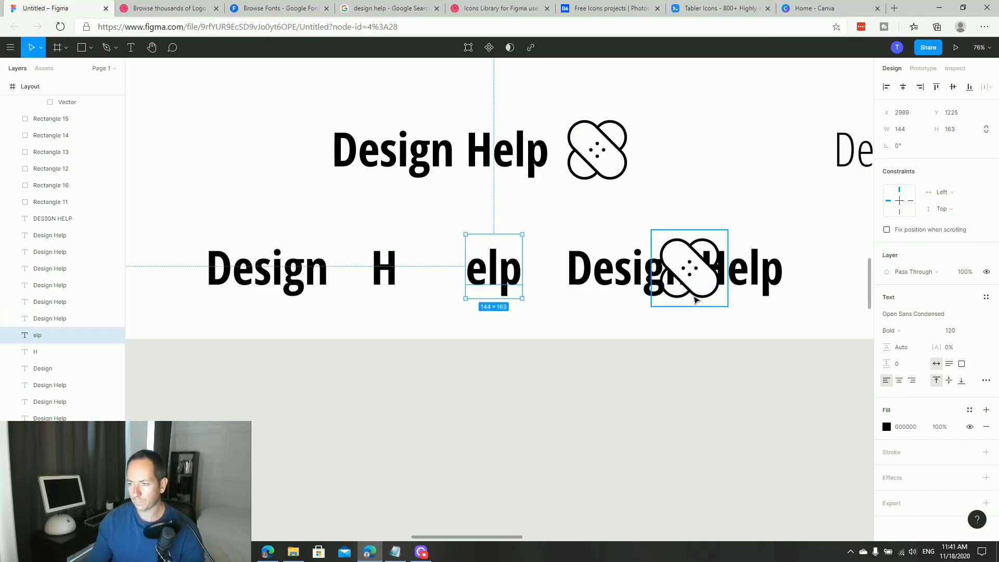
Delete the spare full Design Help text and move the bandage icon between the H and elp
click(764, 287)
key(Delete)
click(692, 289)
drag(692, 289, 427, 291)
key(z)
drag(337, 229, 604, 364)
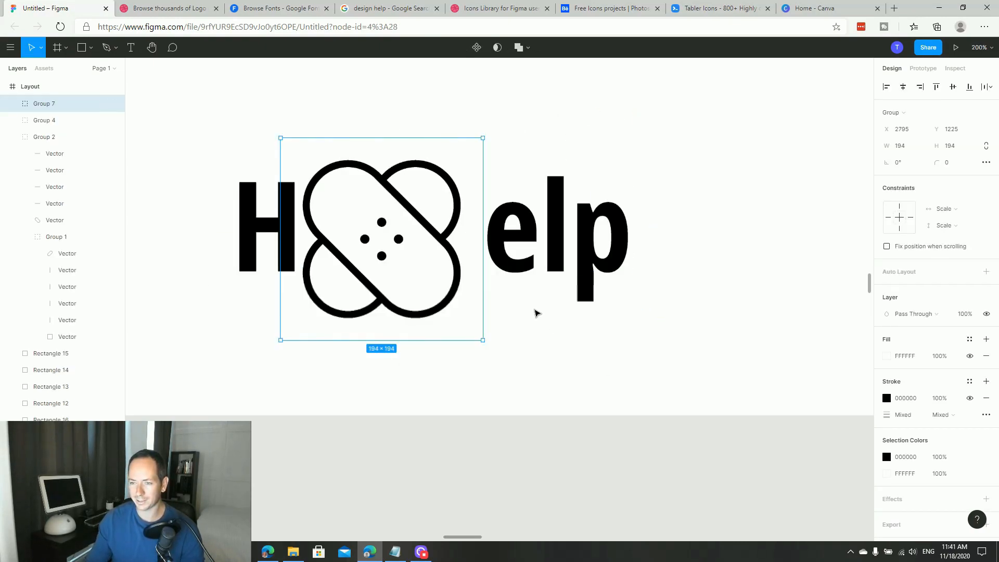
Scale the bandage icon down to 104 × 104 and fit it closely between the H and elp
drag(486, 340, 387, 275)
click(554, 254)
drag(554, 253, 484, 253)
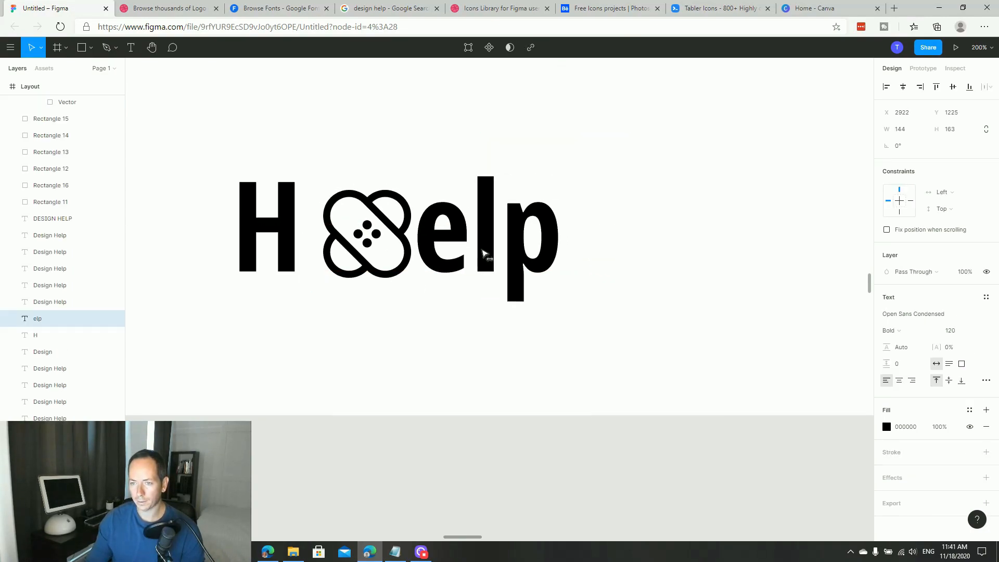
drag(396, 266, 385, 262)
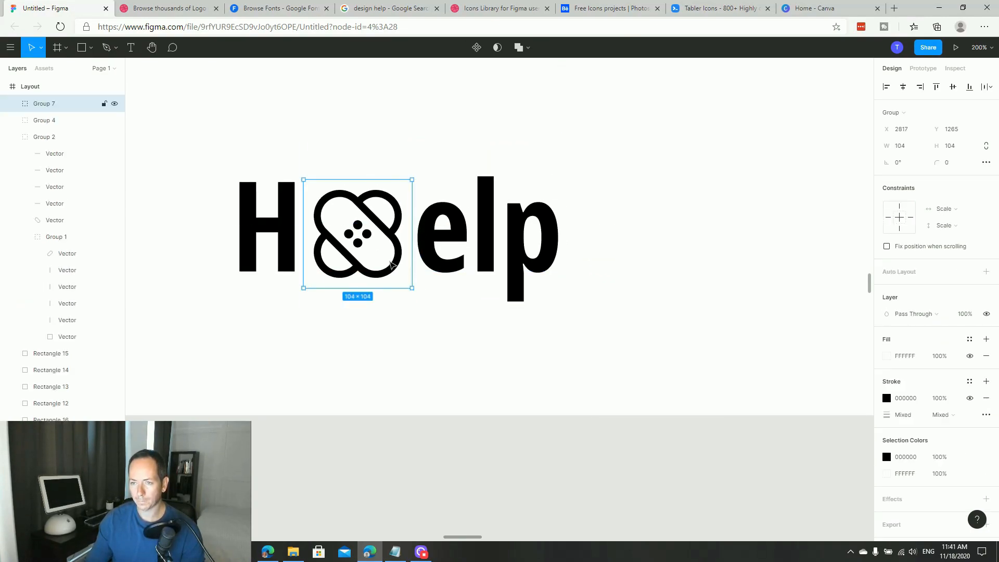
Delete the e from the elp text so the bandage icon takes its place in Help
double_click(469, 234)
click(471, 234)
key(BackSpace)
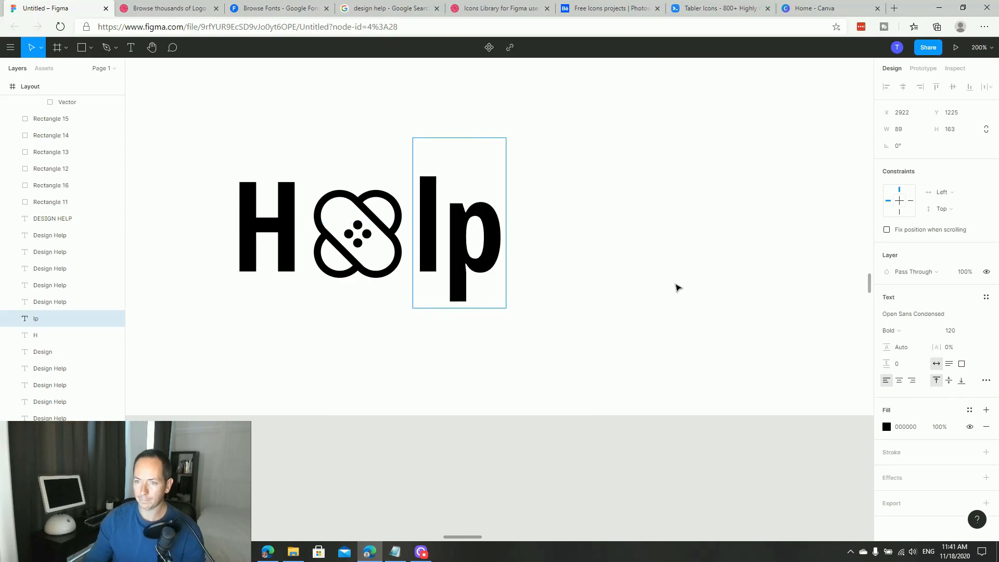
click(544, 370)
Close the gap between Design and the H, bandage icon and lp to normal word spacing
scroll(545, 369, down, 8)
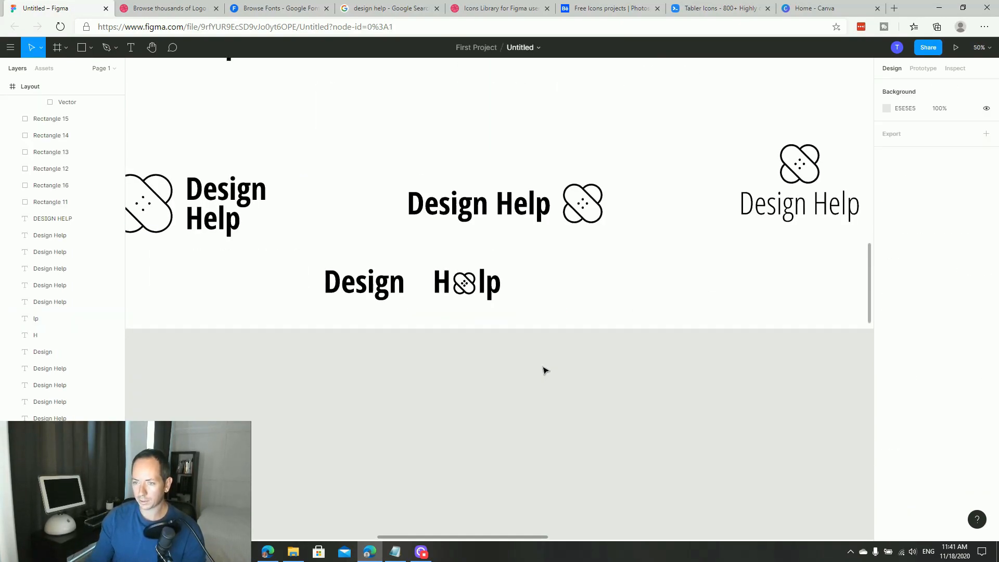
drag(515, 312, 671, 348)
drag(651, 314, 428, 261)
click(475, 336)
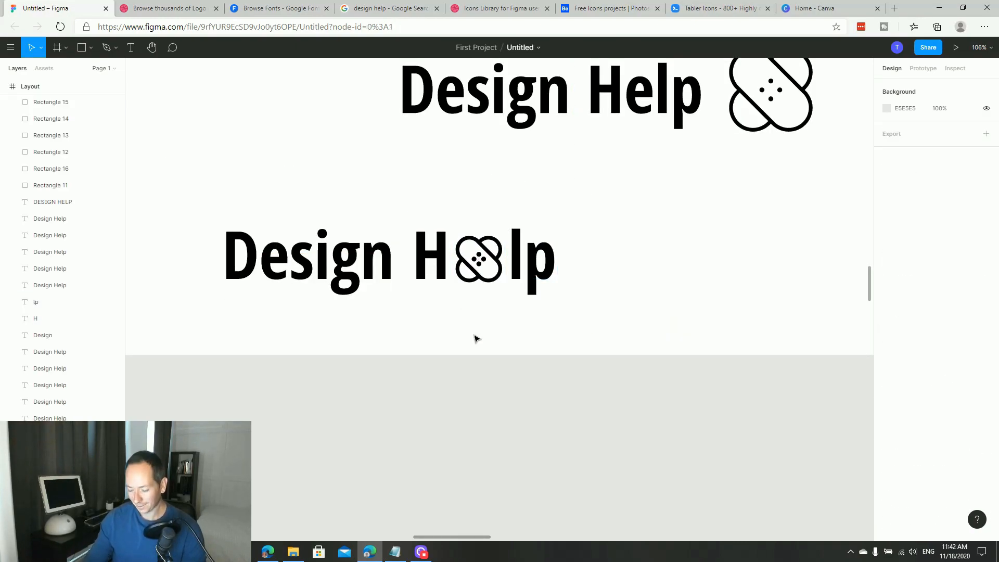
Move the wordmark with the bandage replacing the e so it lines up beneath the third lower-row logo
scroll(475, 337, down, 6)
drag(542, 305, 472, 296)
click(443, 331)
mouse_move(443, 331)
mouse_down()
mouse_move(420, 313)
mouse_move(461, 323)
mouse_up()
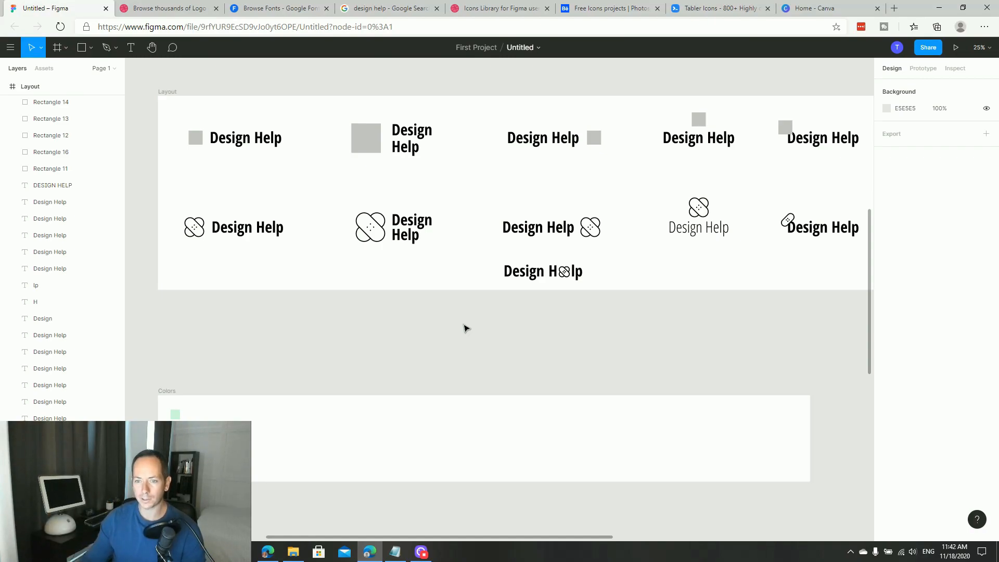
Copy the first lower-row Design Help logo with its bandage icon into the Colors frame beside the swatches
scroll(423, 319, right, 5)
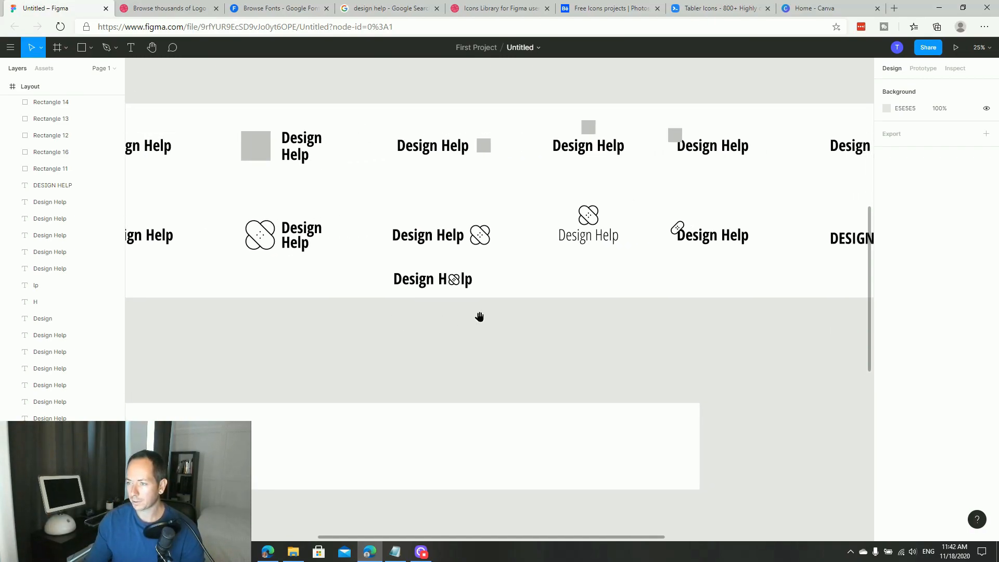
scroll(535, 320, left, 5)
scroll(535, 320, left, 3)
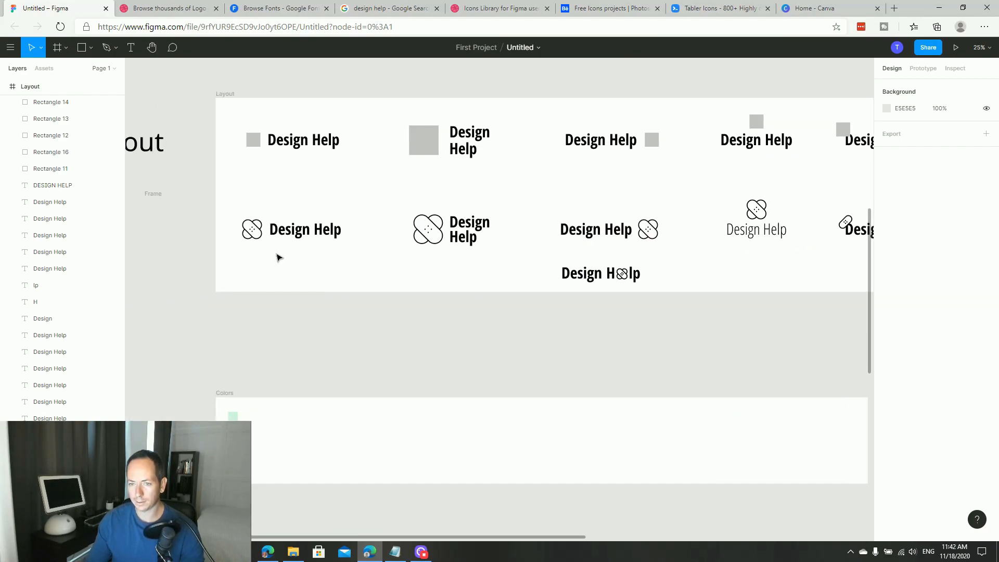
drag(348, 254, 229, 240)
scroll(292, 219, left, 5)
scroll(292, 218, down, 3)
drag(358, 192, 404, 400)
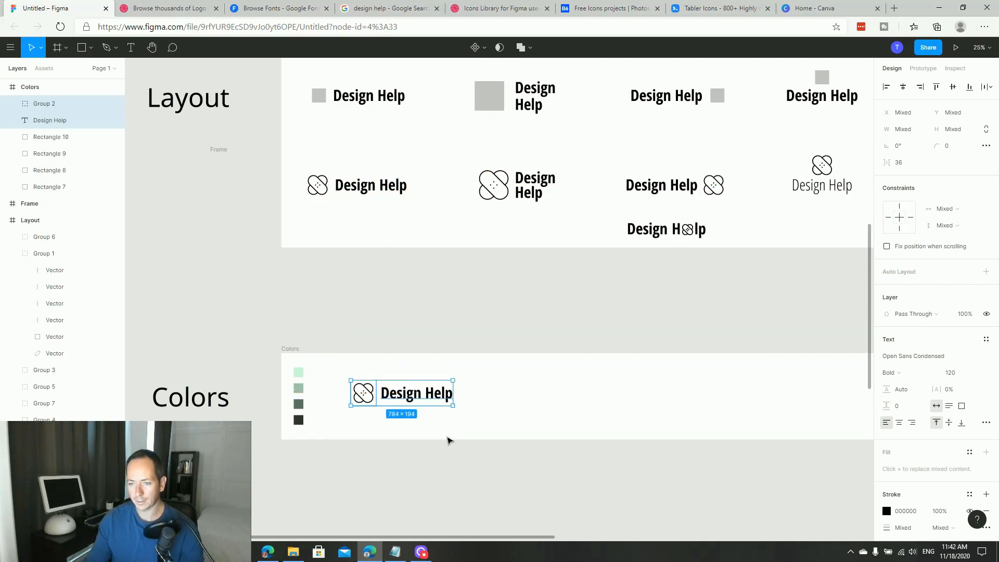
Shift the copied bandage icon and Design Help text together slightly within the Colors frame
click(449, 449)
drag(451, 452, 446, 370)
drag(162, 238, 585, 408)
drag(526, 416, 496, 421)
drag(625, 333, 426, 261)
drag(503, 292, 508, 297)
click(524, 336)
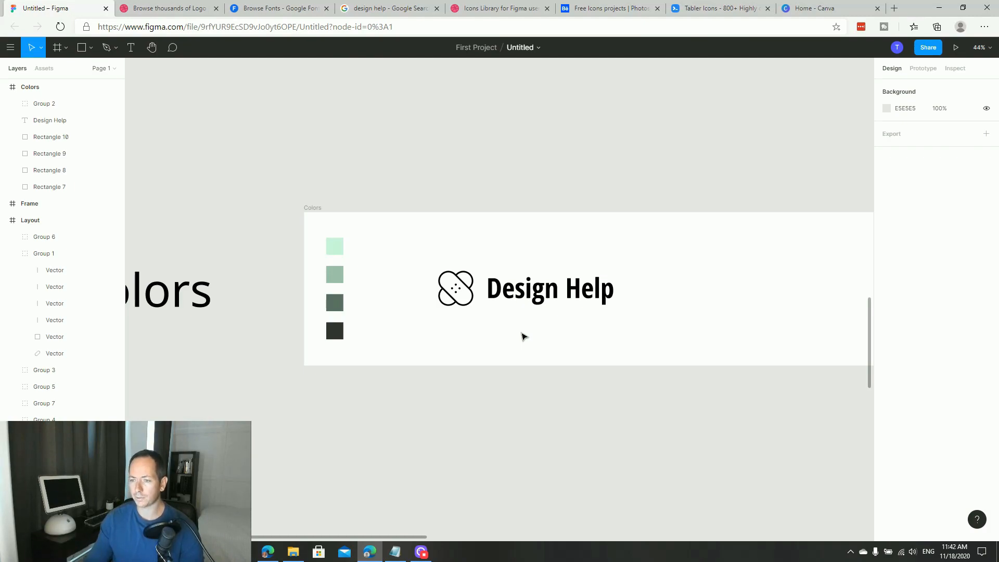
Set the fill of the Design Help text in the Colors frame to 333333
drag(528, 335, 505, 319)
key(z)
drag(247, 153, 702, 460)
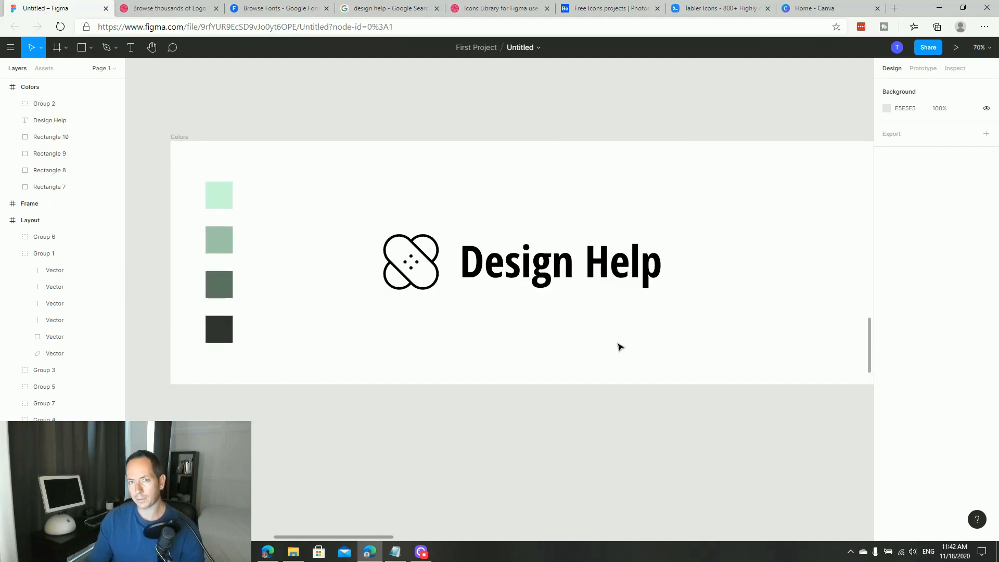
drag(556, 350, 516, 337)
drag(430, 325, 484, 316)
click(564, 258)
click(887, 427)
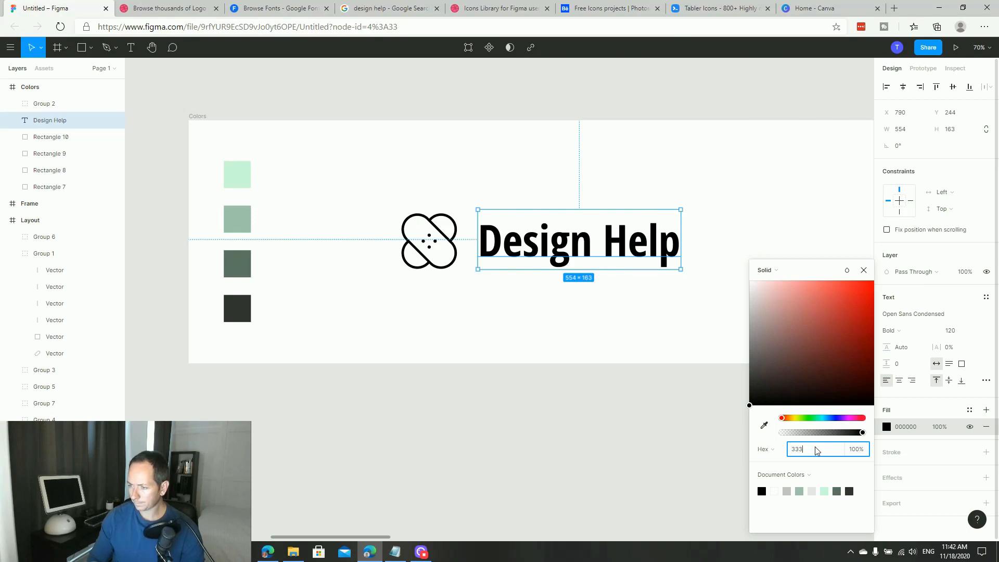
key(Return)
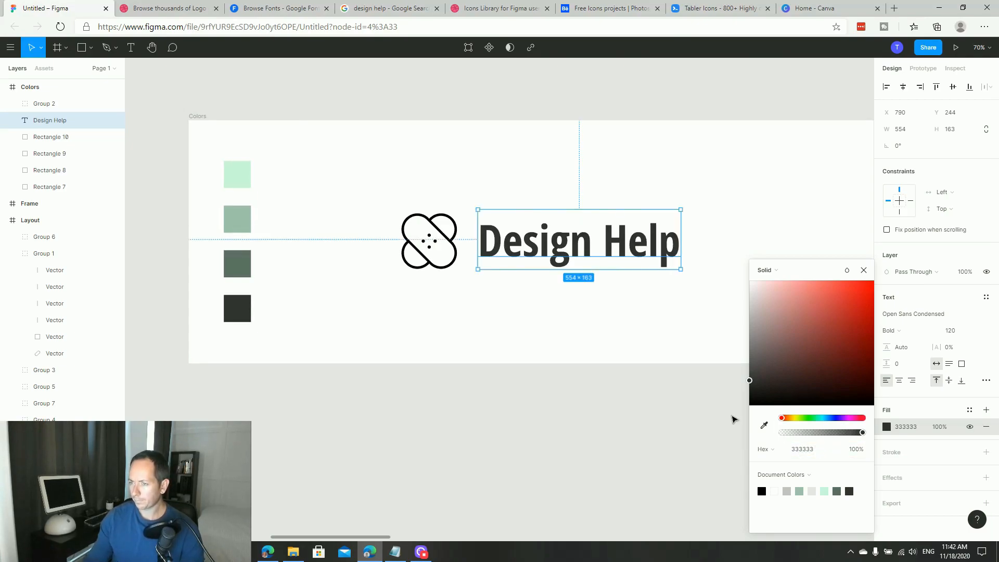
click(740, 423)
Set the stroke colour of the front bandage outline in the Colors frame's icon to 333333
ctrl+scroll(627, 235, up, 5)
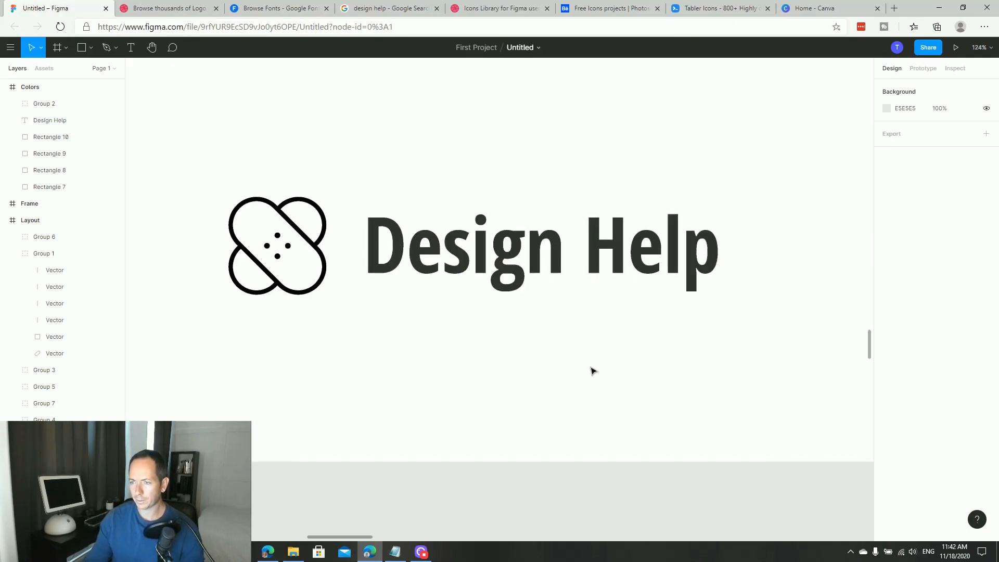
scroll(625, 372, left, 2)
click(363, 291)
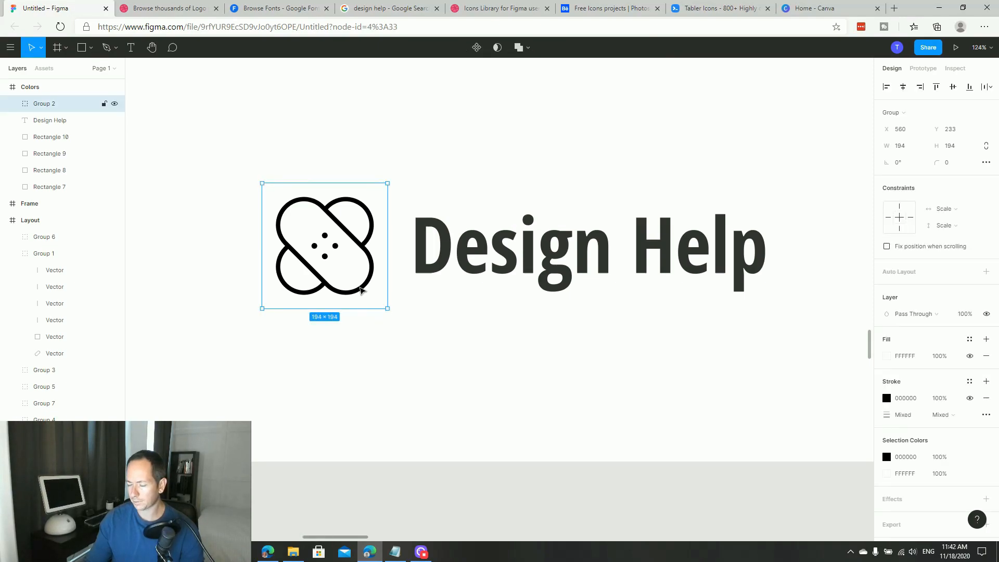
double_click(350, 293)
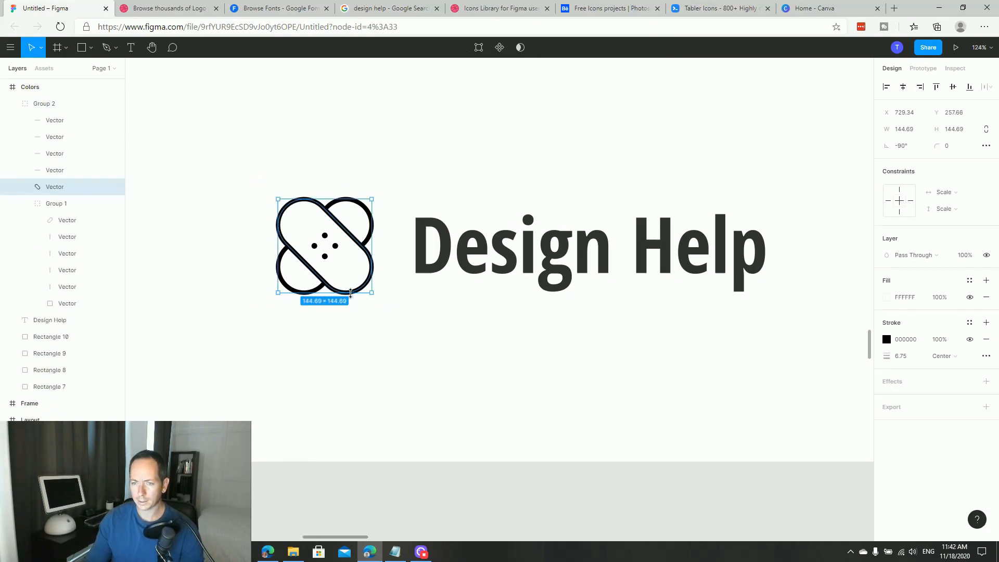
click(909, 339)
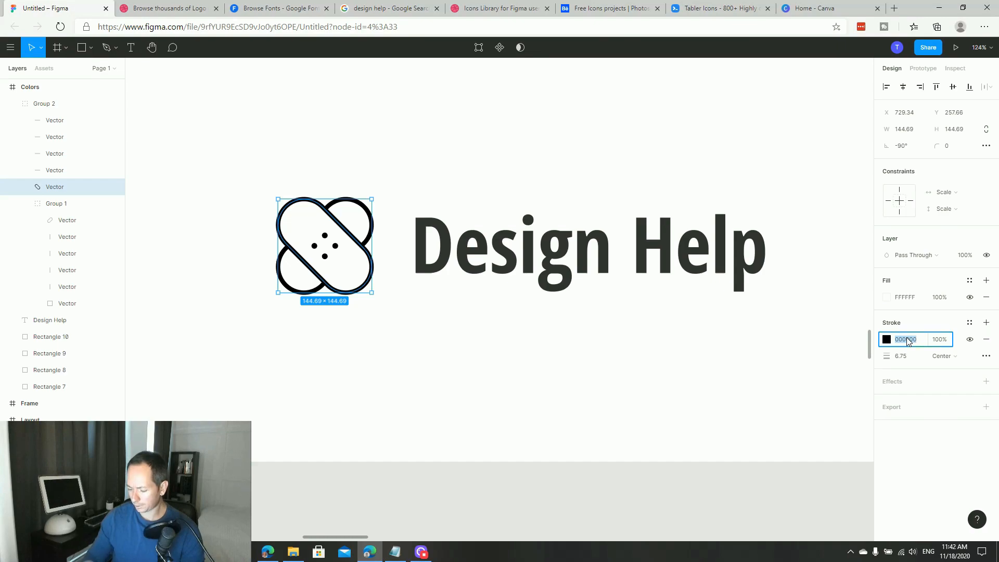
text(333)
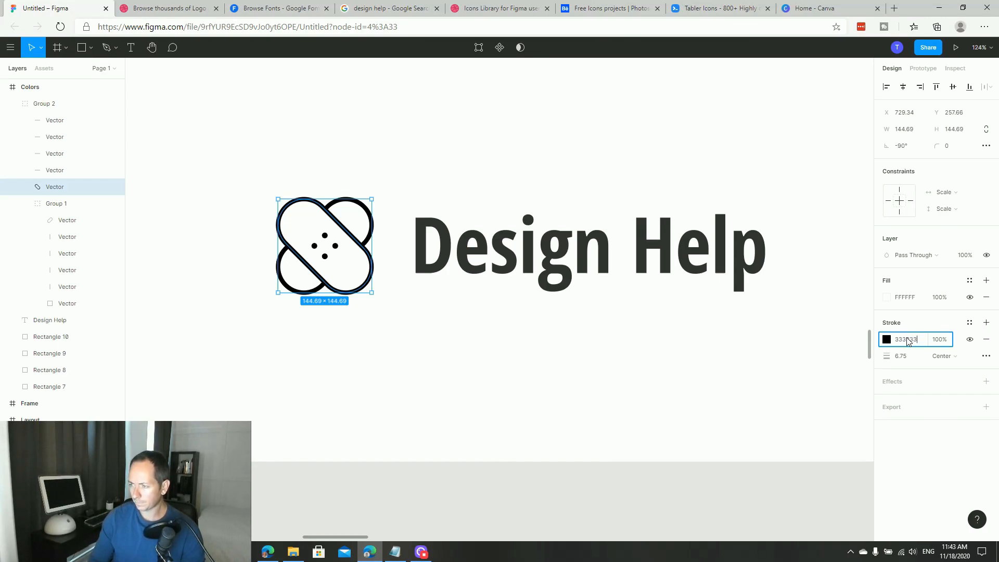
text(333)
key(Return)
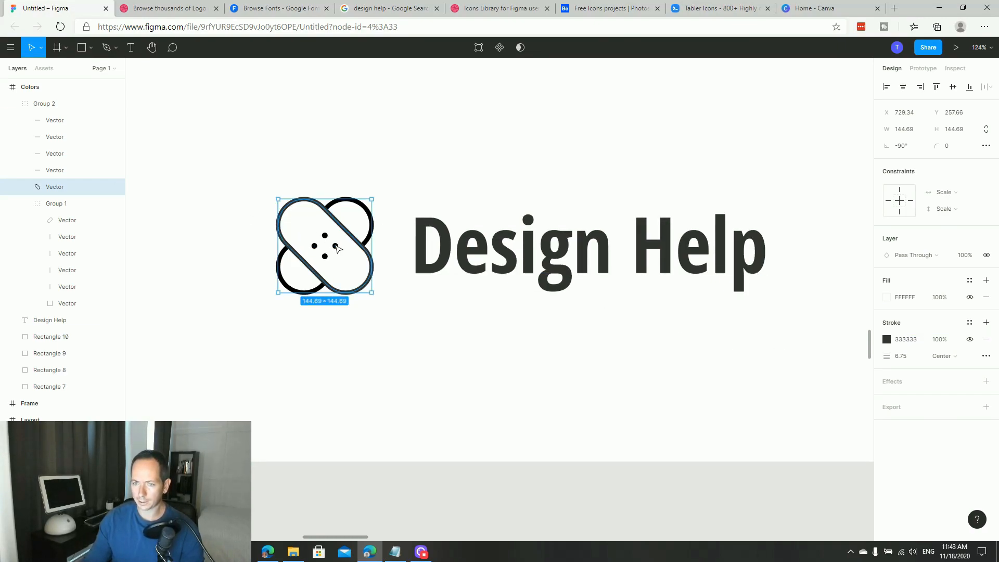
Set the stroke colour of all four dots in the bandage icon to 333333
click(335, 245)
shift+click(325, 235)
shift+click(314, 246)
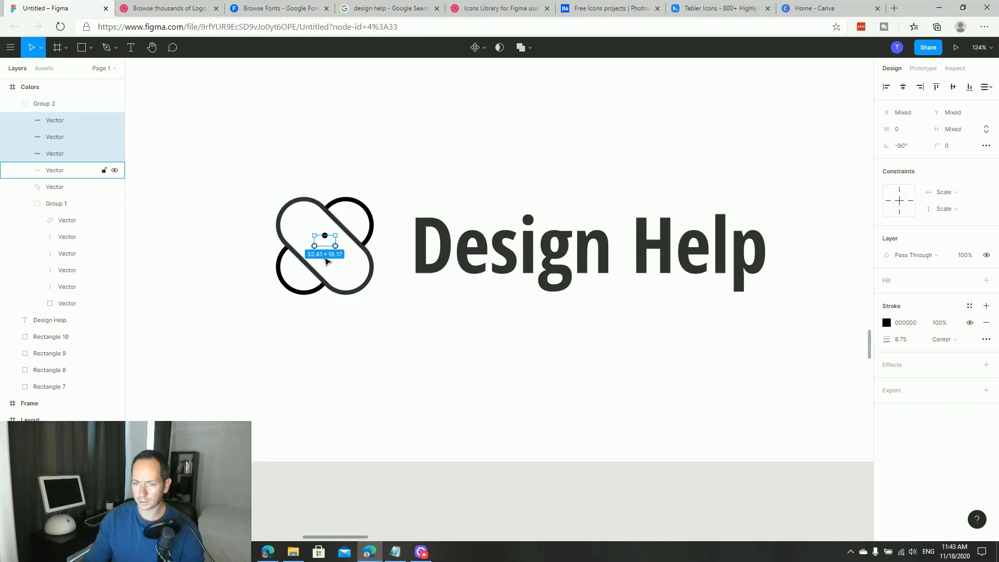
shift+click(325, 256)
click(911, 325)
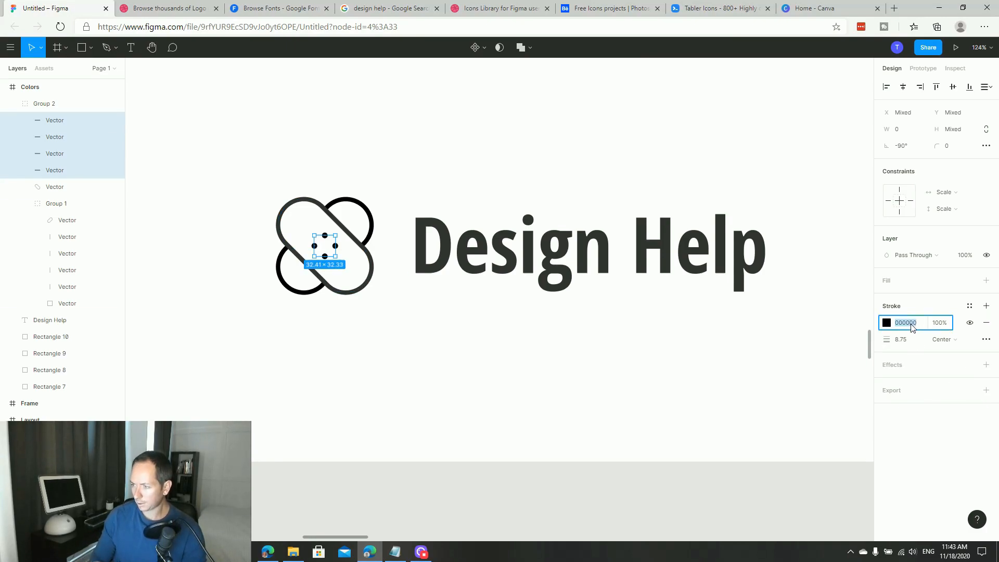
text(333333)
key(Return)
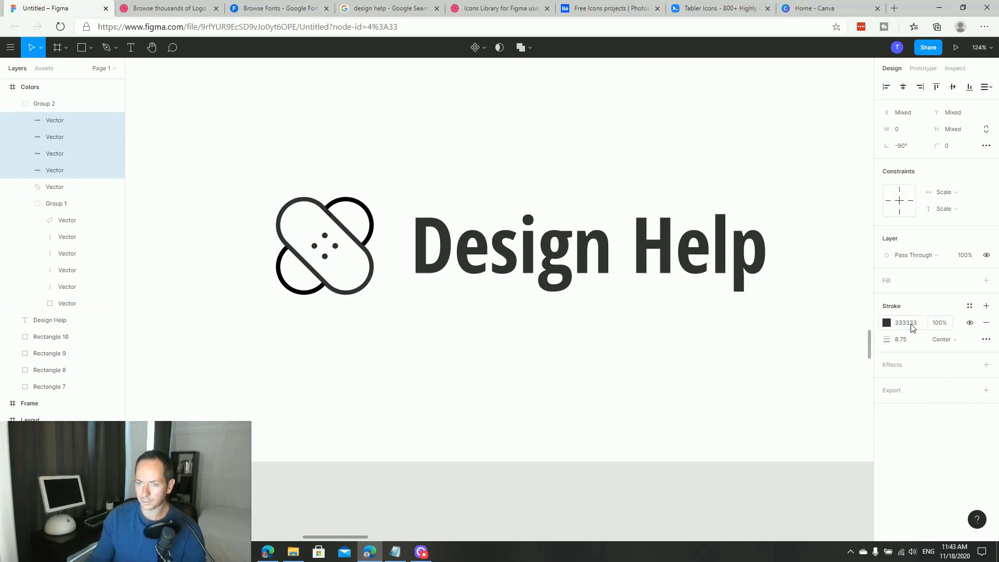
Set the stroke colour of the rear bandage outline in the icon to 333333
click(367, 210)
double_click(367, 211)
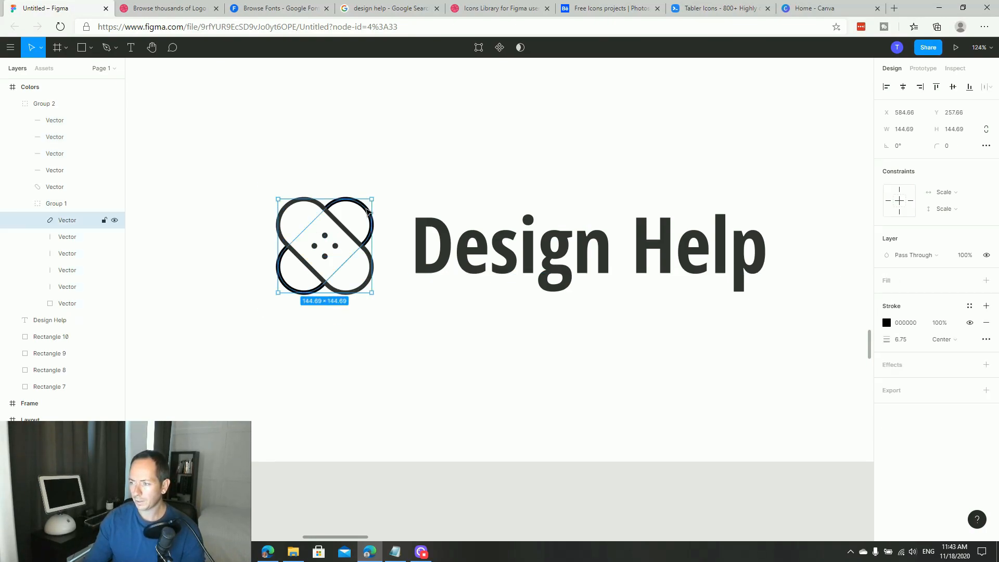
click(910, 326)
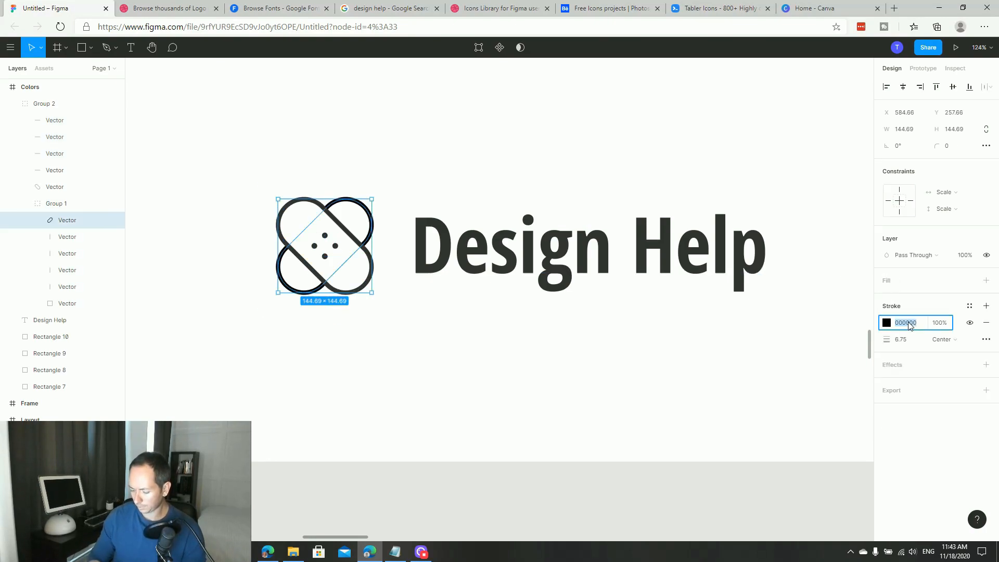
key(Return)
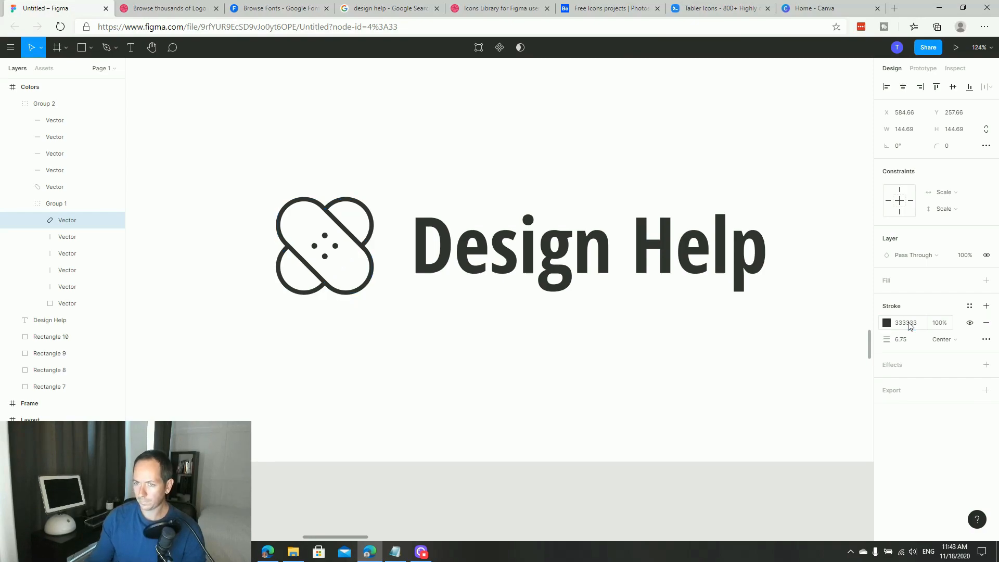
Duplicate the dark grey logo so two versions sit side by side in the Colors frame
click(670, 417)
key(ctrl+minus)
drag(453, 366, 351, 334)
drag(547, 300, 353, 235)
mouse_move(430, 268)
mouse_down()
mouse_move(415, 261)
mouse_move(399, 278)
mouse_move(776, 280)
mouse_move(424, 279)
mouse_move(432, 283)
mouse_up()
click(425, 324)
drag(425, 324, 439, 314)
drag(163, 140, 729, 402)
drag(503, 351, 480, 346)
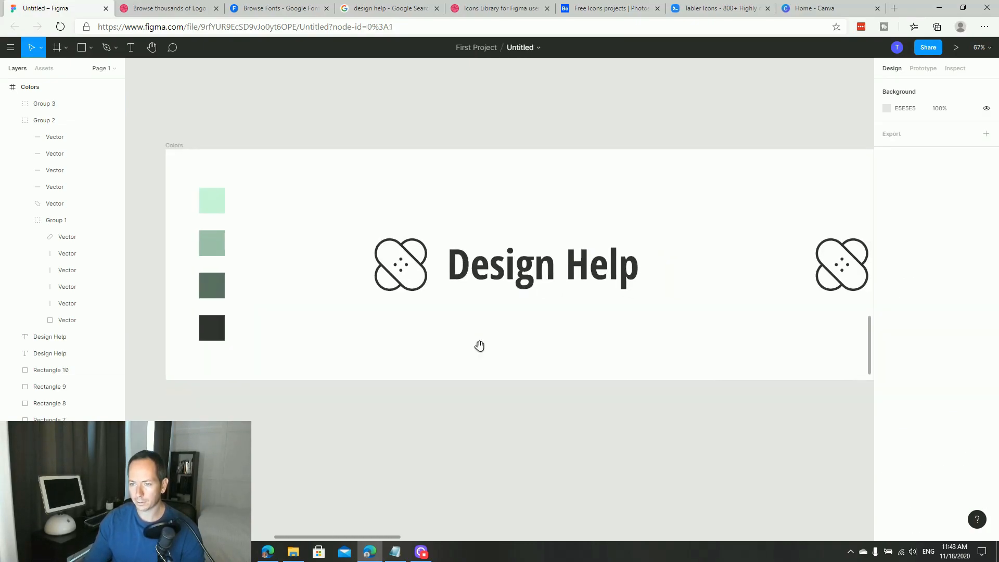
Recolour the Design Help text nearest the swatches with the dark green sampled from the third swatch
click(472, 276)
key(i)
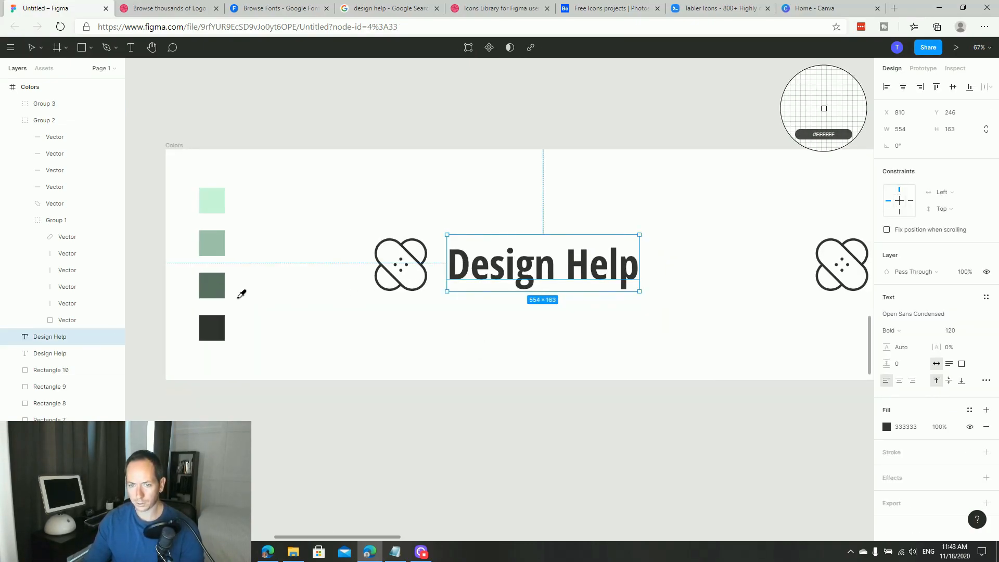
click(211, 285)
click(323, 340)
Fill the front bandage of the icon nearest the swatches with 9FC1A9, sampled from the second swatch
click(413, 288)
double_click(415, 290)
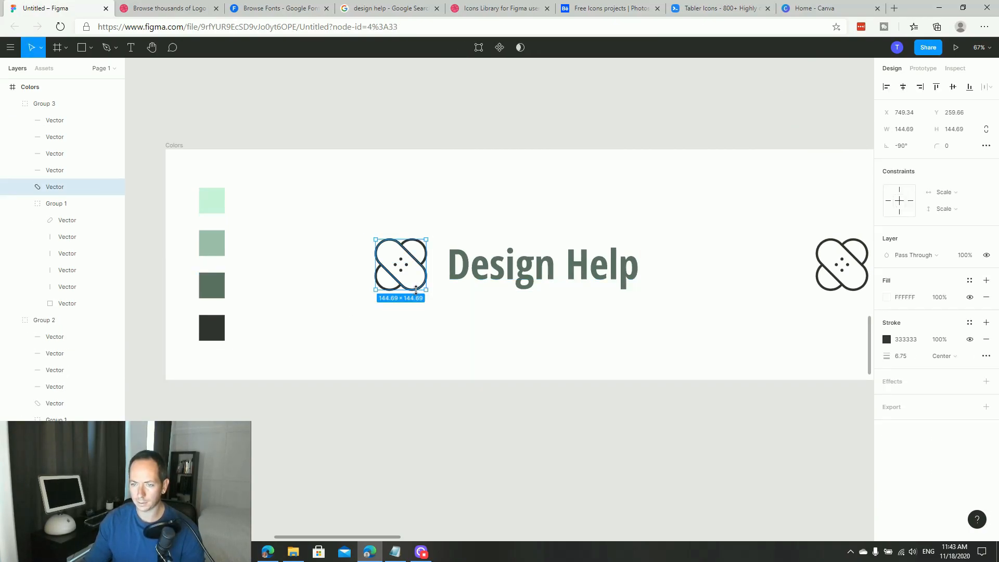
click(888, 297)
click(764, 426)
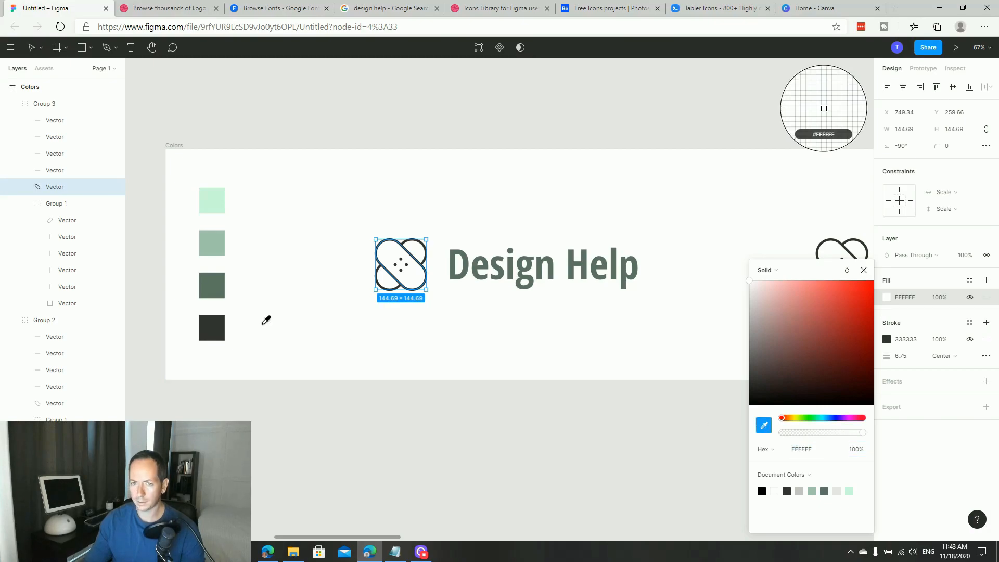
click(215, 252)
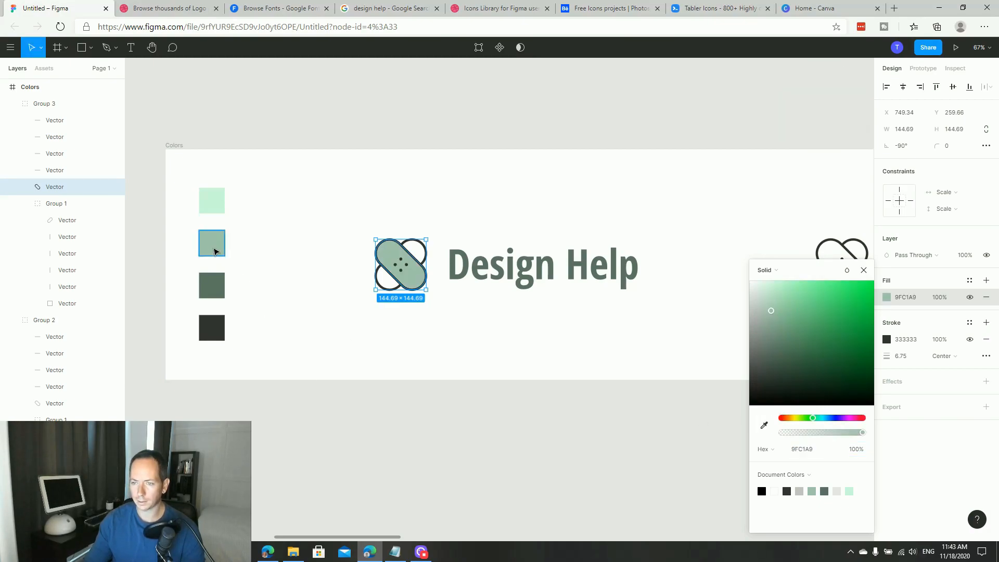
click(286, 289)
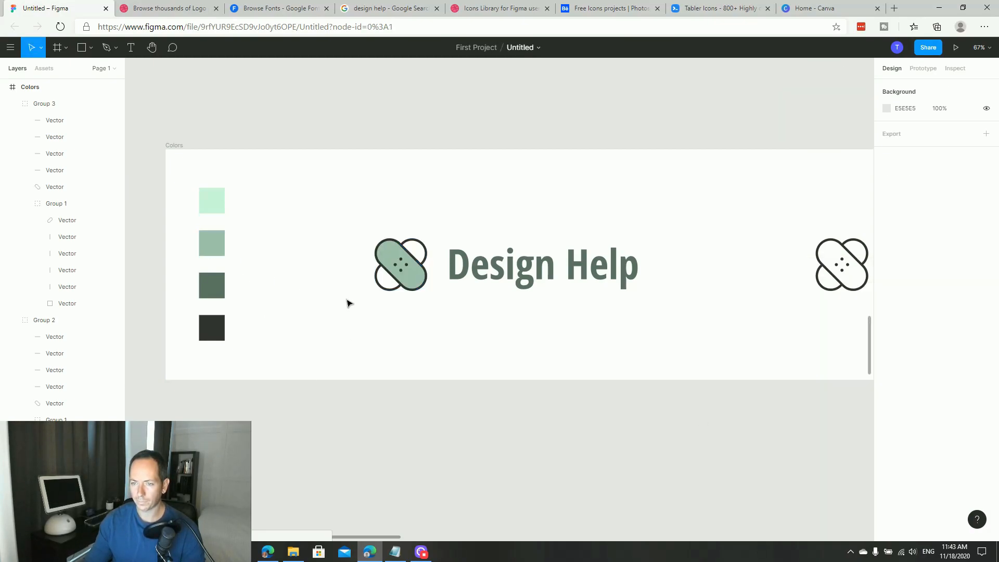
Add a fill to the rear bandage of the same icon and sample 9FC1A9 from the second swatch for it
click(388, 291)
double_click(390, 292)
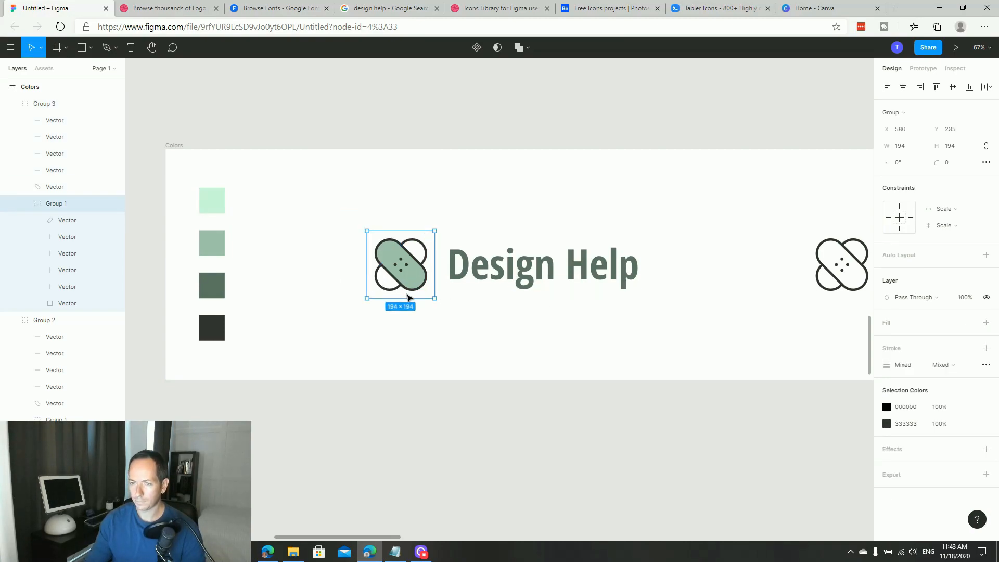
double_click(397, 292)
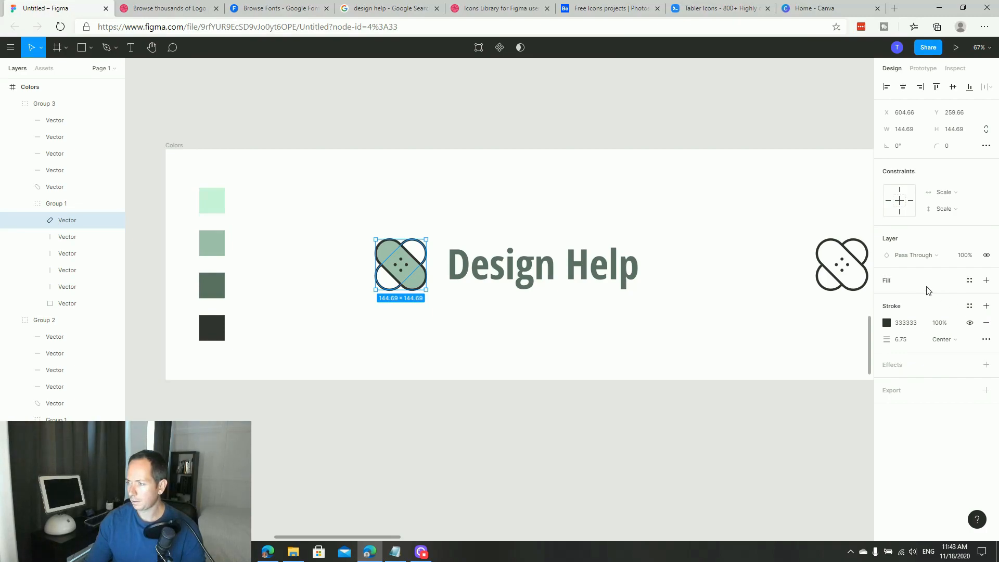
click(987, 280)
click(886, 298)
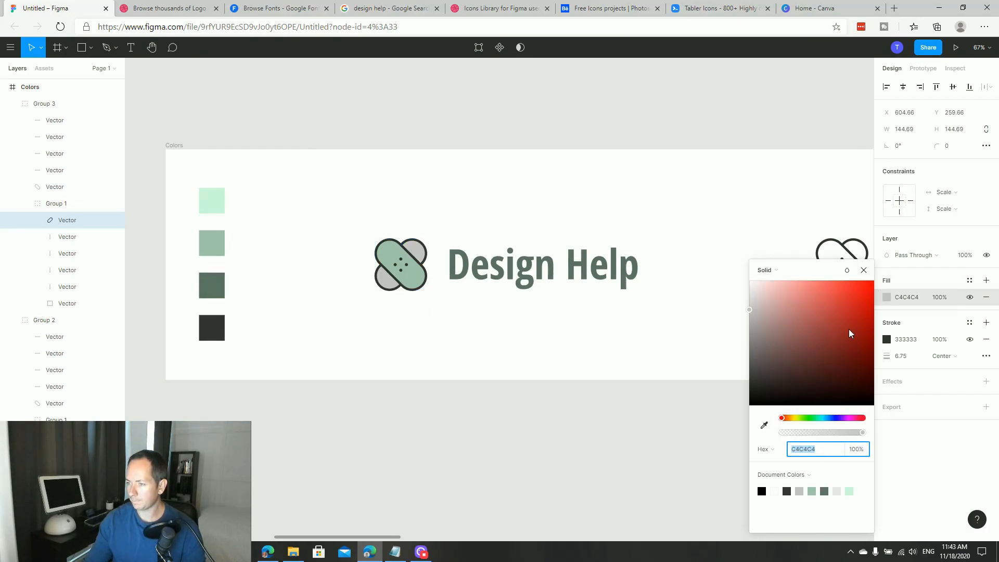
click(764, 425)
click(211, 245)
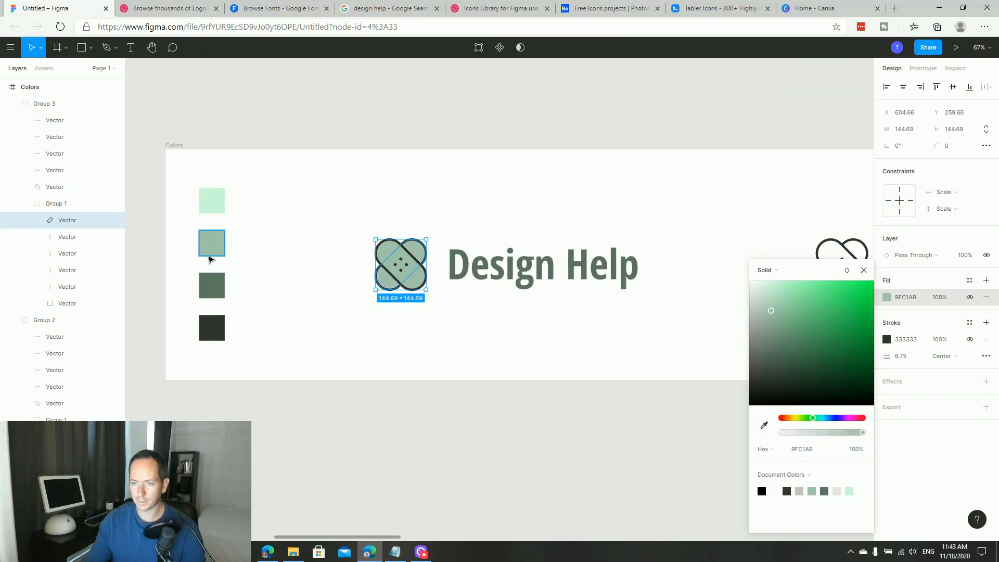
click(266, 250)
Duplicate the green-filled logo beside the swatches, with the two existing versions spaced farther along the Colors frame
scroll(321, 319, right, 2)
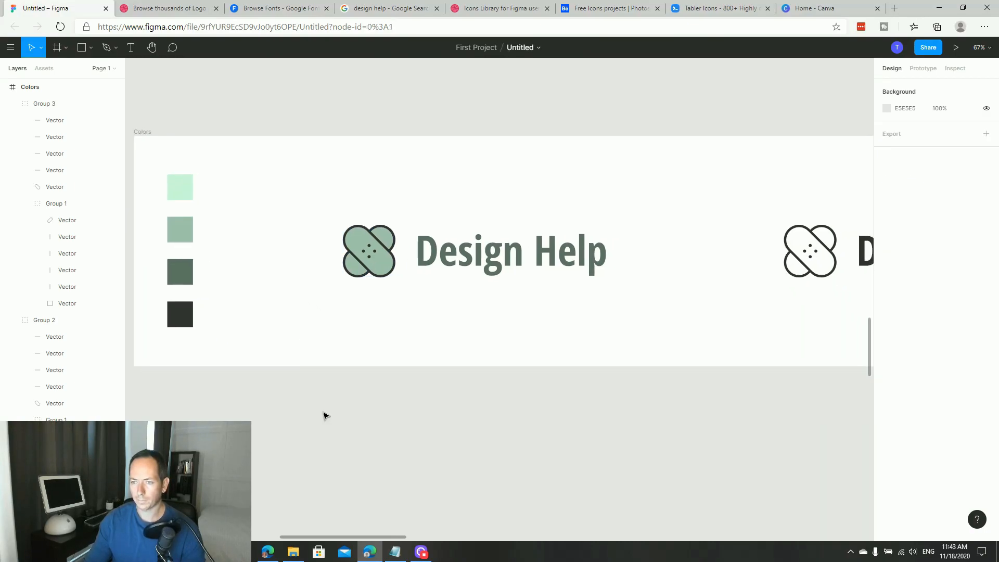
scroll(323, 414, down, 5)
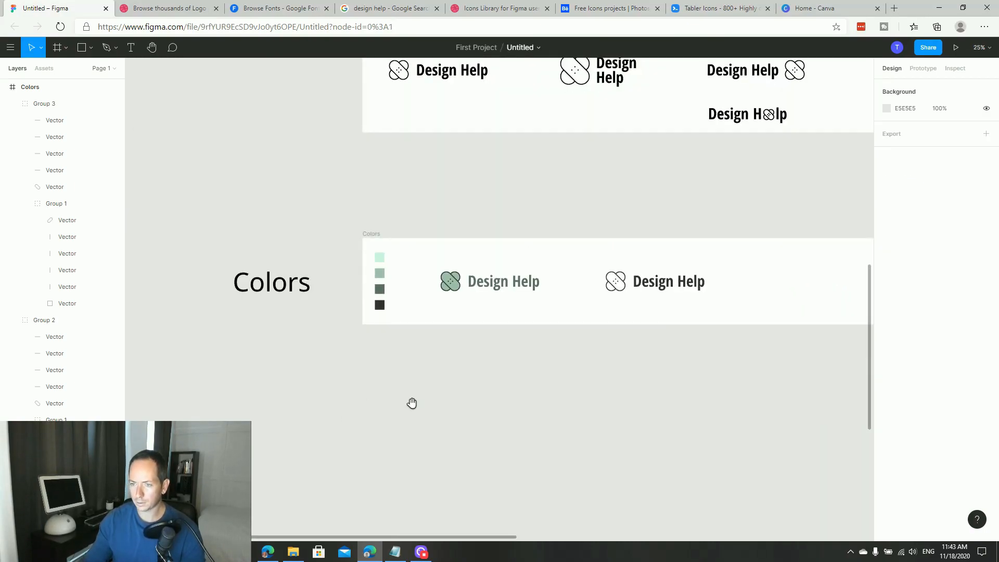
scroll(395, 406, right, 1)
drag(707, 336, 399, 244)
drag(462, 286, 438, 277)
click(701, 310)
click(644, 283)
click(430, 299)
key(z)
drag(290, 218, 625, 346)
key(z)
drag(285, 139, 618, 400)
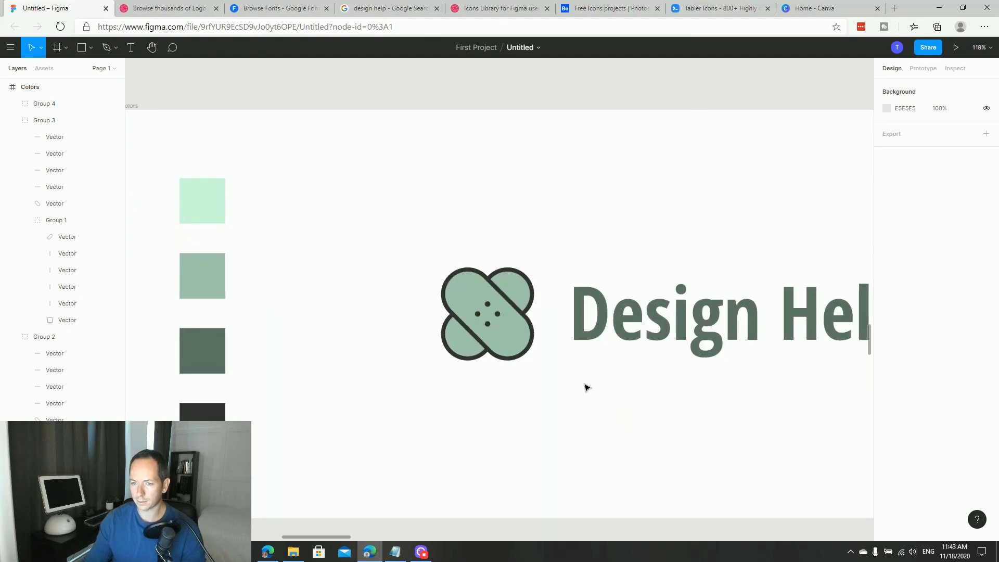
Set the stroke colour of the four dots in the duplicated bandage icon to FFFFFF
double_click(490, 327)
shift+click(498, 315)
shift+click(488, 304)
shift+click(478, 315)
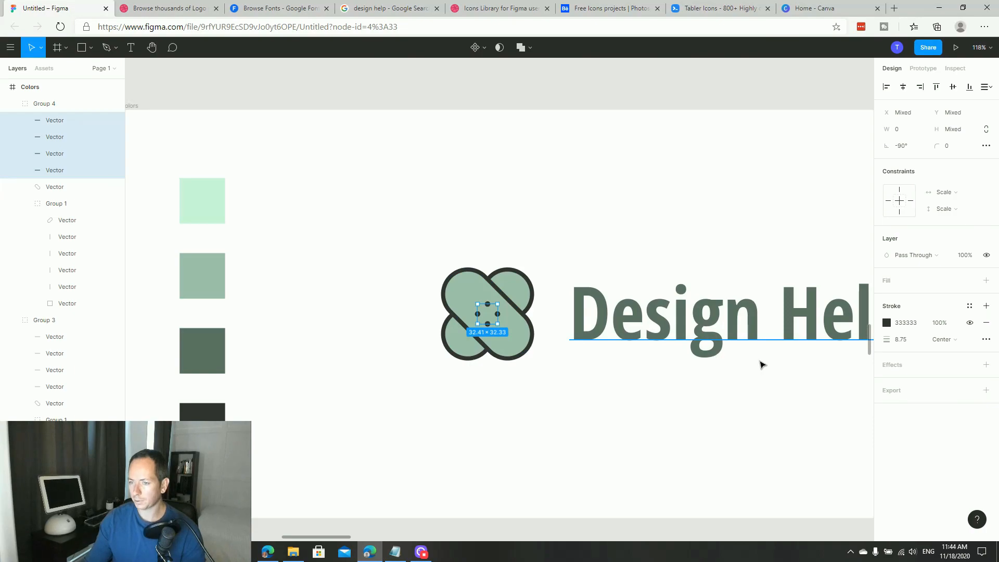
click(887, 323)
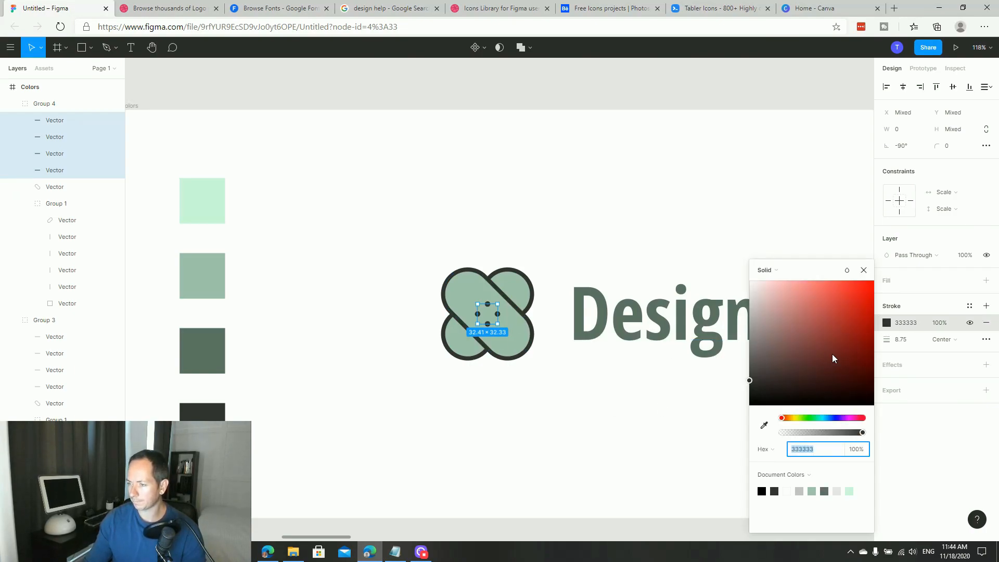
text(ffffff)
key(Return)
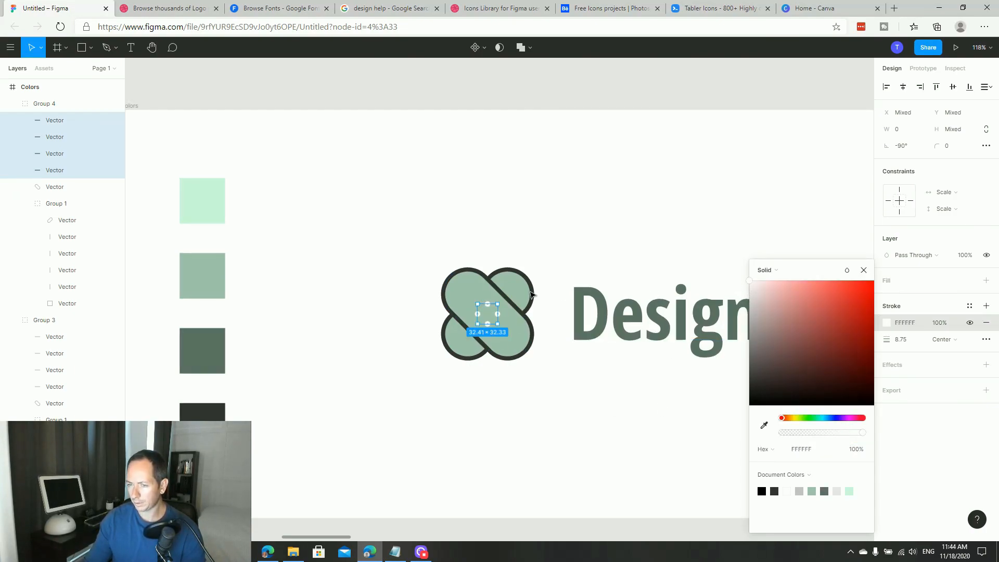
Set the stroke colour of the front bandage in the duplicated icon to FFFFFF
click(507, 301)
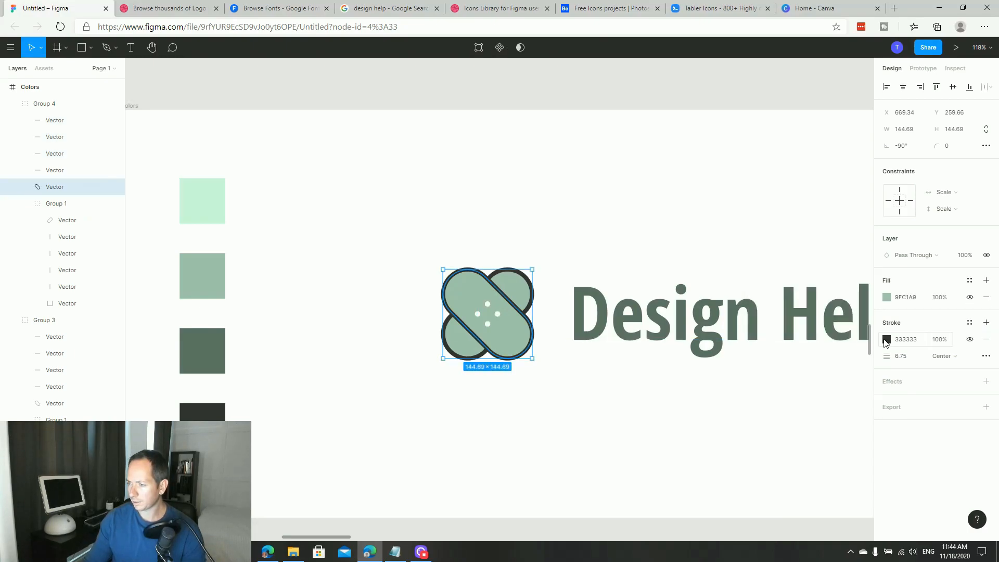
click(887, 340)
text(ffffff)
key(Return)
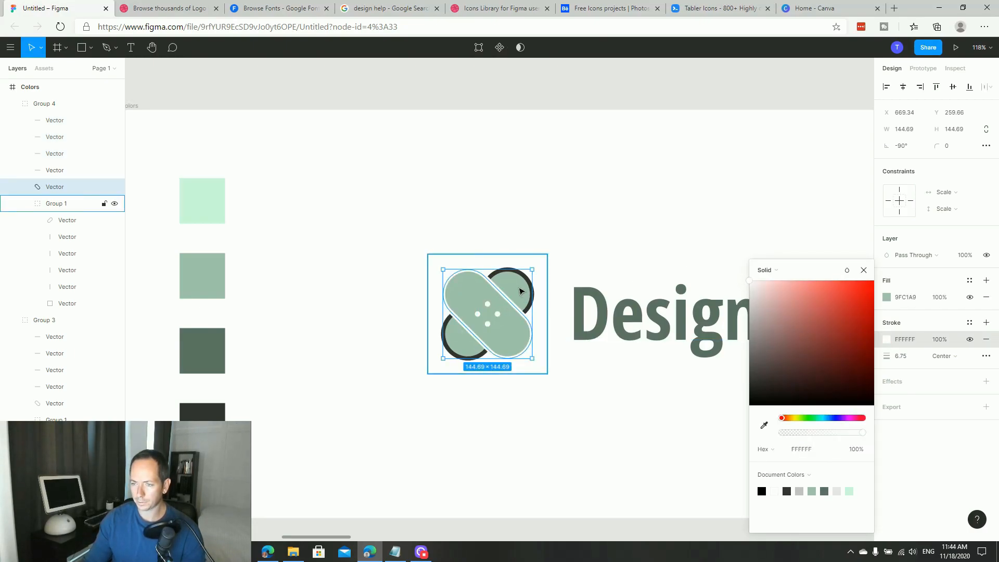
Set the stroke colour of the rear bandage in the duplicated icon to FFFFFF
click(519, 282)
click(517, 274)
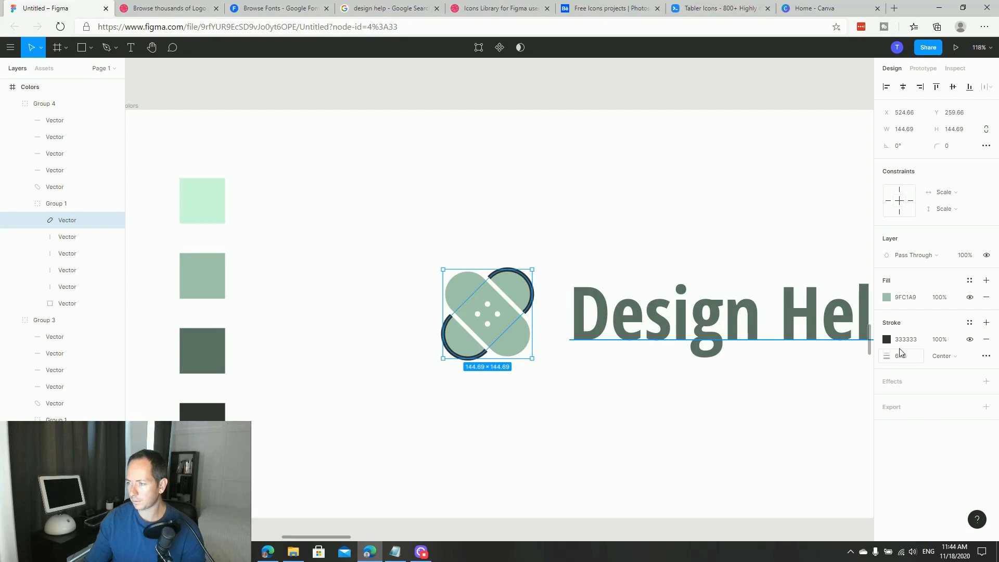
click(887, 340)
text(ffffff)
key(Return)
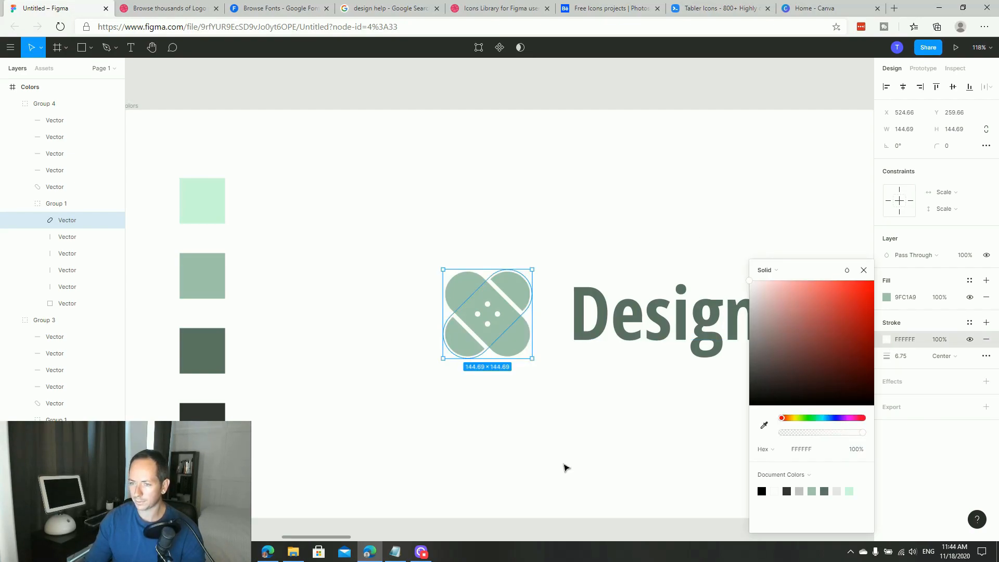
click(566, 465)
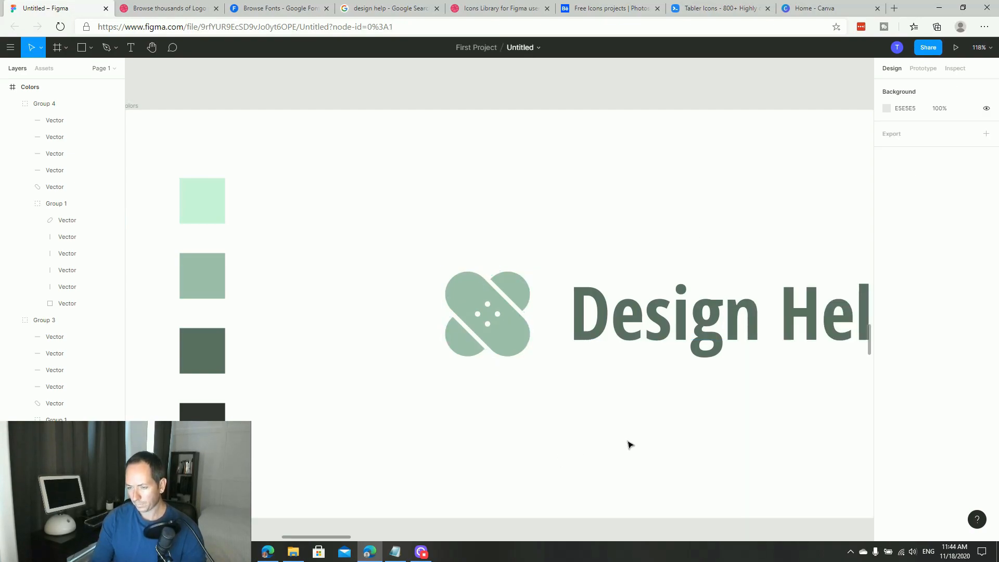
Raise the white-stroked green logo within the Colors frame and place a duplicate of it directly below
key(ctrl+minus)
key(ctrl+minus)
key(ctrl+minus)
drag(526, 366, 453, 333)
key(z)
drag(326, 213, 653, 411)
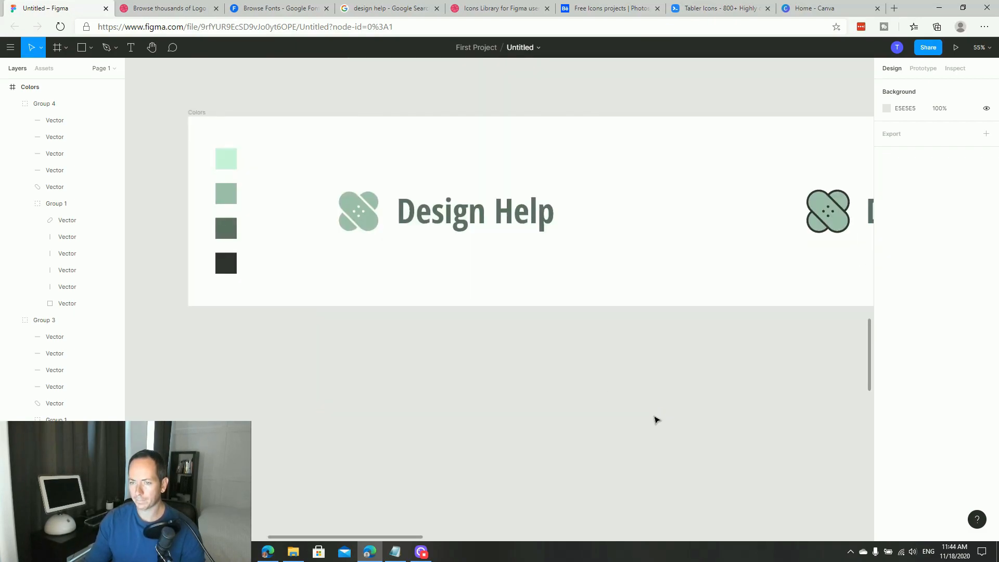
drag(574, 389, 619, 434)
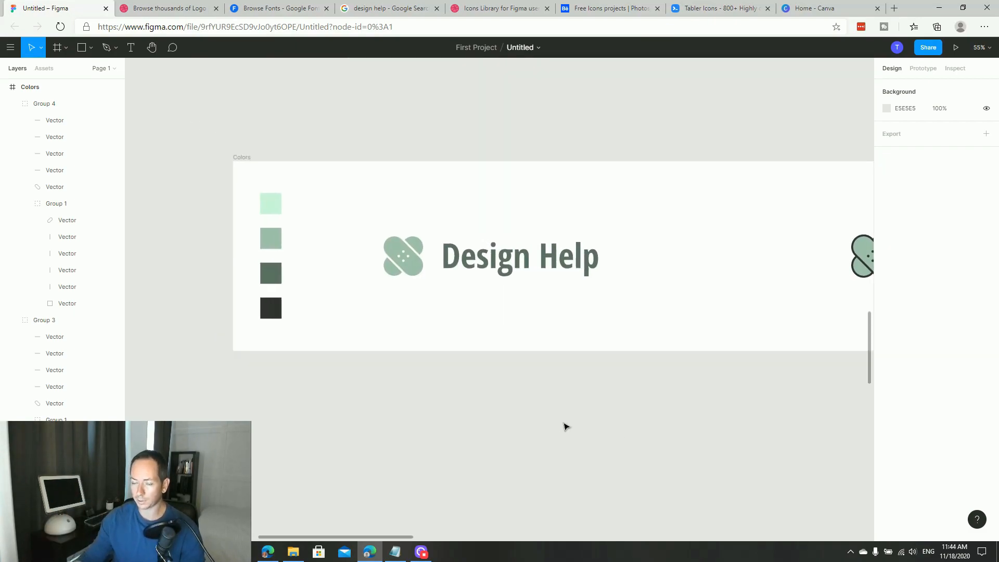
drag(515, 272, 516, 269)
click(535, 307)
drag(546, 318, 361, 225)
drag(488, 282, 489, 319)
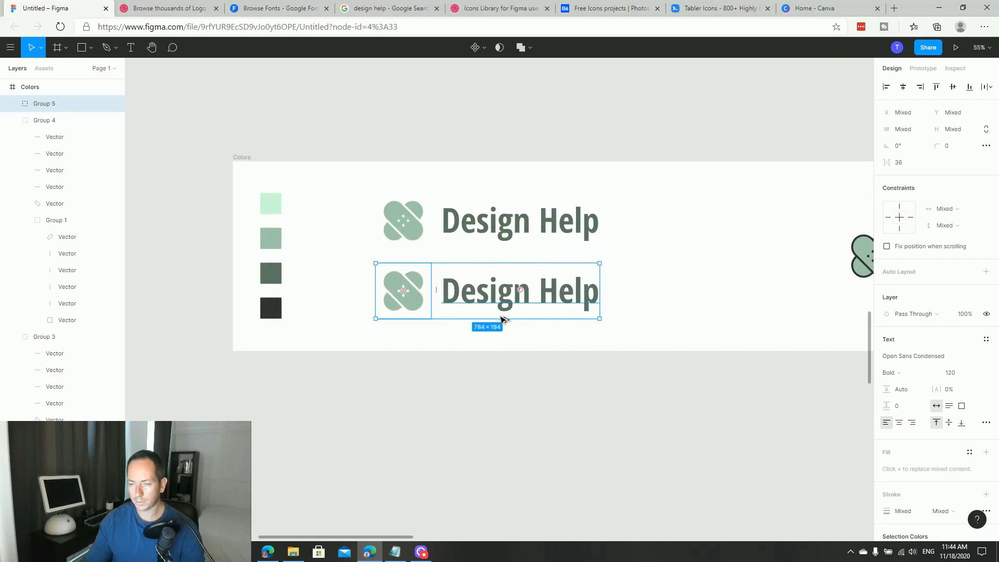
click(513, 363)
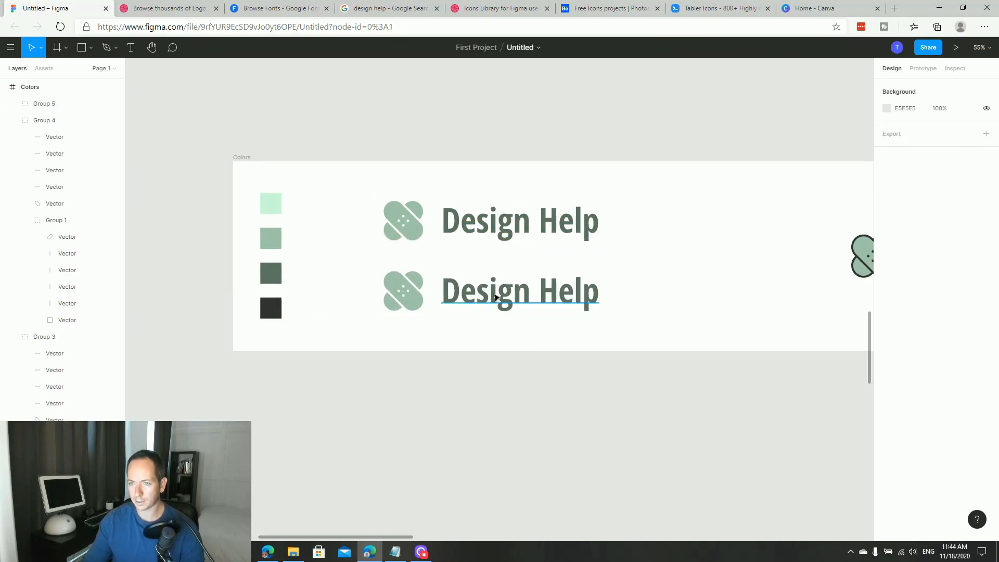
Recolour the lower duplicate's Design Help text to the dark grey document colour 333333
click(506, 309)
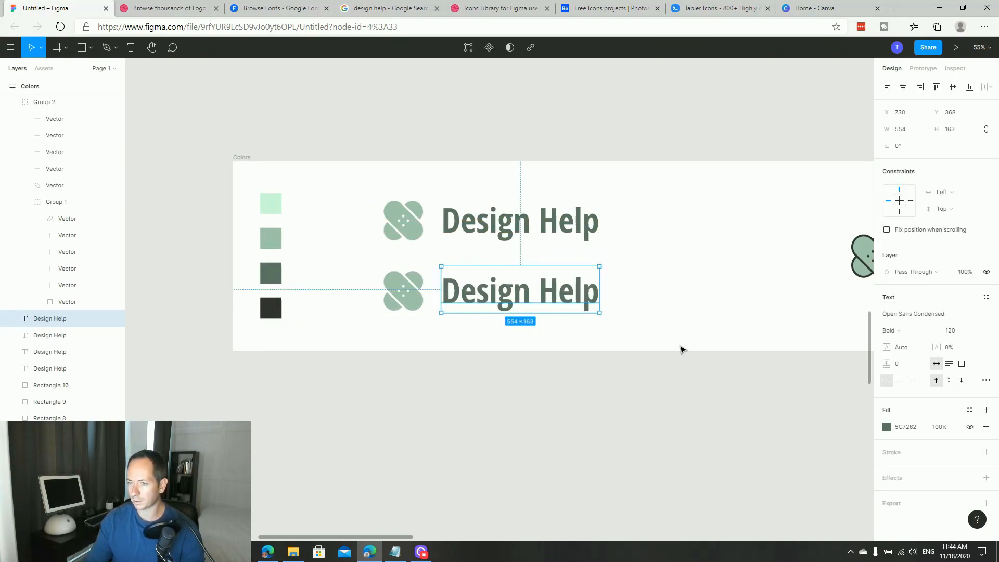
click(886, 428)
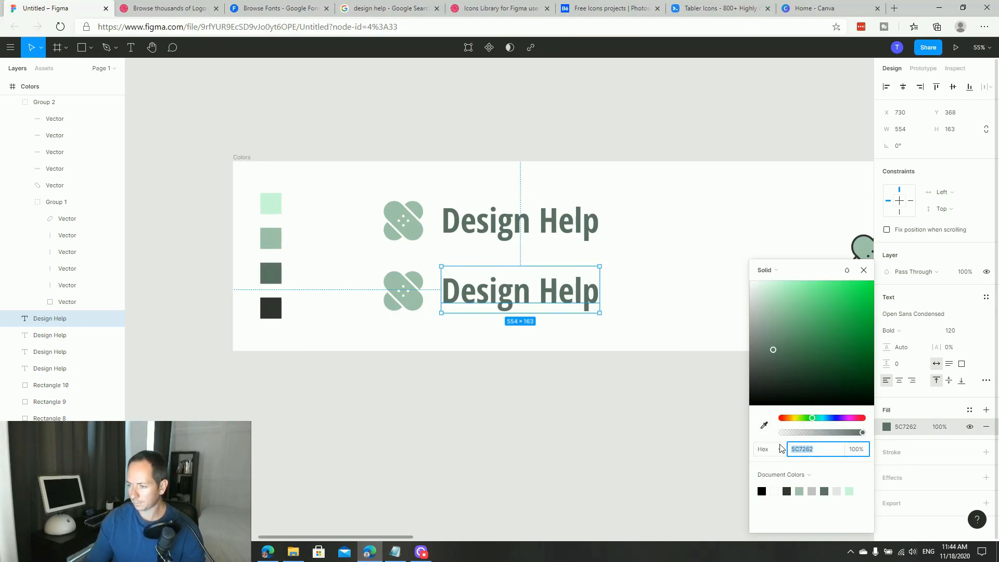
click(787, 491)
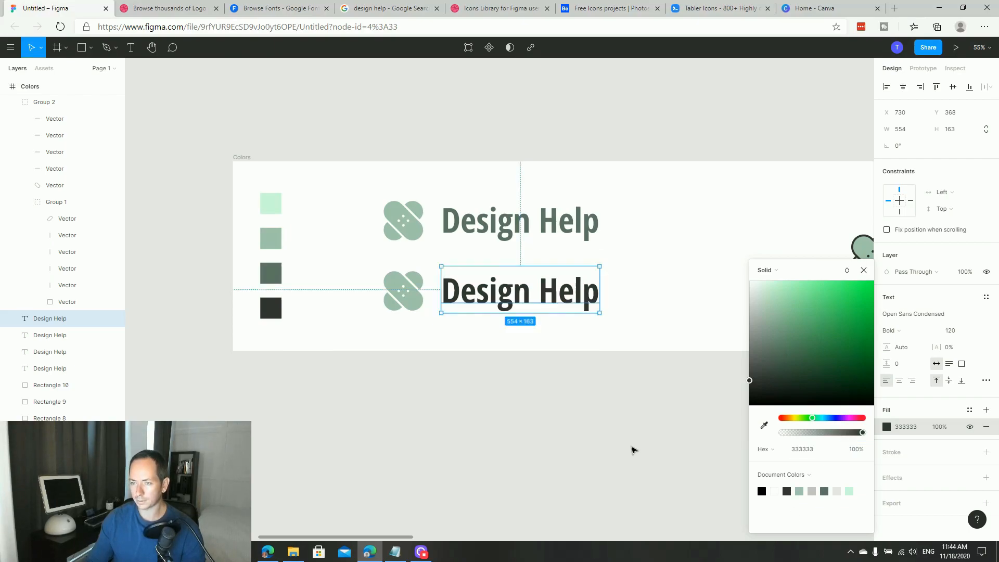
click(600, 384)
Nudge the lower logo's bandage icon slightly closer to its Design Help text
scroll(598, 398, down, 1)
scroll(597, 399, right, 1)
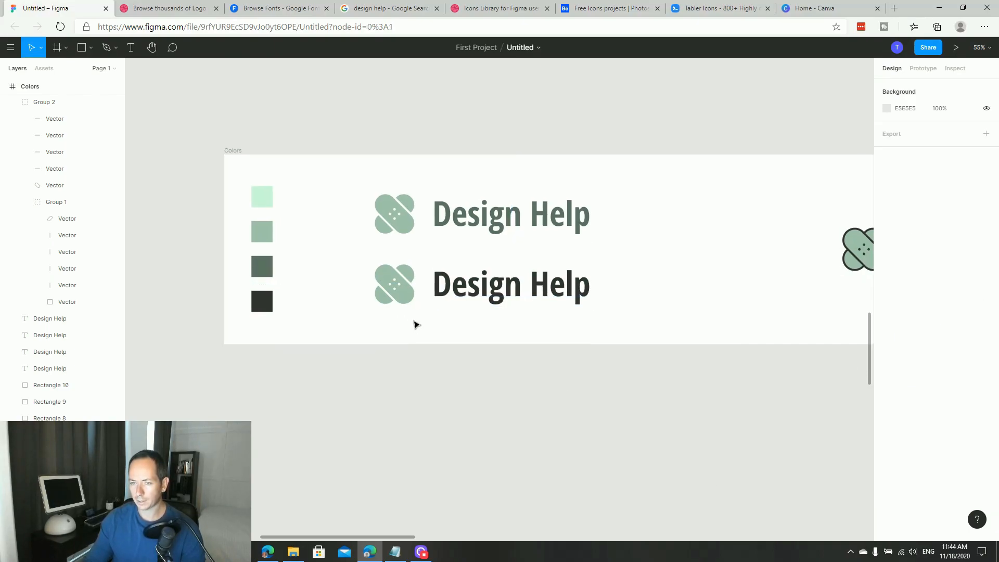
click(372, 268)
key(shift+Right)
key(shift+Right)
key(shift+Left)
click(370, 387)
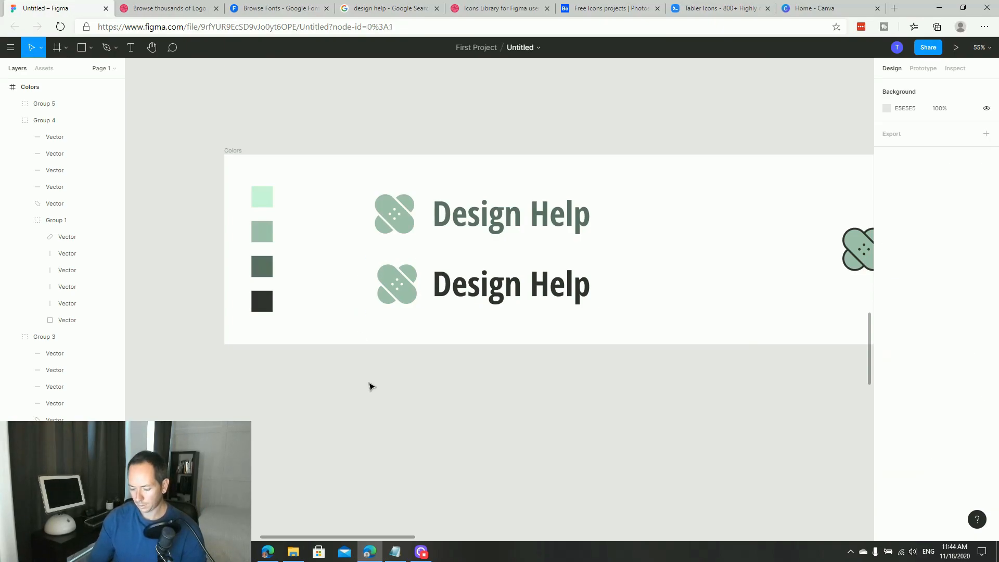
Tighten the spacing between the stacked and outlined logos and shift them all towards the Colors frame's far end, away from the swatches
scroll(371, 386, down, 3)
scroll(439, 354, right, 3)
drag(432, 305, 266, 204)
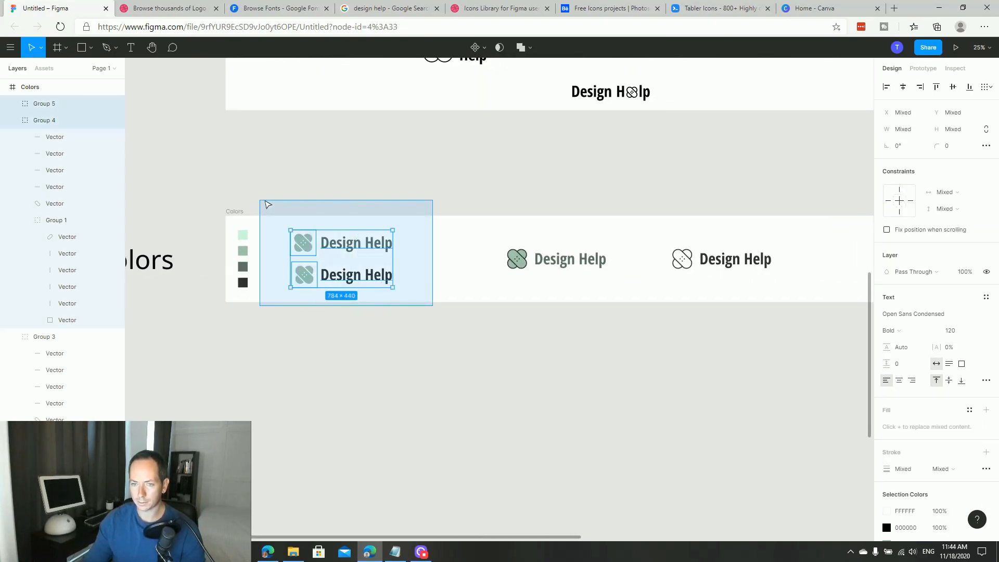
drag(345, 241, 469, 278)
click(806, 331)
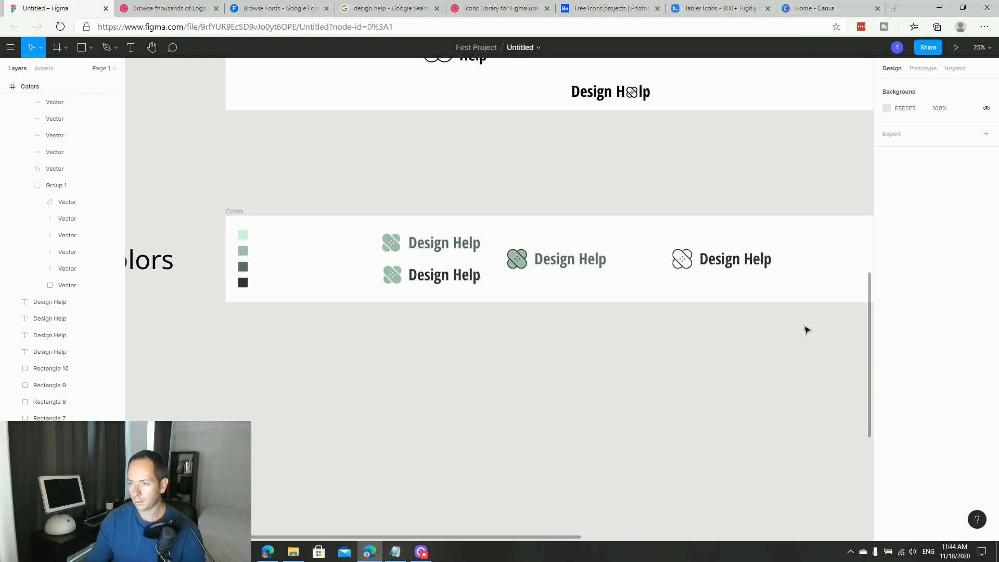
drag(804, 326, 658, 217)
drag(716, 263, 676, 264)
drag(763, 305, 322, 196)
drag(457, 247, 599, 252)
click(534, 394)
drag(571, 362, 524, 357)
Duplicate the green-icon logo with dark grey text into the empty space beside the swatches
drag(425, 173, 576, 246)
click(492, 327)
drag(443, 210, 568, 251)
drag(582, 299, 468, 256)
drag(532, 272, 288, 259)
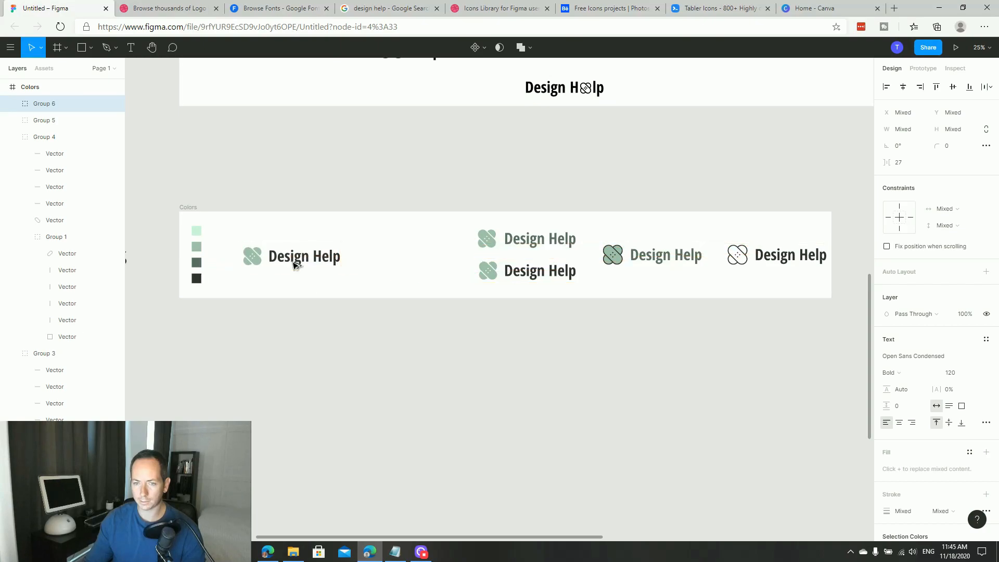
click(324, 314)
Try filling the new duplicate's rear bandage with the dark green 5C7262 sampled from the third swatch
key(space)
drag(325, 315, 430, 311)
key(z)
drag(254, 191, 536, 326)
key(z)
drag(276, 170, 743, 390)
key(space)
drag(469, 358, 519, 338)
click(484, 288)
double_click(470, 289)
double_click(470, 289)
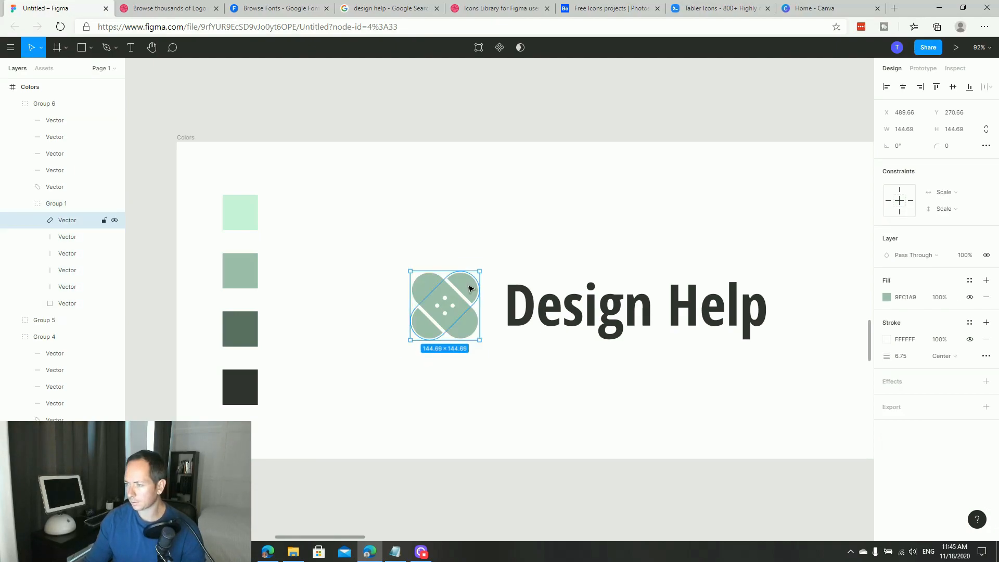
click(887, 298)
click(764, 426)
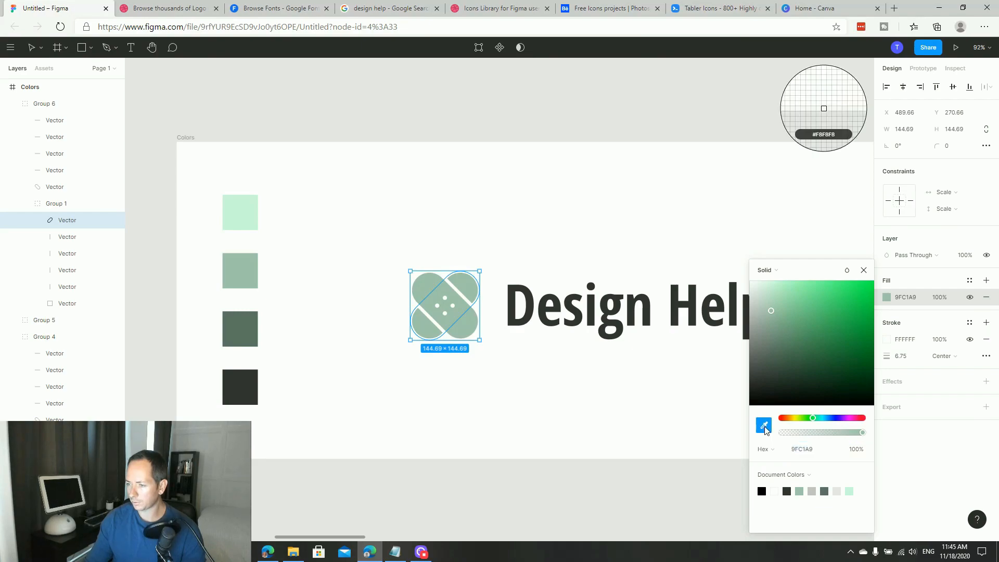
click(239, 330)
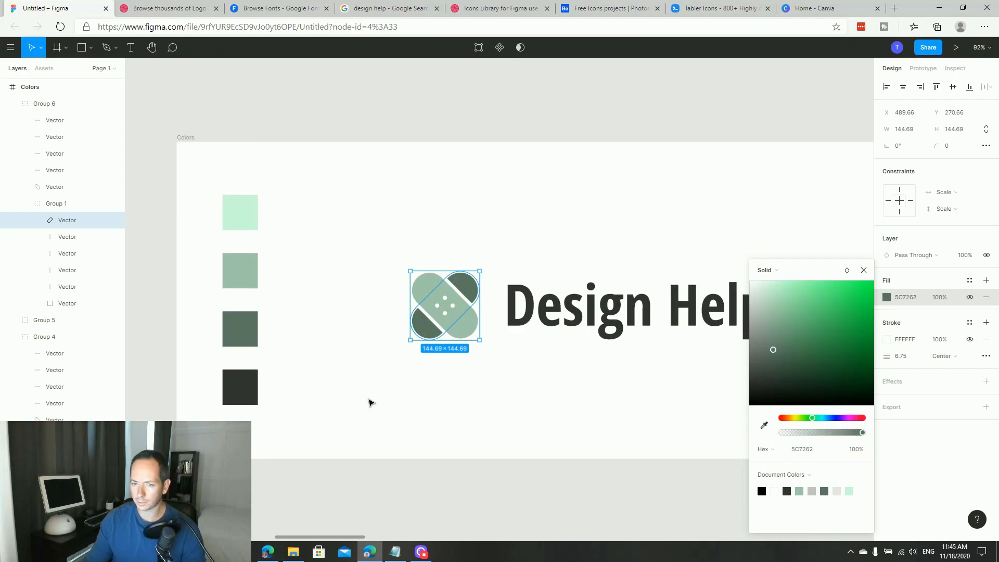
Fill the new duplicate's rear bandage with 92AB99, darkened from the second swatch's sampled 9FC1A9
click(764, 424)
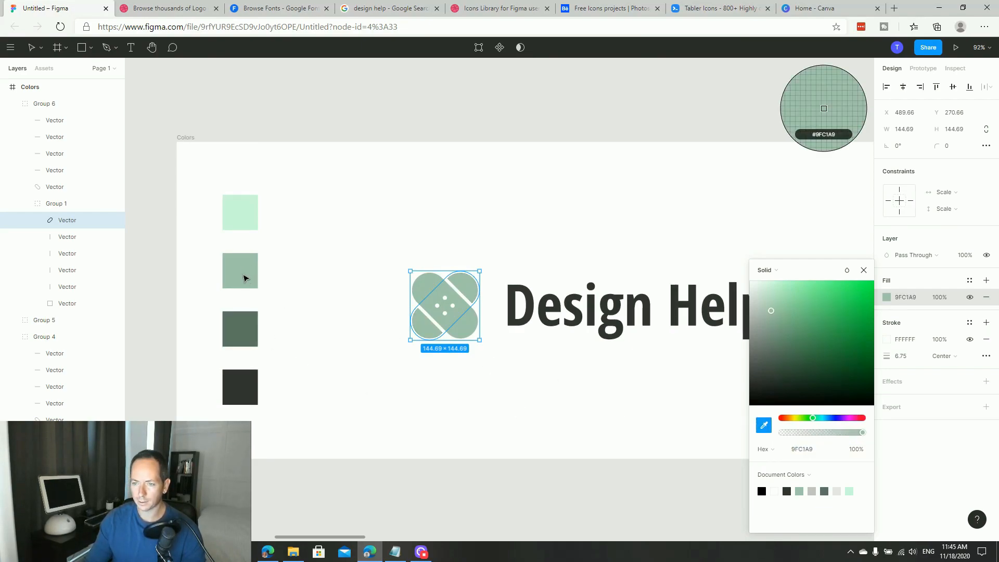
click(248, 268)
drag(770, 308, 771, 330)
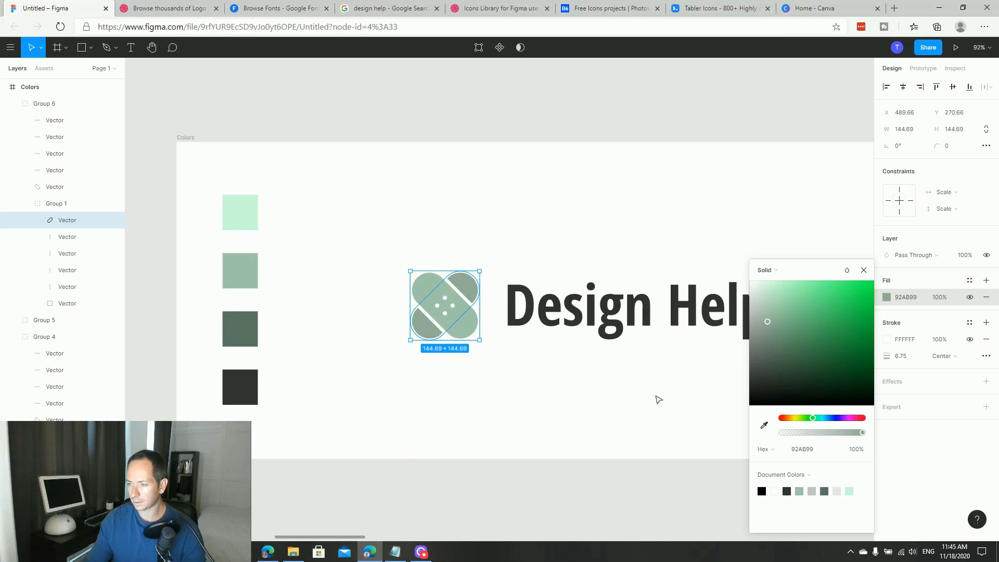
click(667, 410)
Examine the two-tone green logo up close and at a reduced scale to judge the bandage contrast
key(ctrl+minus)
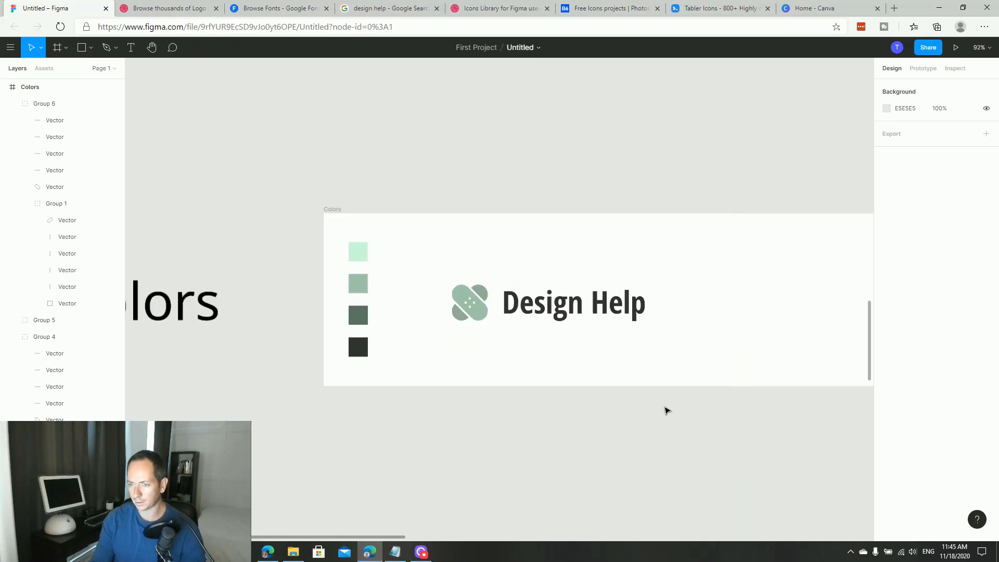
drag(665, 410, 600, 384)
key(z)
drag(346, 186, 693, 363)
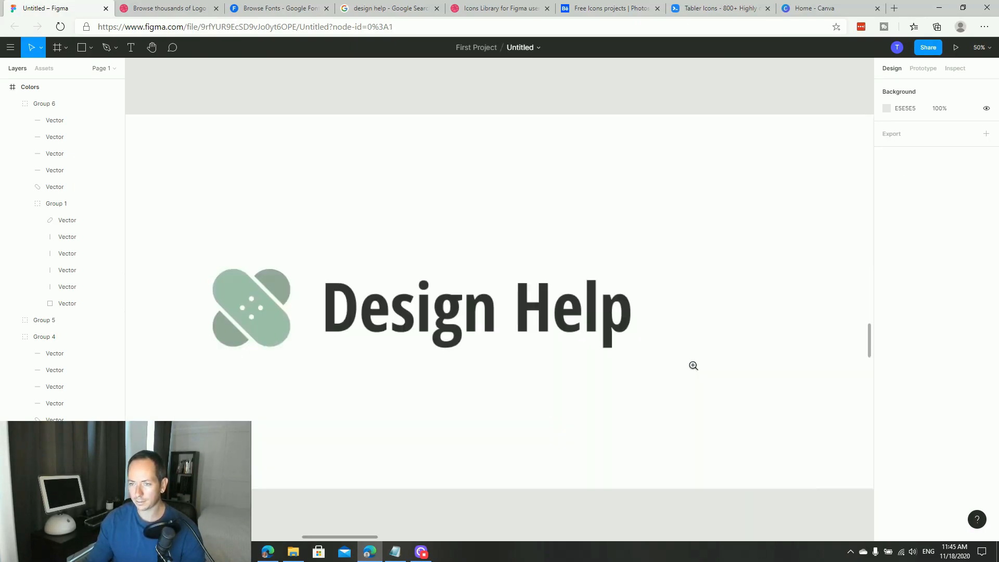
key(space)
drag(614, 488, 637, 457)
drag(549, 440, 615, 431)
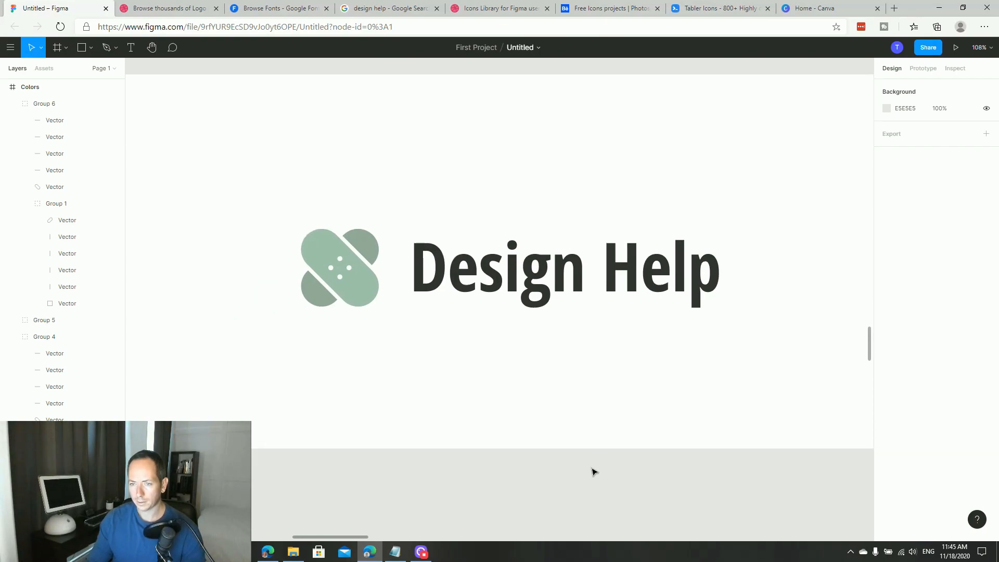
key(ctrl+minus)
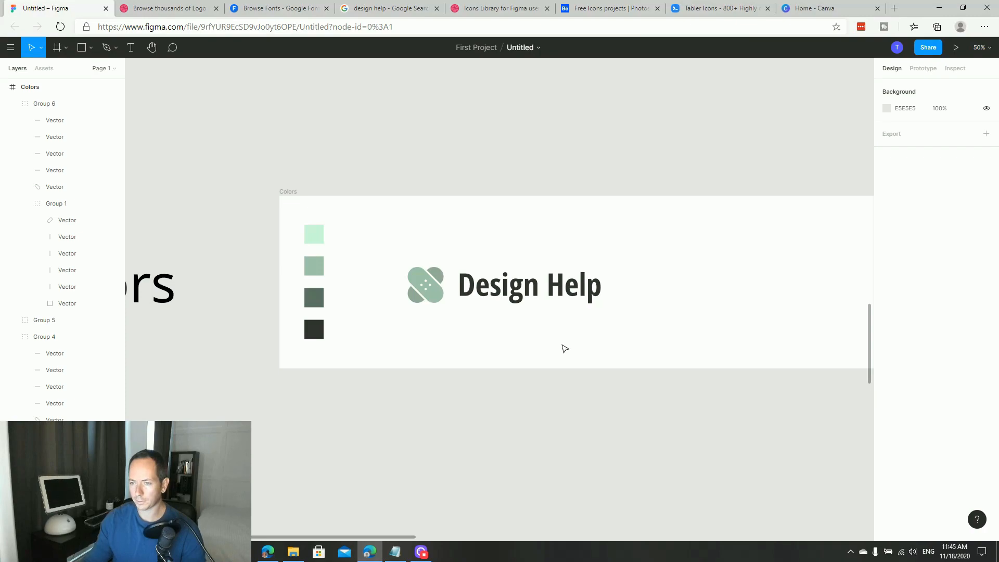
Duplicate the two-tone logo above the original and spread the two copies vertically beside the swatches
drag(612, 340, 411, 268)
drag(481, 287, 485, 247)
click(611, 344)
drag(613, 337, 371, 276)
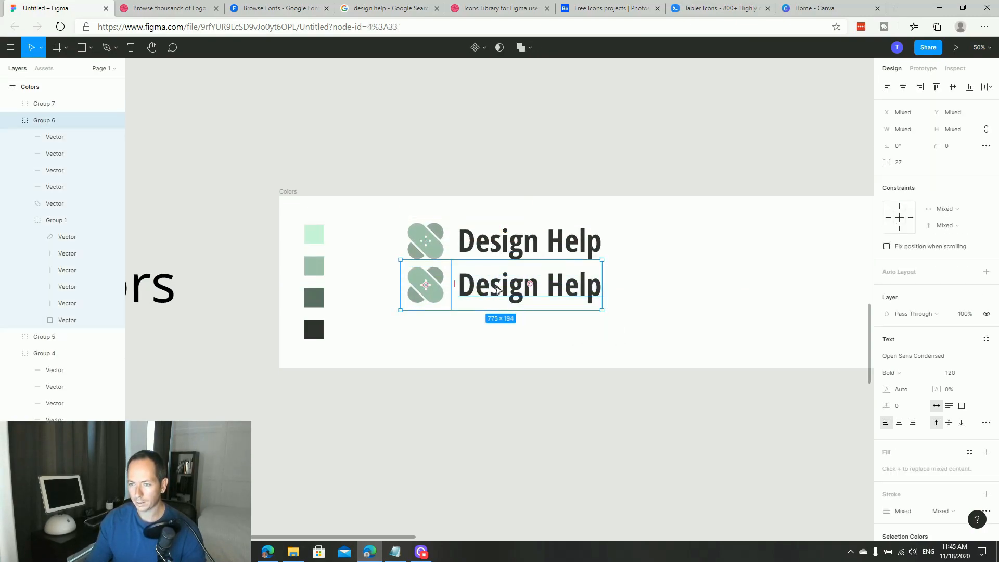
drag(498, 290, 498, 310)
click(647, 264)
drag(645, 265, 380, 211)
drag(474, 244, 474, 248)
click(644, 359)
drag(638, 352, 398, 292)
click(335, 239)
Set the stroke of the lower logo's front bandage to the dark green 5C7262 sampled from the third swatch
drag(255, 179, 735, 406)
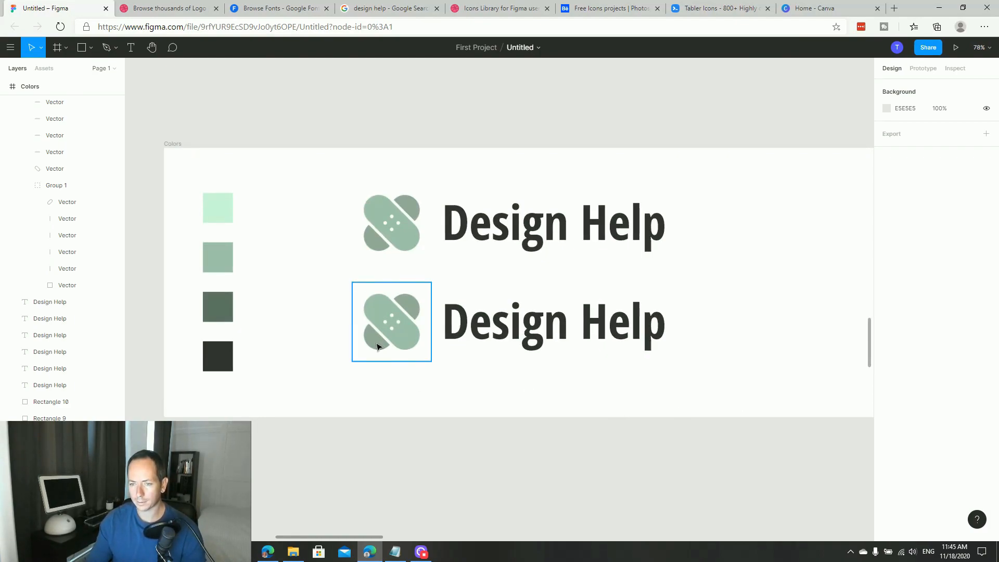
double_click(372, 326)
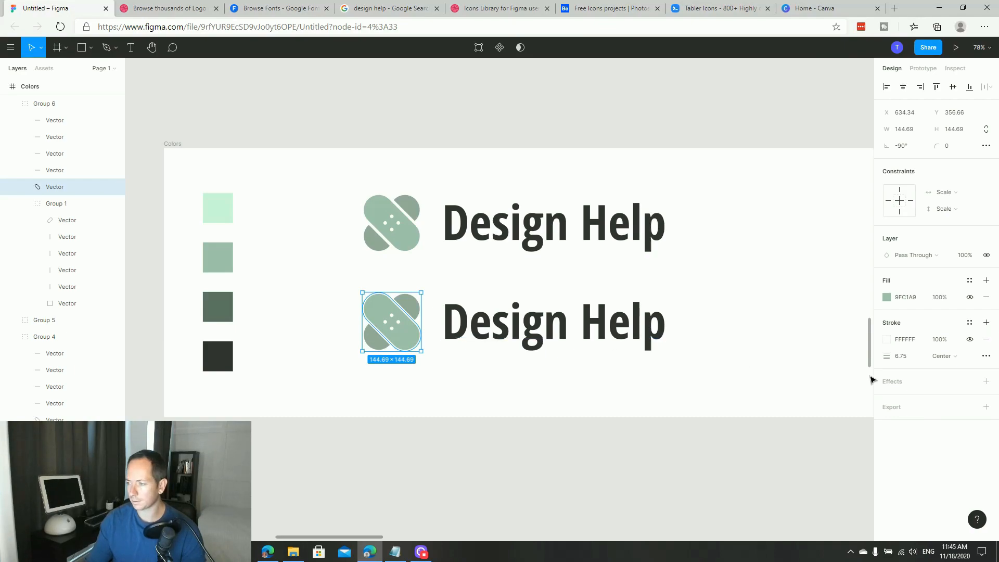
click(888, 339)
click(765, 425)
click(223, 308)
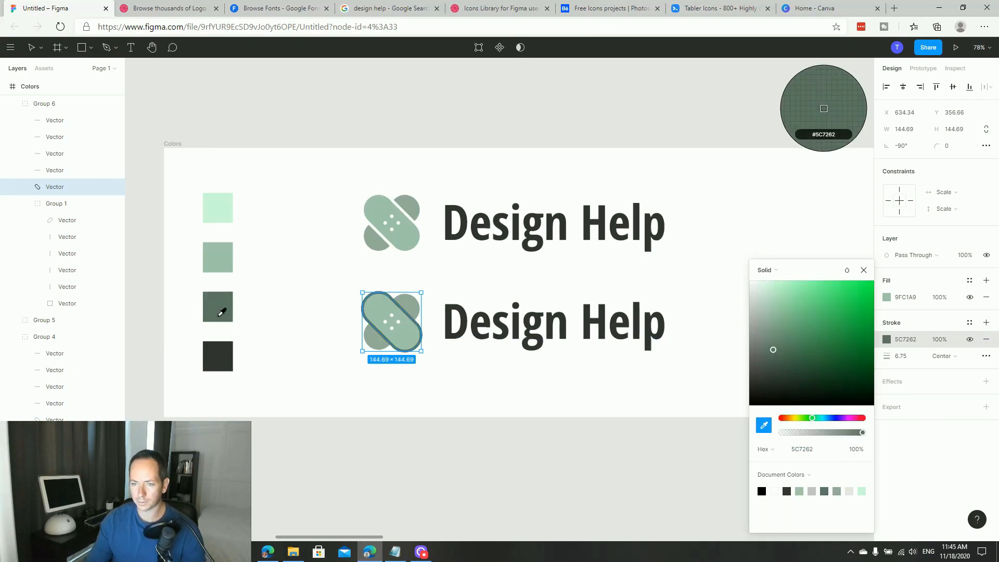
click(310, 373)
Recolour the four dots on the lower logo's front bandage to 5C7262 sampled from its outline
drag(302, 248, 615, 438)
double_click(338, 264)
shift+click(355, 249)
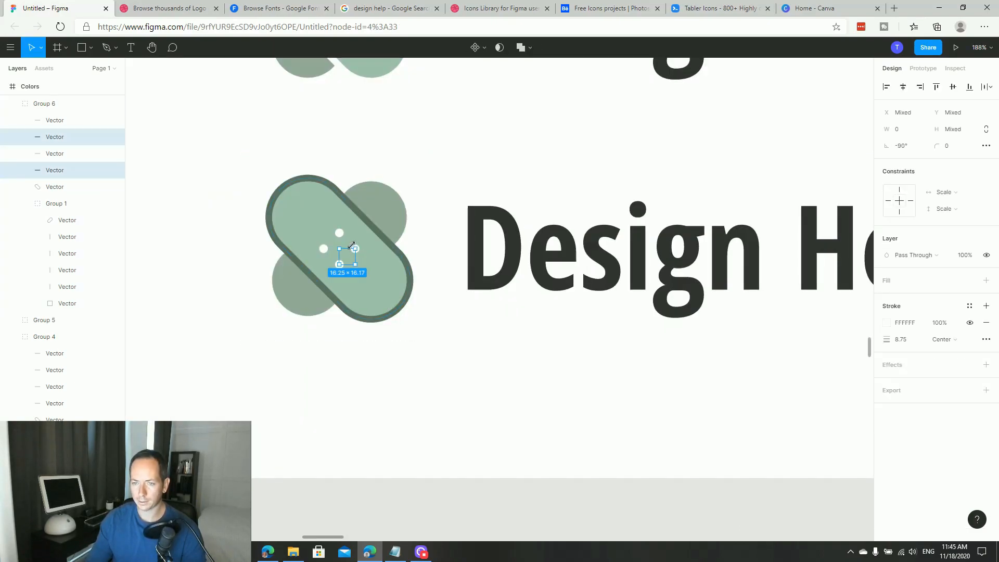
shift+click(339, 233)
shift+click(323, 248)
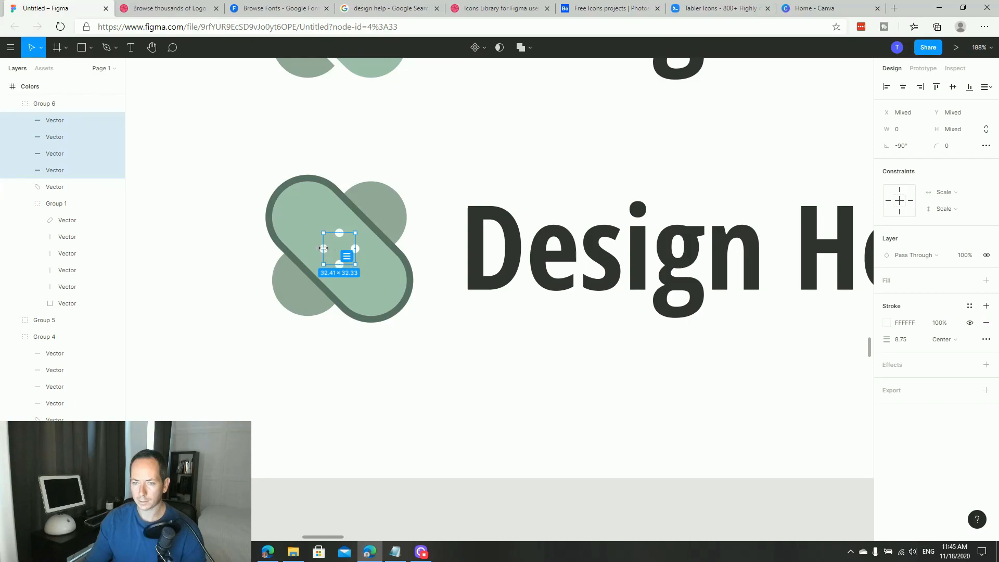
click(886, 324)
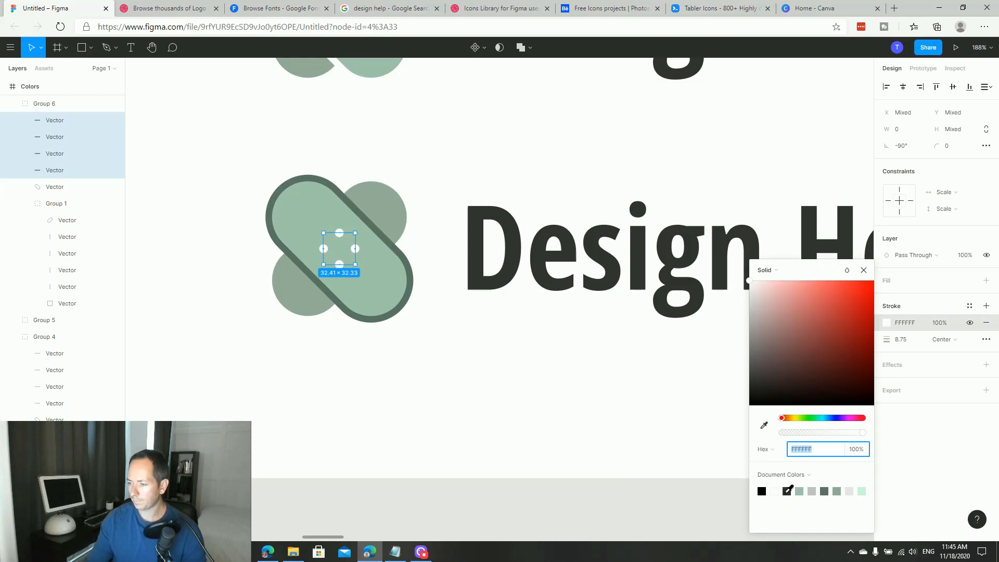
scroll(452, 435, right, 4)
scroll(437, 419, left, 6)
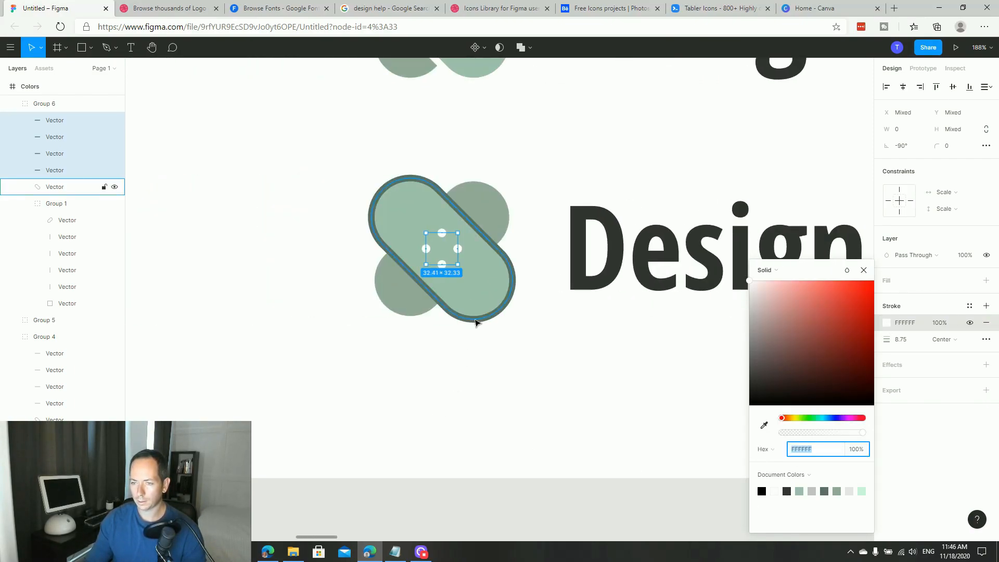
click(763, 425)
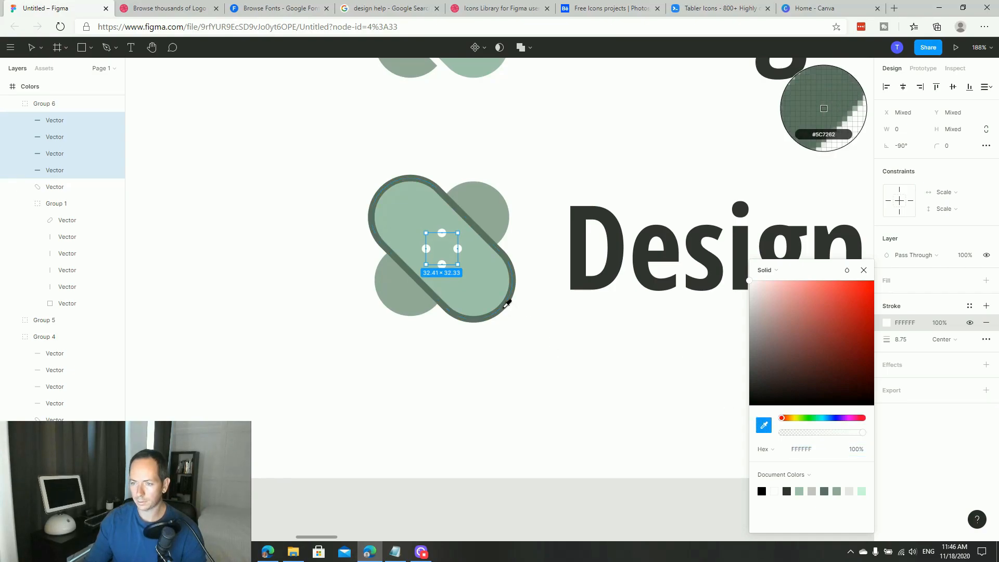
click(505, 310)
Set the stroke of the lower logo's rear bandage to the dark green sampled from the front bandage's outline
click(509, 207)
click(503, 211)
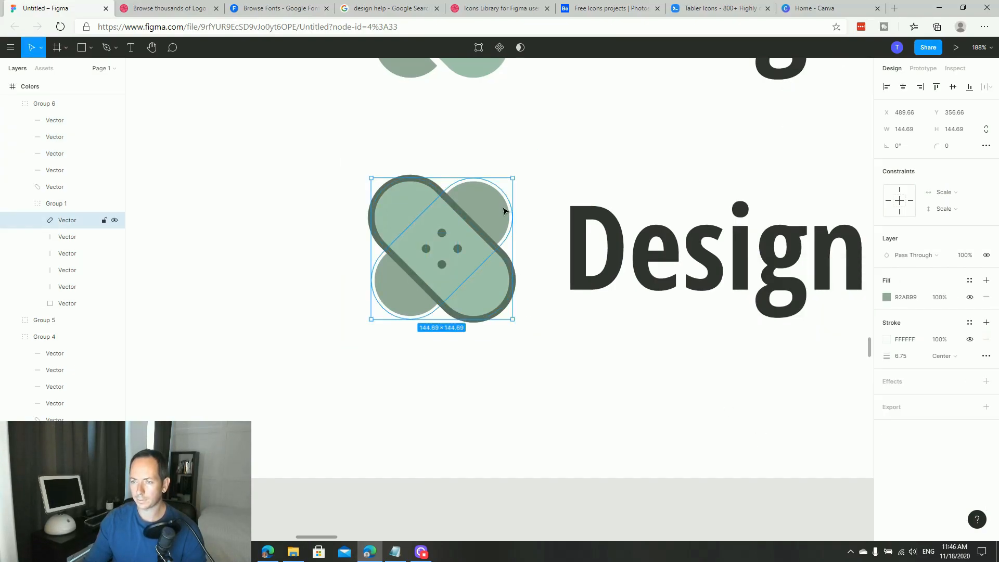
click(887, 340)
click(763, 425)
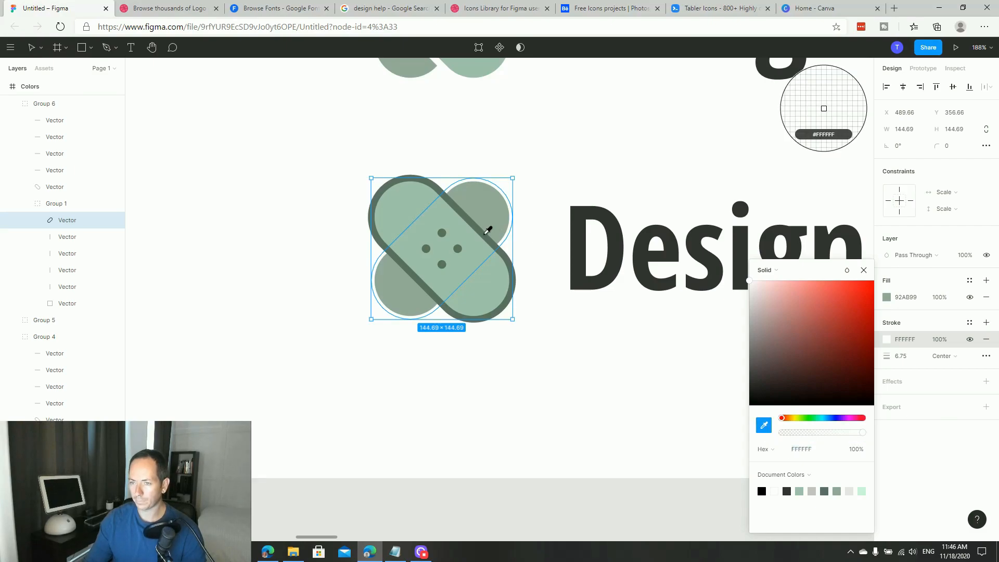
click(486, 225)
click(566, 424)
Compare the dark-outlined logo with the white-outlined one at different zoom levels
key(ctrl+minus)
key(ctrl+minus)
key(ctrl+minus)
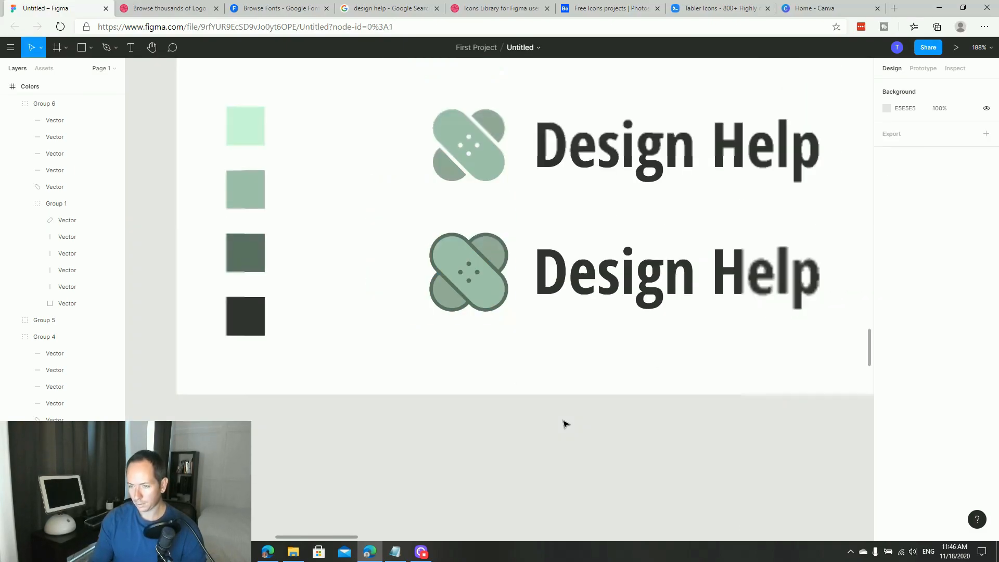
key(z)
drag(404, 208, 757, 399)
key(space)
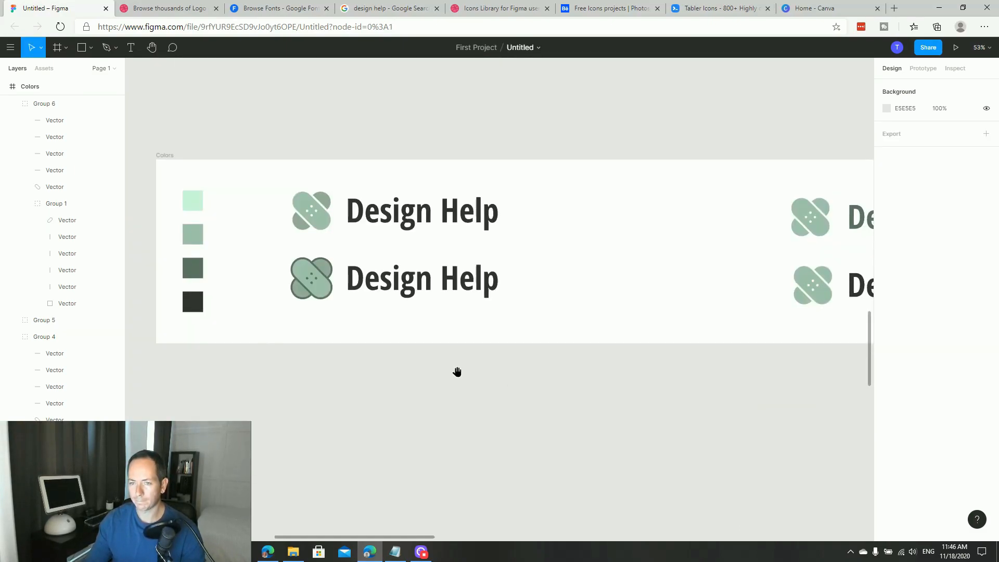
drag(436, 369, 558, 393)
scroll(518, 317, up, 3)
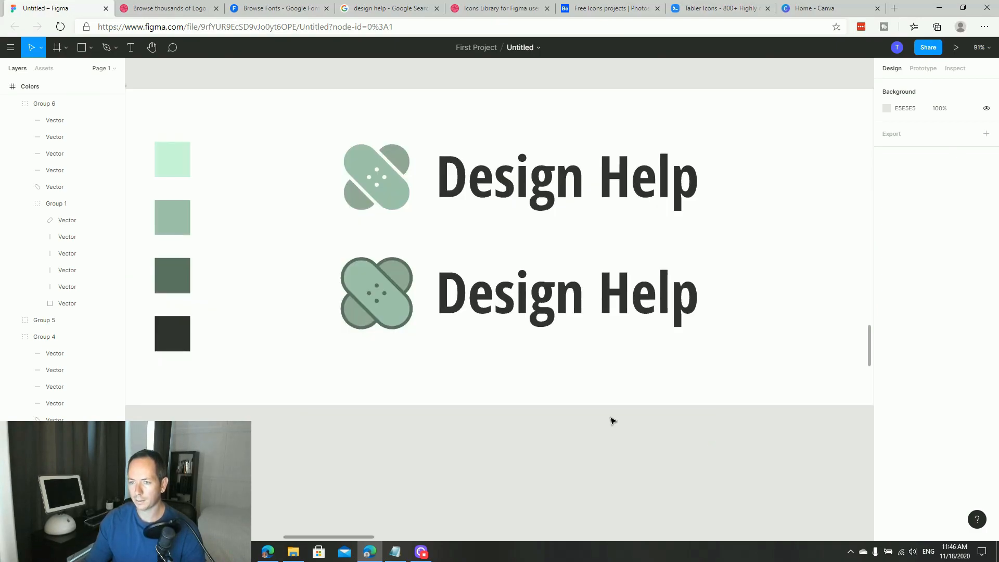
Recolour the lower logo's Design Help text to 5C7262 sampled from its bandage icon
click(574, 324)
key(i)
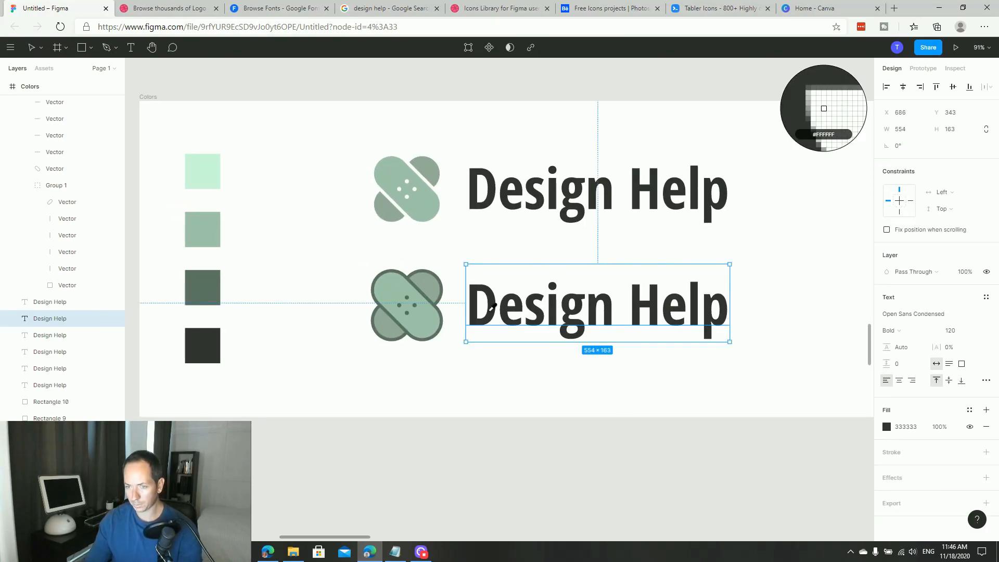
click(420, 300)
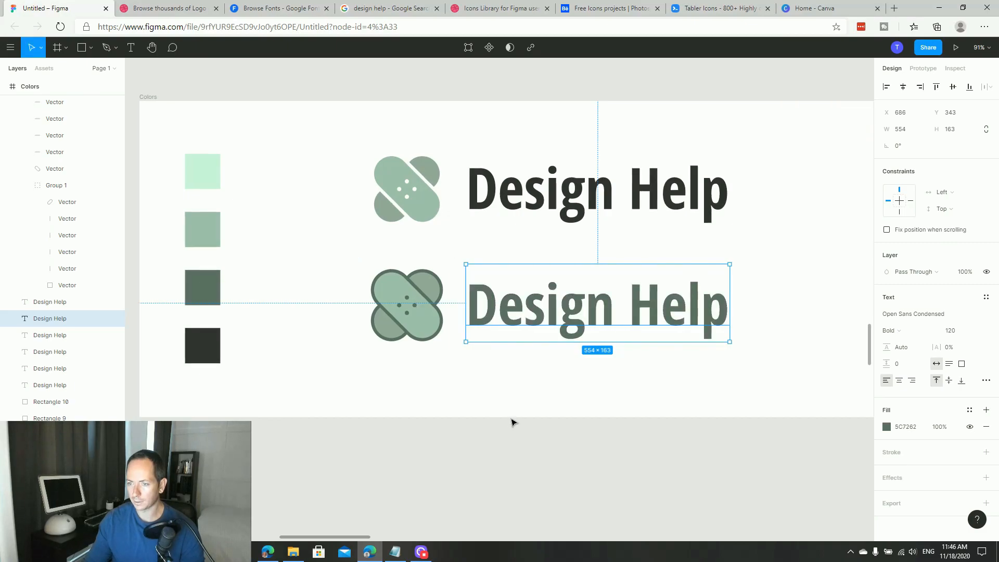
click(554, 417)
Recolour the upper logo's Design Help text to 5C7262 sampled from the lower logo's text
scroll(555, 417, down, 5)
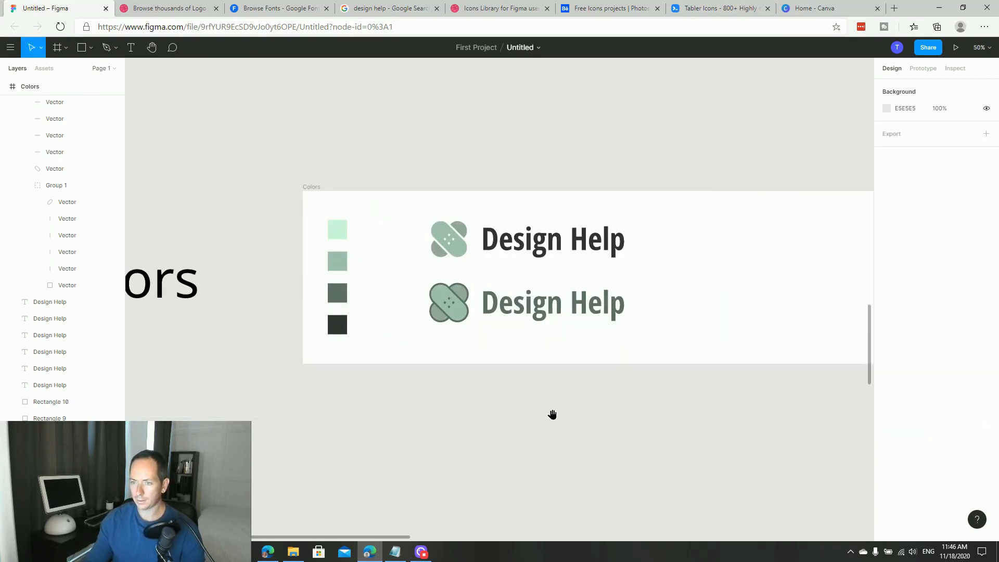
scroll(555, 406, down, 1)
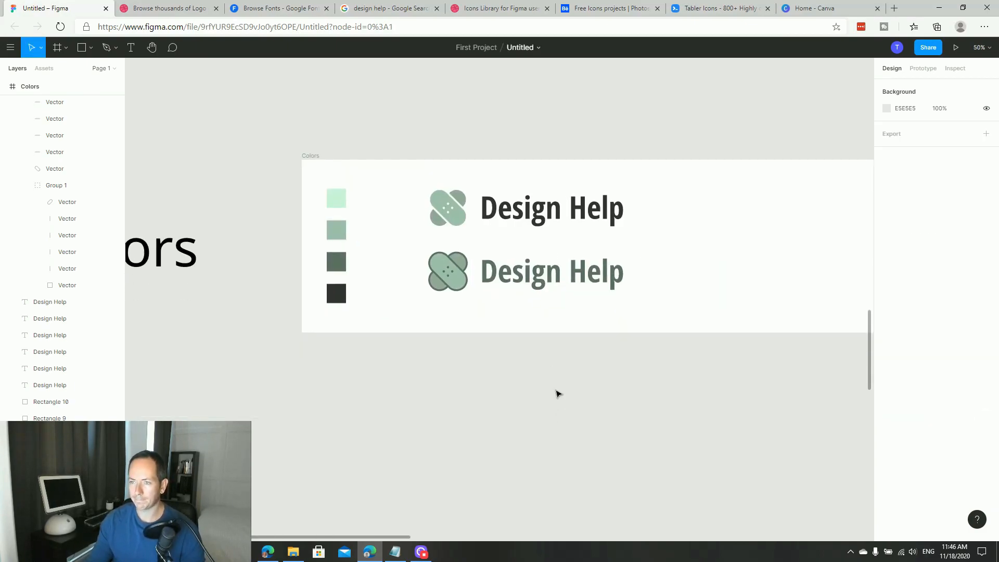
click(545, 221)
key(i)
click(545, 267)
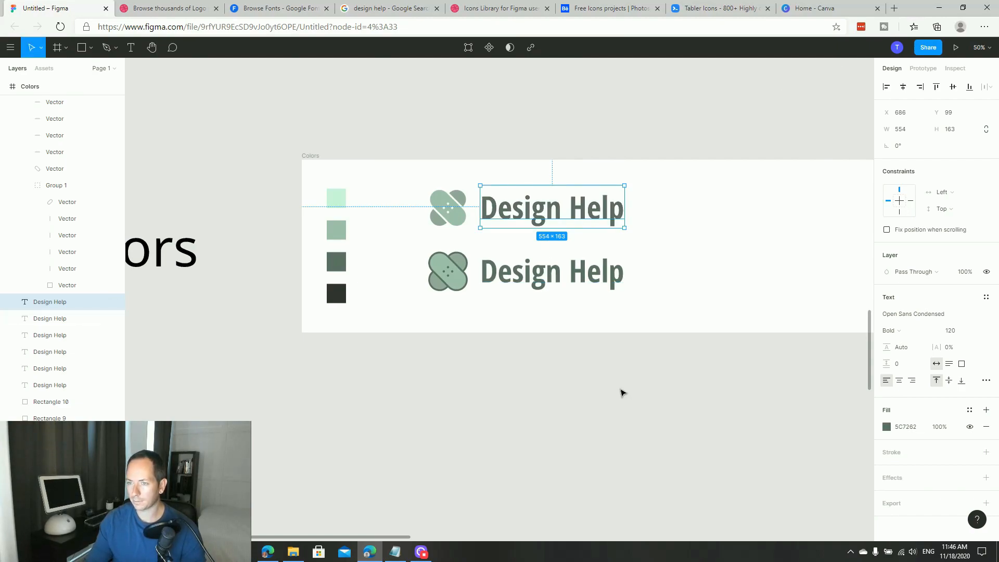
Nudge the upper logo's Design Help text 2 px closer to its bandage icon
click(553, 404)
drag(405, 165, 659, 226)
click(659, 226)
click(596, 221)
key(Left)
key(Left)
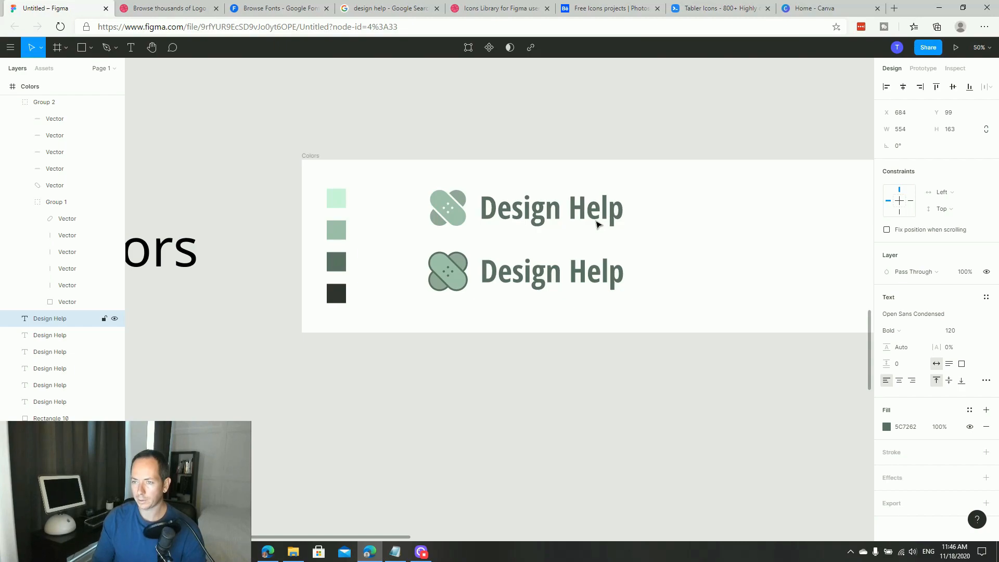
click(685, 221)
Lower the dark-outlined logo, and shift the white-outlined logo above it slightly down to rebalance their spacing
drag(697, 264, 712, 246)
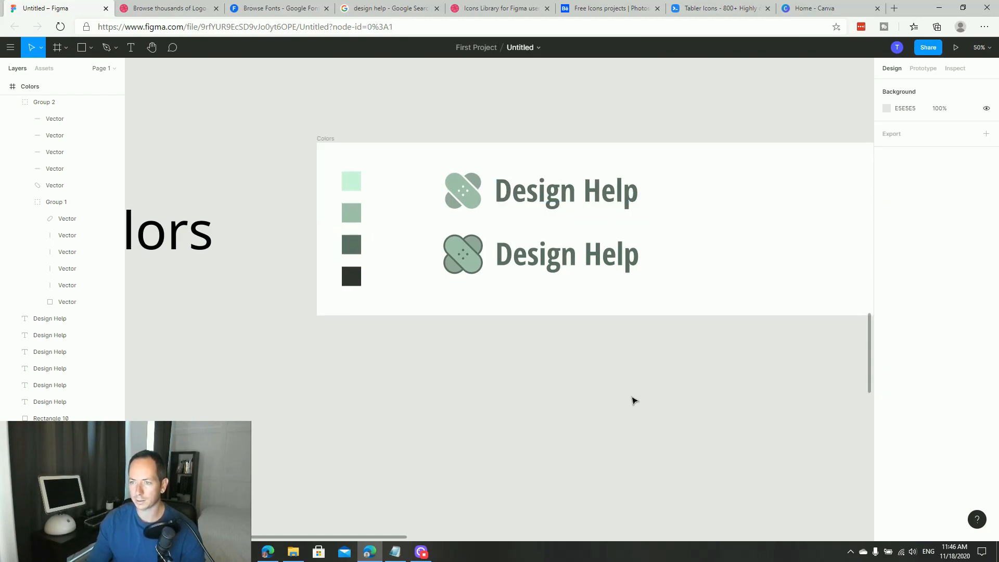
drag(645, 298, 436, 248)
drag(537, 257, 540, 273)
drag(690, 218, 442, 173)
drag(524, 194, 524, 200)
click(672, 223)
Try widening the Colors frame to 5454 at its far end, beyond the outlined logo
drag(671, 222, 350, 212)
key(minus)
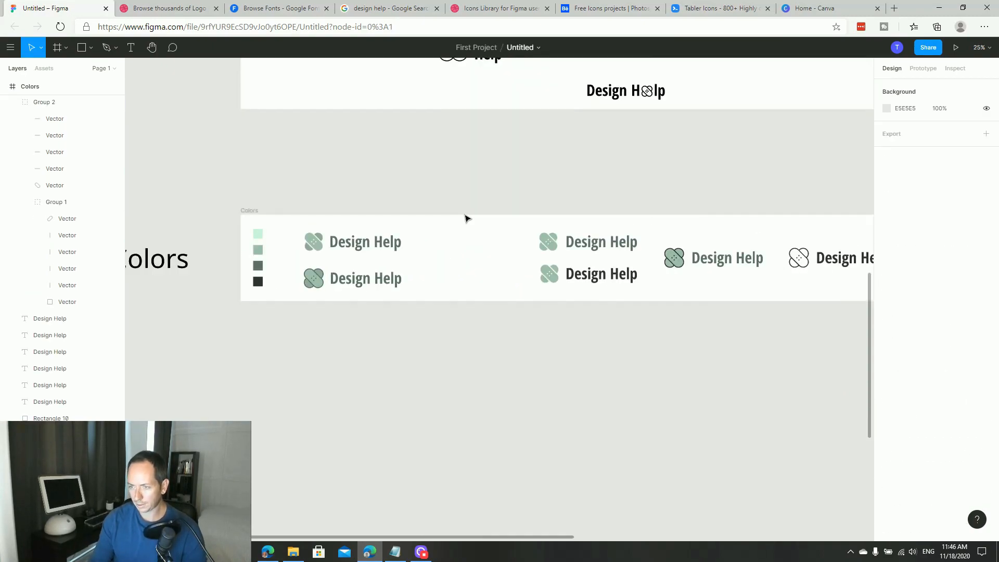
drag(522, 221, 296, 227)
drag(264, 223, 653, 310)
click(635, 328)
drag(502, 359, 776, 349)
click(309, 201)
drag(531, 199, 165, 193)
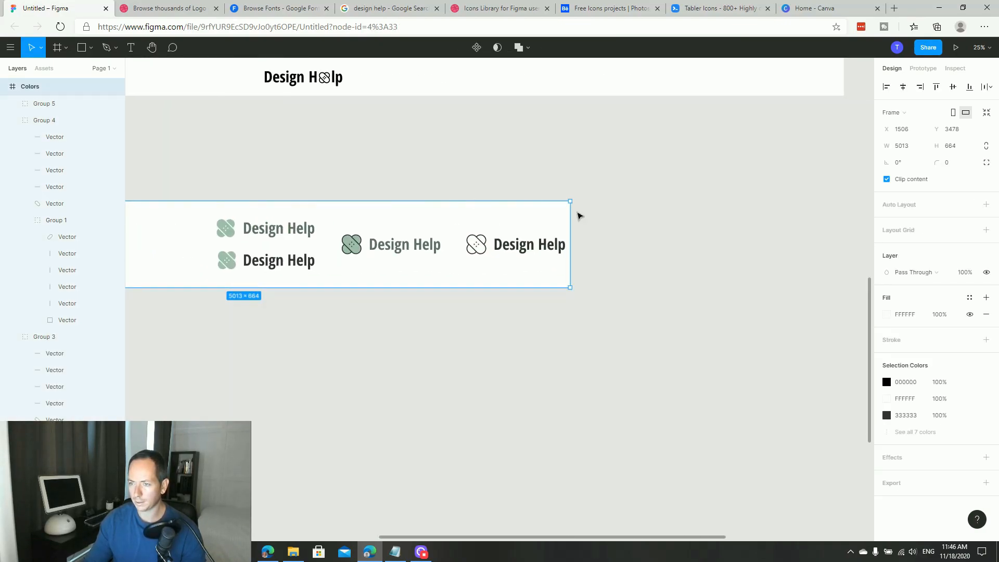
drag(571, 225, 628, 224)
click(558, 381)
Undo the Colors frame's widening
key(ctrl+z)
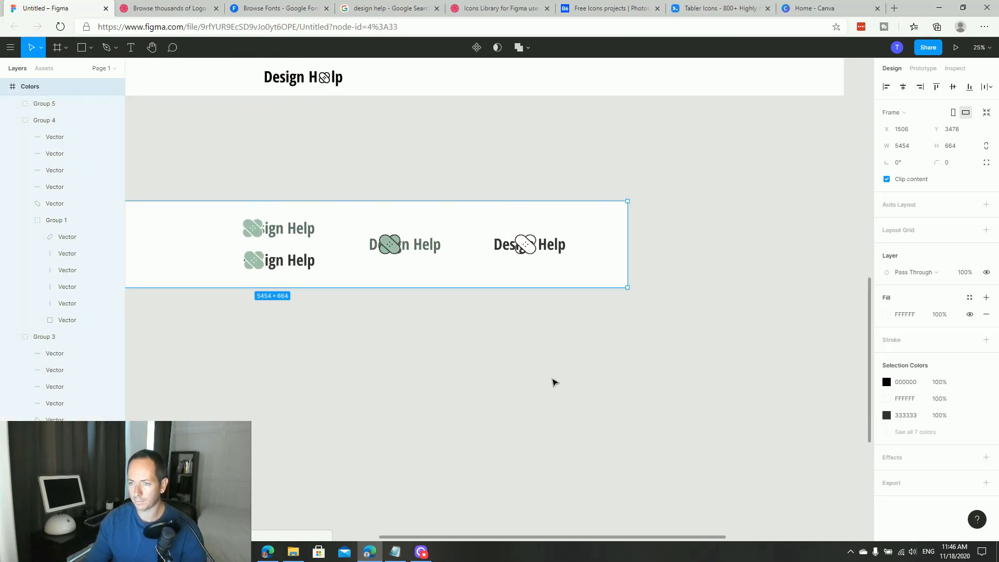
click(531, 385)
key(ctrl+z)
key(ctrl+z)
click(525, 382)
Draw a new wide, empty frame beneath the Colors frame, aligned with its left edge
drag(530, 361, 566, 338)
key(f)
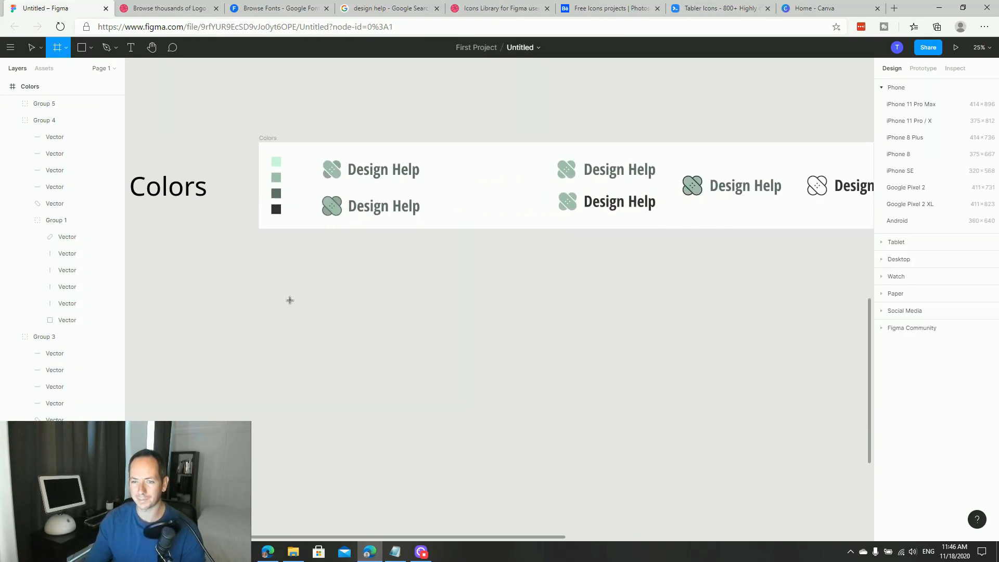
drag(259, 298, 738, 434)
click(205, 365)
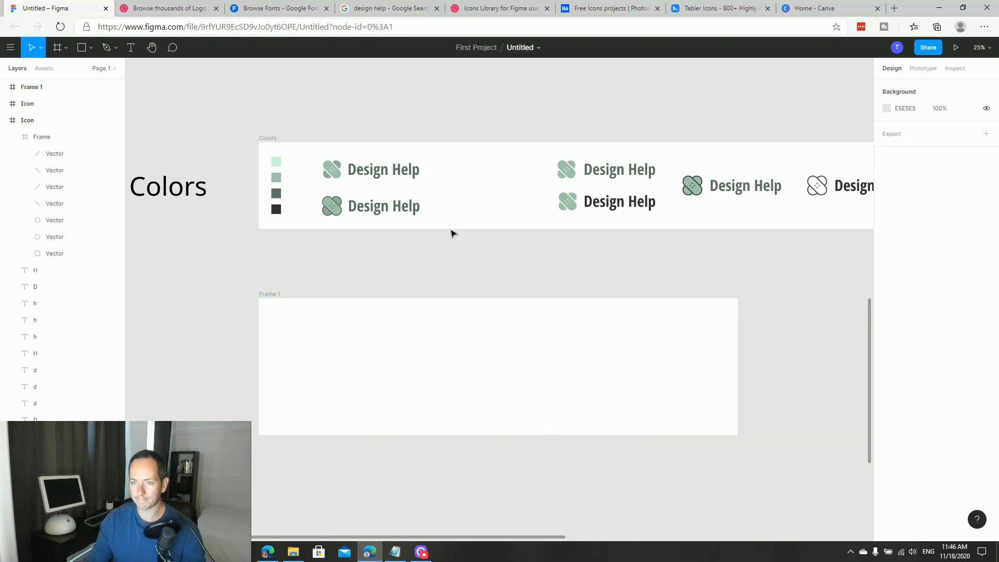
Place the white-outlined logo with dark green text from the Colors frame into the new frame below
drag(451, 233, 421, 220)
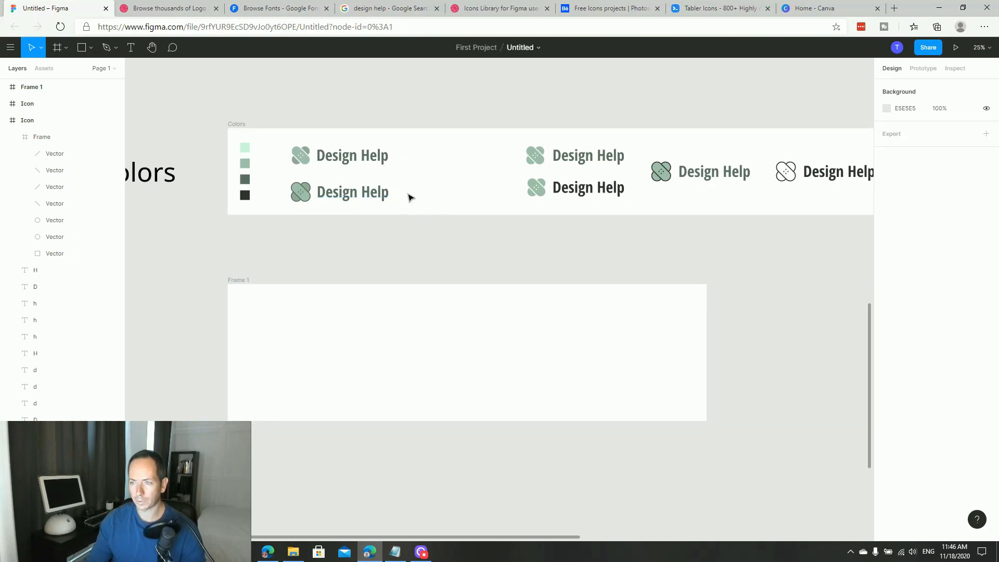
drag(420, 170, 275, 139)
drag(331, 161, 311, 331)
click(326, 372)
drag(326, 371, 332, 316)
Move the logo closer to the new frame's upper-left corner
key(z)
drag(205, 208, 735, 433)
drag(567, 435, 600, 431)
drag(435, 250, 234, 184)
drag(322, 228, 299, 210)
Duplicate the logo straight down into the lower part of the new frame
drag(393, 241, 231, 185)
drag(302, 211, 312, 297)
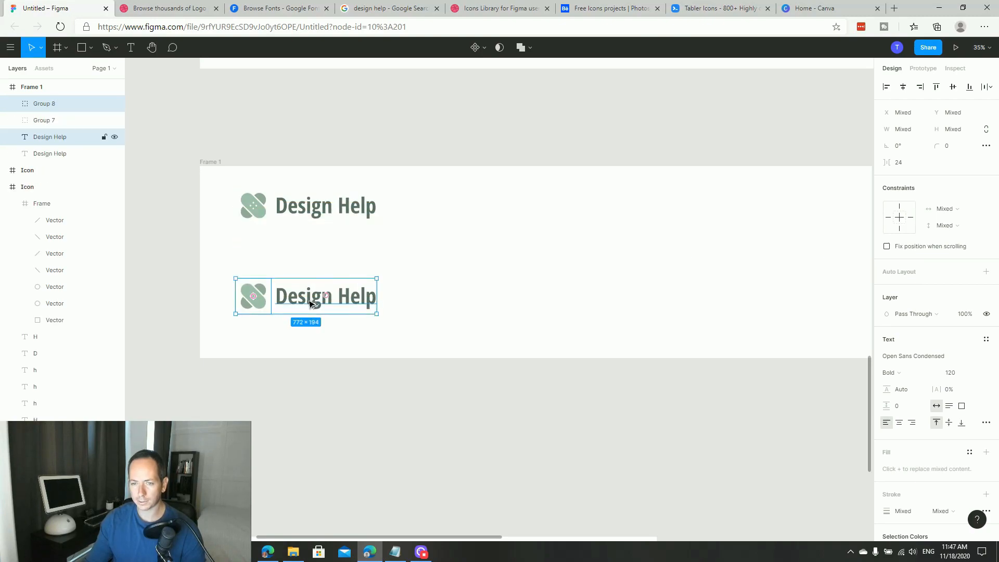
click(379, 370)
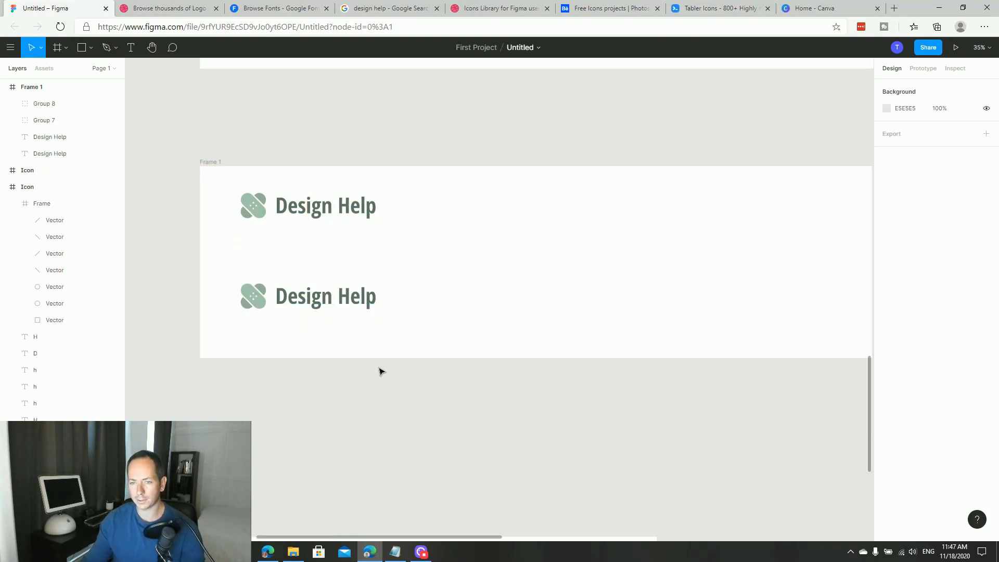
Change the lower logo copy's text to all capitals, reading DESIGN HELP
drag(184, 219, 594, 389)
drag(183, 176, 682, 413)
double_click(446, 294)
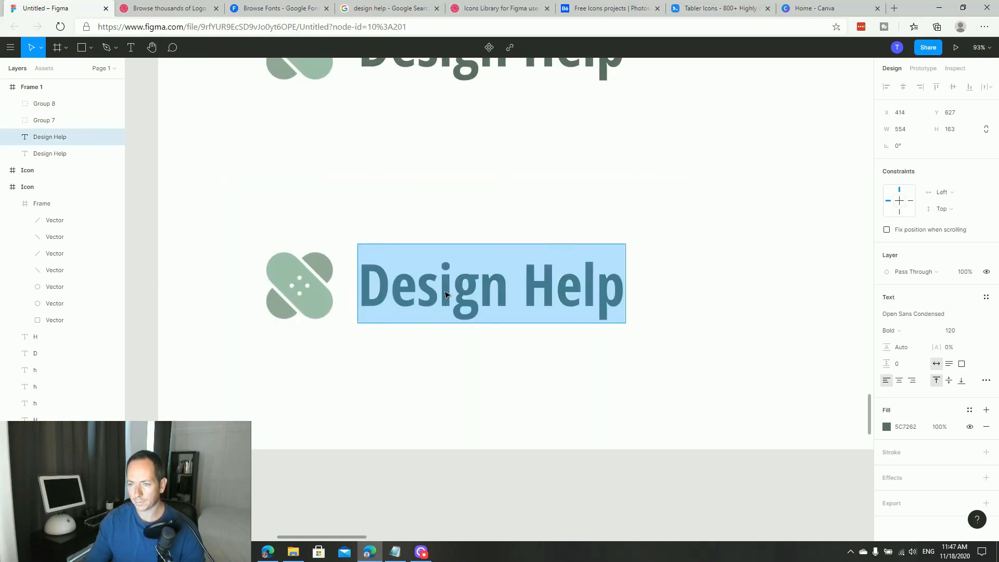
drag(394, 292, 502, 297)
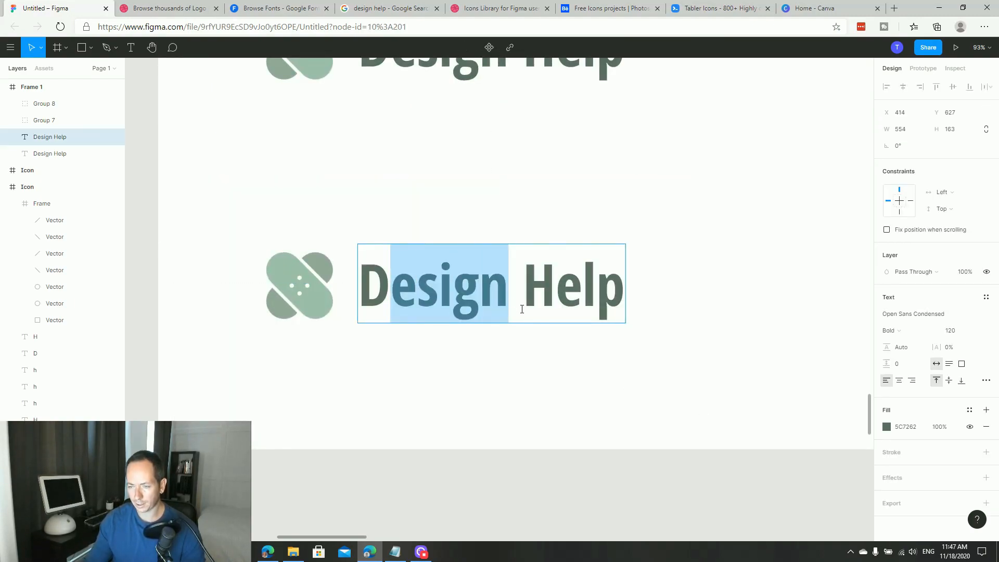
text(ESIGN)
key(Right)
key(Right)
key(Right)
key(Left)
key(shift+End)
text(ELP)
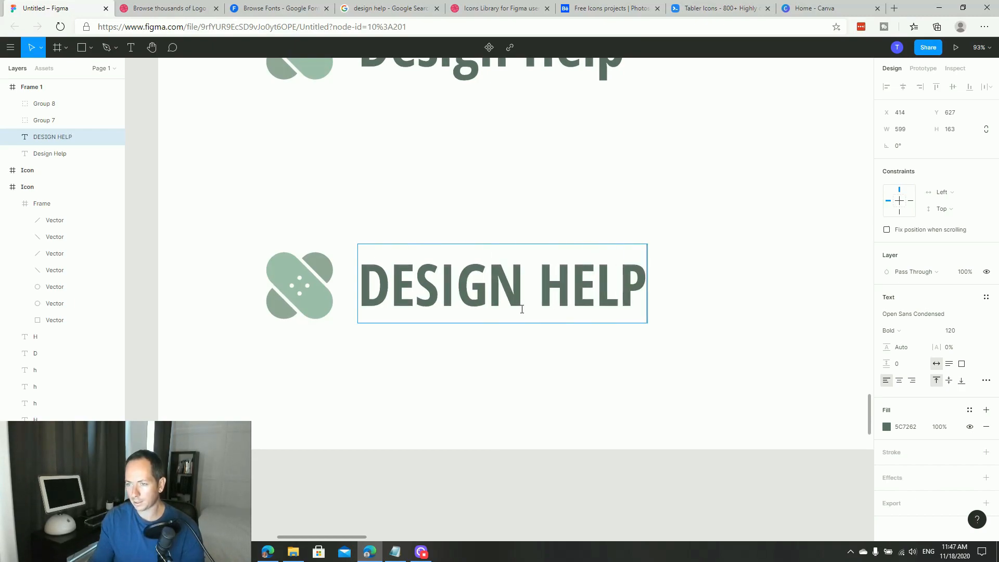
Set the font size of the letters ELP in the all-caps logo to 90
key(Left)
key(Left)
key(Left)
key(shift+End)
click(950, 330)
text(90)
key(Return)
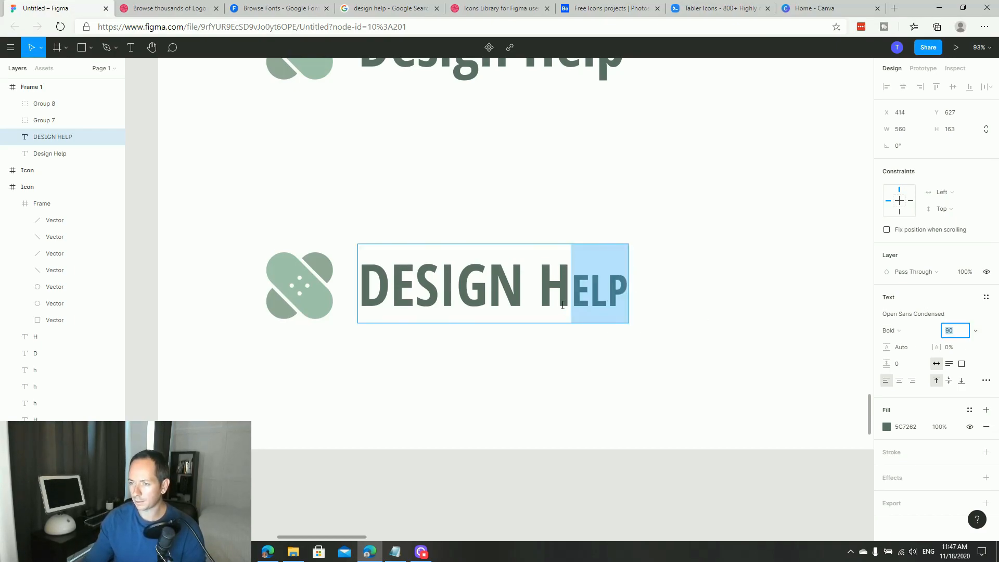
Set the font size of the letters ESIGN in the all-caps logo to 90
drag(390, 284, 523, 284)
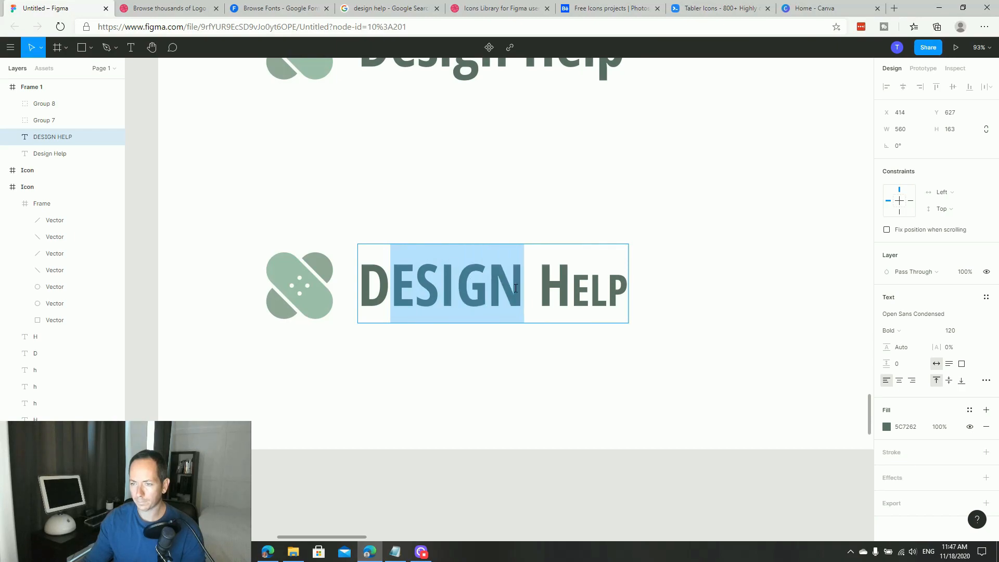
click(951, 331)
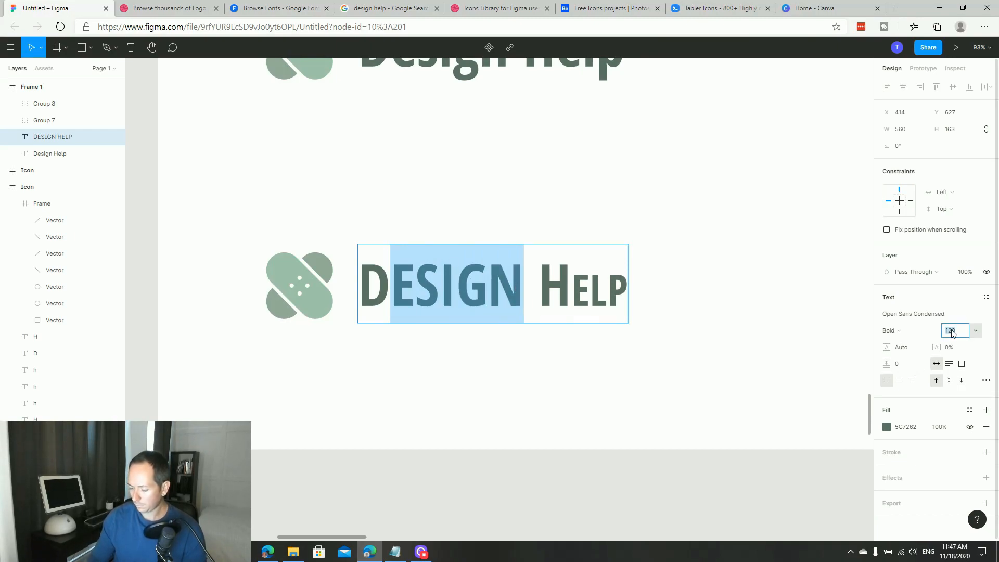
text(90)
key(Return)
click(581, 395)
click(580, 394)
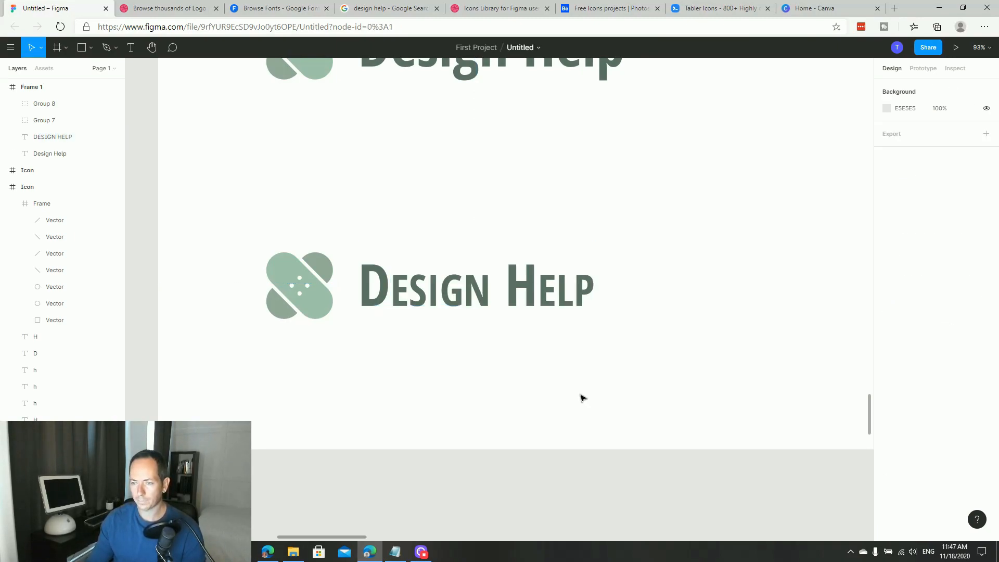
Duplicate the upper mixed-case logo straight across to the right within the new frame
scroll(499, 356, down, 5)
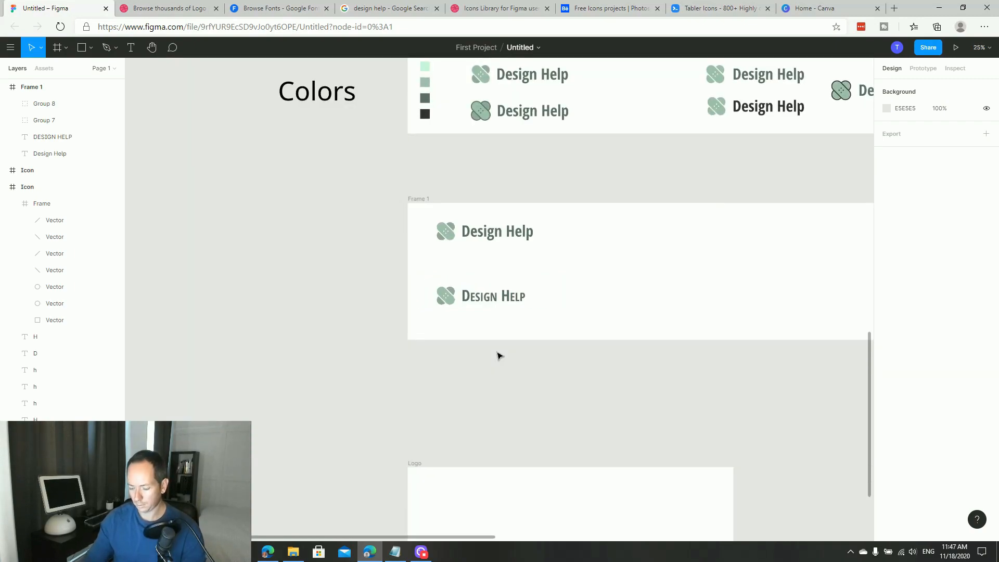
scroll(498, 356, up, 3)
drag(526, 340, 436, 349)
drag(545, 227, 240, 138)
drag(354, 182, 662, 182)
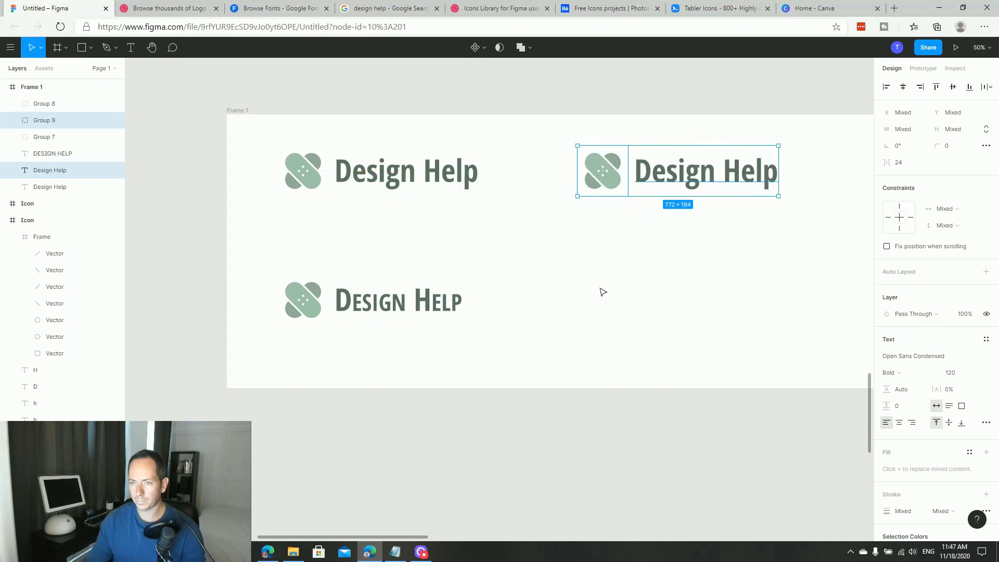
click(601, 290)
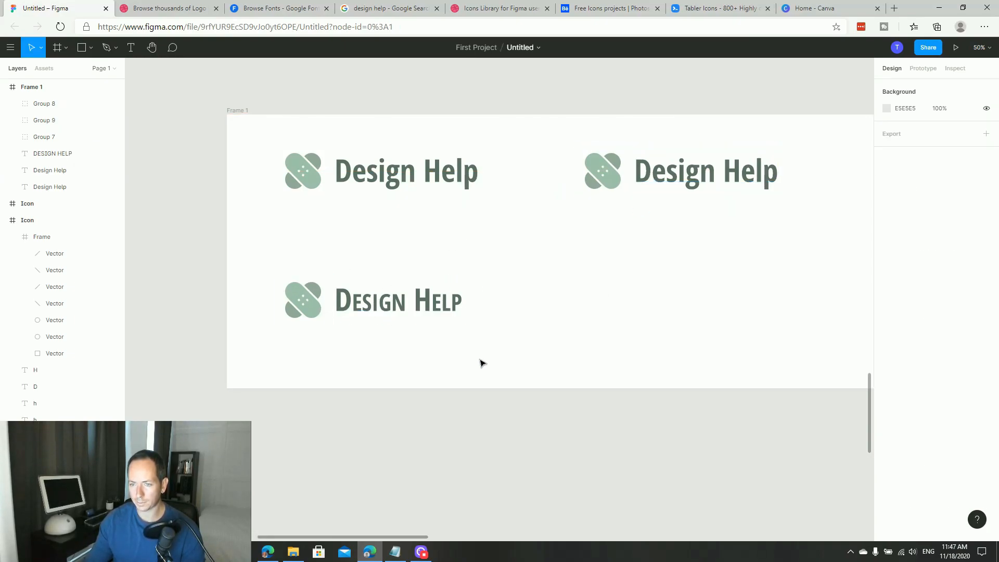
Set the font size of the letters "esign" in the upper-right logo copy to 90
drag(615, 318, 369, 335)
drag(394, 261, 520, 258)
click(548, 187)
double_click(517, 187)
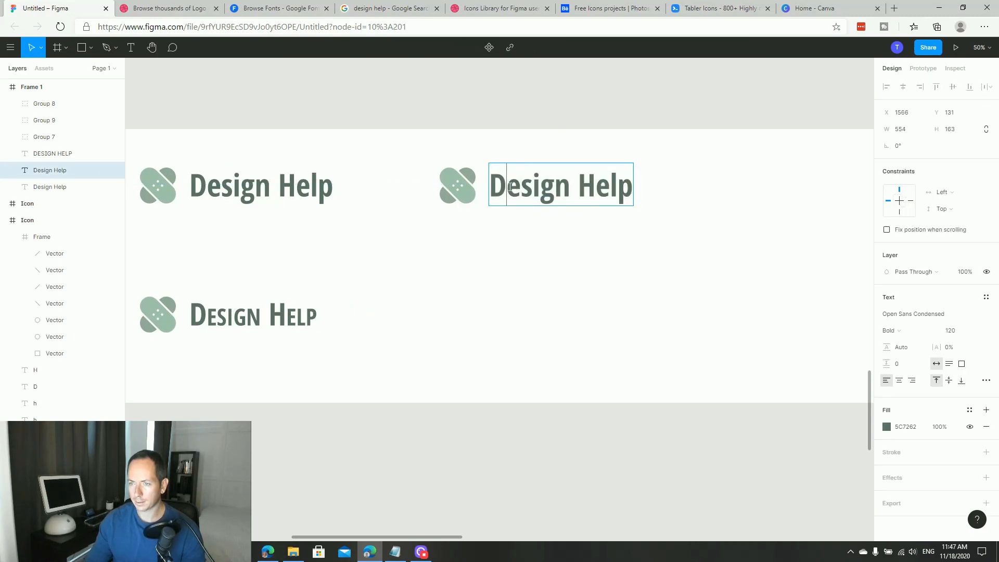
drag(507, 188, 570, 188)
click(949, 332)
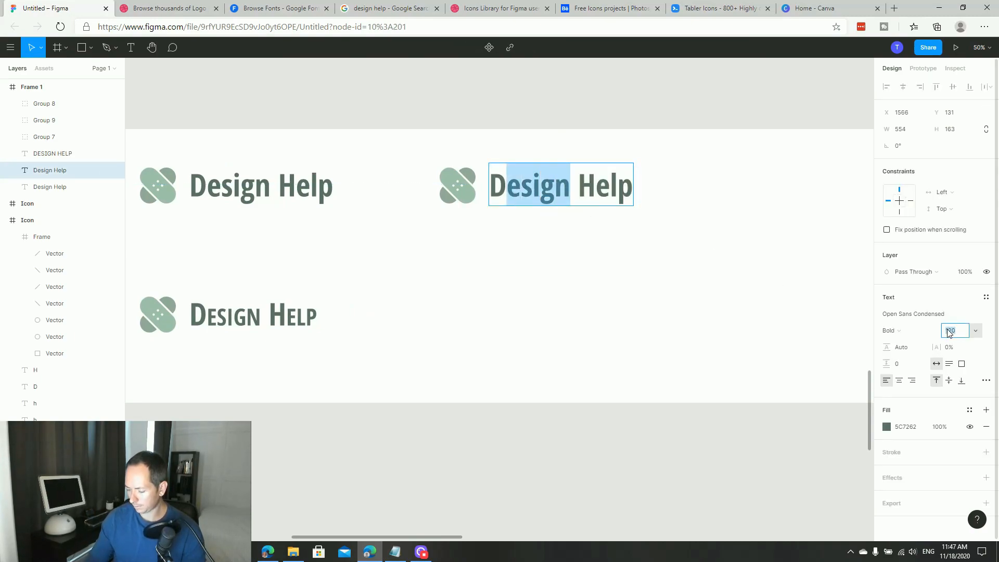
text(90)
key(Return)
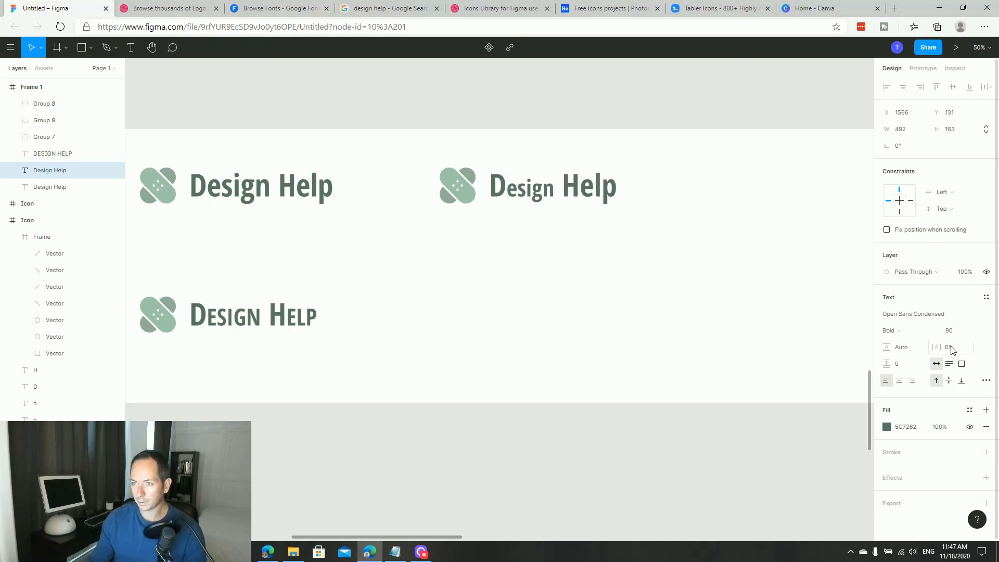
Set the font size of the letters "elp" in the upper-right logo copy to 90
double_click(591, 191)
drag(579, 191, 619, 191)
click(951, 332)
text(90)
key(Return)
click(635, 338)
drag(529, 298, 526, 275)
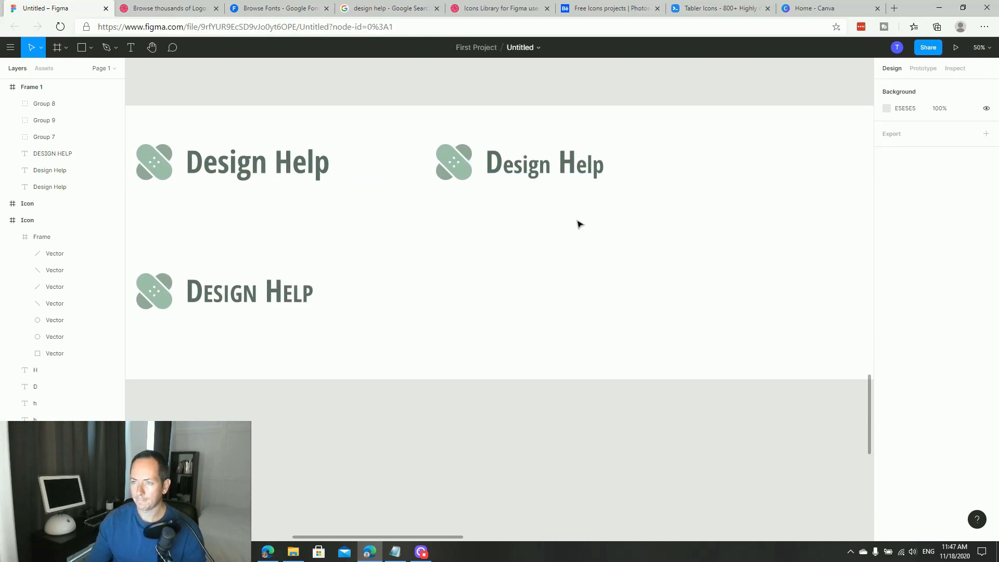
drag(622, 210, 652, 189)
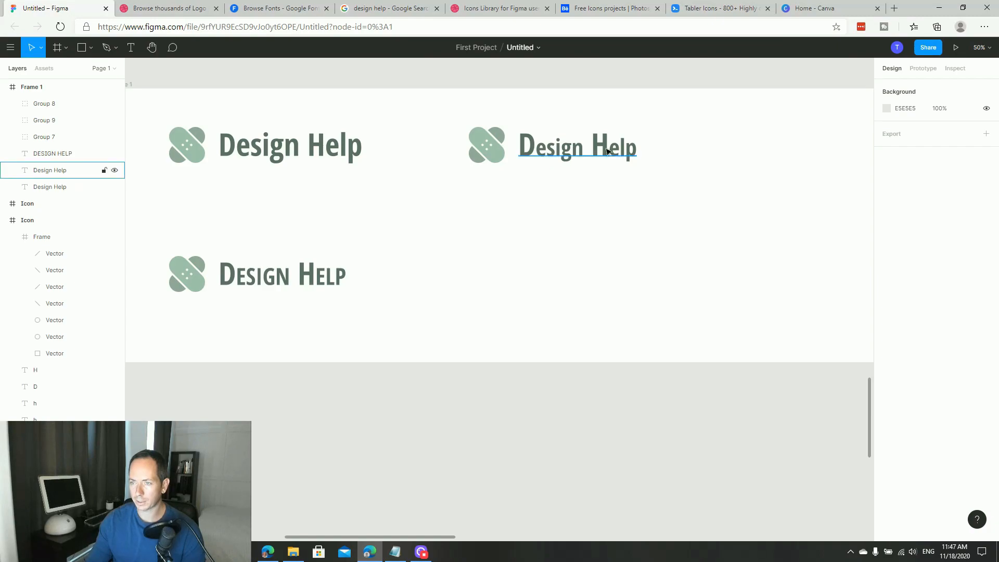
Duplicate the upper-right logo straight down and set the copy's text weight to Light
drag(663, 188, 460, 118)
drag(494, 158, 507, 284)
click(562, 330)
double_click(550, 277)
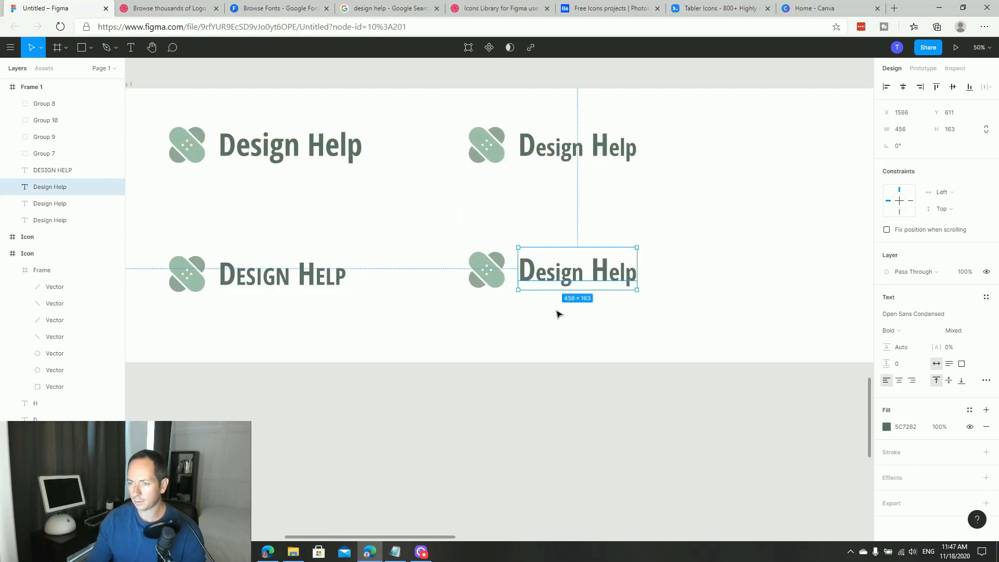
click(902, 334)
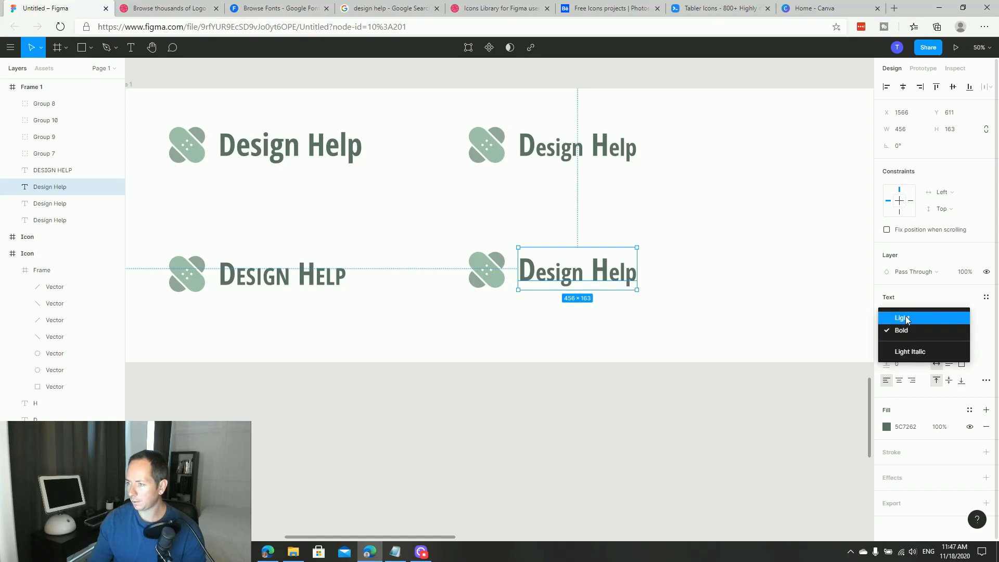
click(902, 318)
click(624, 319)
Set the initial letters D and H of the lower-right logo's light text to Bold
double_click(535, 278)
drag(533, 273, 520, 273)
click(903, 331)
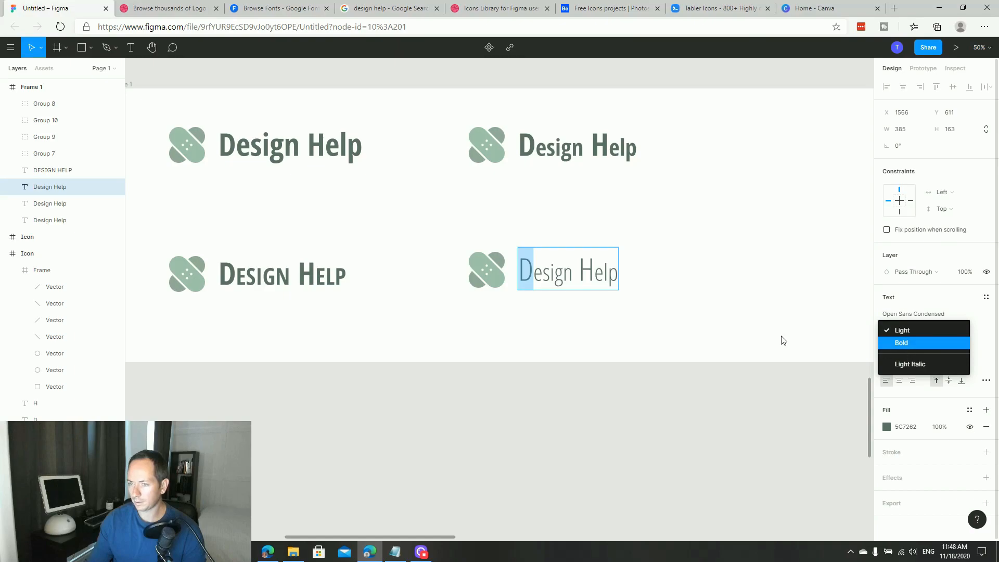
click(914, 343)
drag(581, 272, 597, 273)
click(900, 331)
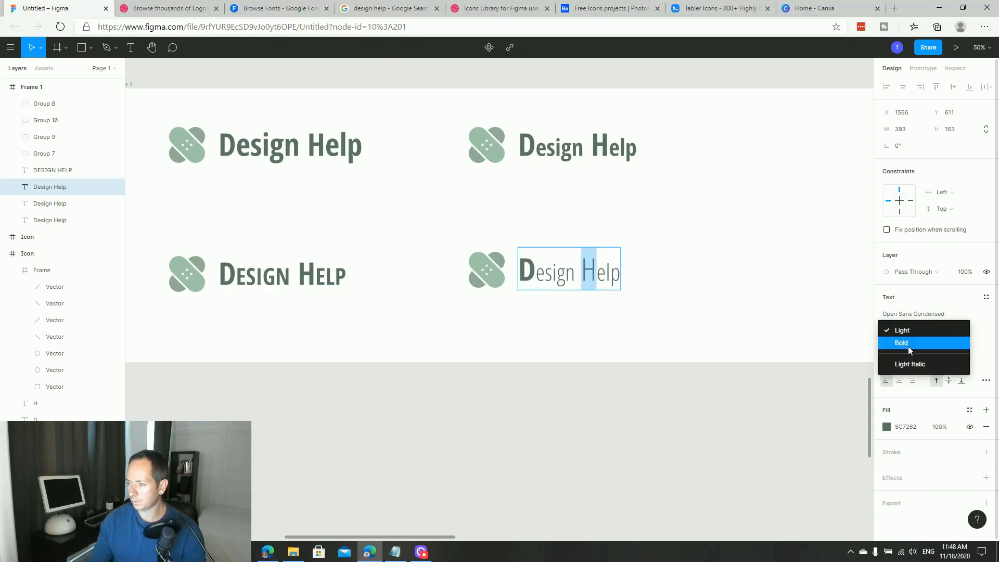
click(913, 343)
click(707, 343)
mouse_move(707, 342)
mouse_down()
mouse_move(691, 305)
mouse_move(713, 342)
mouse_up()
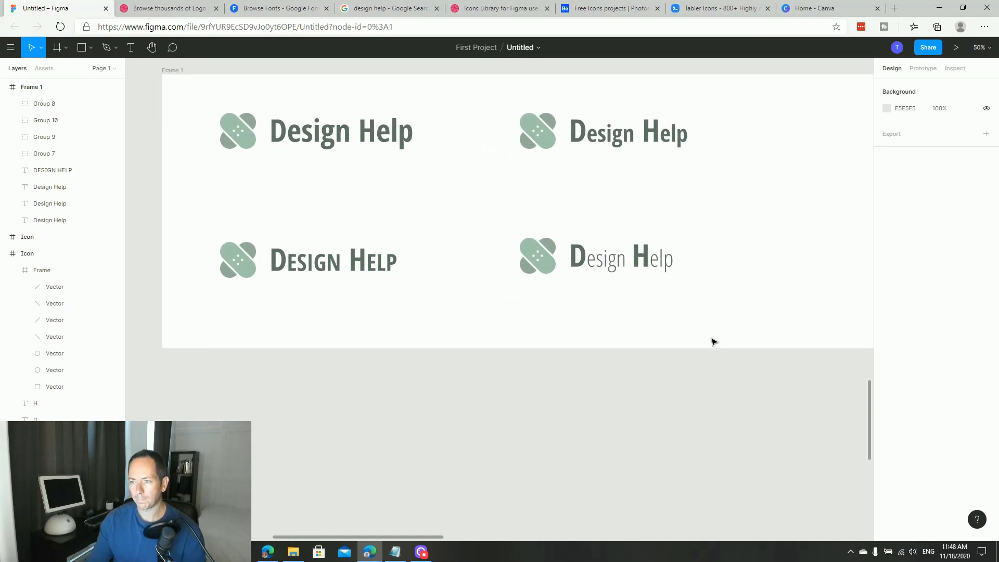
Copy the upper-right logo with enlarged initials from Frame 1 into the middle of the empty Logo frame
scroll(705, 334, up, 1)
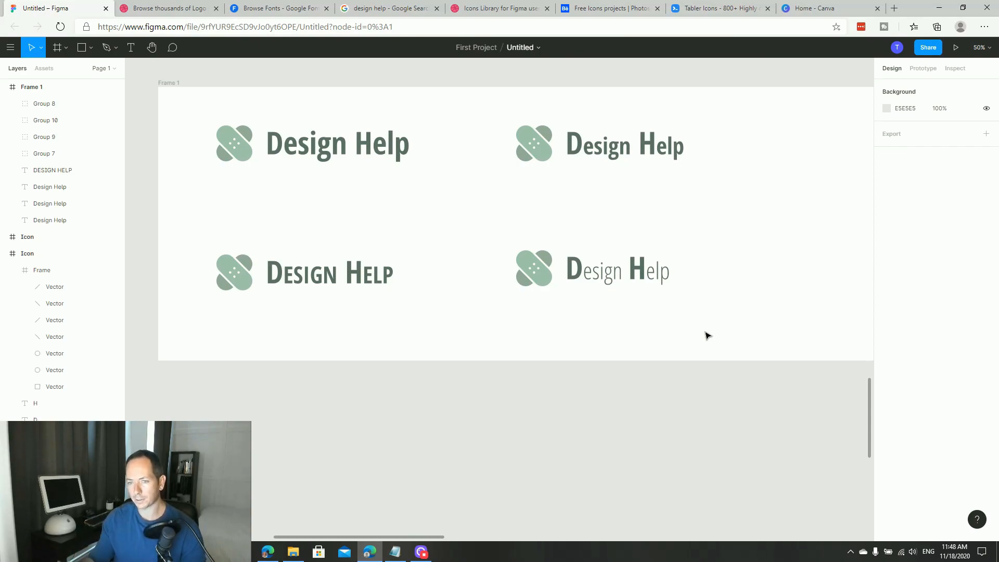
key(minus)
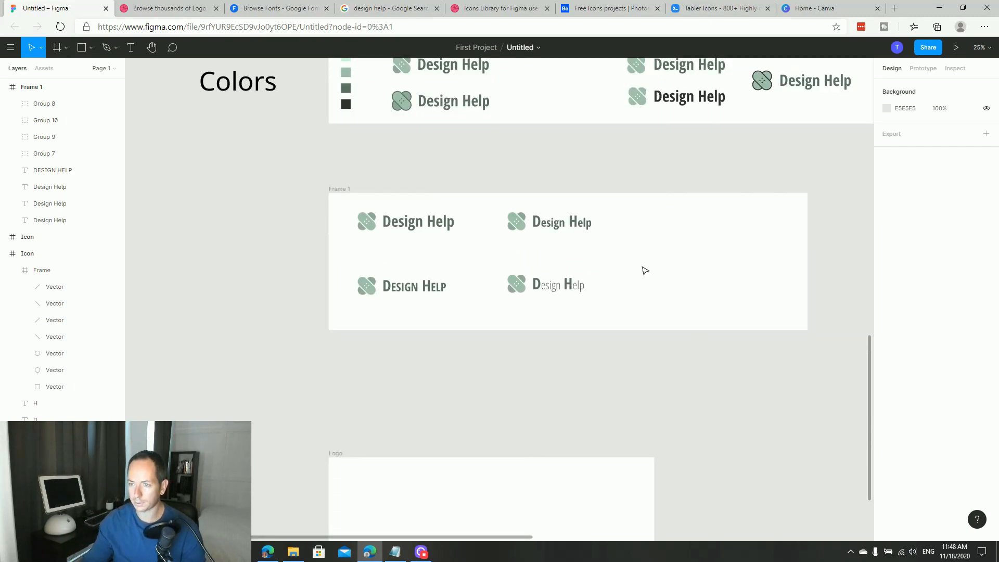
drag(580, 243, 503, 208)
click(623, 259)
key(z)
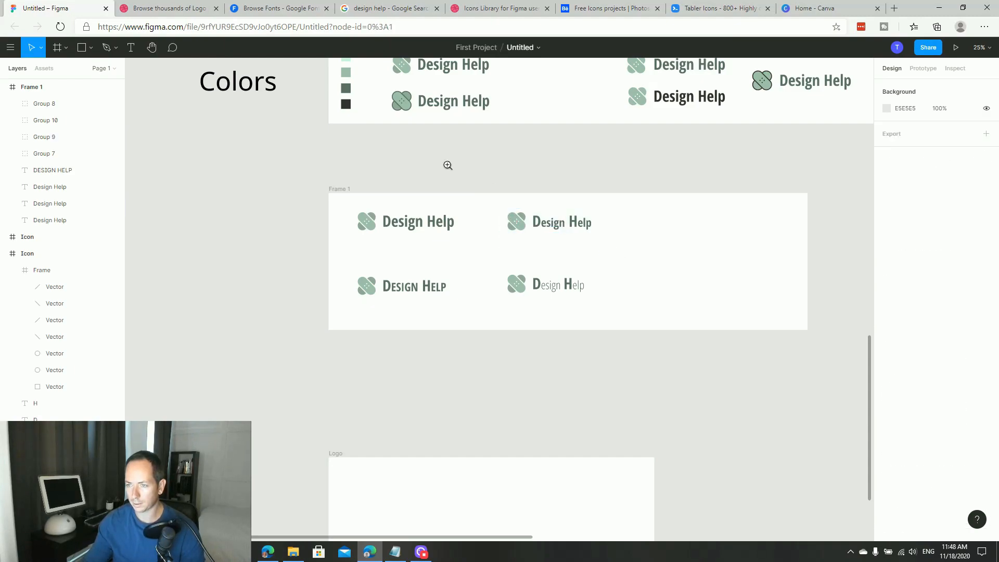
drag(445, 170, 695, 342)
scroll(531, 260, left, 2)
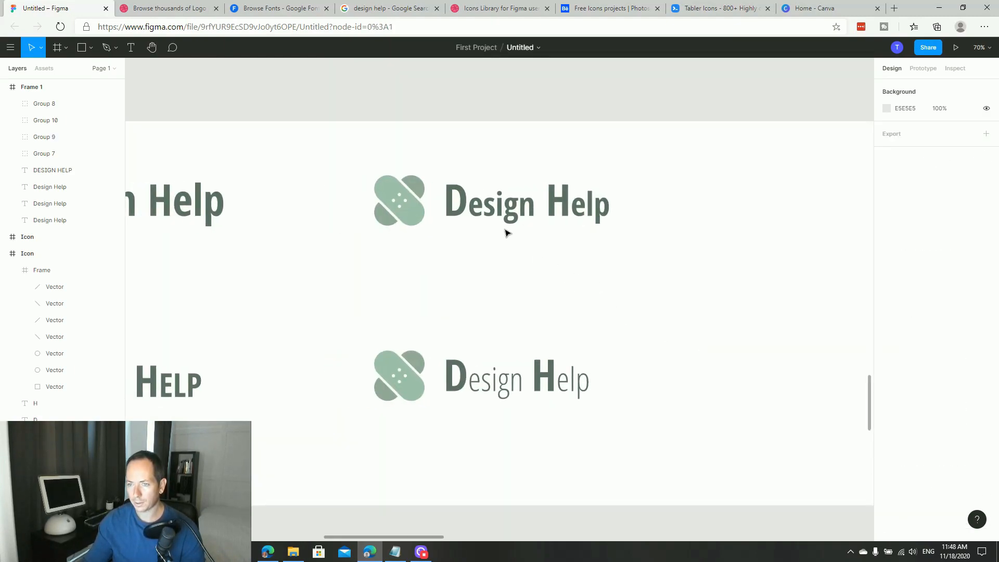
click(582, 216)
click(631, 264)
drag(631, 264, 372, 166)
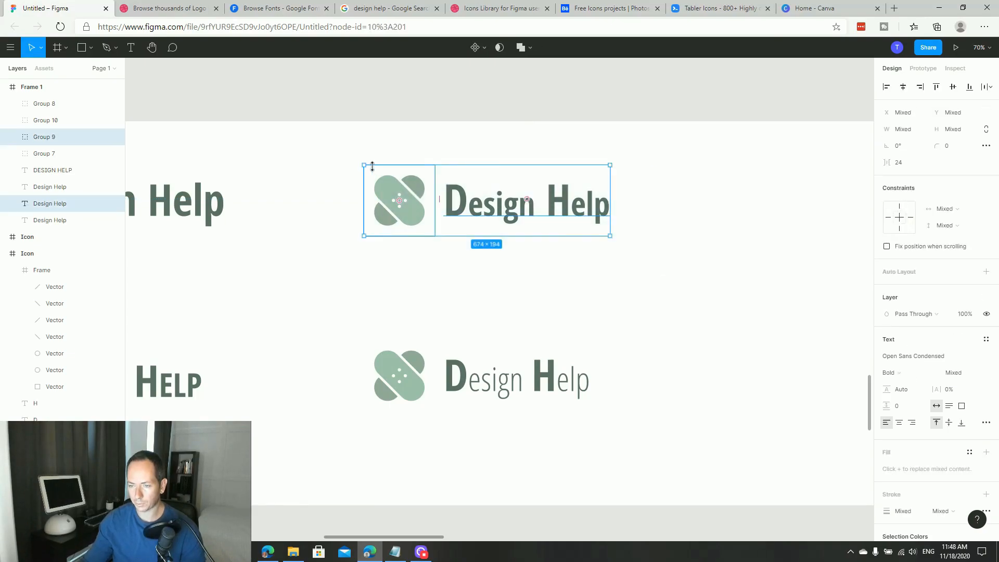
key(minus)
key(minus)
key(minus)
drag(372, 299, 347, 220)
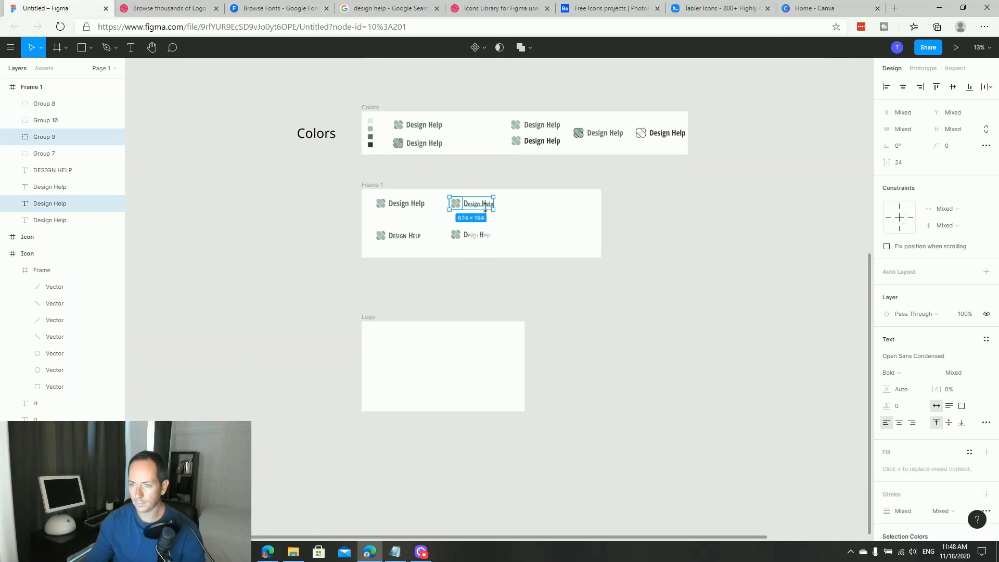
drag(472, 207, 442, 368)
click(481, 422)
Inspect the chosen Design Help logo in the Logo frame up close, ending at 100% zoom
drag(329, 300, 571, 435)
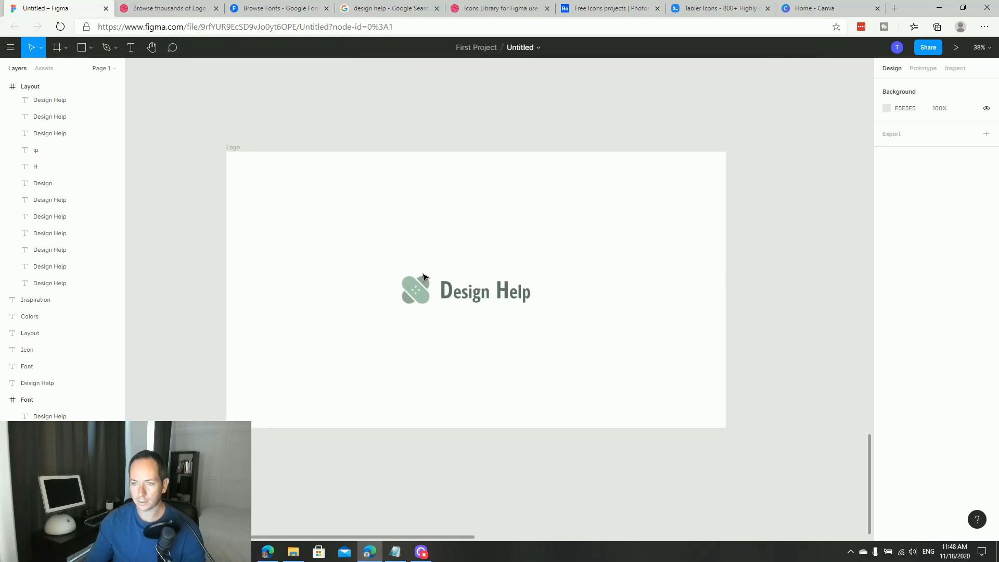
drag(212, 127, 768, 484)
drag(178, 106, 761, 467)
click(537, 292)
click(540, 301)
click(536, 291)
click(555, 374)
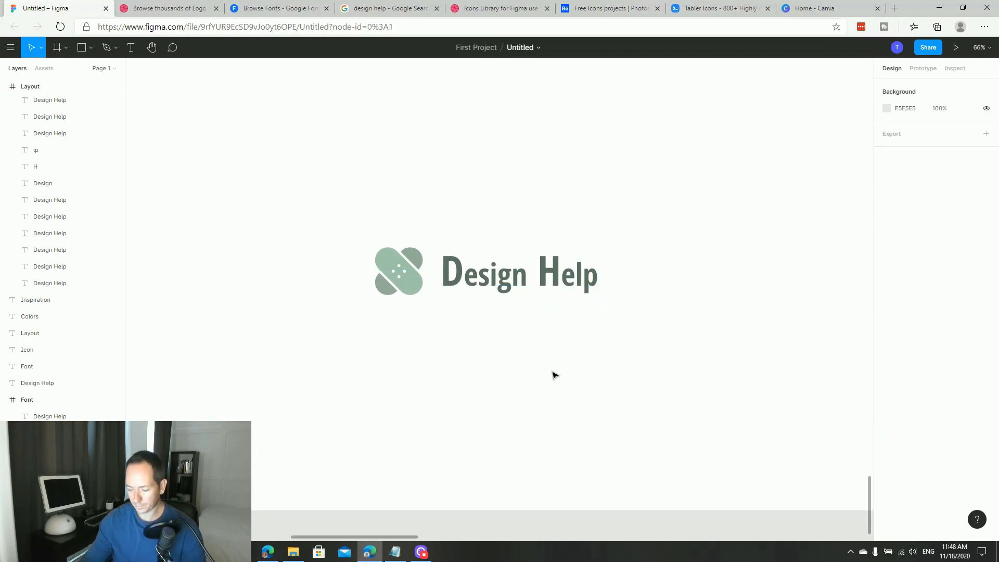
key(shift+0)
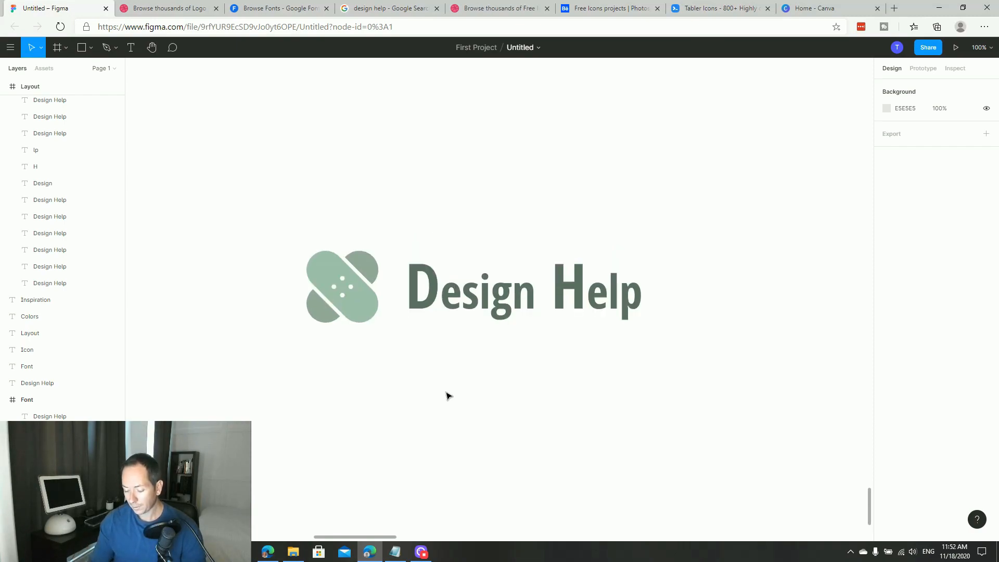
Review the whole board, focusing on the Inspiration, Font, Icon and Layout sections
key(minus)
key(minus)
key(minus)
key(minus)
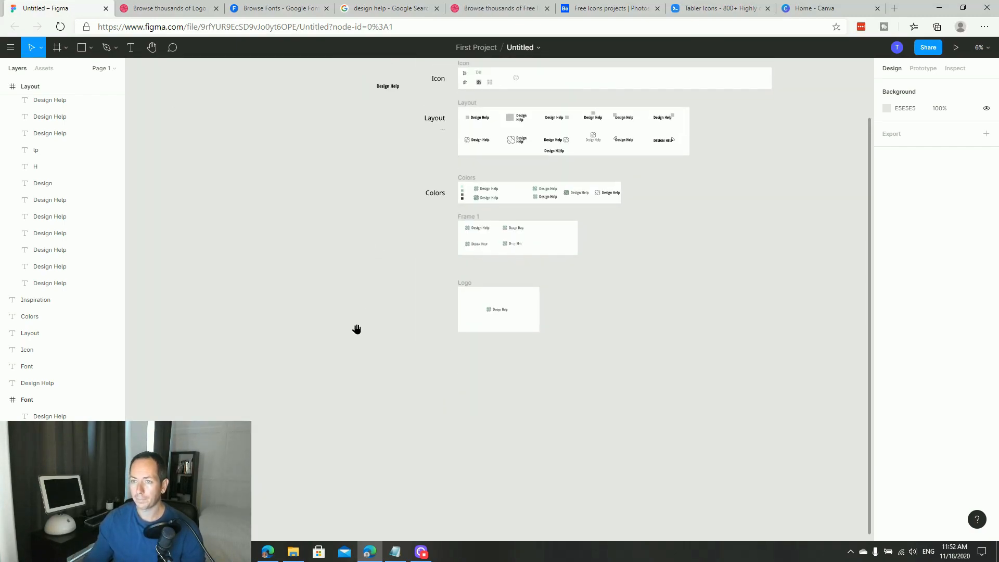
scroll(361, 302, up, 3)
drag(304, 135, 672, 329)
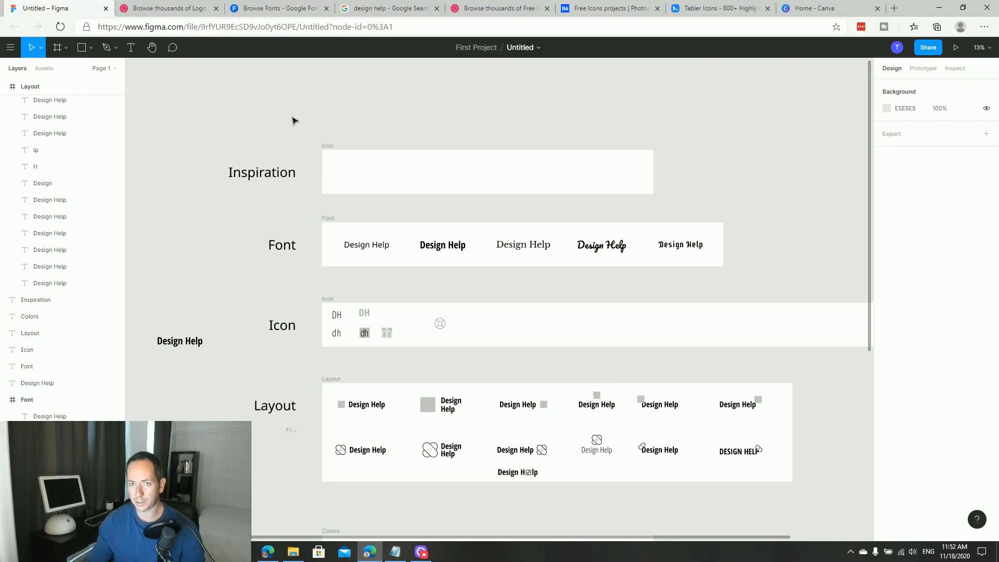
Look through the logo inspiration on the Dribbble search page and return to the Figma board
click(144, 7)
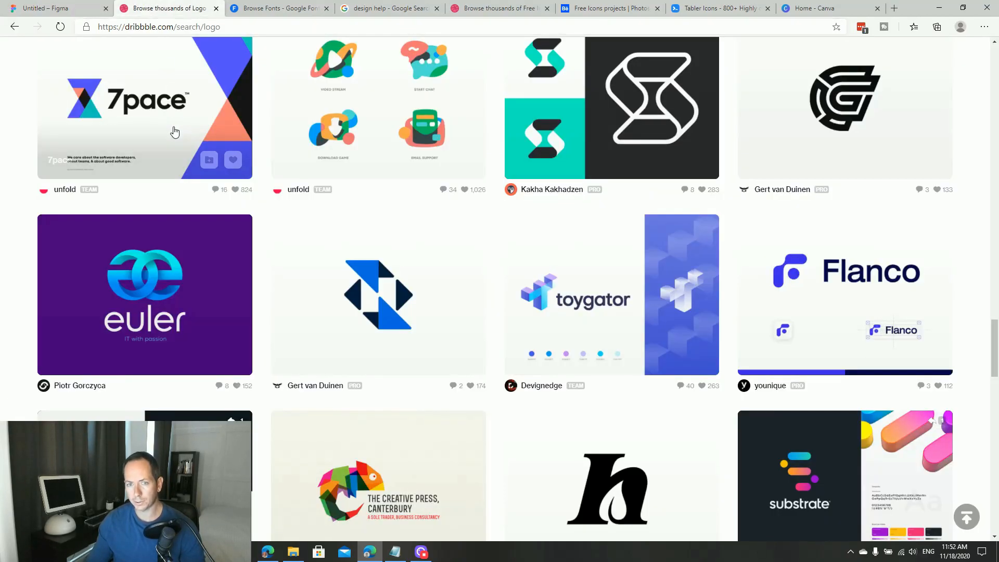
scroll(166, 167, up, 10)
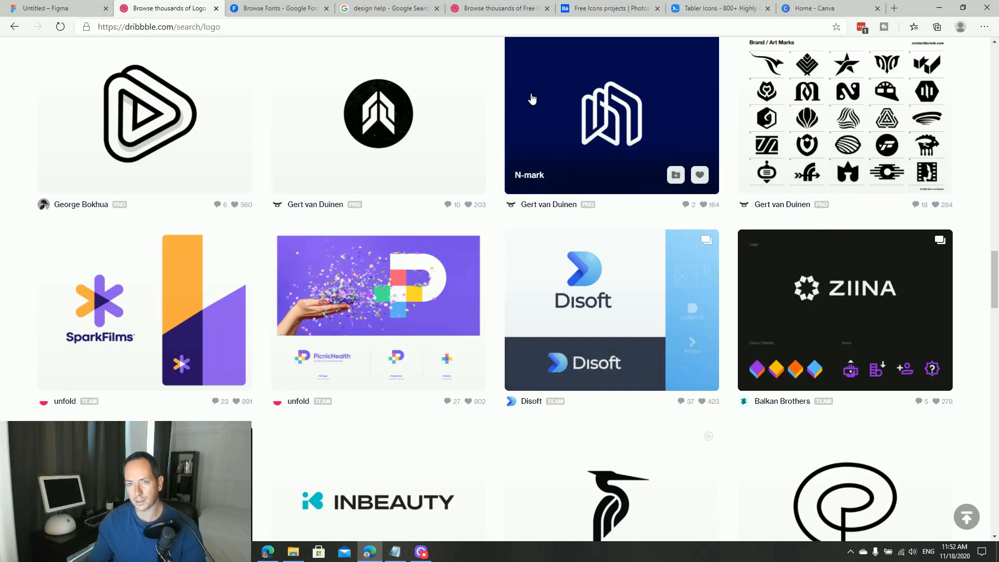
click(58, 9)
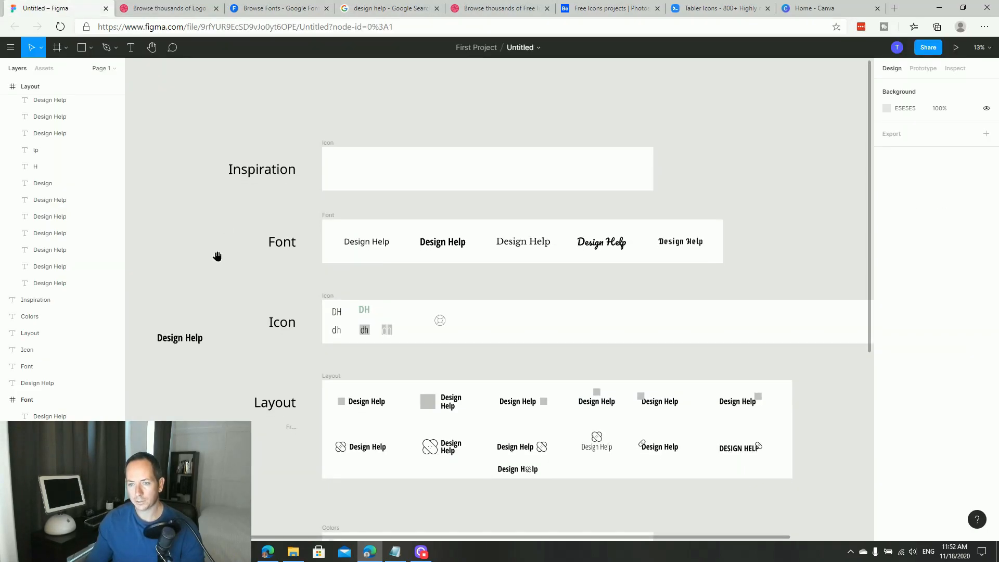
Switch from the board to Google Fonts and view the Design Help font previews from the start of the list
drag(217, 263, 219, 219)
click(270, 8)
scroll(93, 228, up, 8)
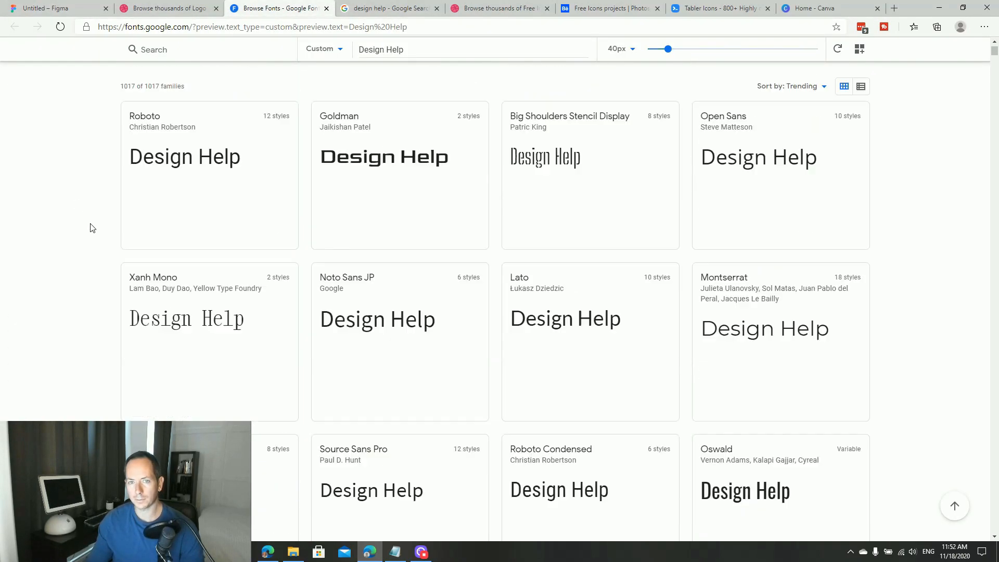
Point out the custom preview text Design Help on Google Fonts and look through the font previews below it
scroll(90, 228, up, 3)
drag(437, 94, 357, 95)
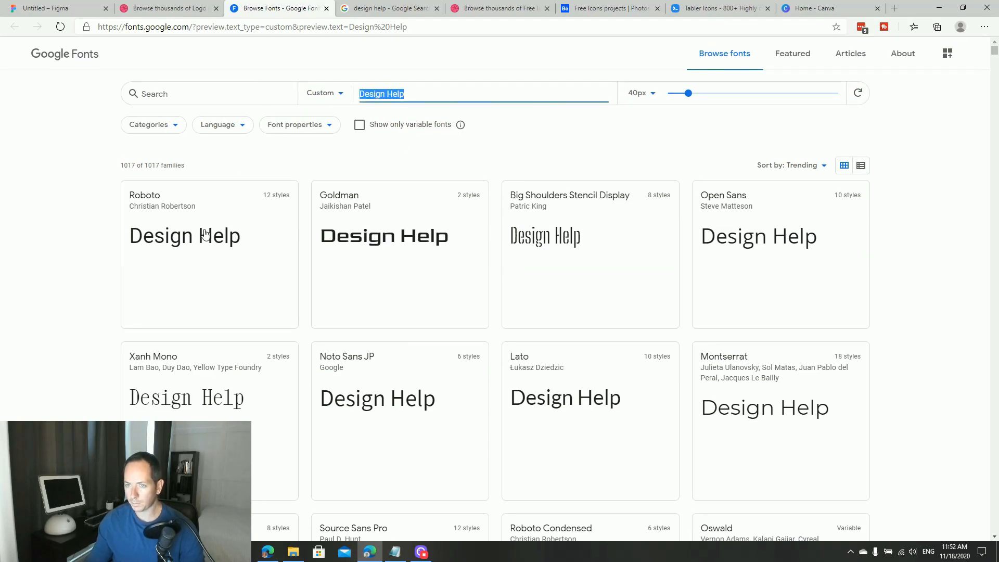
click(46, 274)
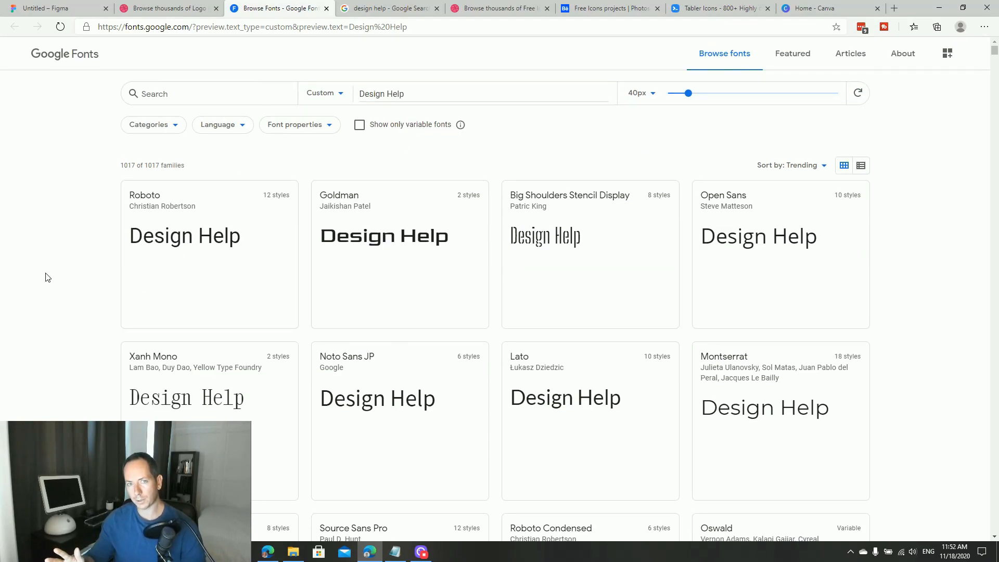
scroll(69, 311, down, 5)
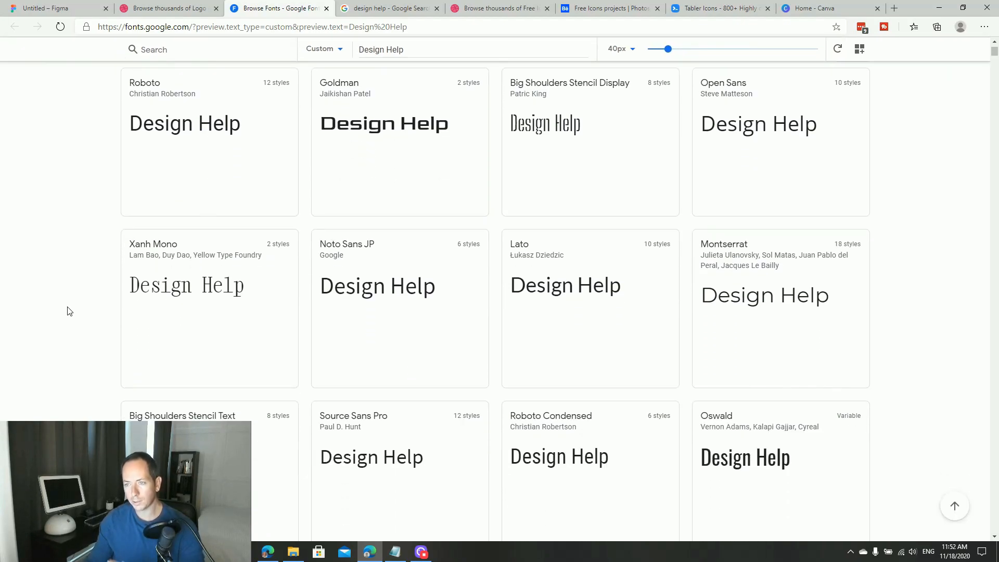
scroll(68, 310, down, 3)
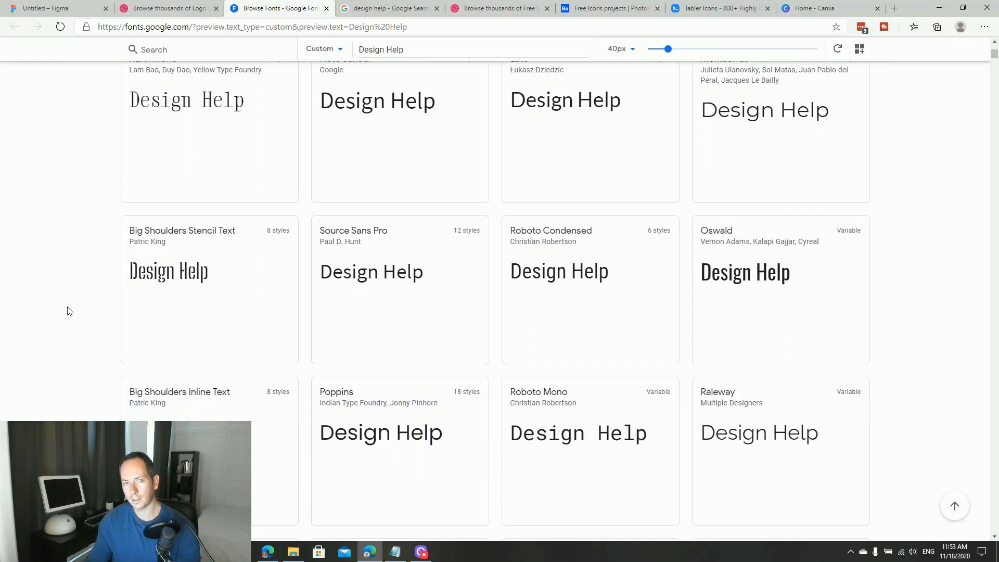
scroll(794, 209, down, 1)
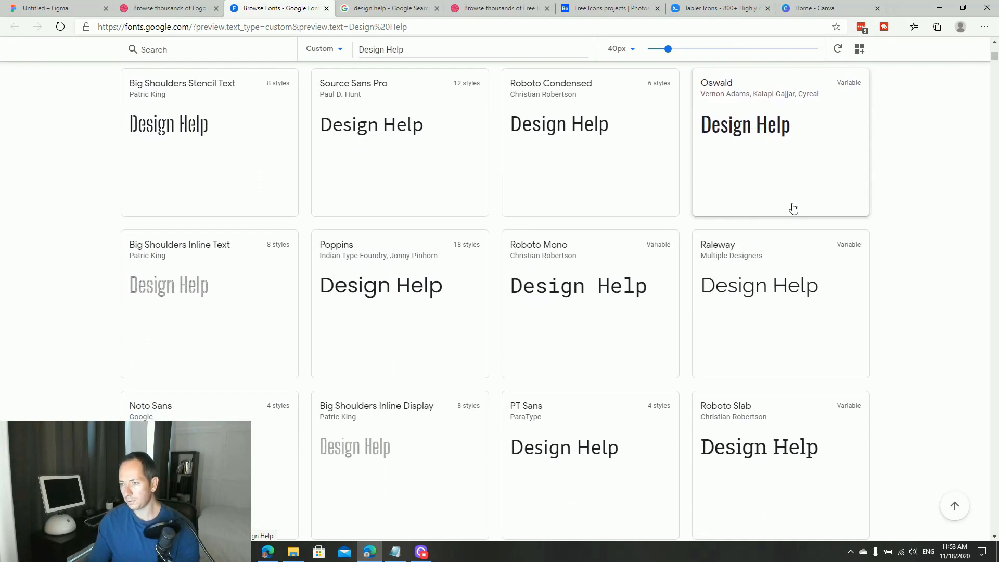
Return to the Figma board and review the Font section and the initials and lifebuoy ideas in the Icon section
click(55, 10)
drag(257, 166, 754, 301)
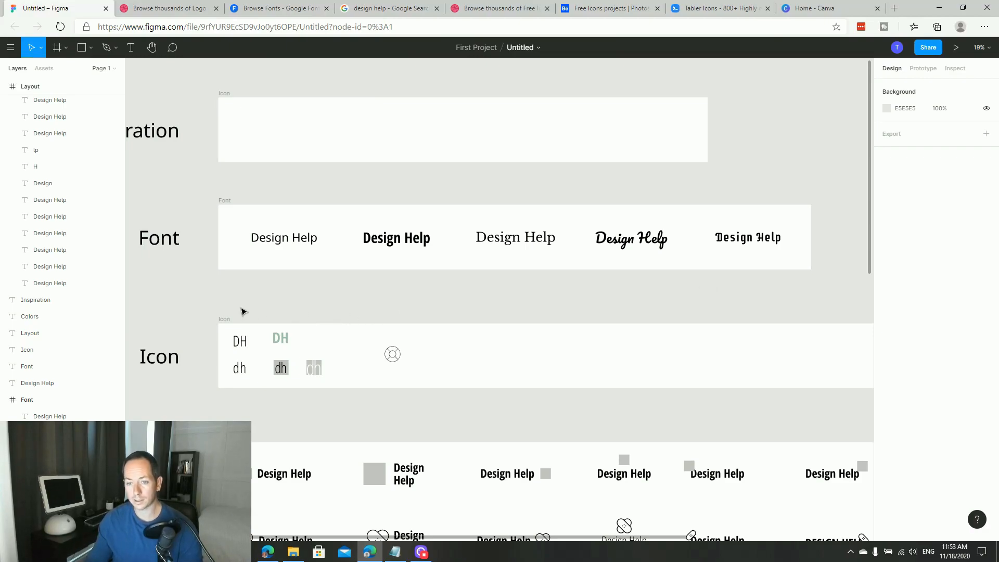
scroll(255, 260, down, 5)
scroll(240, 196, up, 3)
scroll(588, 352, down, 1)
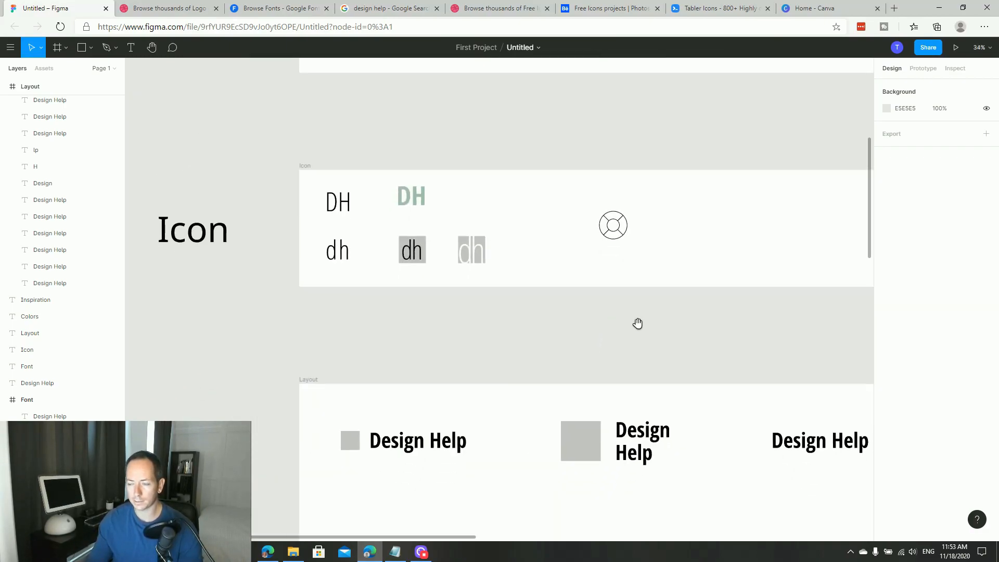
scroll(633, 324, up, 2)
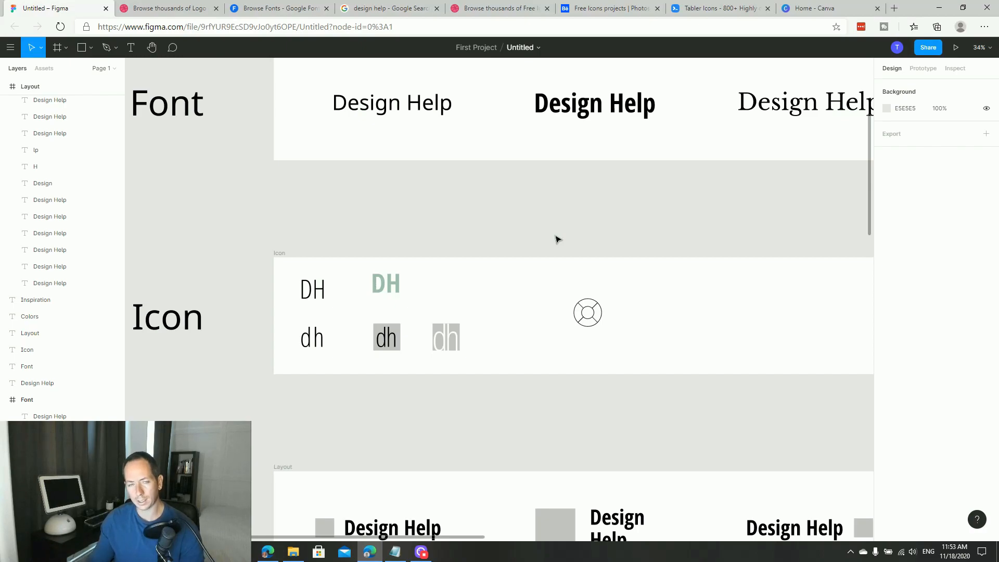
scroll(585, 256, down, 2)
scroll(585, 257, right, 1)
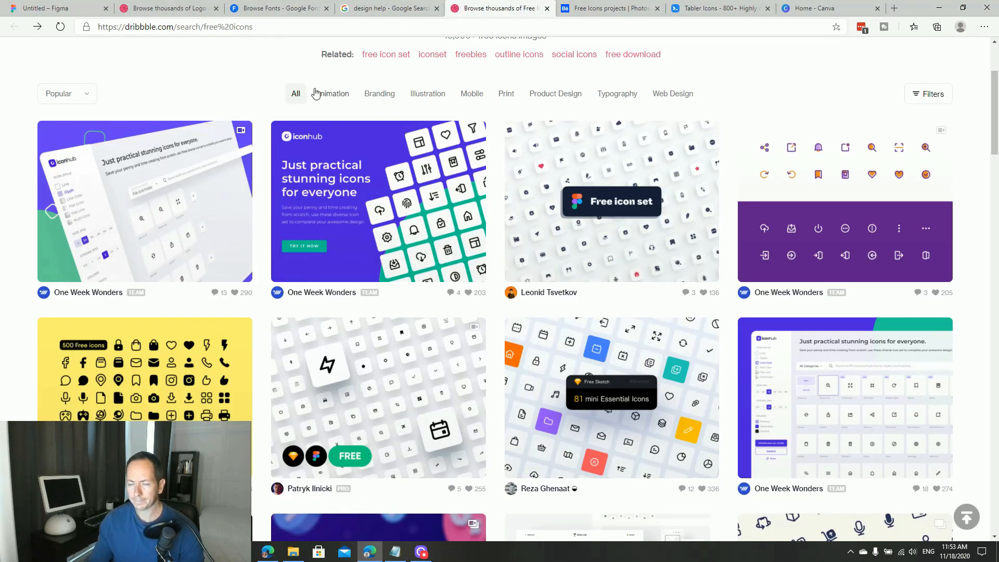
Look at the free icon sources on the Dribbble search page and the Behance icon set page
click(600, 10)
click(512, 11)
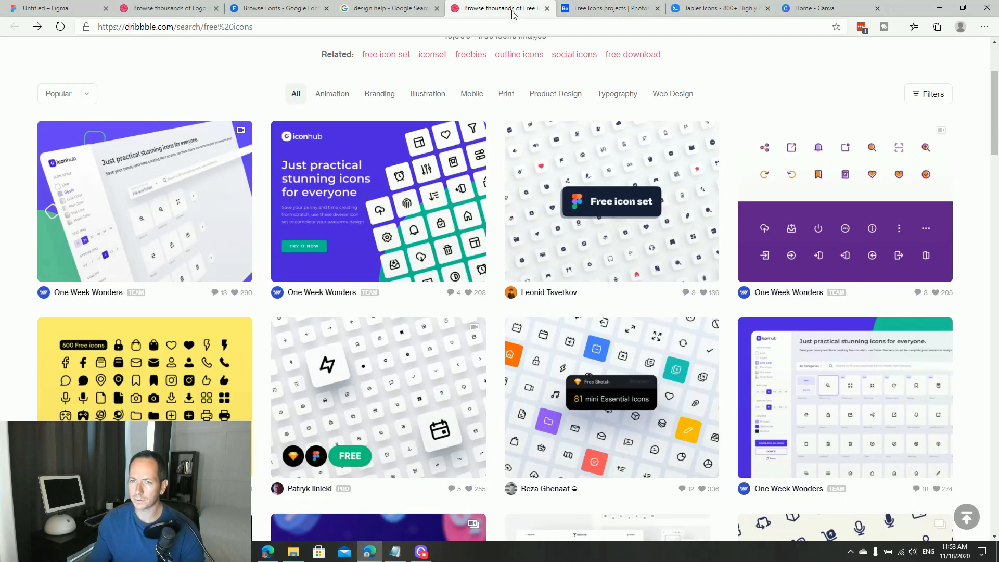
click(578, 11)
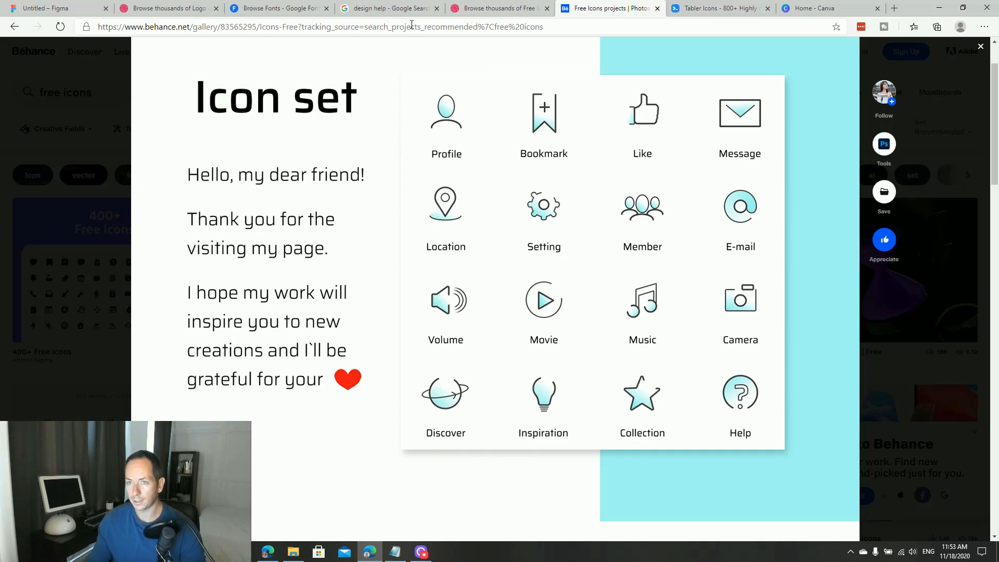
Start a new Google search for DESIGN HELP and view its image results for icon ideas
click(400, 11)
scroll(135, 121, up, 10)
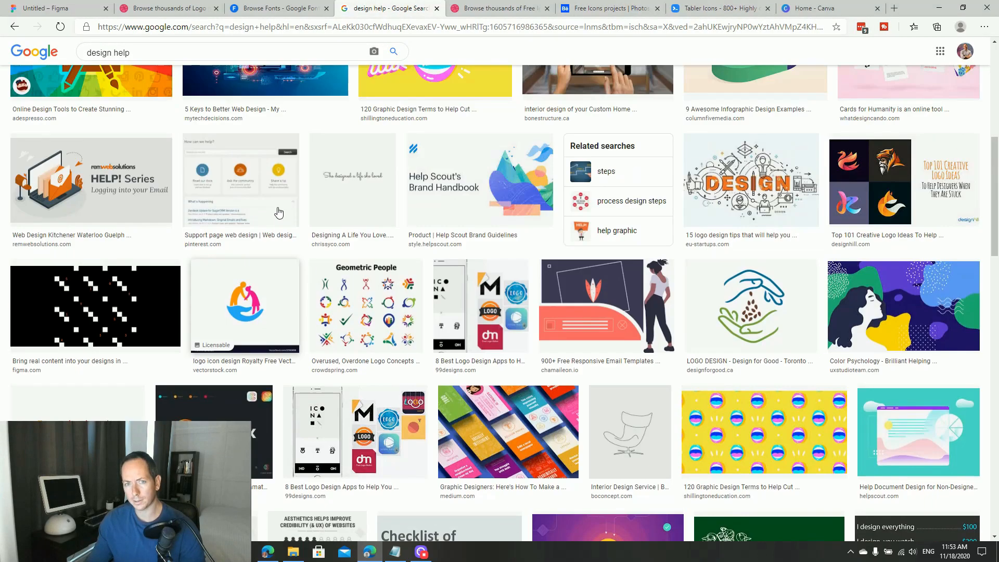
click(34, 64)
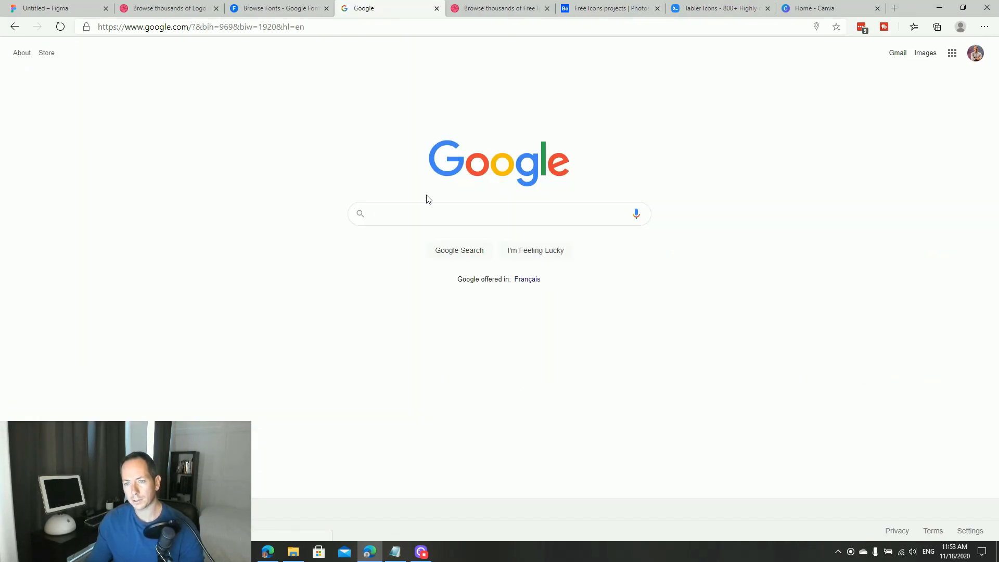
text(DESIGN HELP)
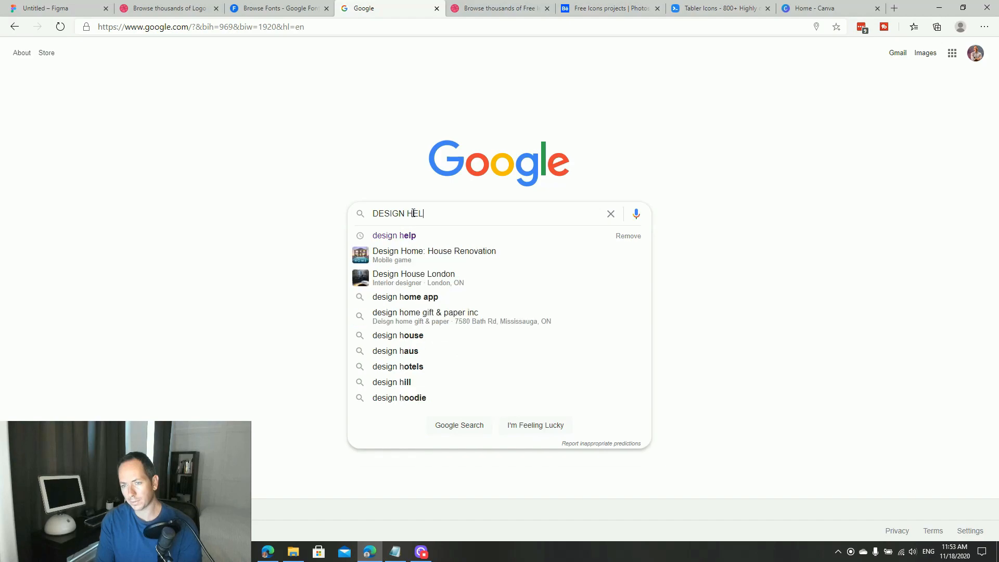
key(Return)
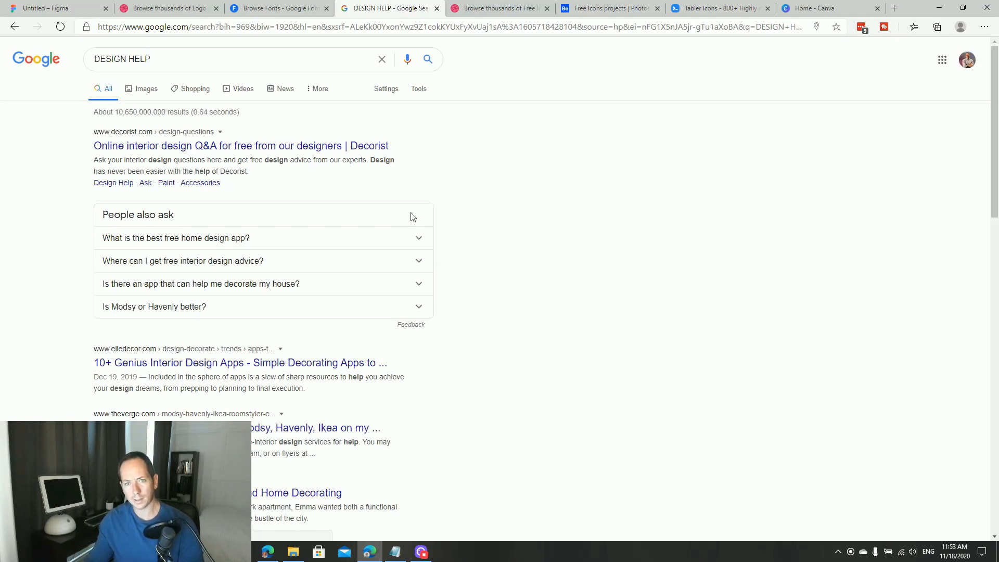
click(145, 92)
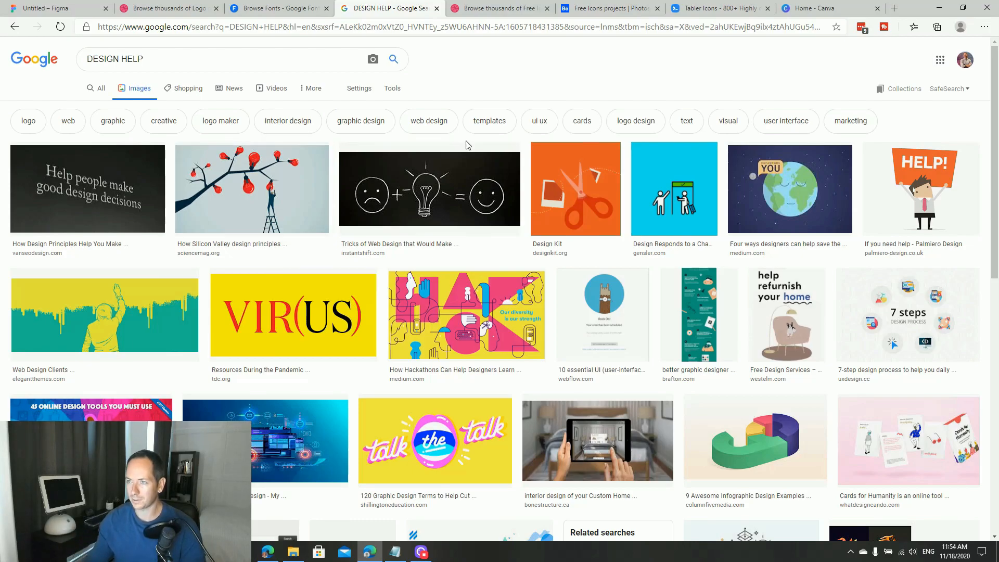
Go back to the Figma board and examine the placeholder and bandage icon arrangements in the Layout section
key(ctrl+1)
scroll(274, 328, down, 5)
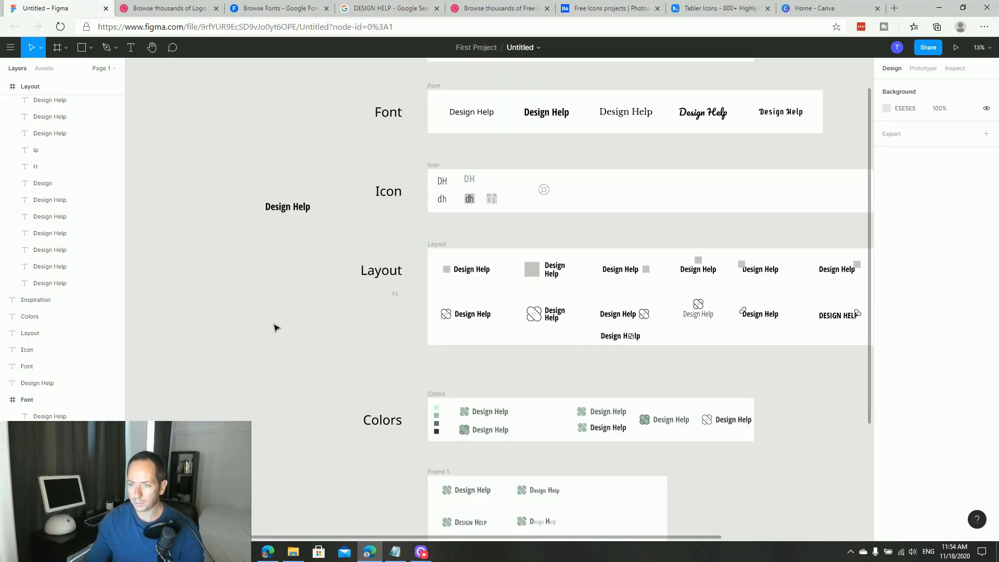
scroll(275, 327, right, 3)
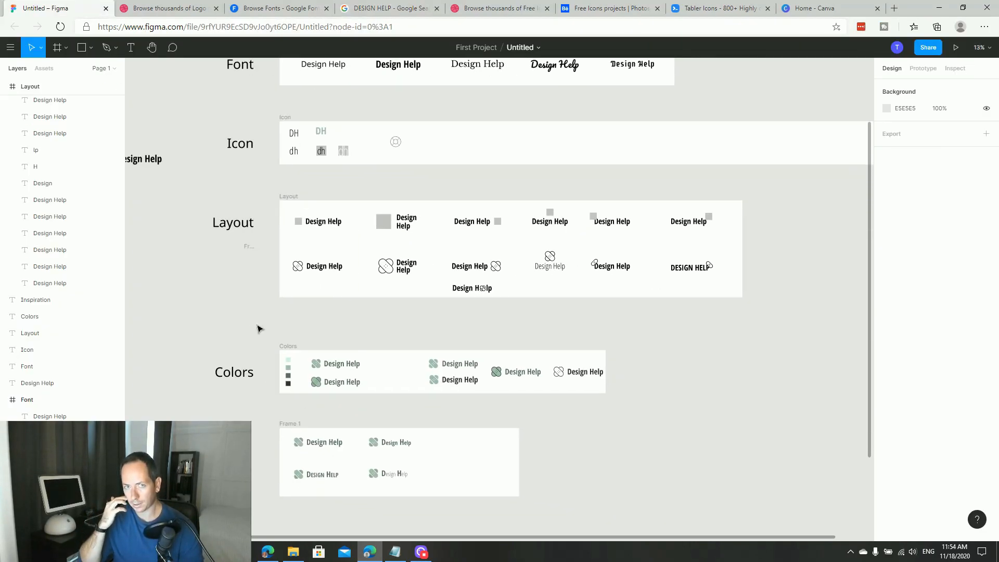
key(z)
drag(258, 188, 767, 325)
key(space)
drag(571, 366, 590, 341)
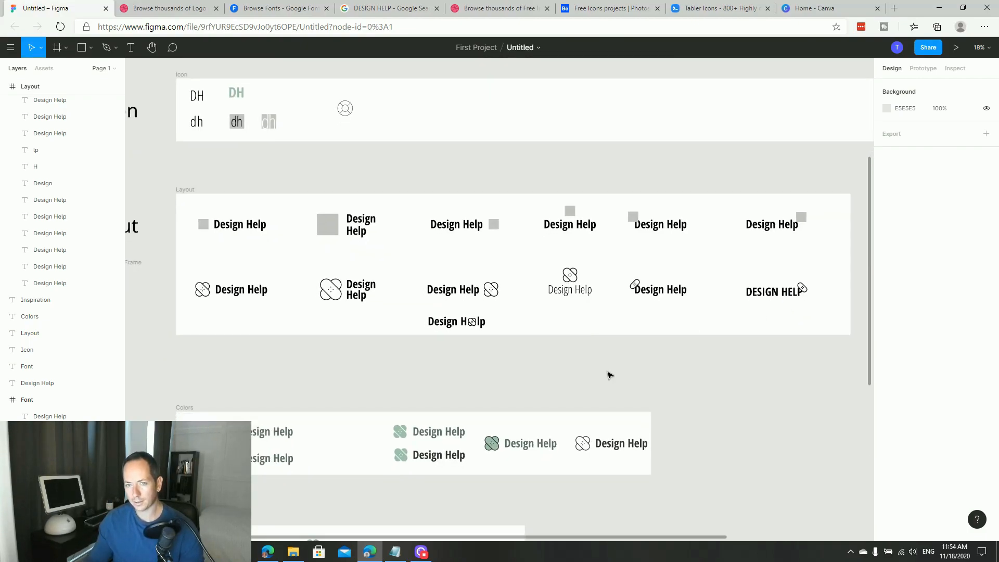
drag(266, 173, 274, 164)
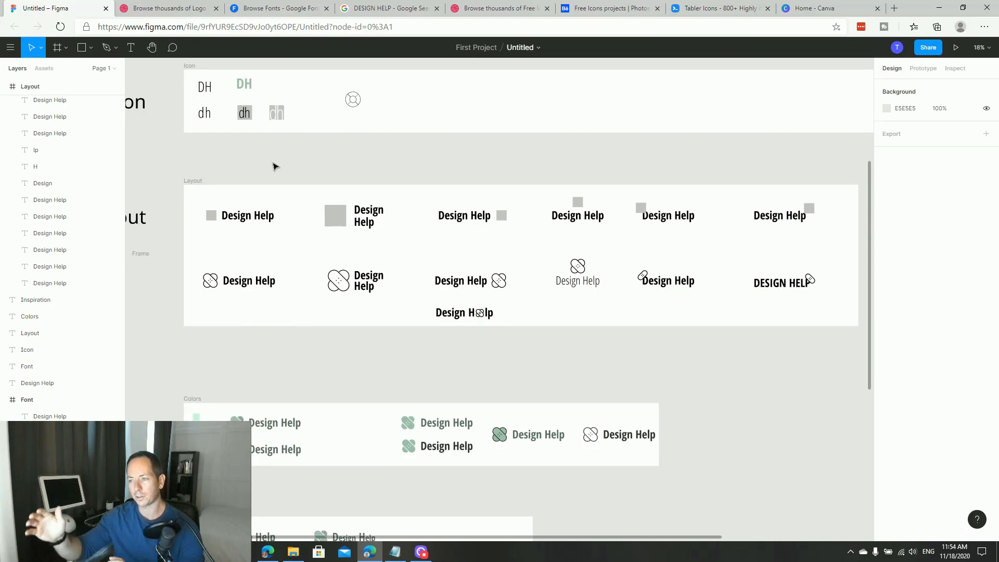
Inspect up close the layout variant where the bandage icon replaces the letter e in Help
key(s)
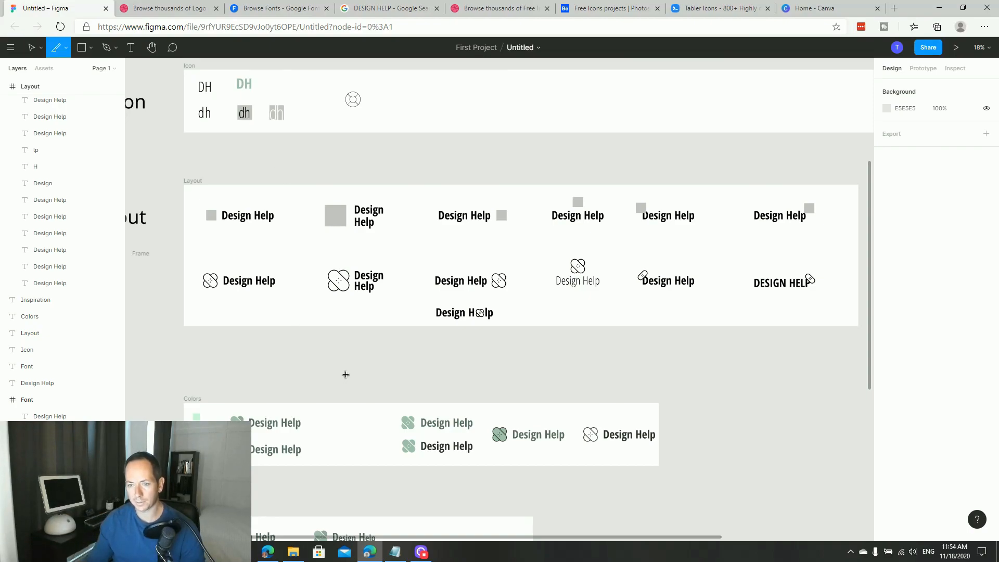
click(31, 47)
key(z)
drag(368, 259, 615, 370)
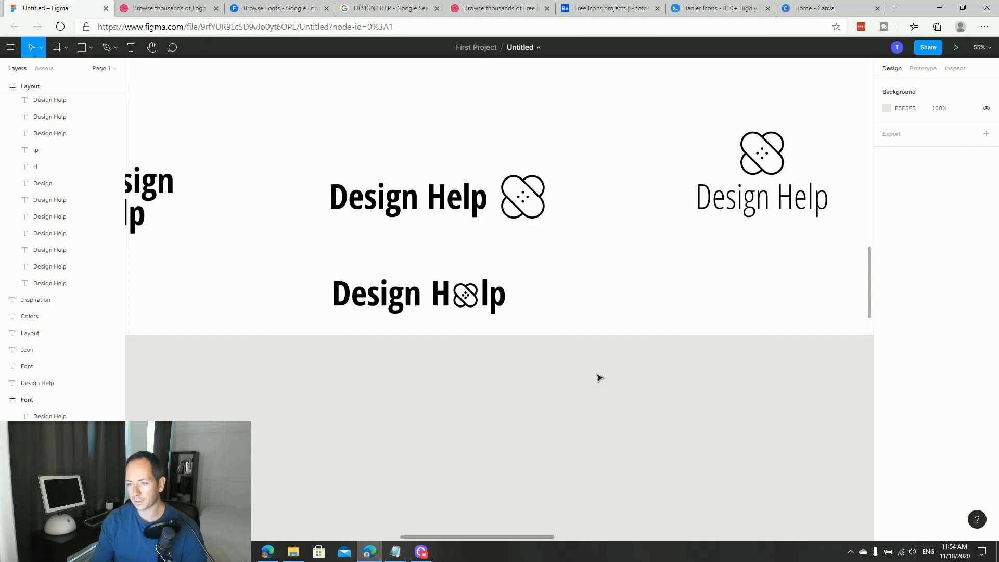
key(ctrl+minus)
key(ctrl+minus)
key(z)
drag(399, 231, 565, 344)
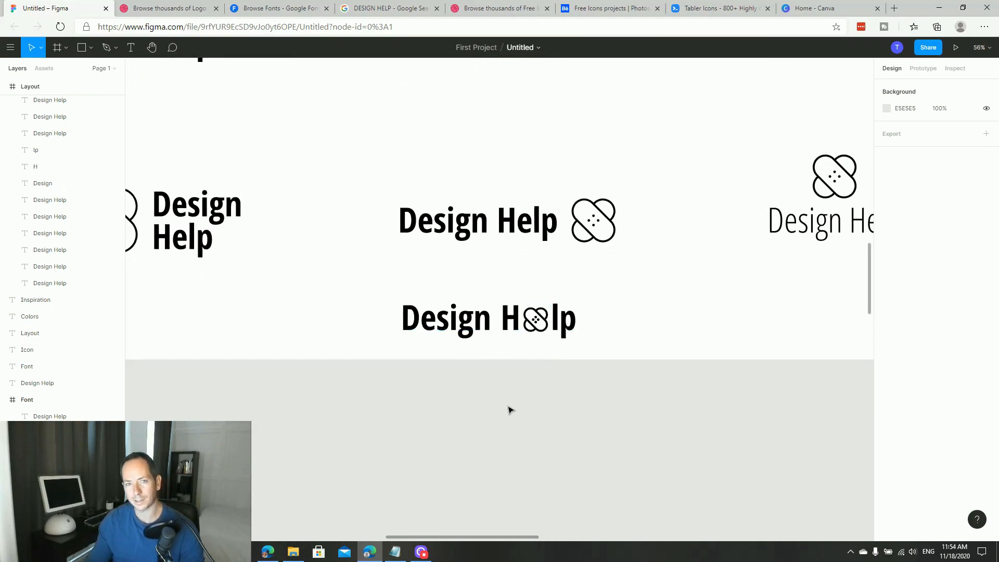
Review the Layout section in the context of the Font, Icon and Colors sections of the board
key(ctrl+minus)
key(ctrl+minus)
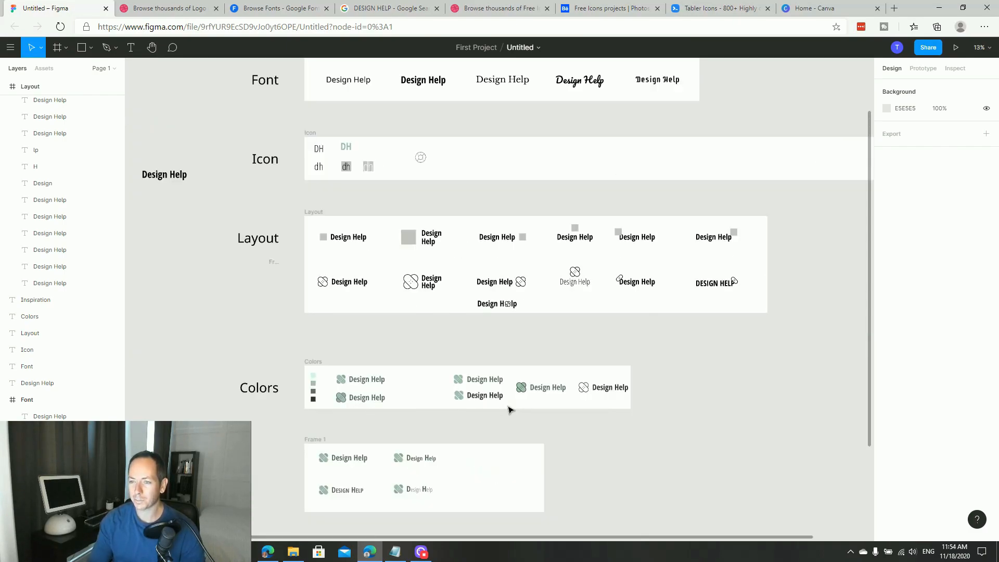
scroll(513, 378, up, 2)
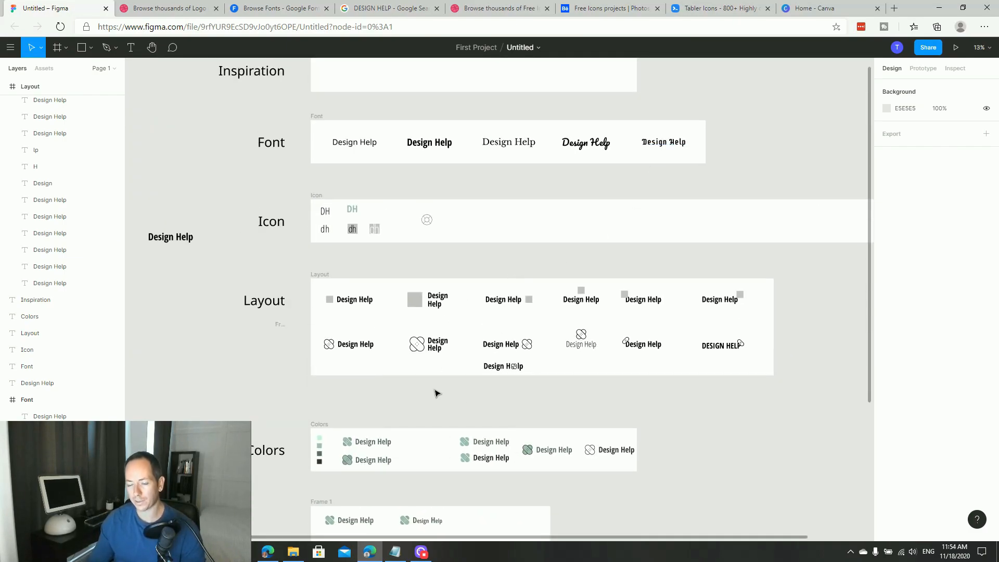
scroll(494, 378, down, 1)
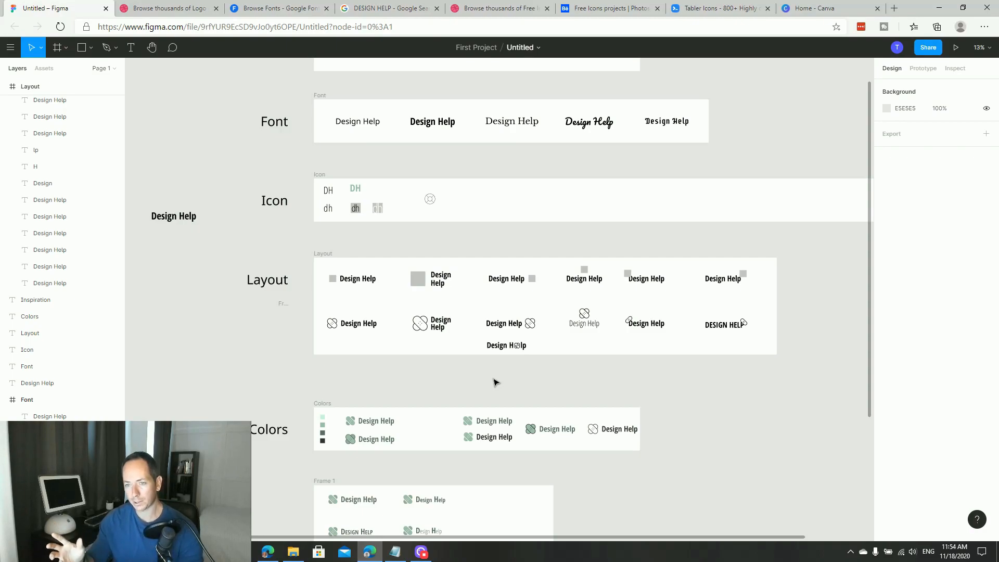
key(ctrl+plus)
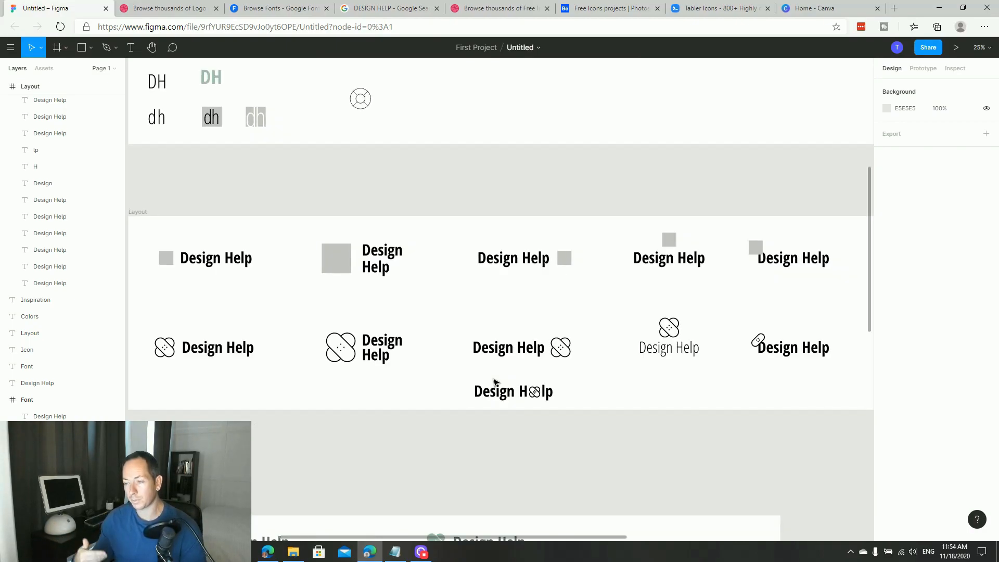
key(ctrl+minus)
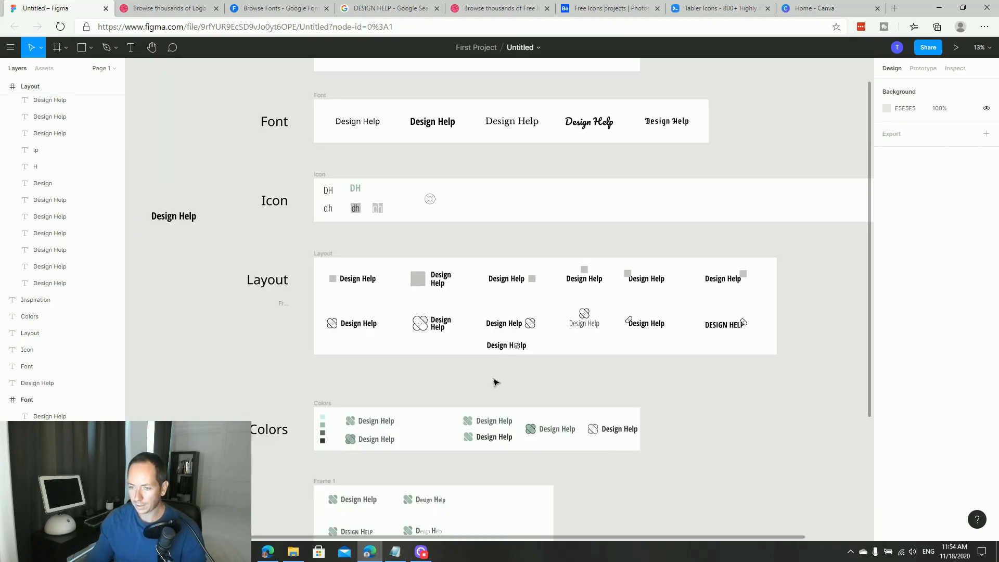
Examine the colour variants in the Colors frame and the lettering variants in Frame 1 up close
drag(456, 396, 464, 261)
ctrl+drag(322, 235, 666, 345)
drag(667, 372, 739, 301)
drag(530, 328, 440, 328)
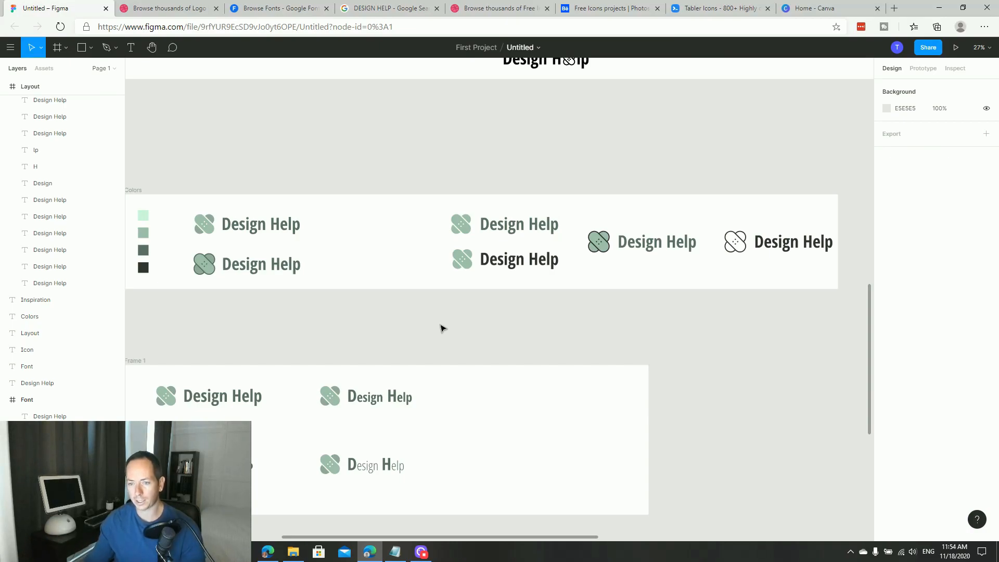
drag(383, 474, 507, 286)
scroll(329, 235, up, 3)
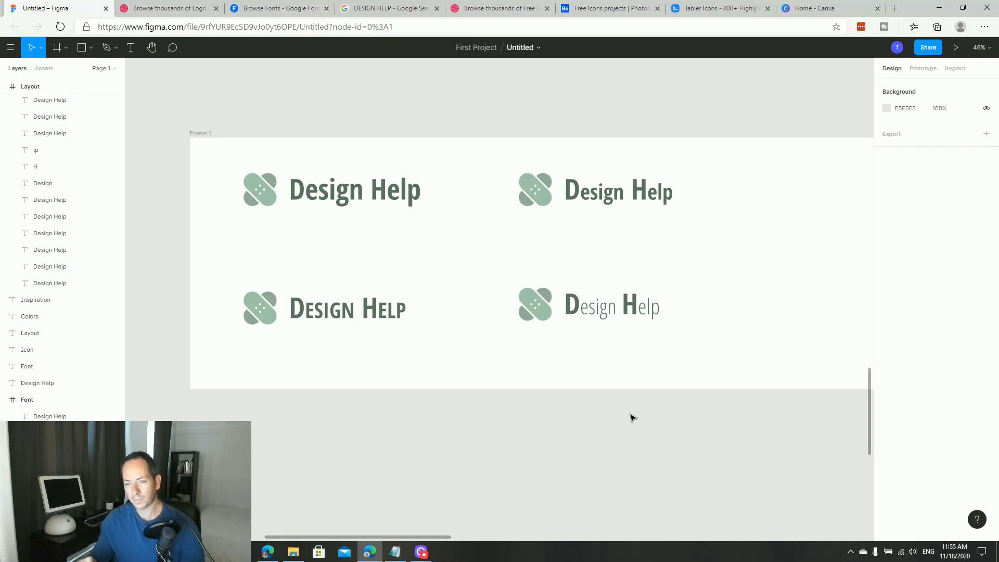
Move on from the lettering variants to the Logo frame and inspect the final Design Help logo up close
key(ctrl+minus)
key(space)
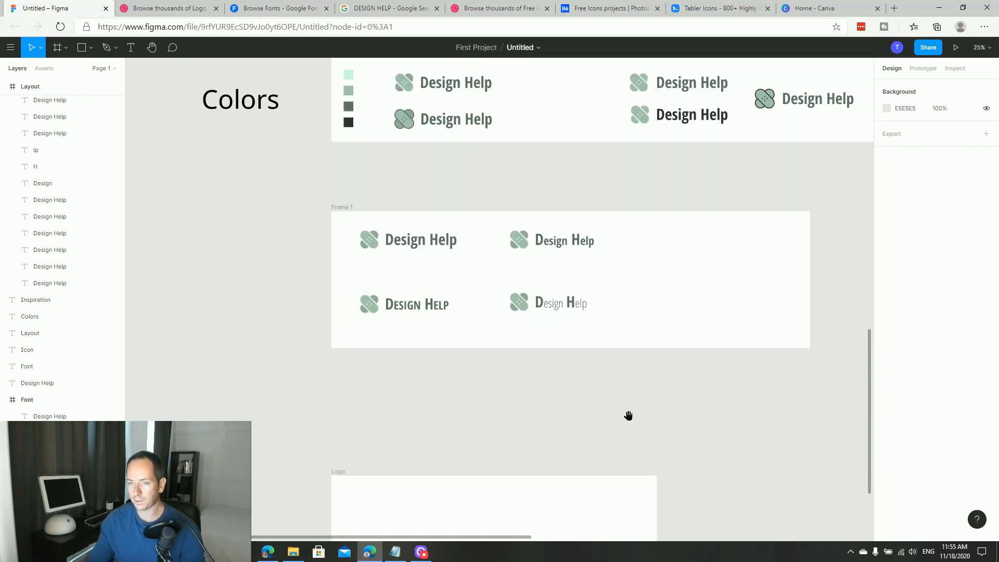
drag(630, 432, 601, 172)
key(z)
drag(364, 261, 519, 349)
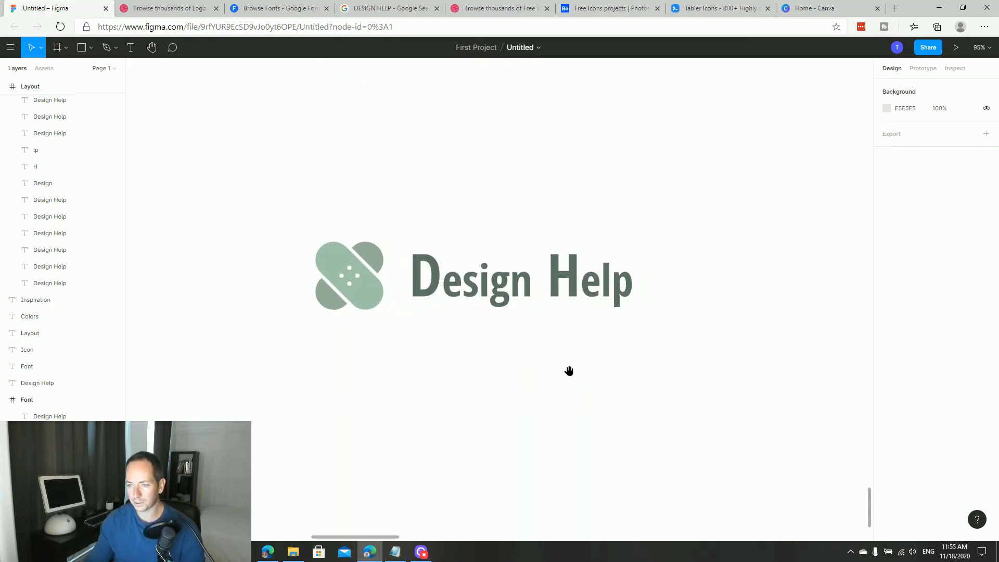